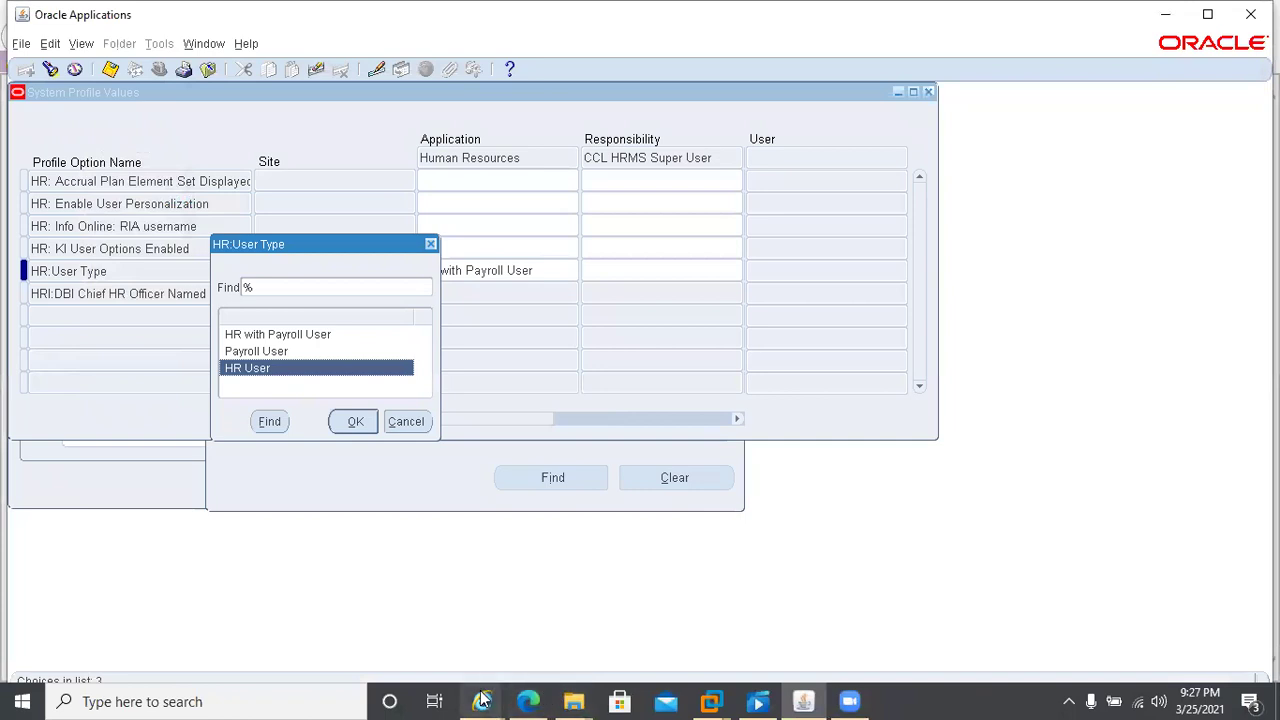
# - Dismiss the HR:User Type list, reopen it to browse Payroll User and HR User, then cancel
pyautogui.click(524, 570)
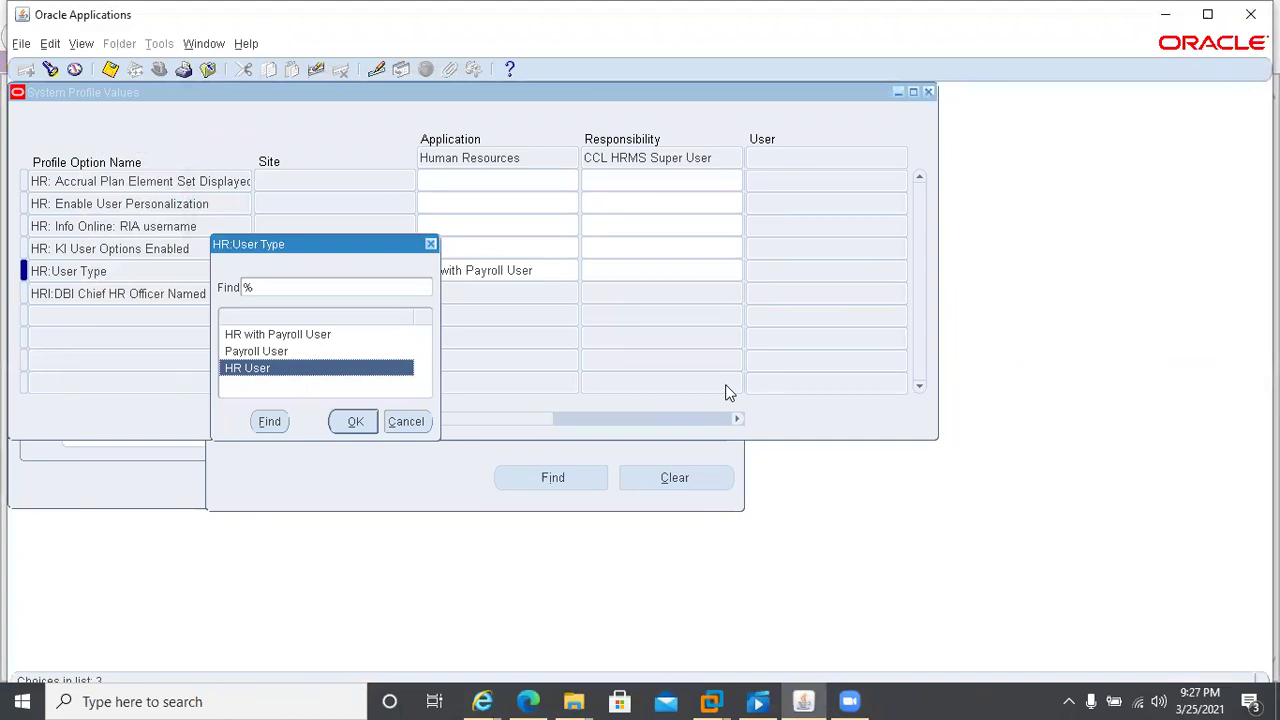
pyautogui.click(406, 422)
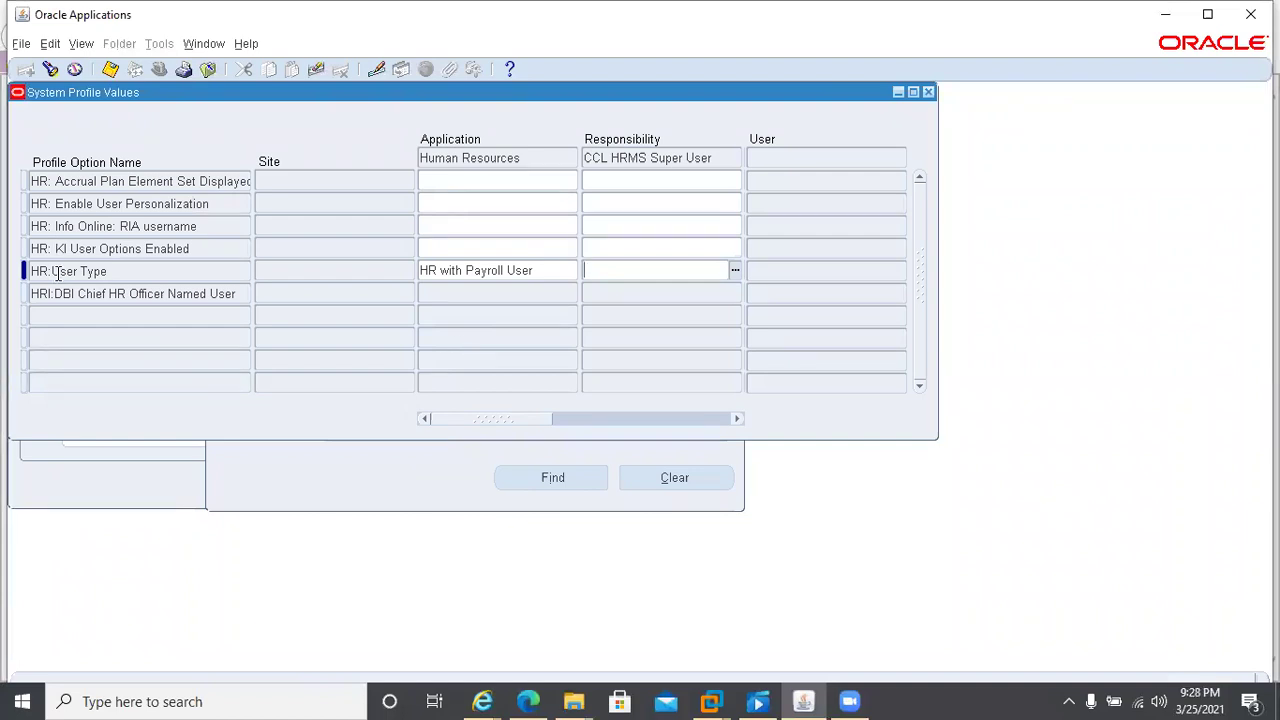
pyautogui.click(127, 270)
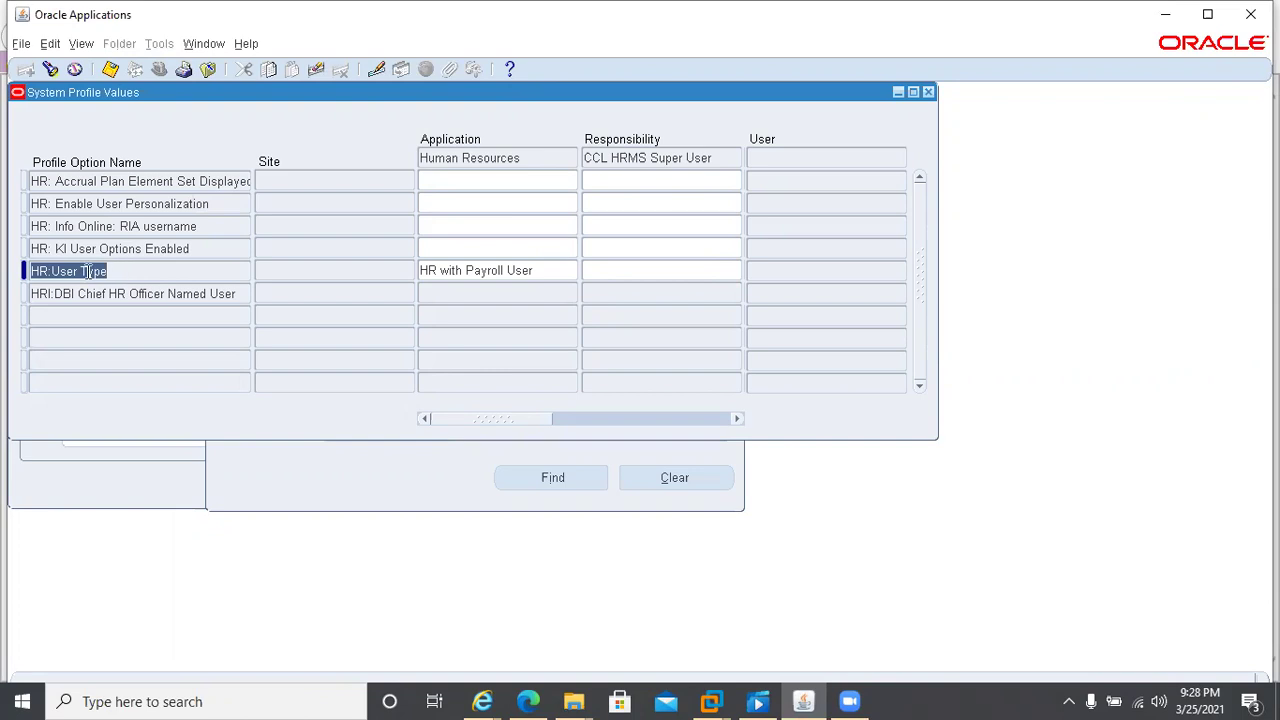
pyautogui.click(641, 262)
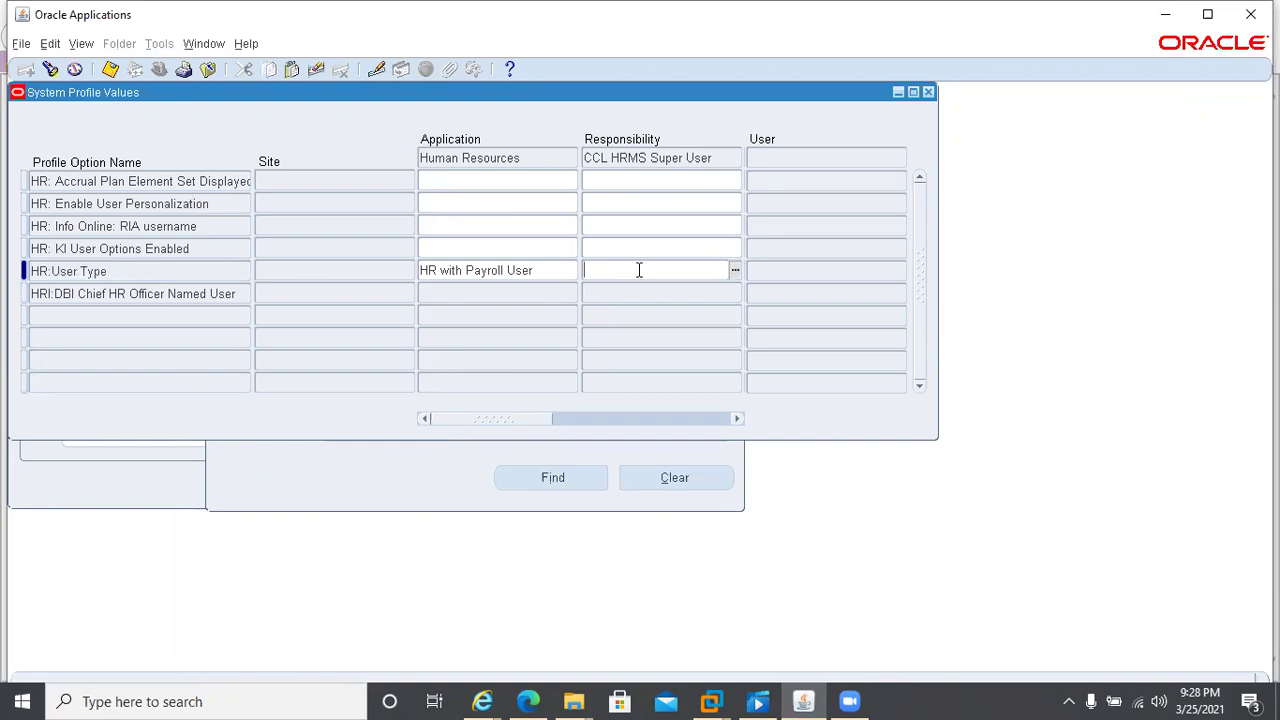
pyautogui.click(733, 274)
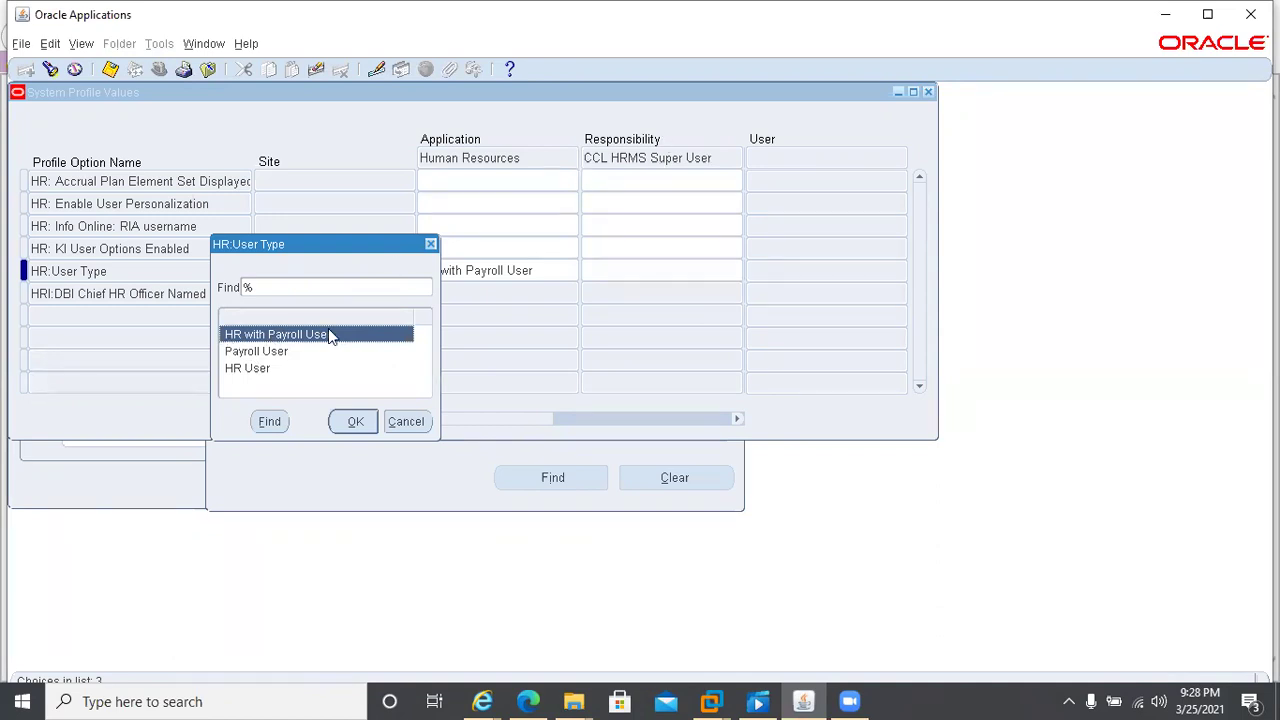
pyautogui.click(246, 357)
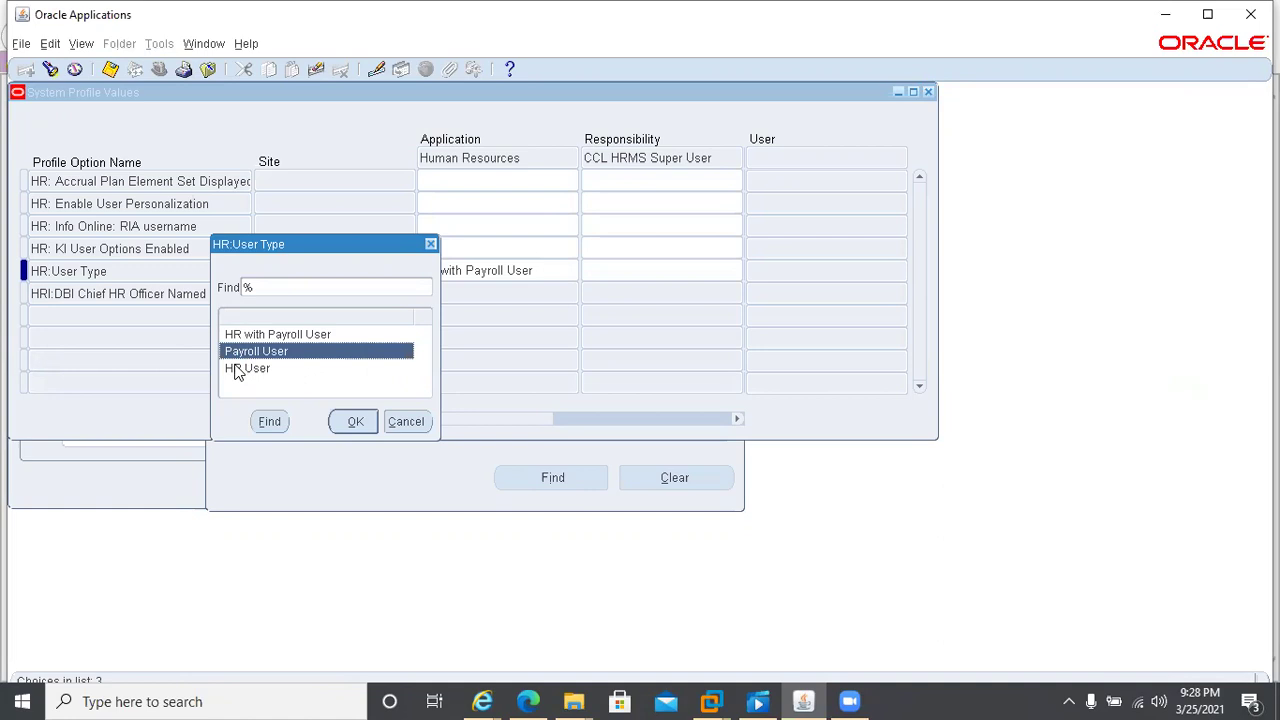
pyautogui.click(238, 372)
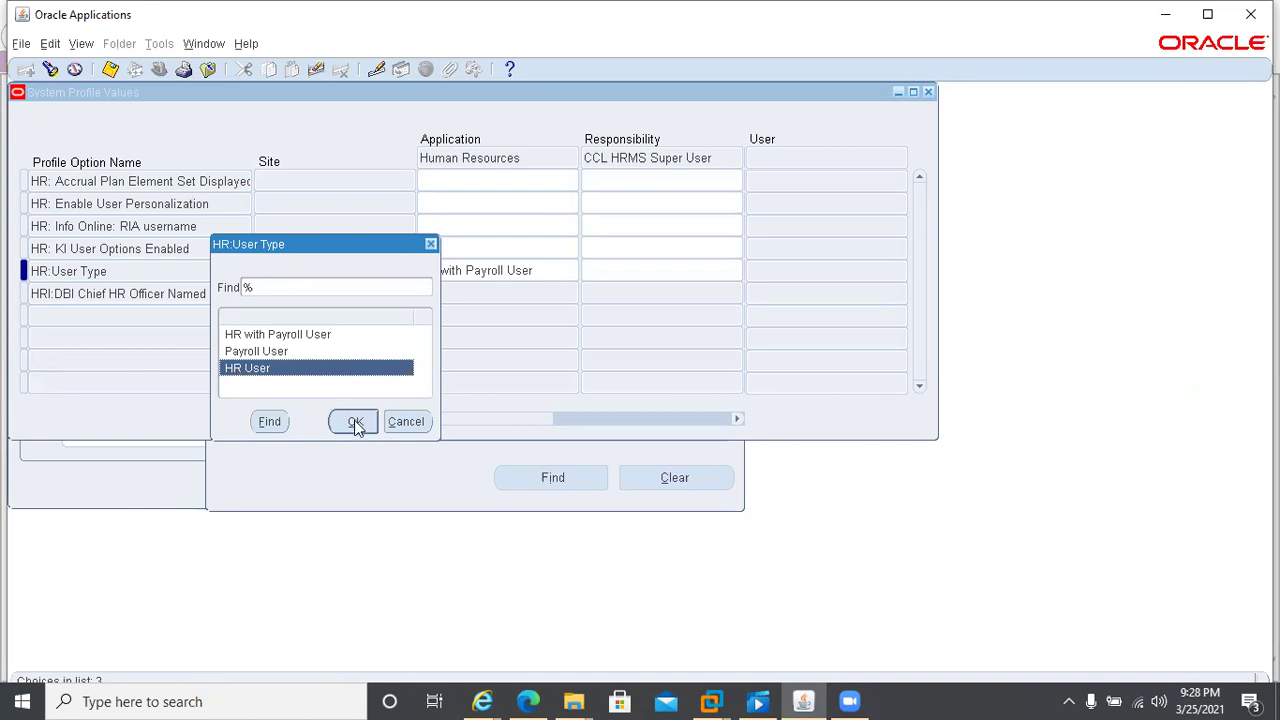
pyautogui.click(426, 424)
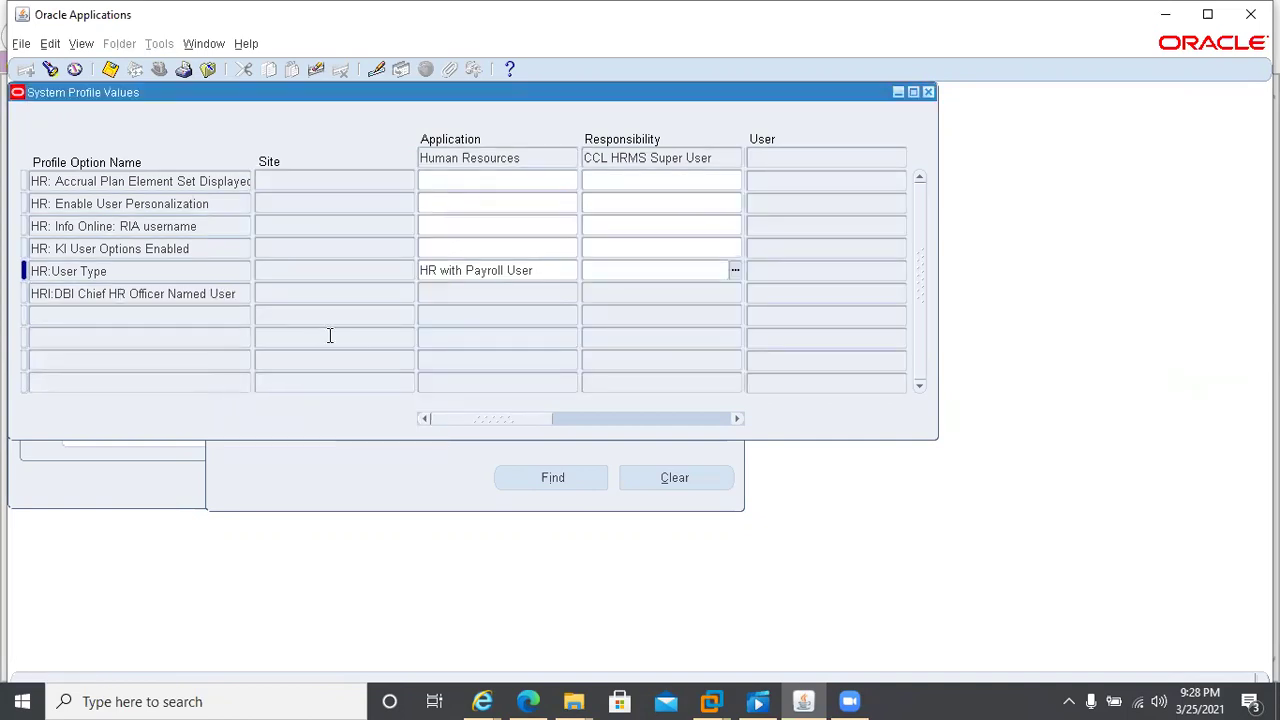
# - Change the Profile search pattern from HR%User% to HR%Security% and run Find
pyautogui.click(136, 275)
pyautogui.click(313, 471)
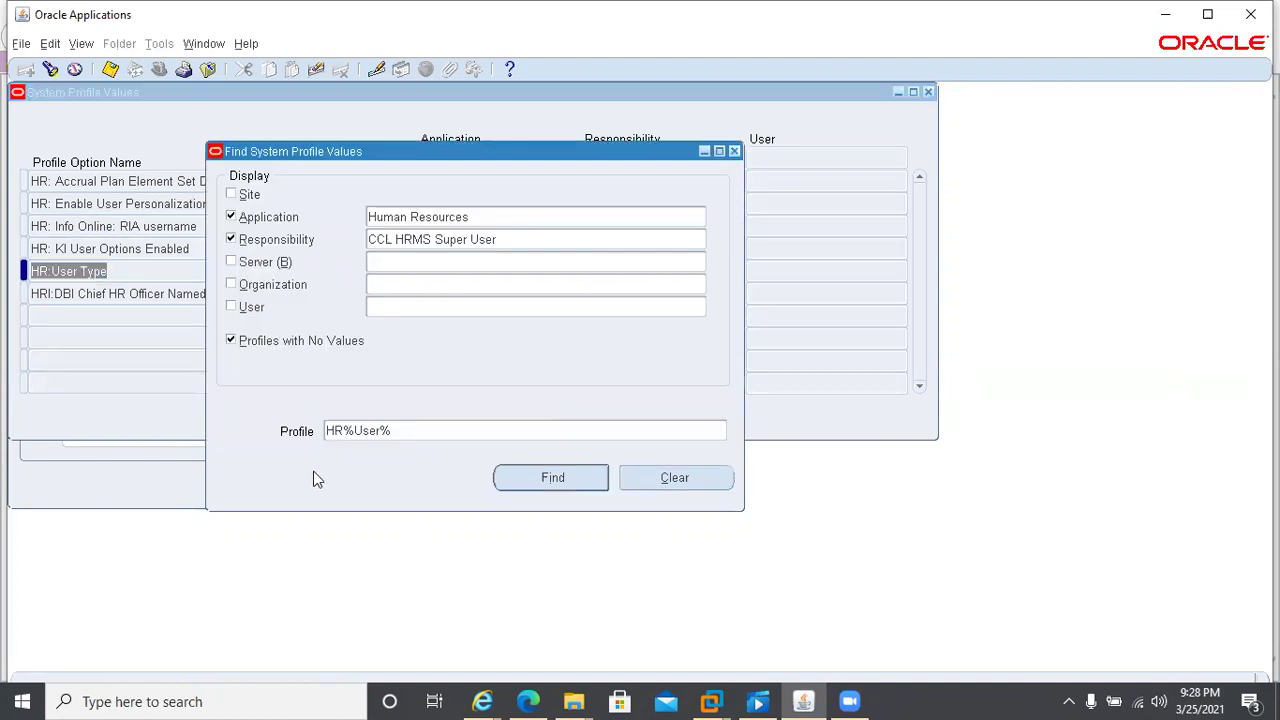
pyautogui.click(411, 434)
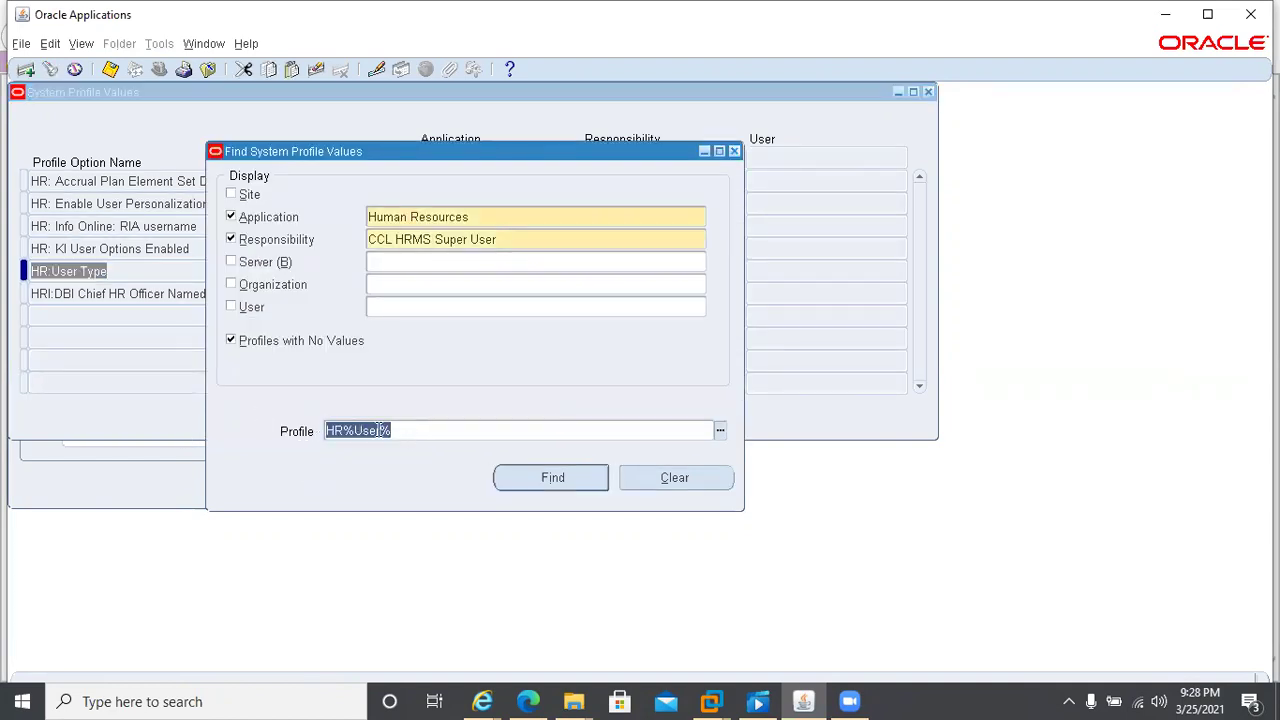
pyautogui.click(378, 430)
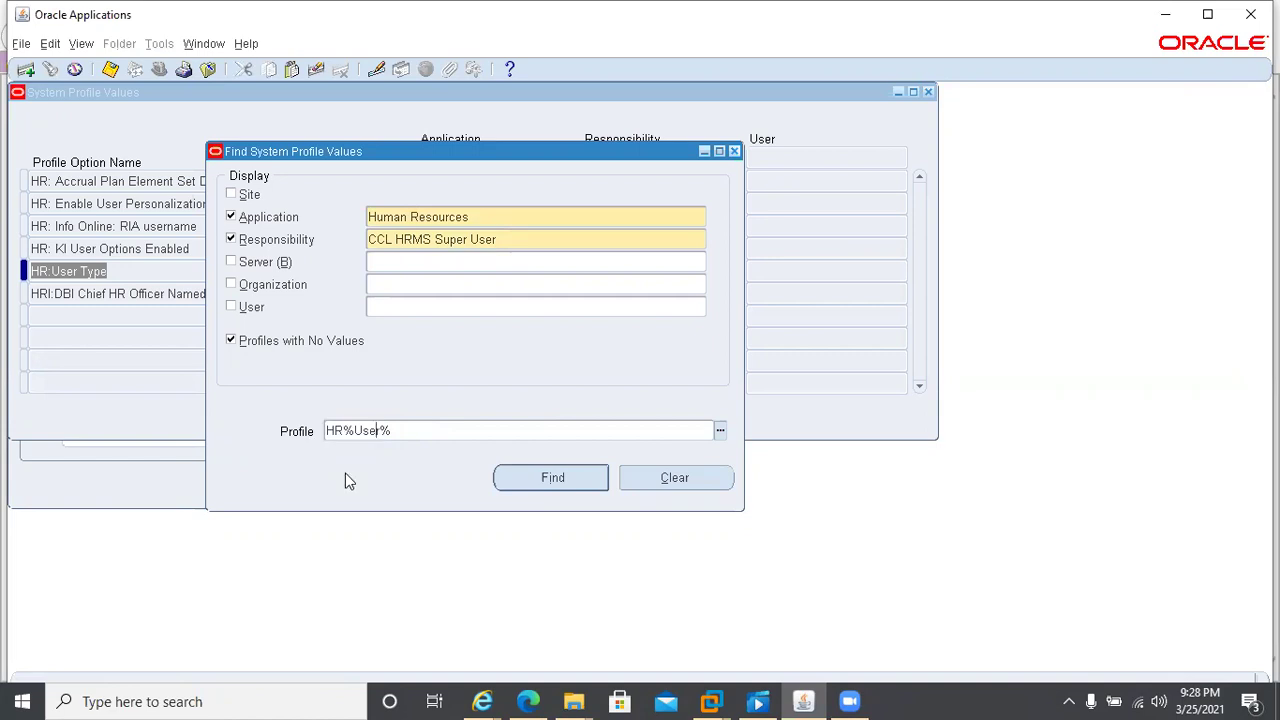
pyautogui.press('BackSpace')
pyautogui.press('BackSpace')
pyautogui.press('BackSpace')
pyautogui.press('BackSpace')
pyautogui.write('Security')
pyautogui.press('Tab')
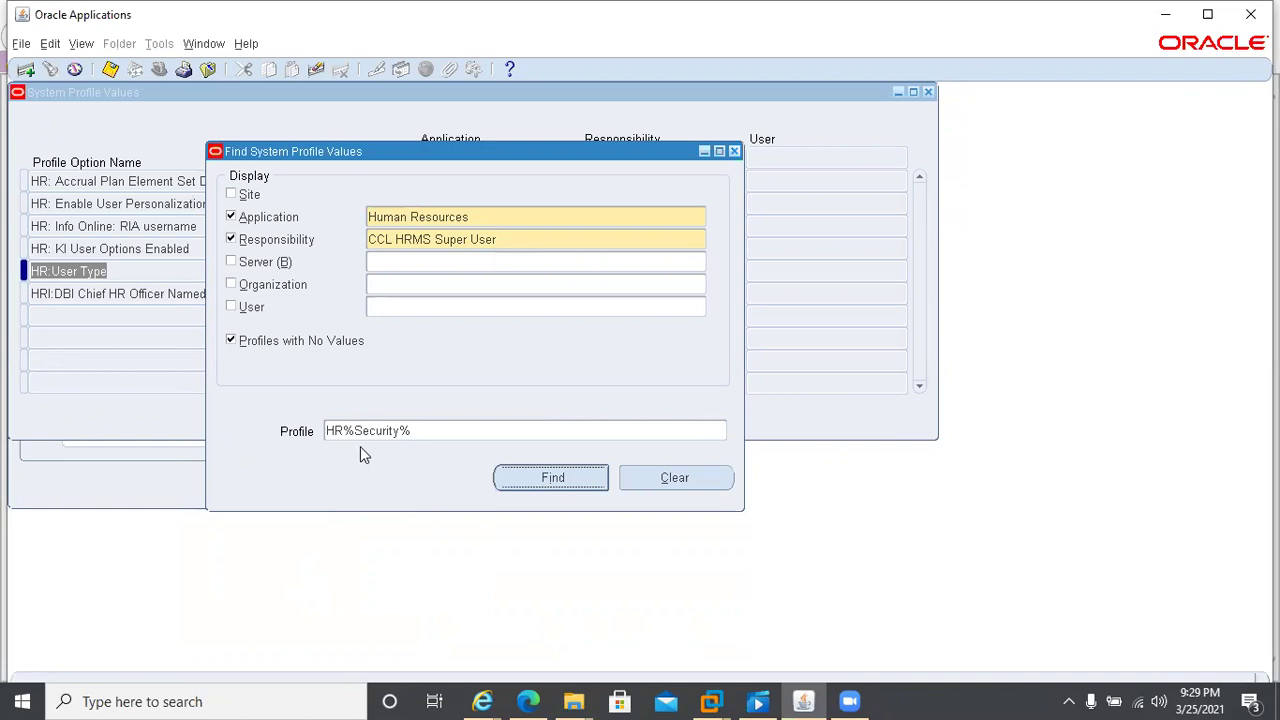
pyautogui.click(523, 475)
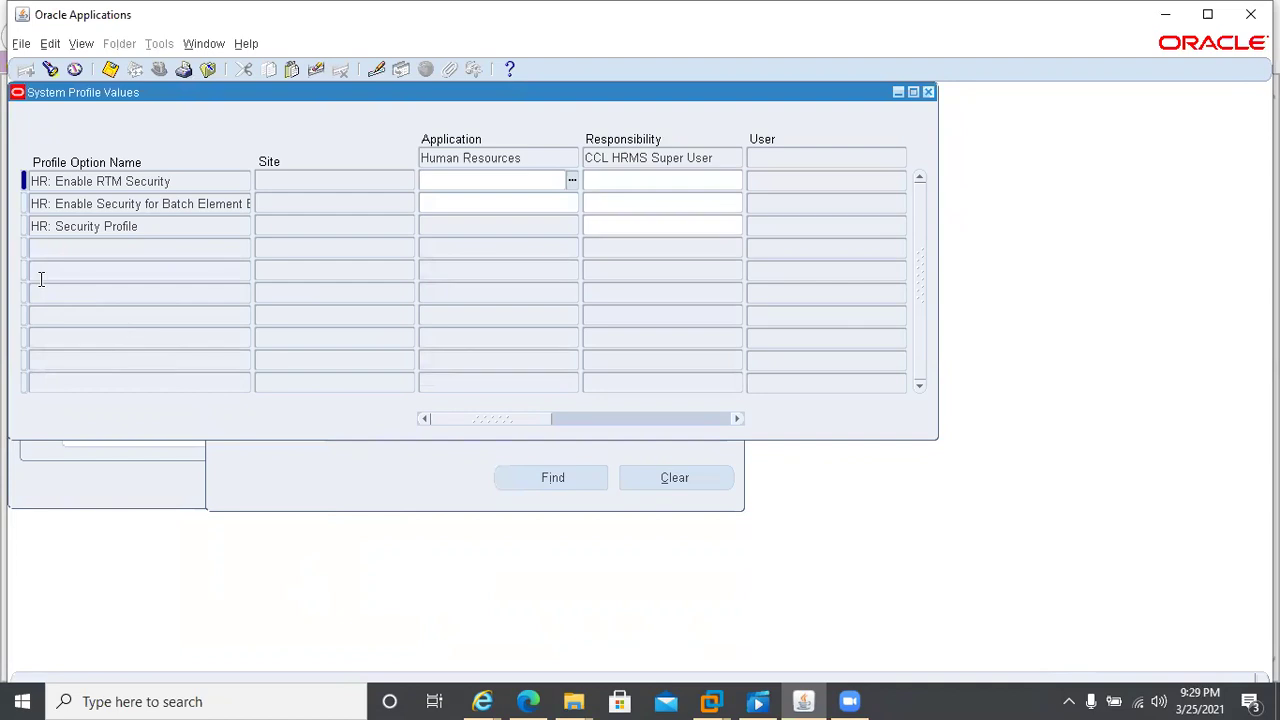
# - Choose CCL Pharma Pvt Ltd as HR: Security Profile's responsibility-level value and confirm with OK
pyautogui.click(157, 226)
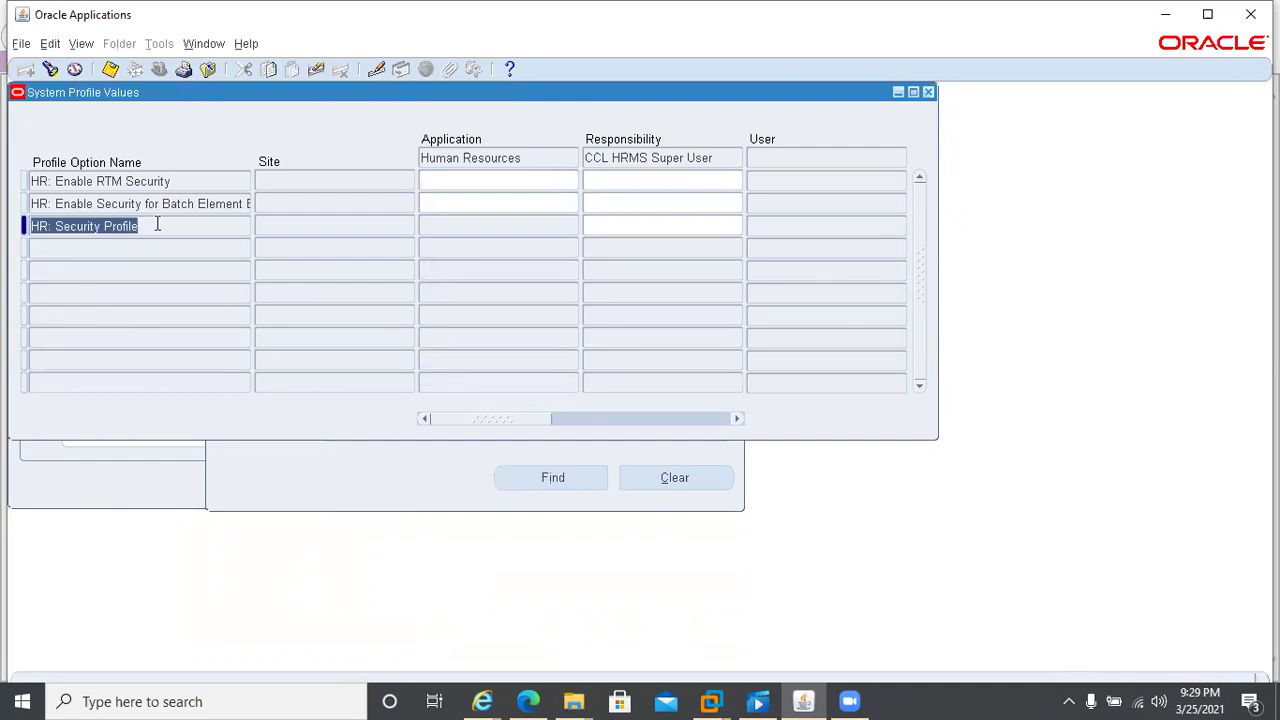
pyautogui.click(597, 229)
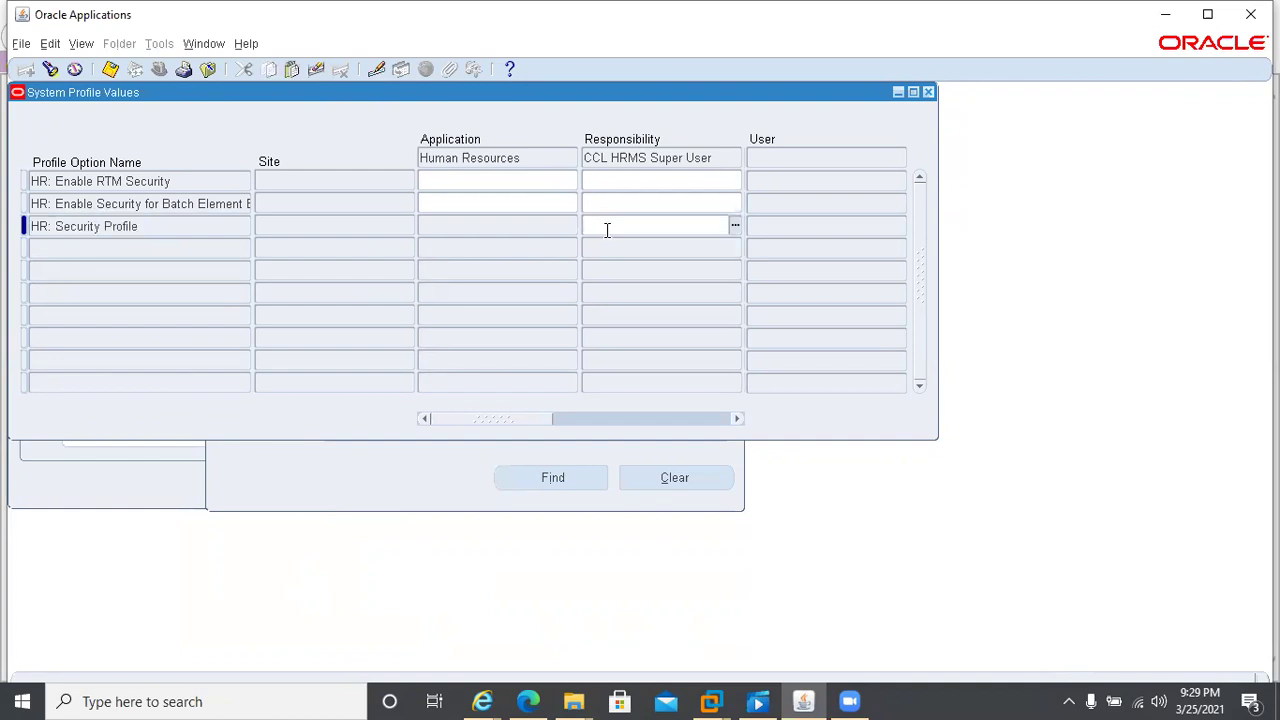
pyautogui.click(734, 226)
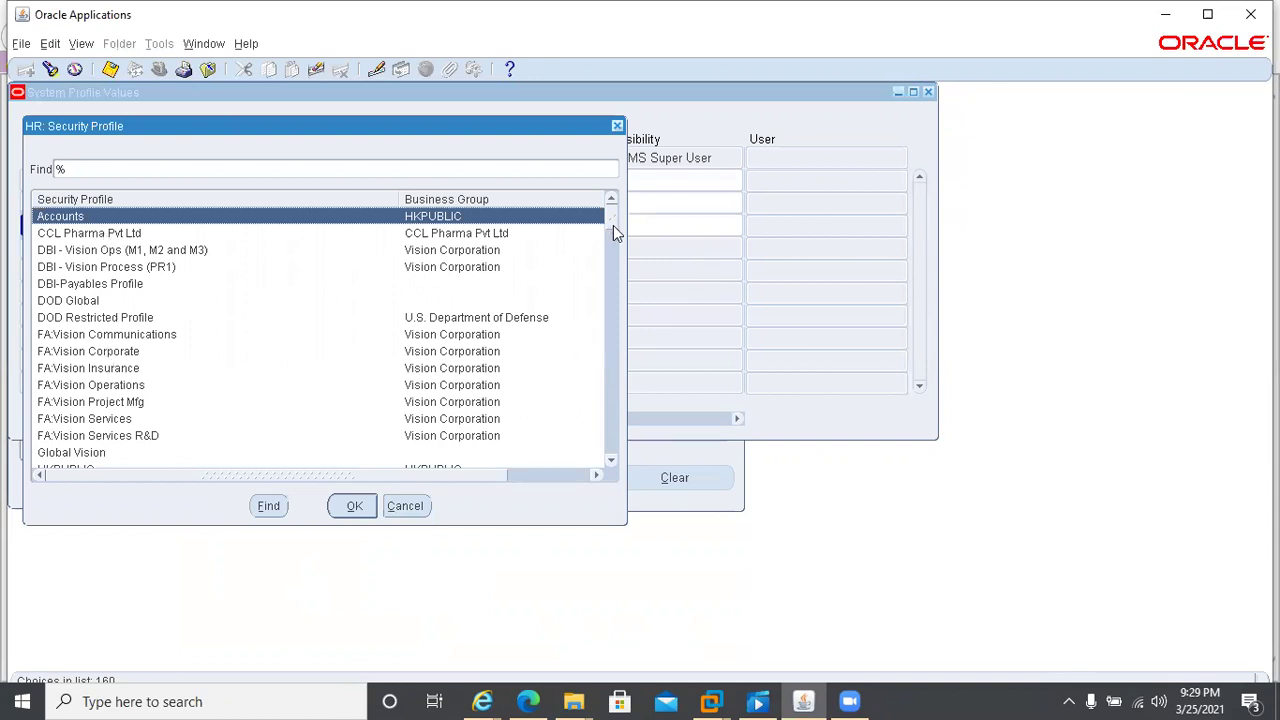
pyautogui.moveTo(613, 225); pyautogui.dragTo(609, 186)
pyautogui.click(55, 236)
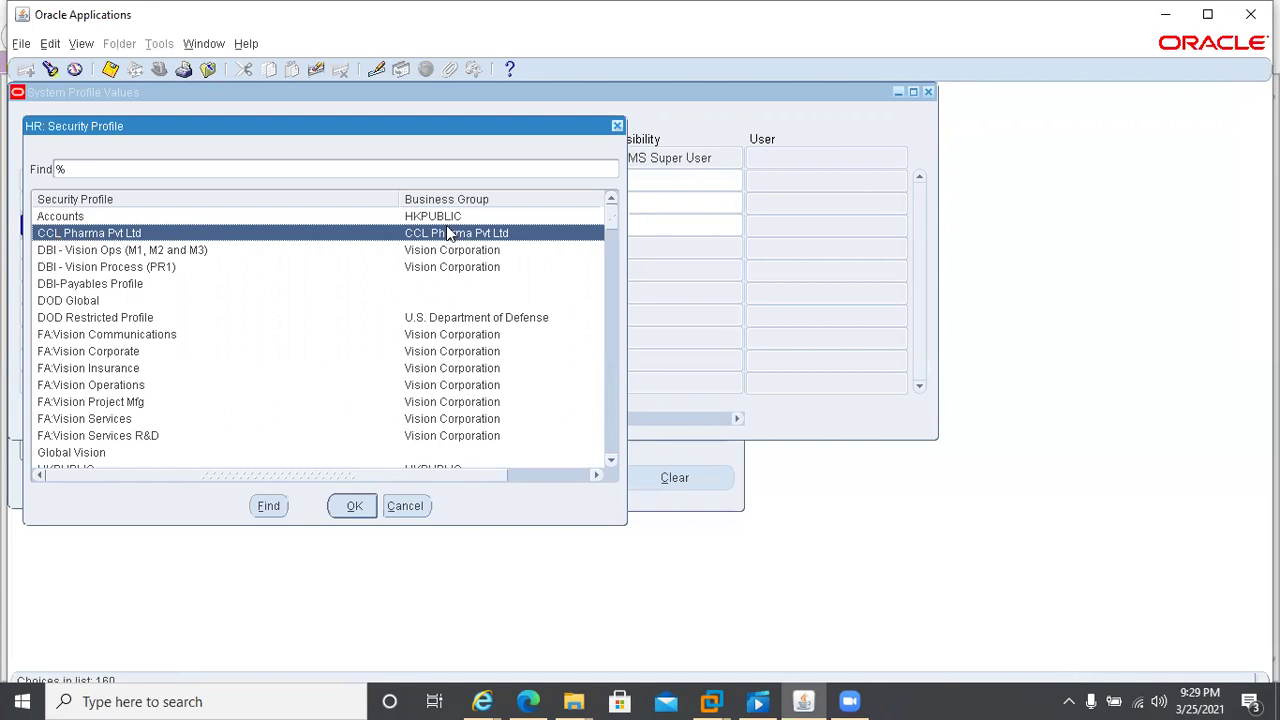
pyautogui.moveTo(498, 476); pyautogui.dragTo(585, 482)
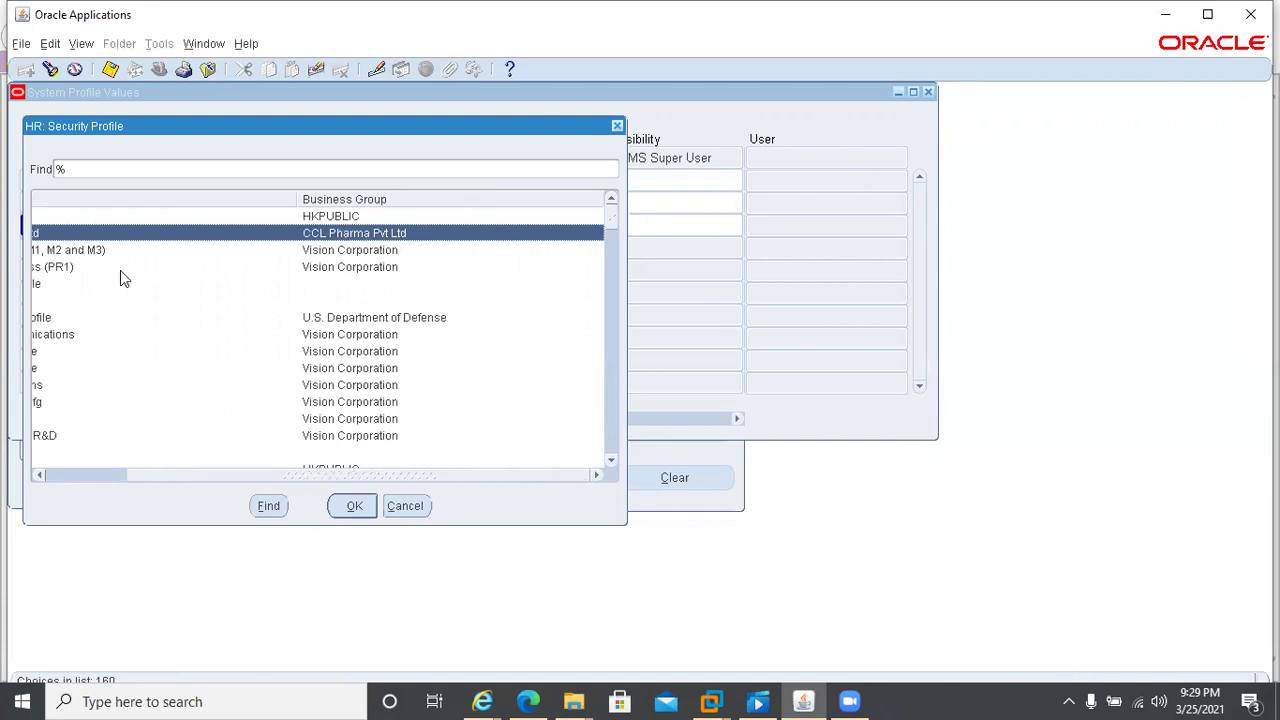
pyautogui.click(353, 506)
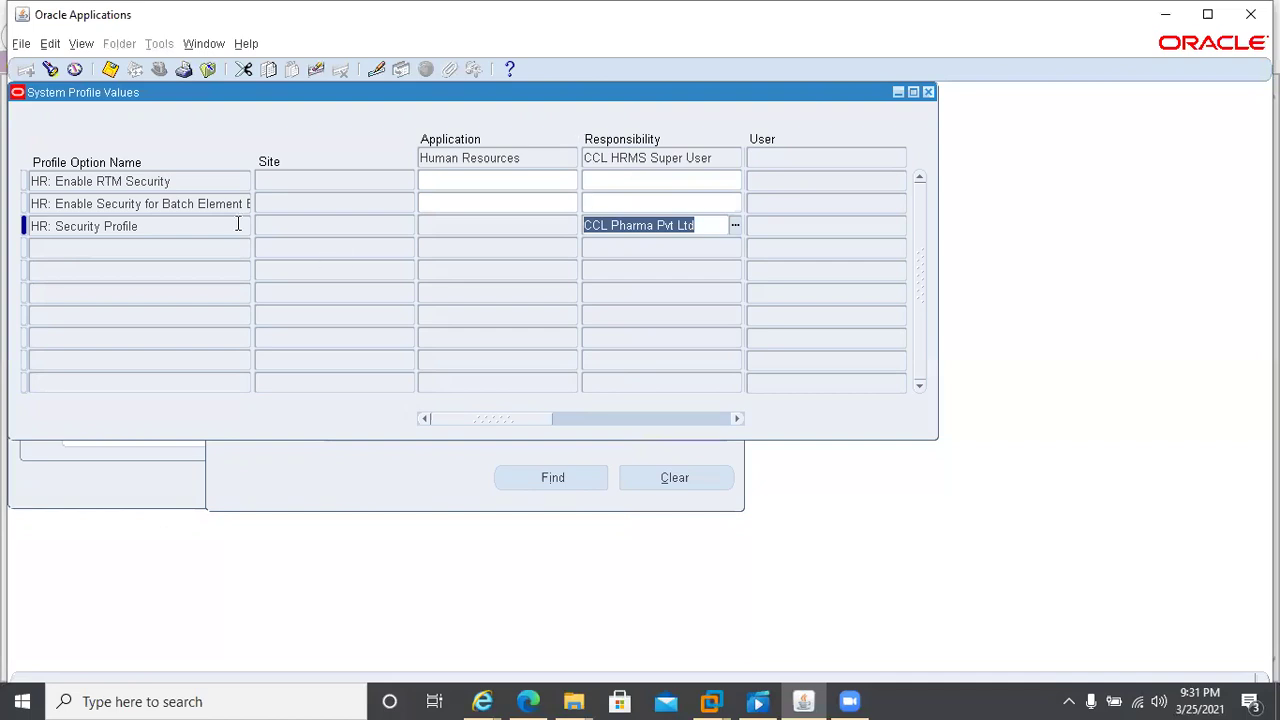
pyautogui.click(181, 222)
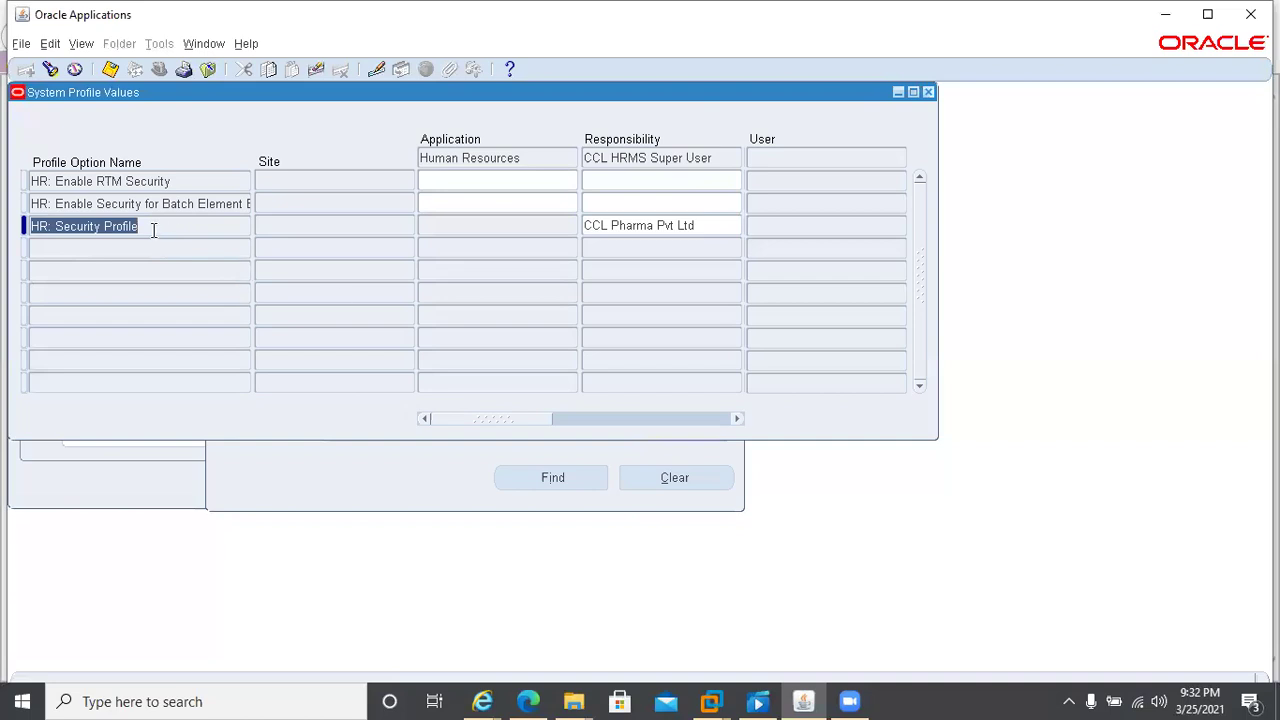
# - Close the Find System Profile Values window and answer Yes to save the profile changes
pyautogui.click(390, 495)
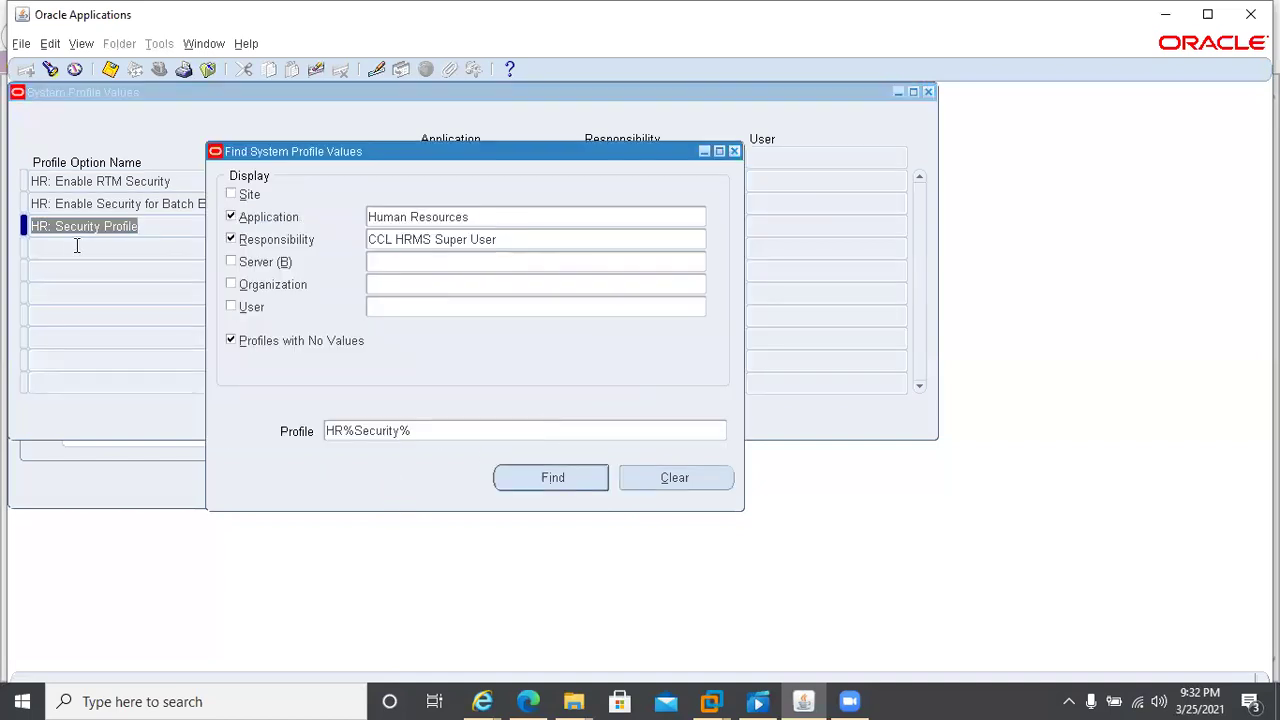
pyautogui.click(437, 431)
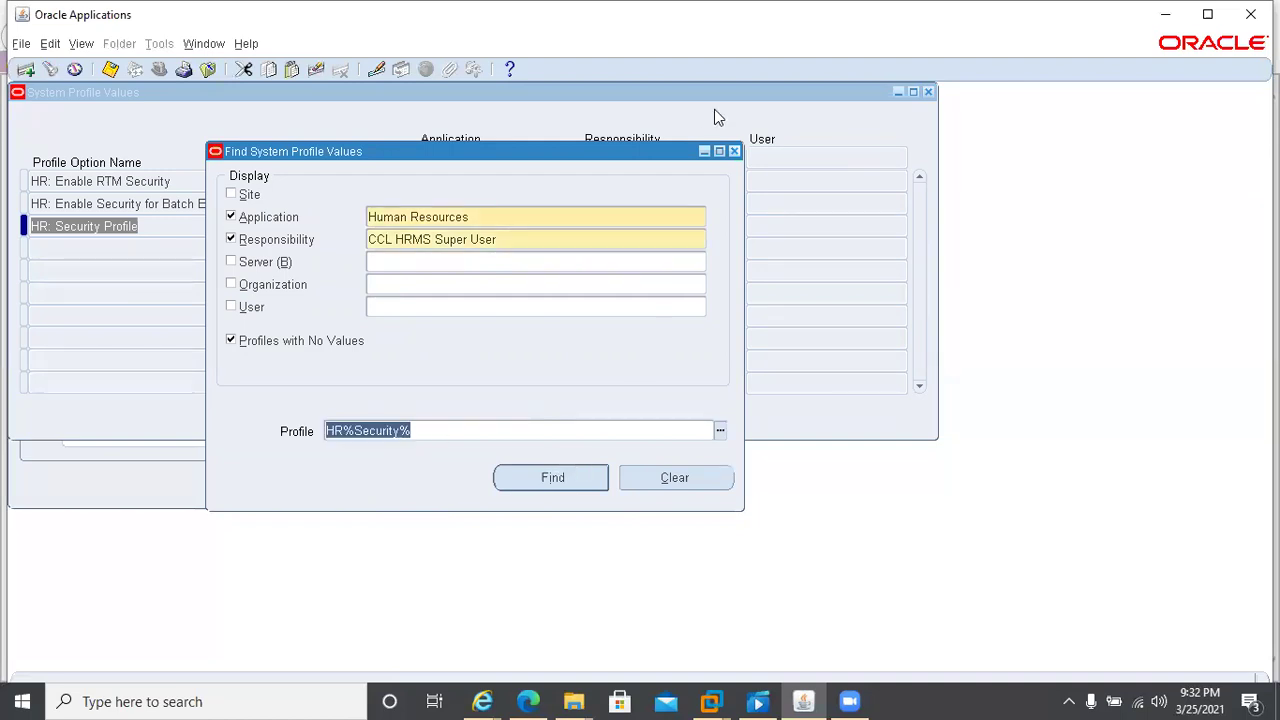
pyautogui.click(735, 151)
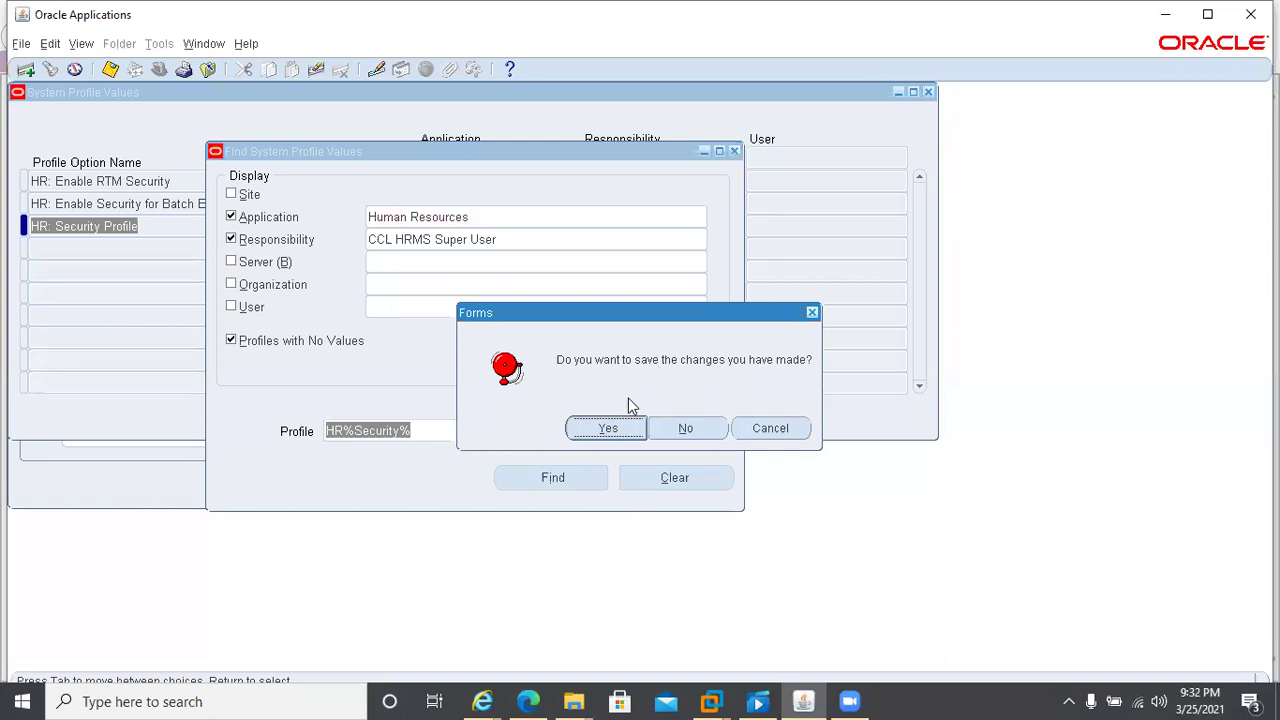
pyautogui.click(641, 429)
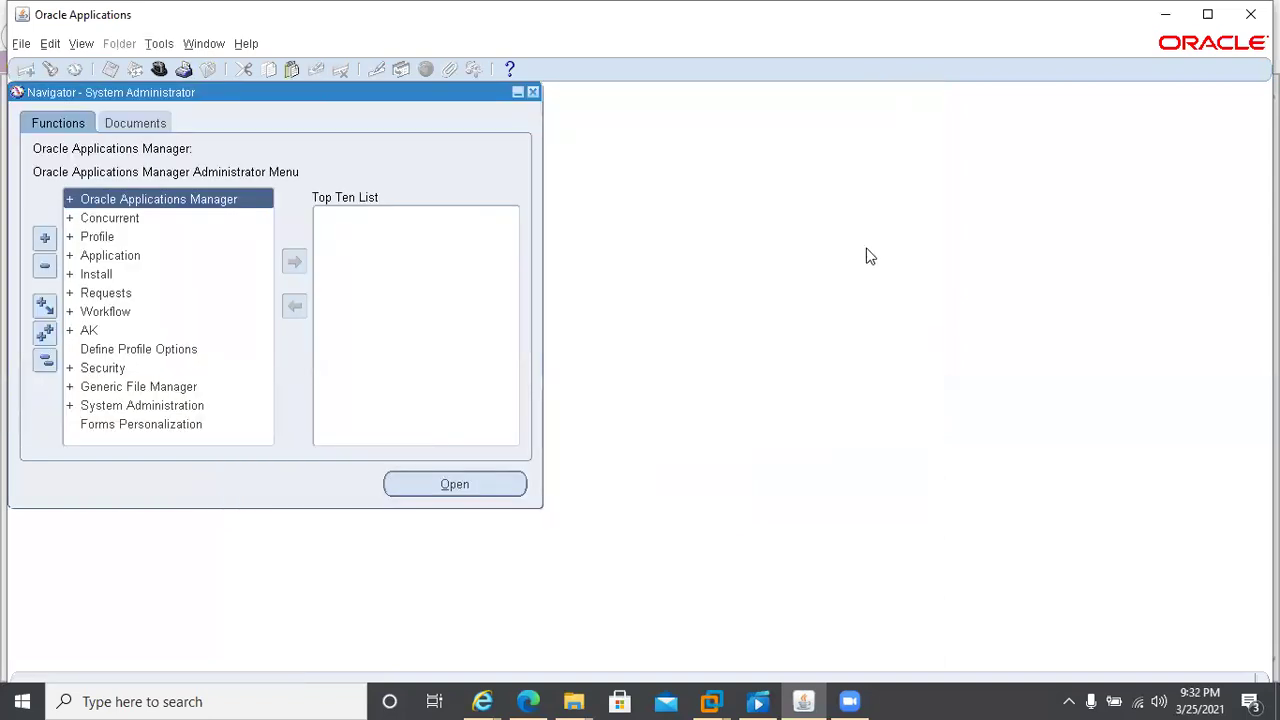
# - Switch to the CCL HRMS Super User responsibility and open People > Enter and Maintain
pyautogui.hotkey('alt', 'f')
pyautogui.press('r')
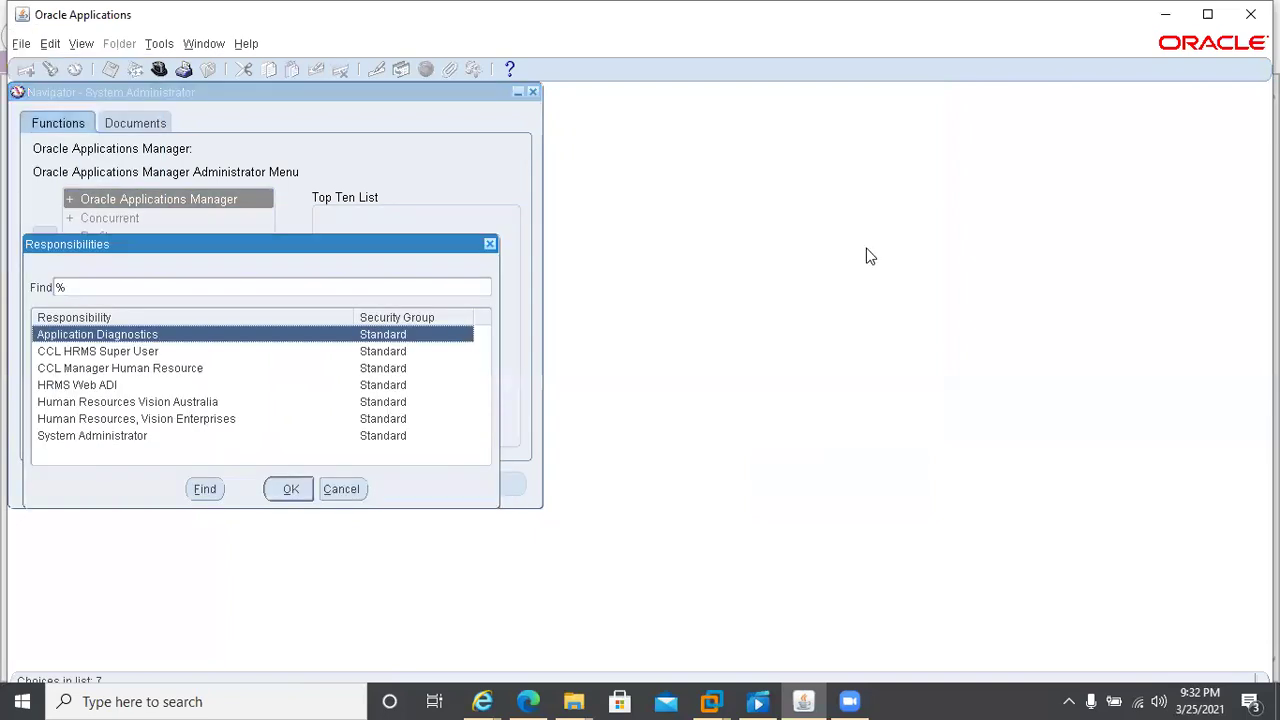
pyautogui.write('cCL')
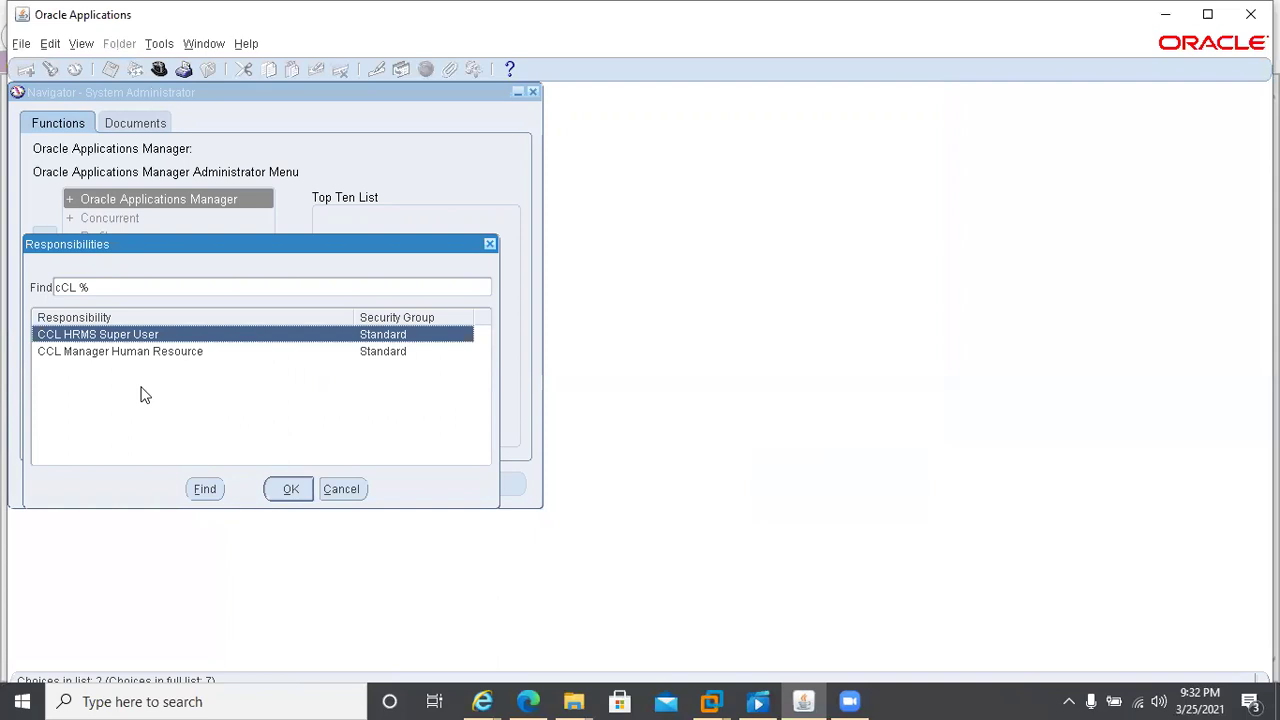
pyautogui.doubleClick(139, 337)
pyautogui.press('Return')
pyautogui.press('Return')
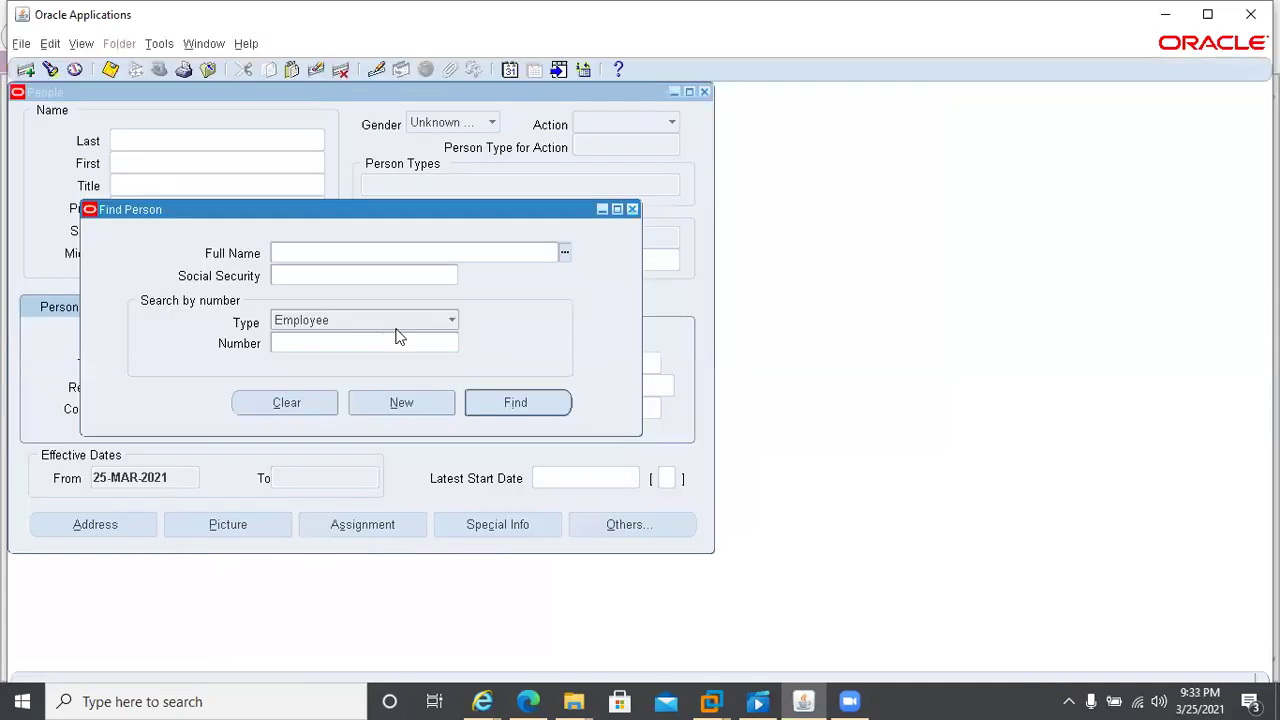
# - List and scroll through all people in Find Person, then cancel and close Find Person and the People form
pyautogui.hotkey('ctrl', 'l')
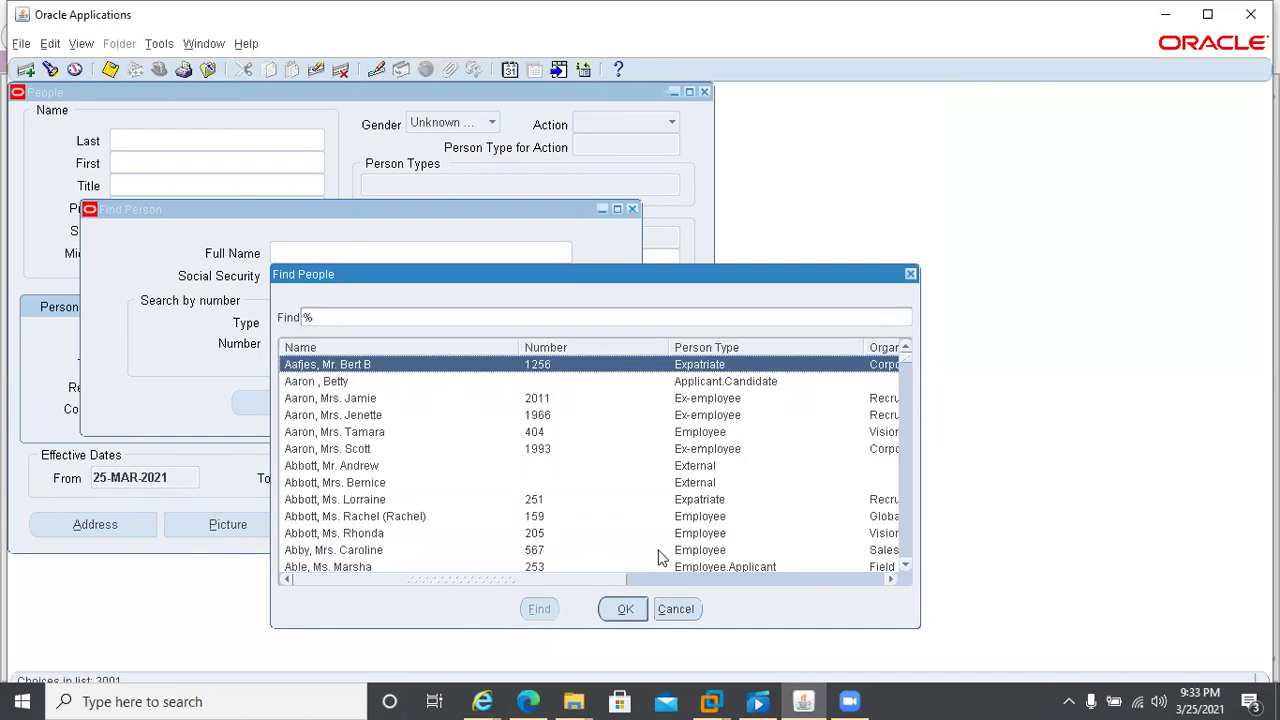
pyautogui.moveTo(543, 582); pyautogui.dragTo(697, 585)
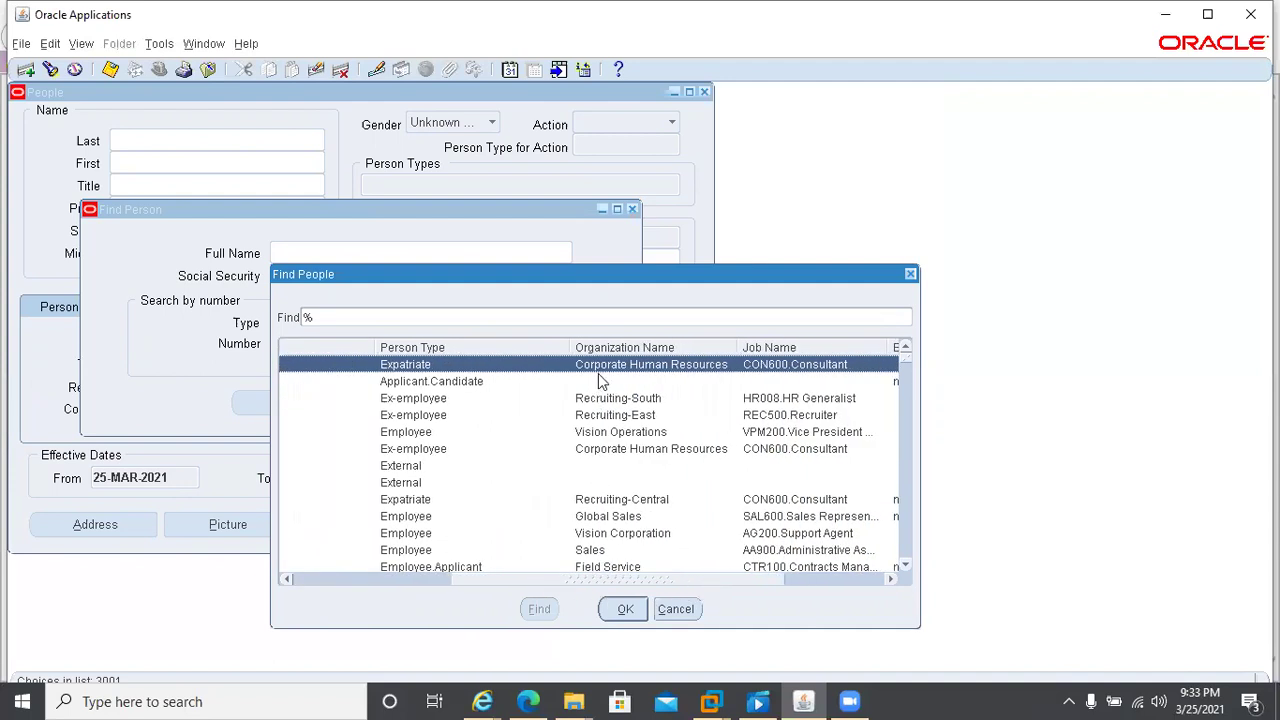
pyautogui.scroll(-4, 425, 525)
pyautogui.scroll(-4, 425, 525)
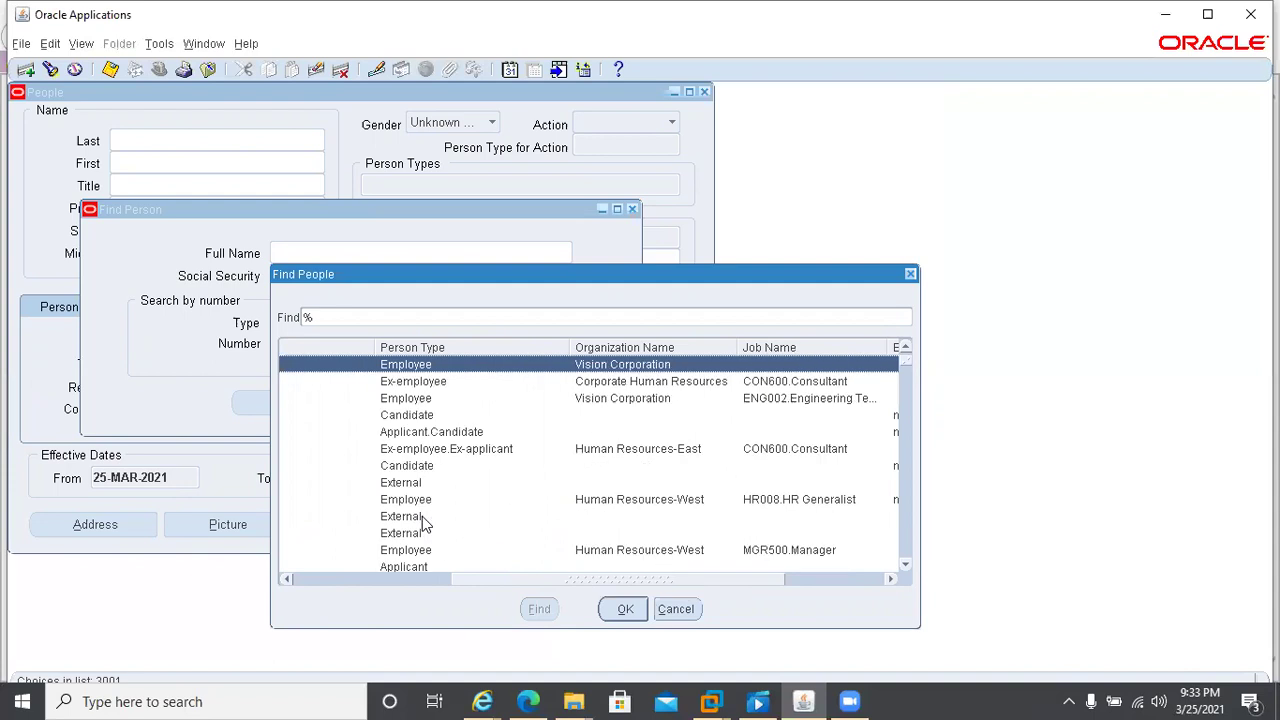
pyautogui.scroll(-5, 425, 525)
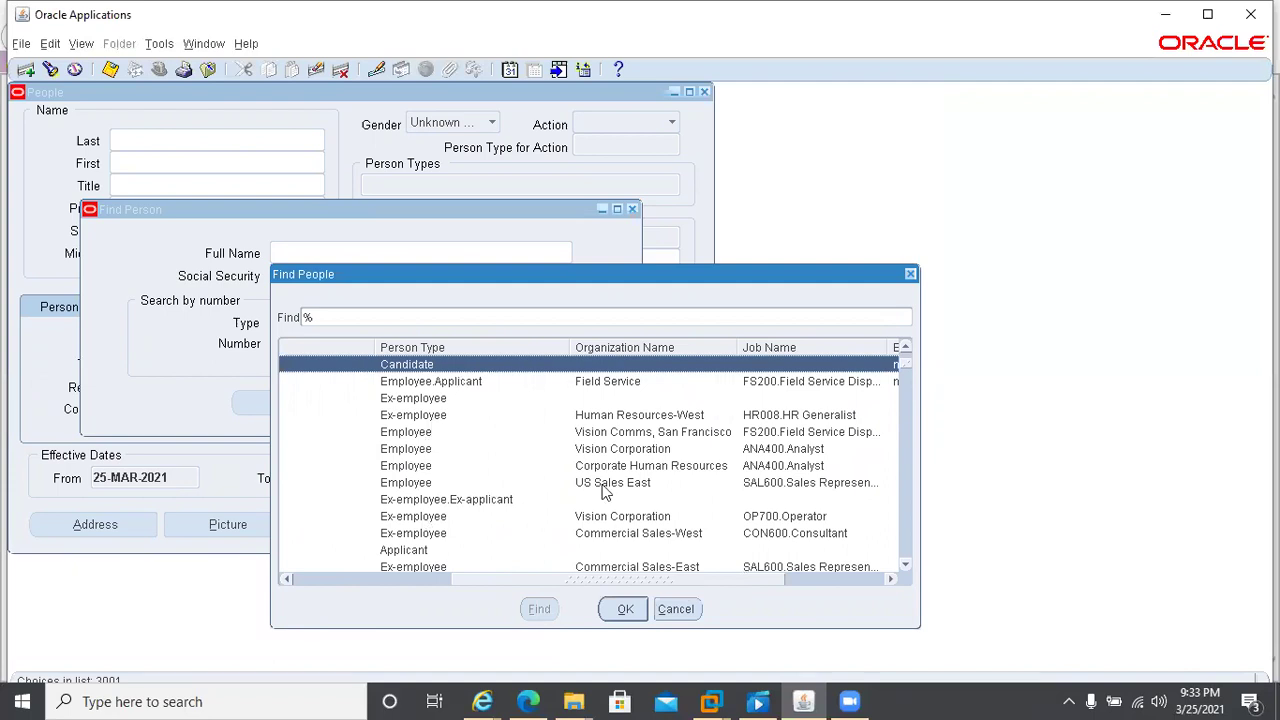
pyautogui.click(676, 610)
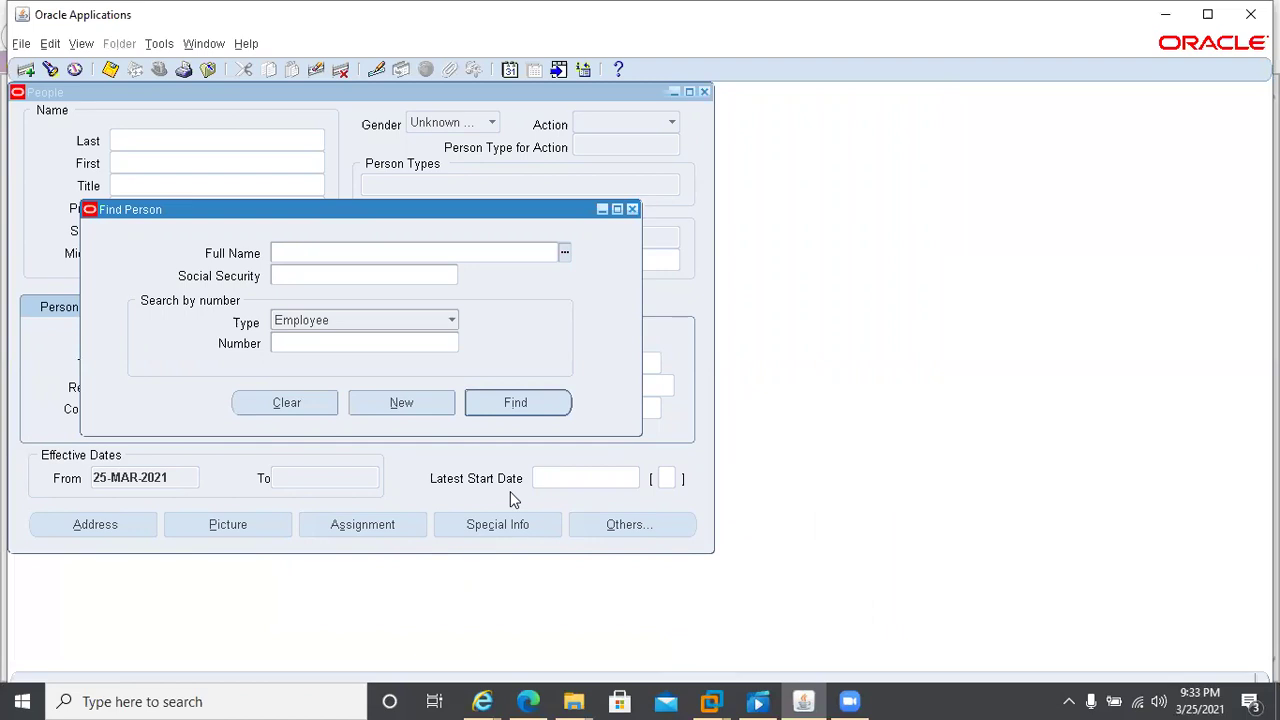
pyautogui.click(630, 209)
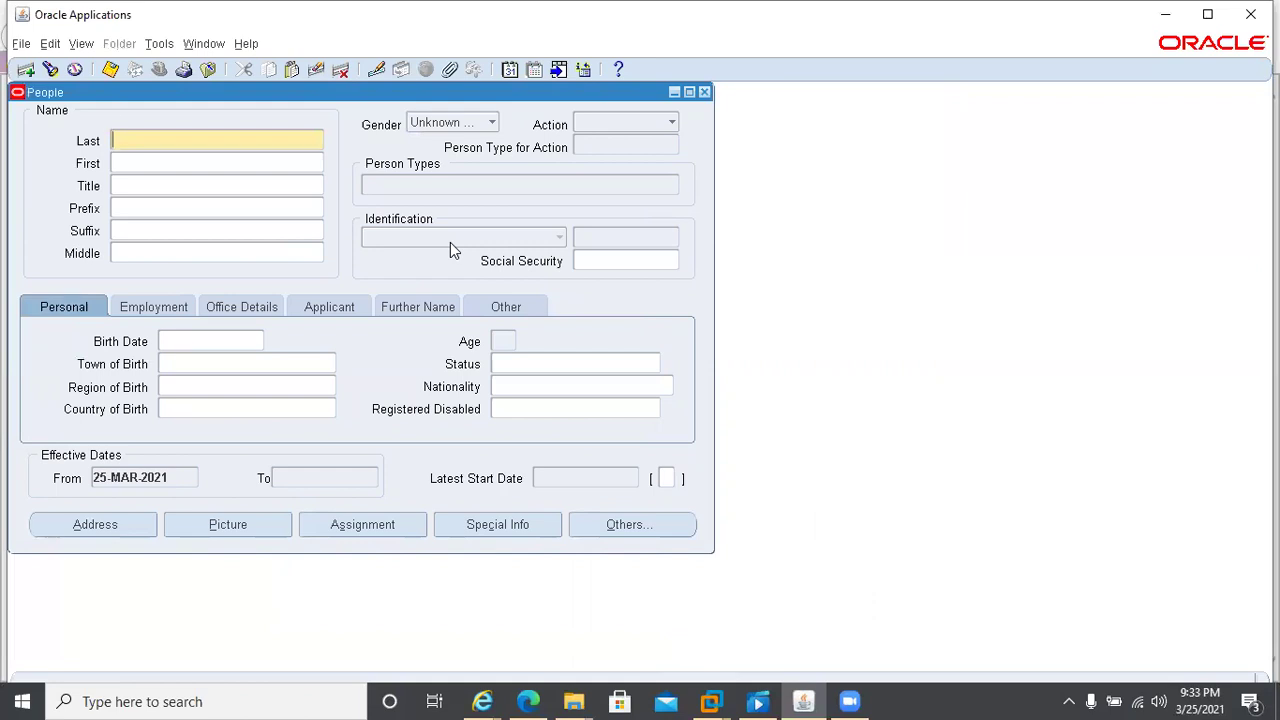
pyautogui.press('F4')
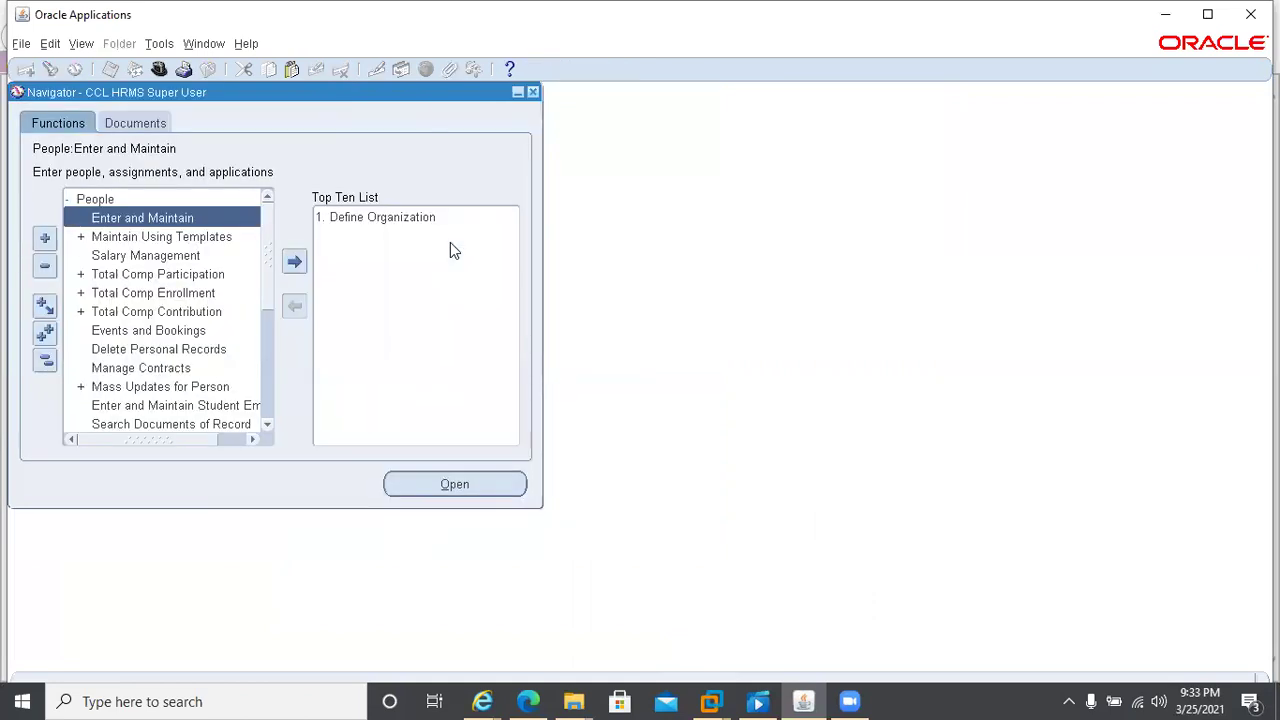
# - Move up to the People entry in the Navigator and collapse its branch
pyautogui.press('Up')
pyautogui.press('Left')
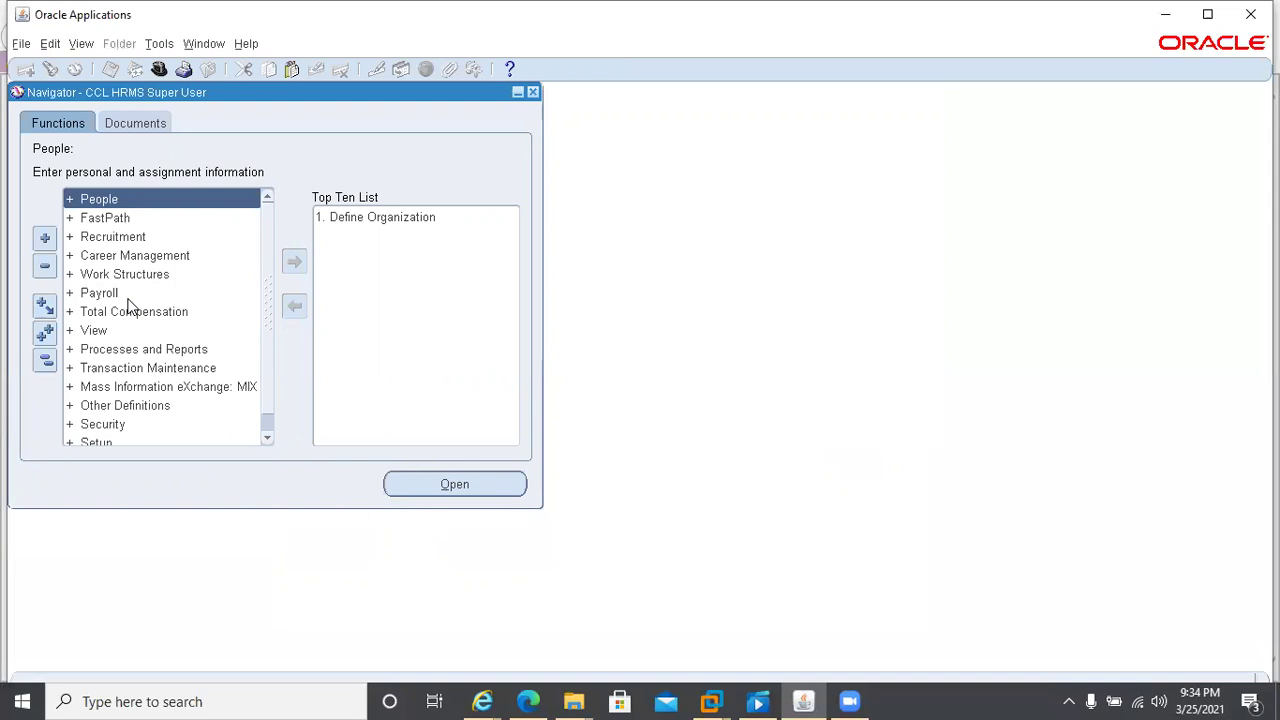
# - Switch to the System Administrator responsibility from the Responsibilities list
pyautogui.click(155, 70)
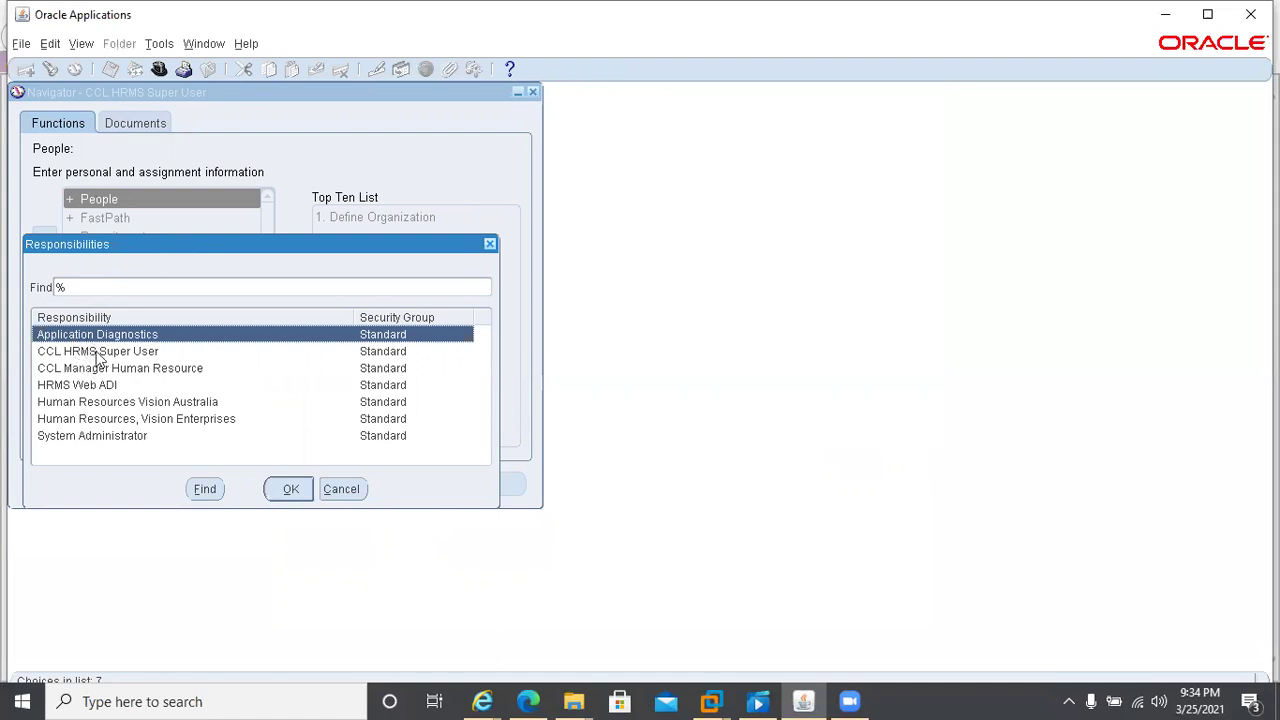
pyautogui.doubleClick(88, 435)
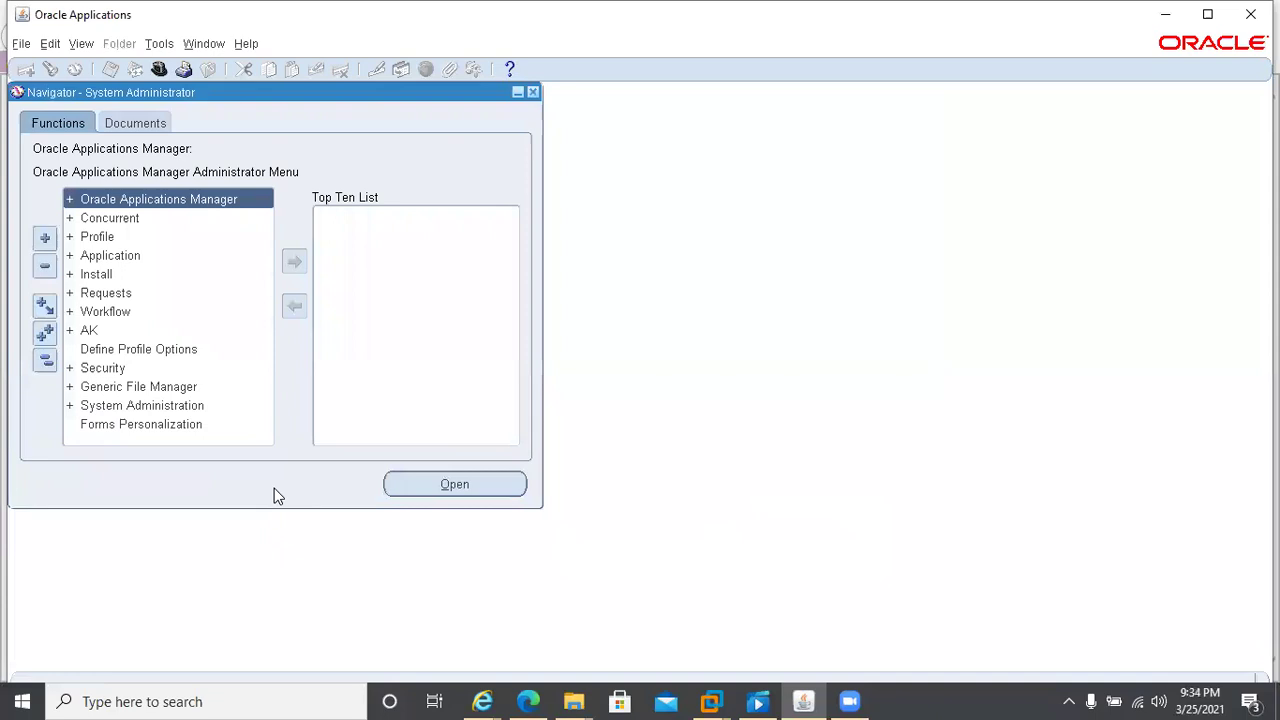
pyautogui.press('Down')
pyautogui.press('Down')
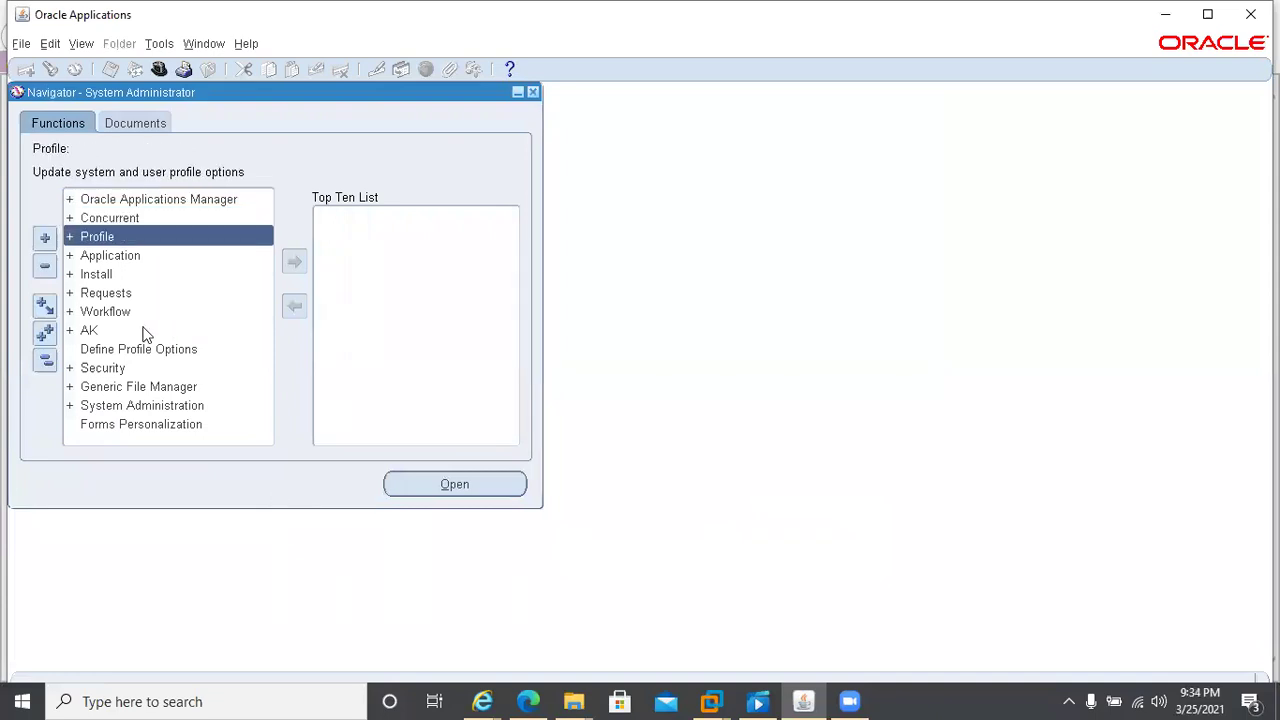
# - Open Profile > System and include the Human Resources application in the search
pyautogui.press('Right')
pyautogui.press('Down')
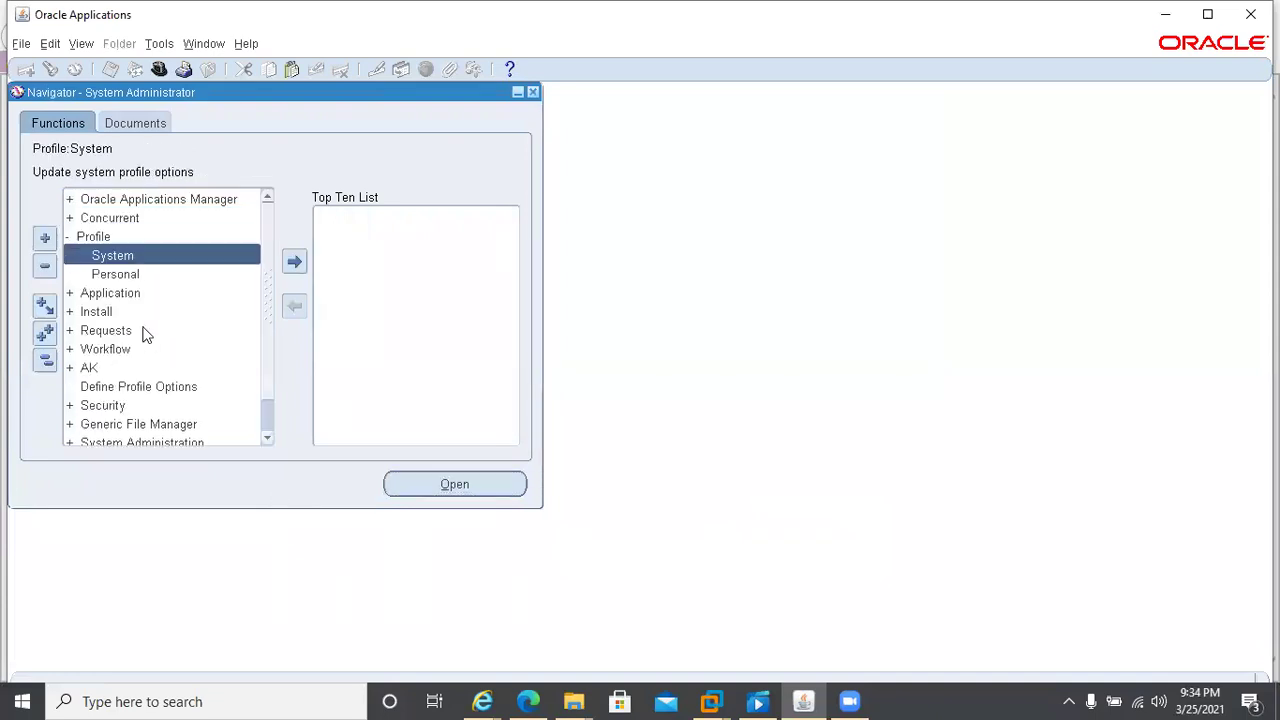
pyautogui.press('Return')
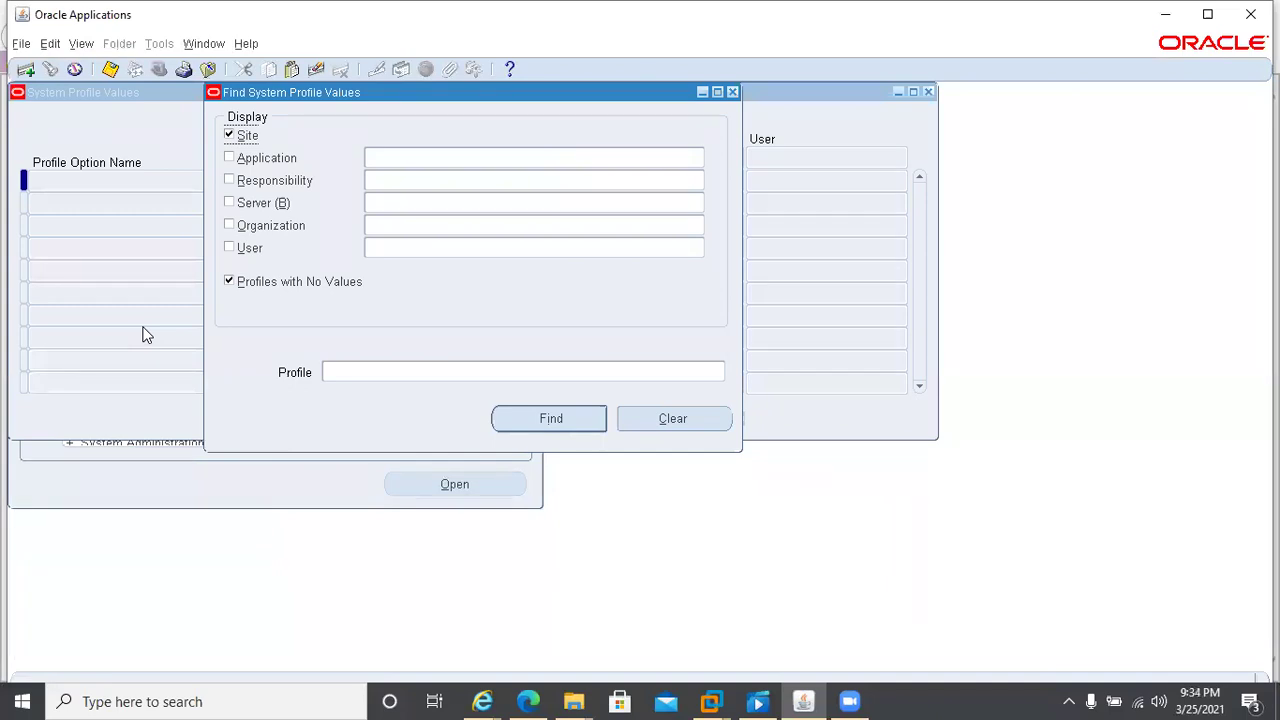
pyautogui.click(228, 158)
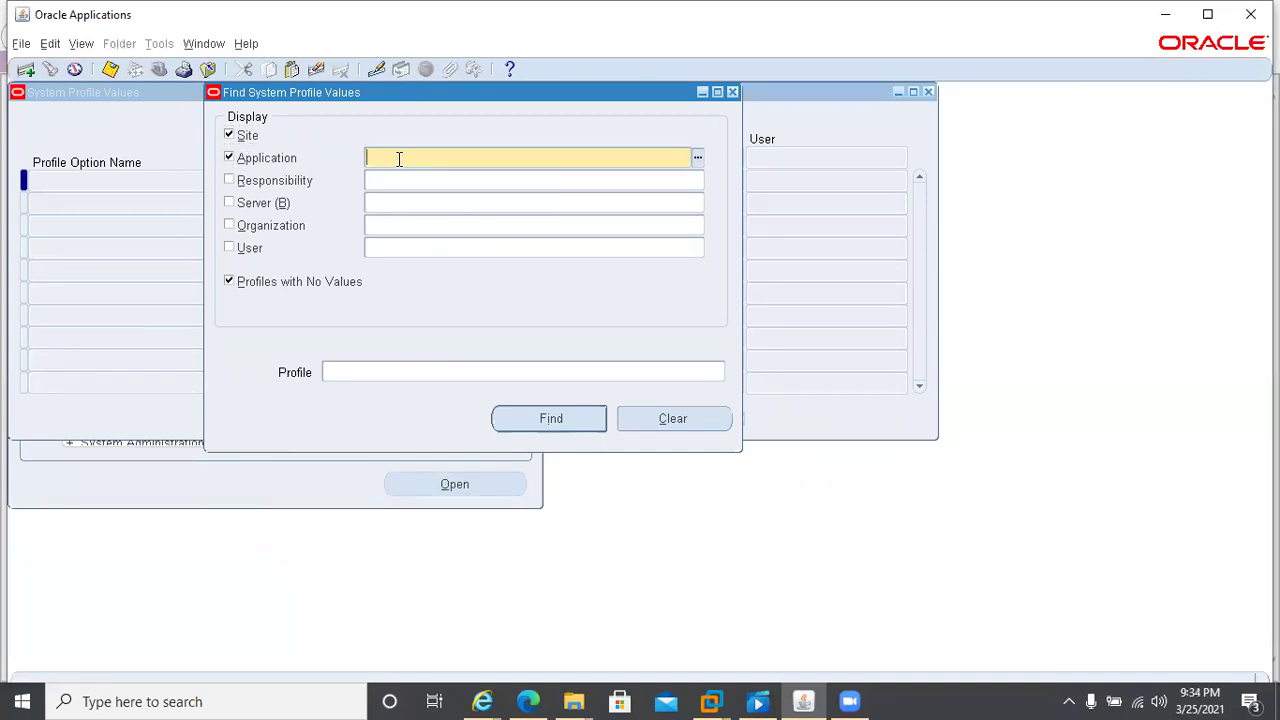
pyautogui.write('human')
pyautogui.press('Tab')
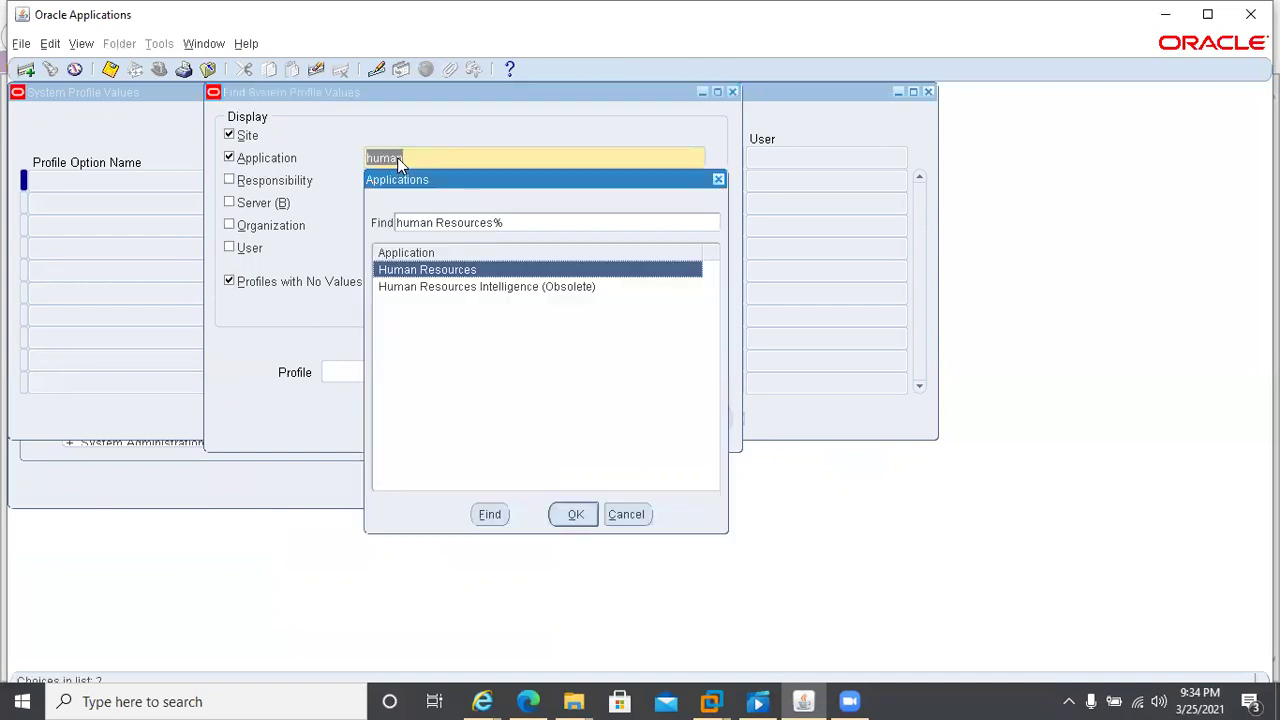
pyautogui.doubleClick(474, 270)
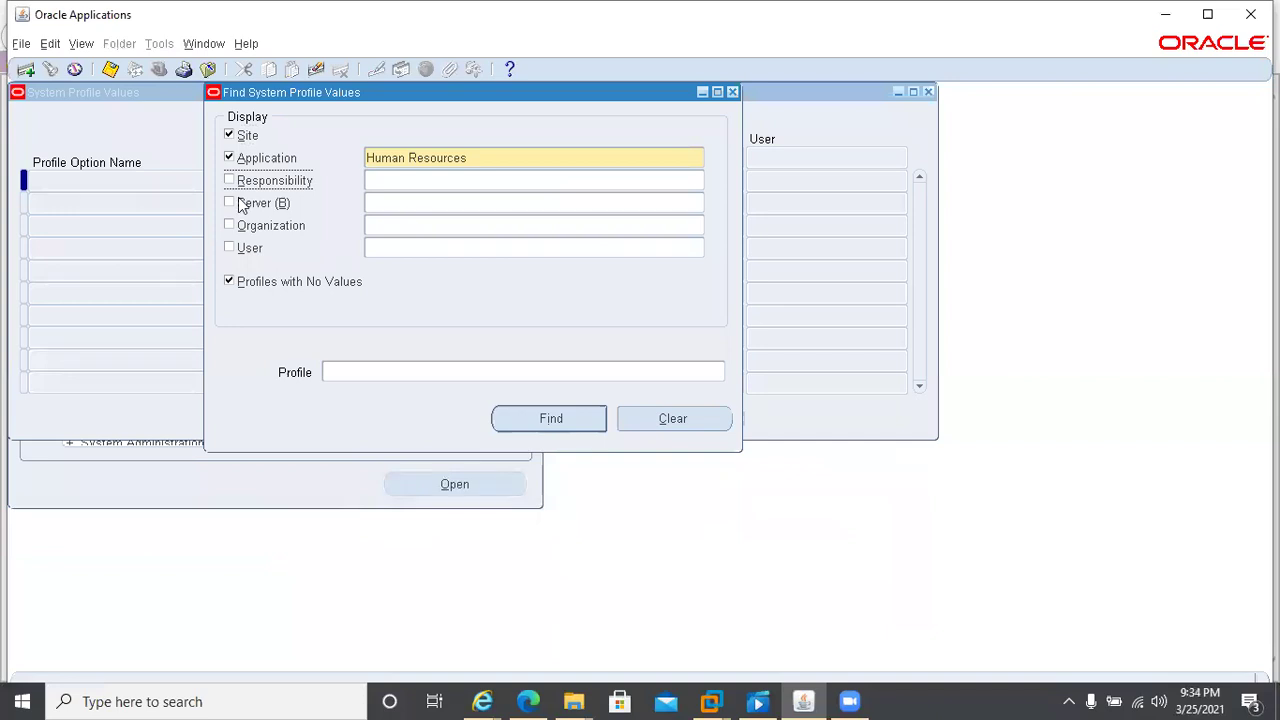
# - Add the CCL HRMS Super User responsibility and profile pattern HR% Business%, then run Find
pyautogui.click(405, 182)
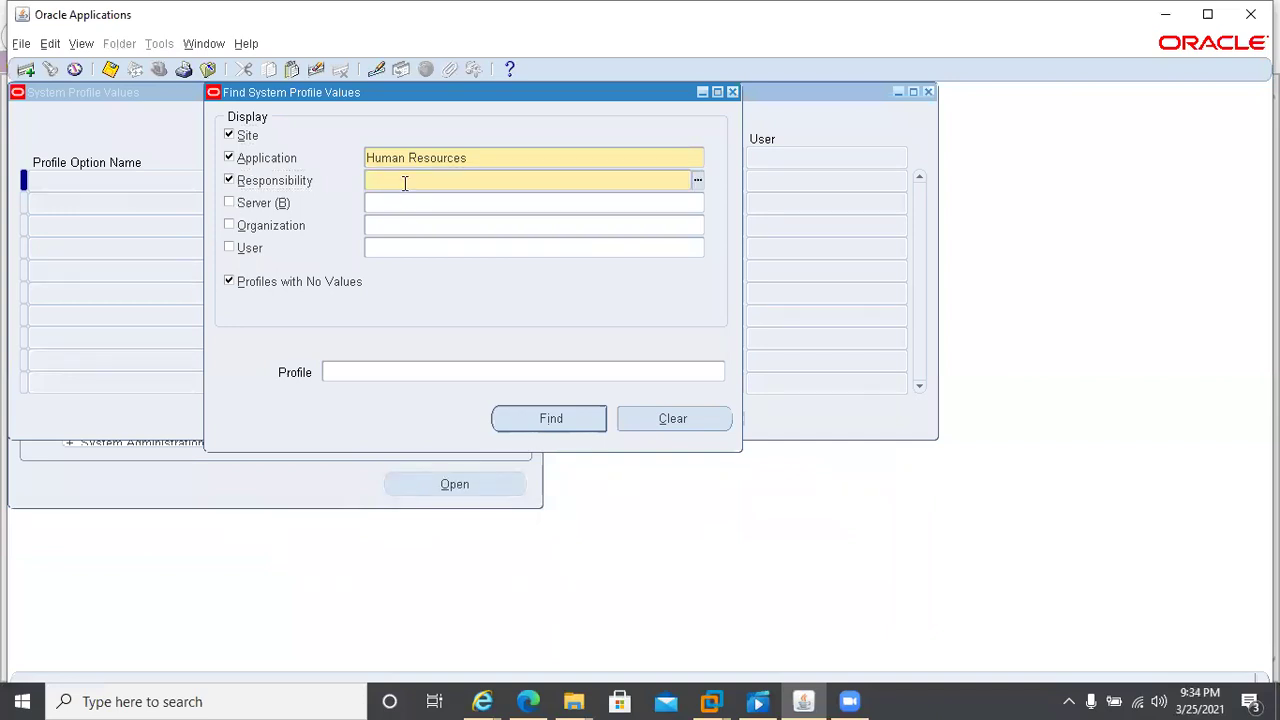
pyautogui.write('CCL HRM')
pyautogui.press('Tab')
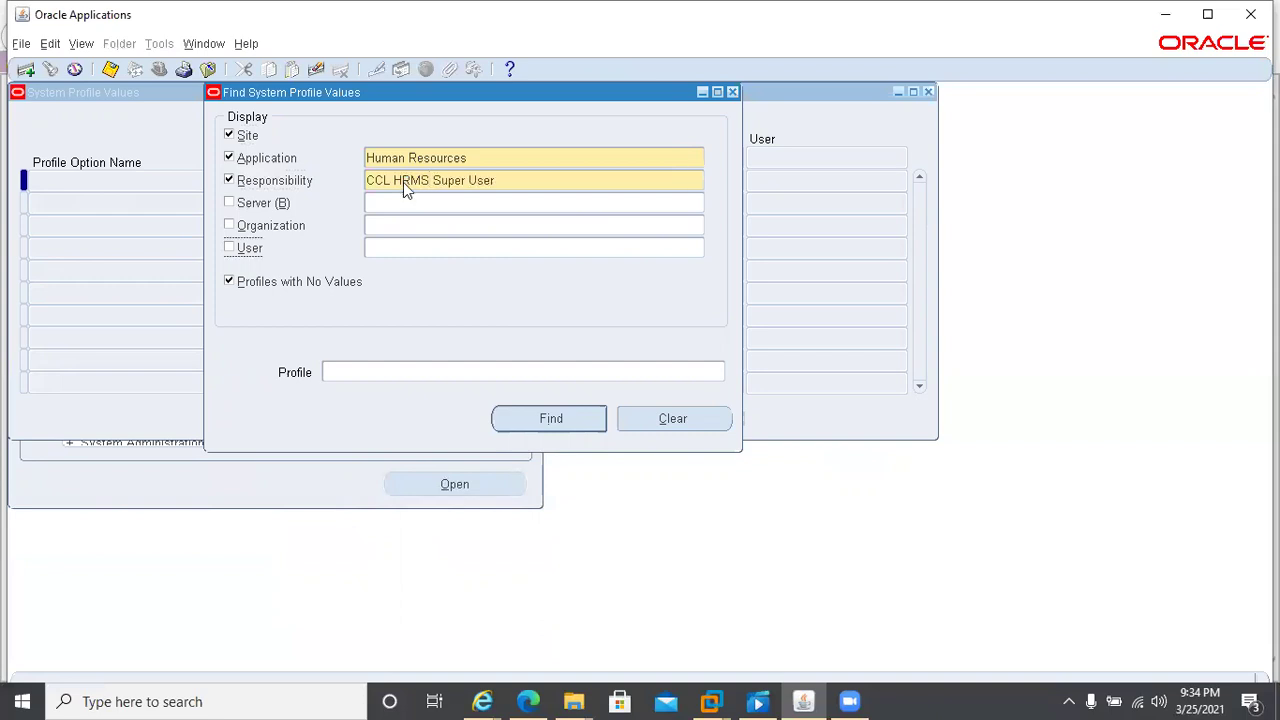
pyautogui.click(359, 375)
pyautogui.write('HR% Business%')
pyautogui.press('Tab')
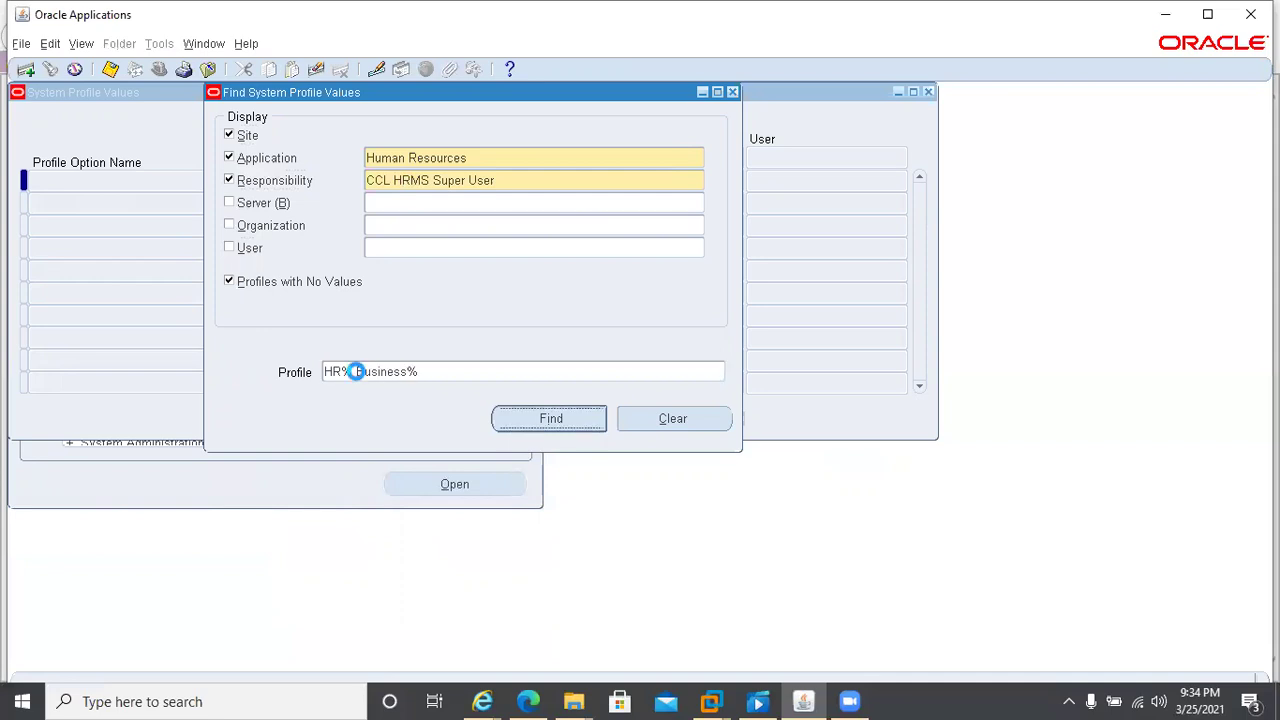
pyautogui.press('Return')
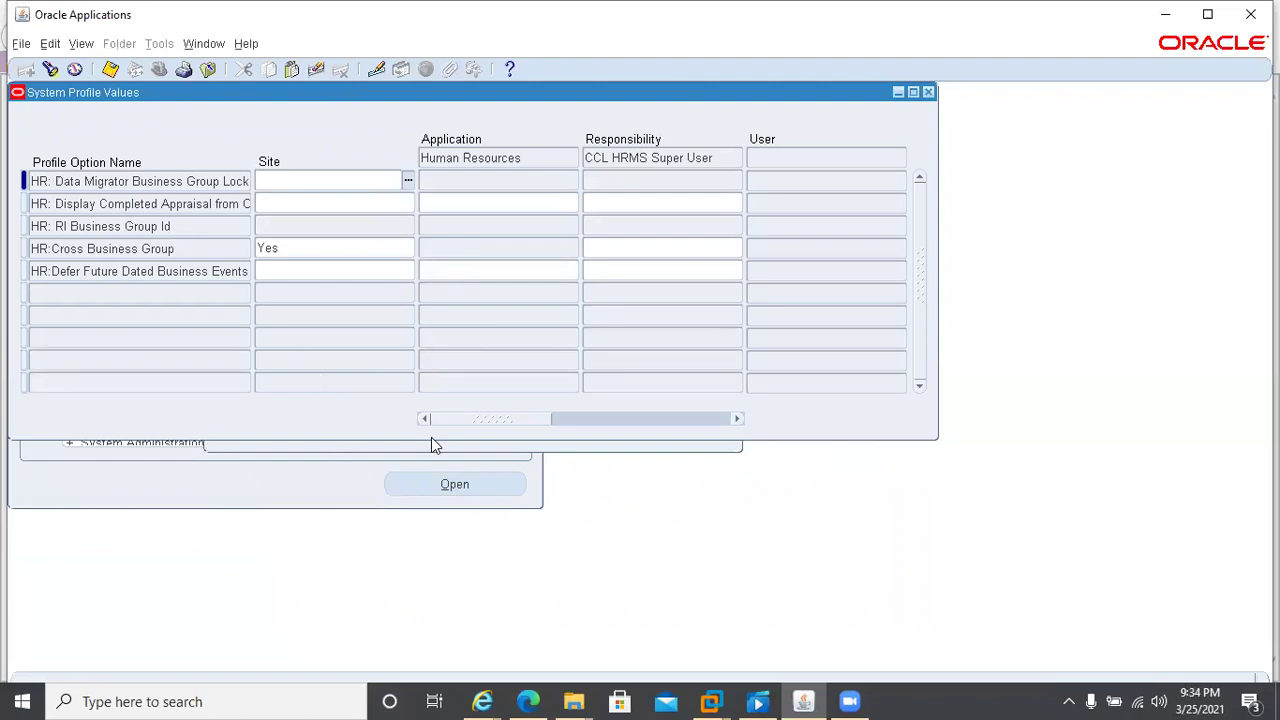
# - Correct the profile filter to HR%Business% by removing the space, and rerun the search
pyautogui.hotkey('ctrl', 'f')
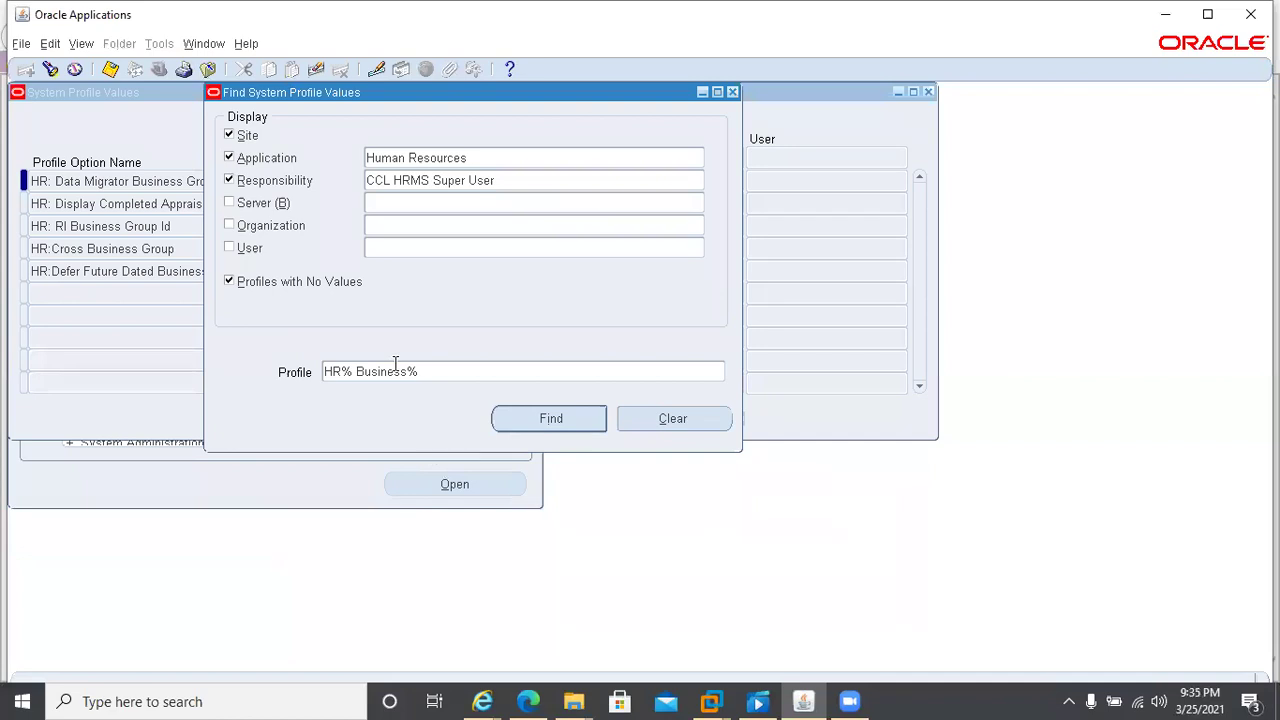
pyautogui.click(358, 371)
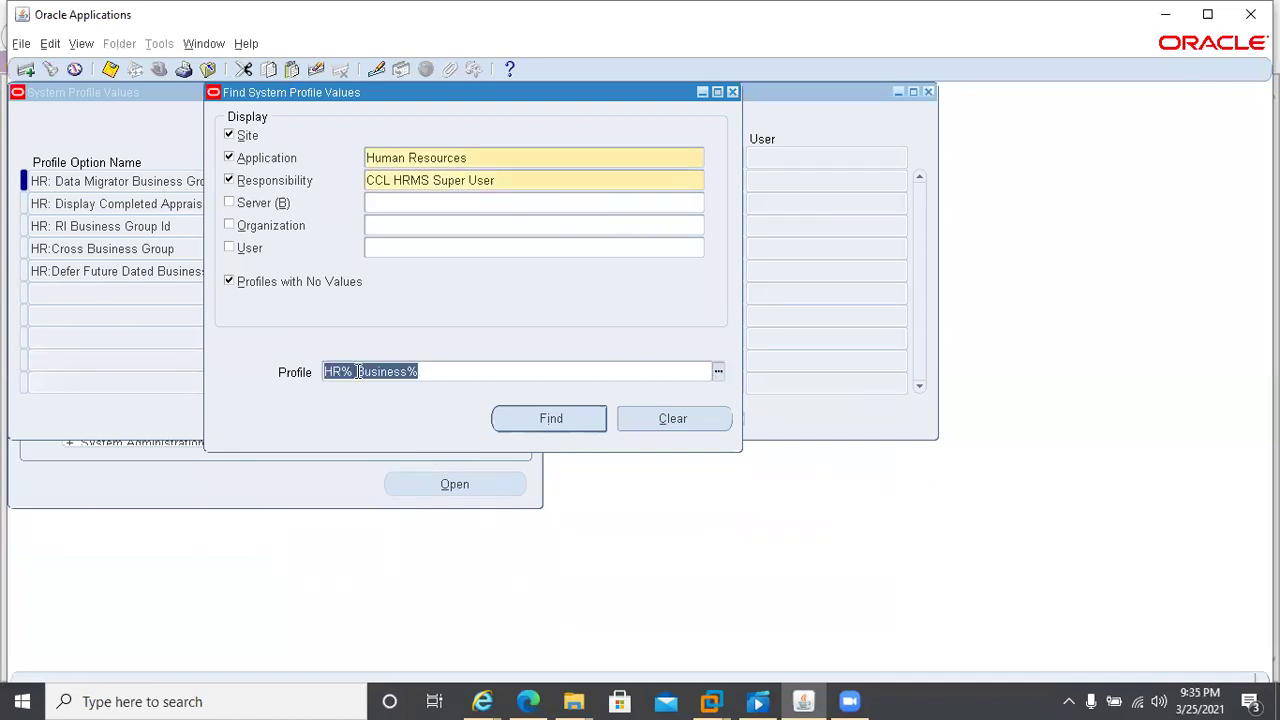
pyautogui.click(358, 371)
pyautogui.press('BackSpace')
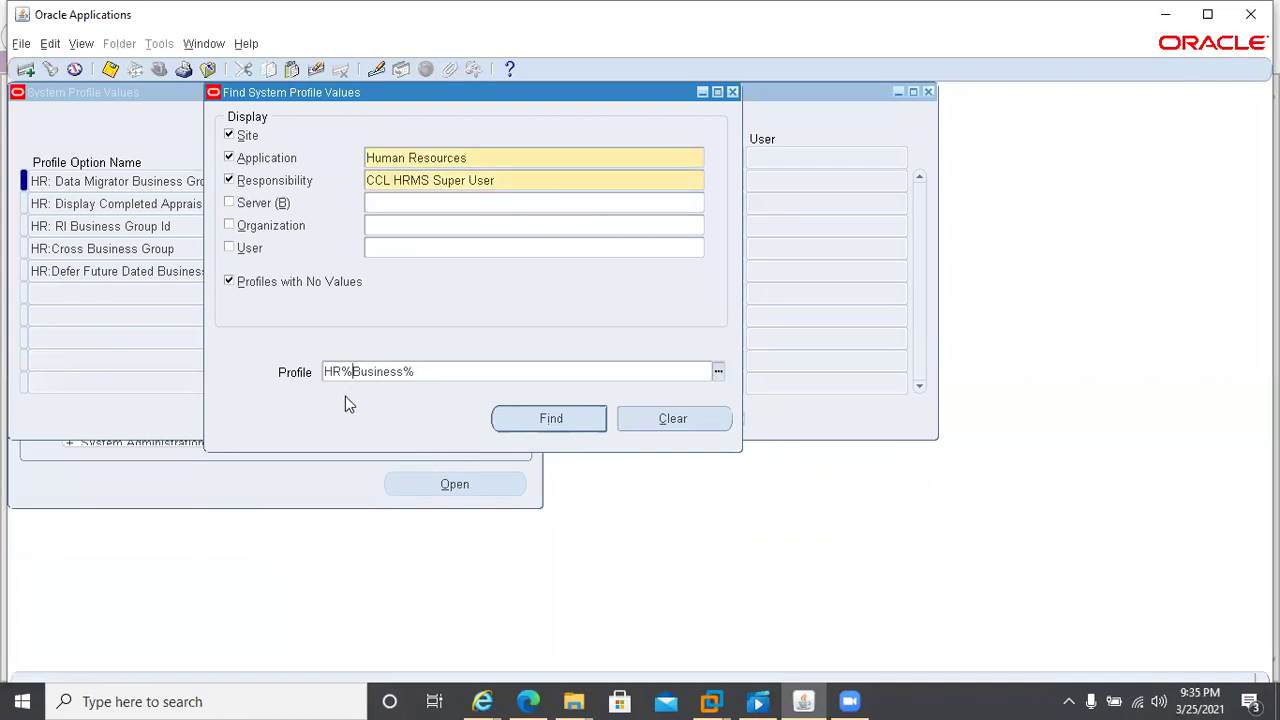
pyautogui.click(523, 428)
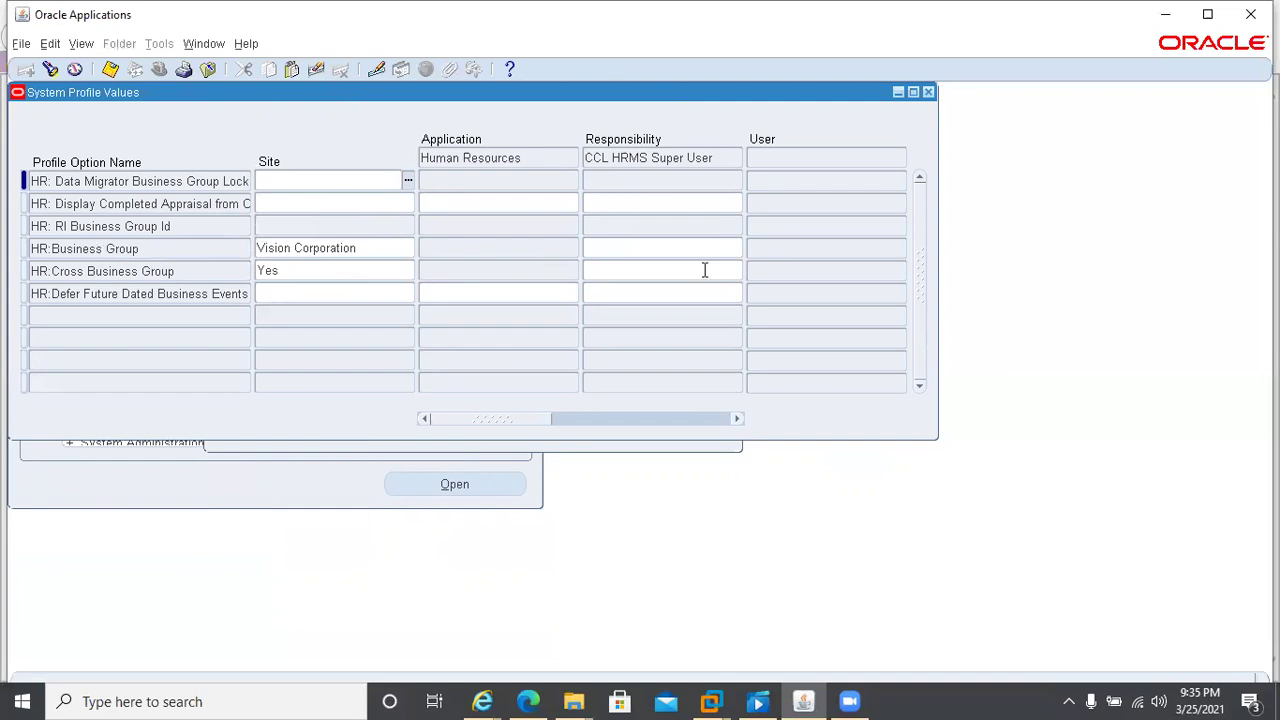
# - Edit HR:Business Group's responsibility value, dismiss the business group list, and save
pyautogui.click(597, 251)
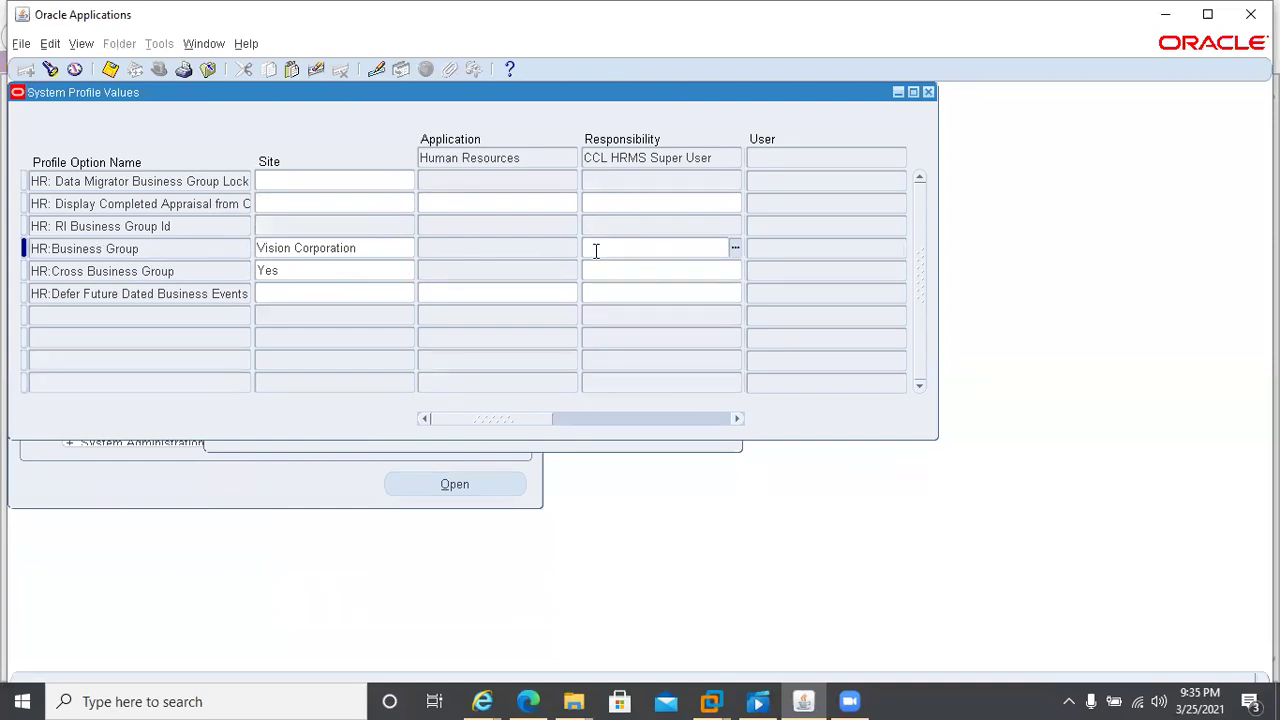
pyautogui.click(734, 254)
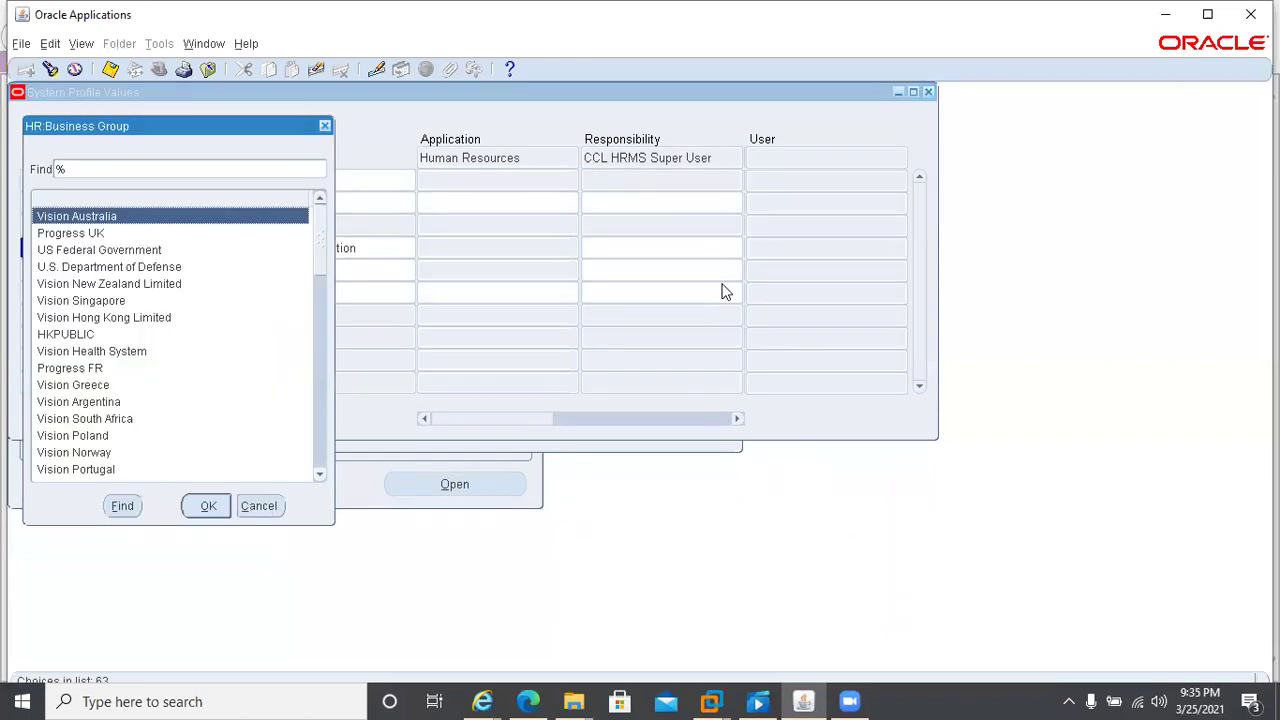
pyautogui.press('Escape')
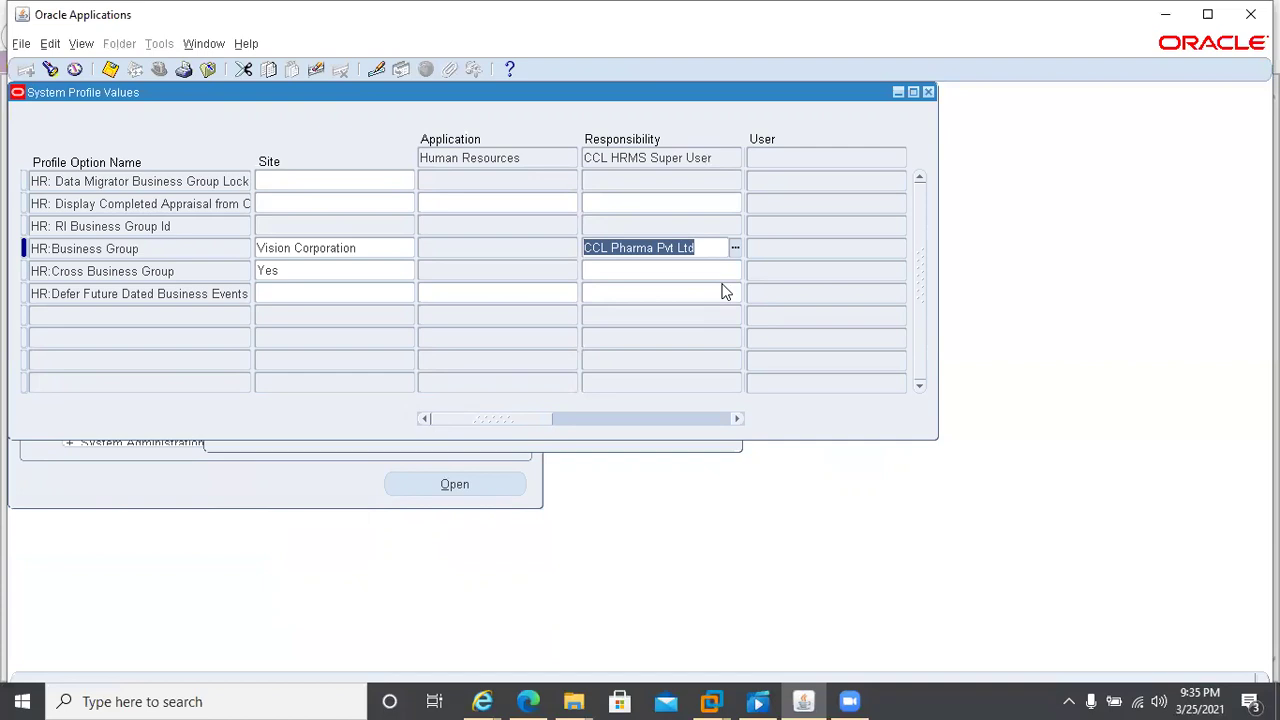
pyautogui.click(110, 69)
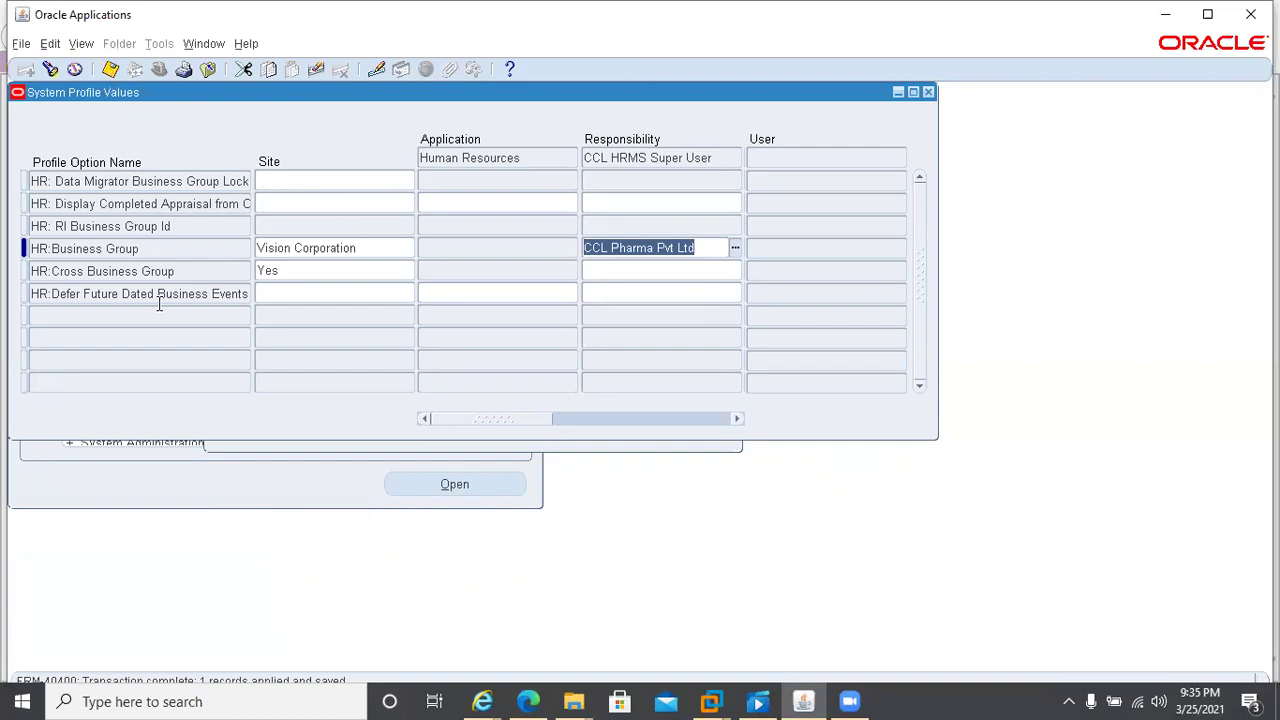
# - Search the system profile values for the HR%User% profile pattern
pyautogui.hotkey('ctrl', 'f')
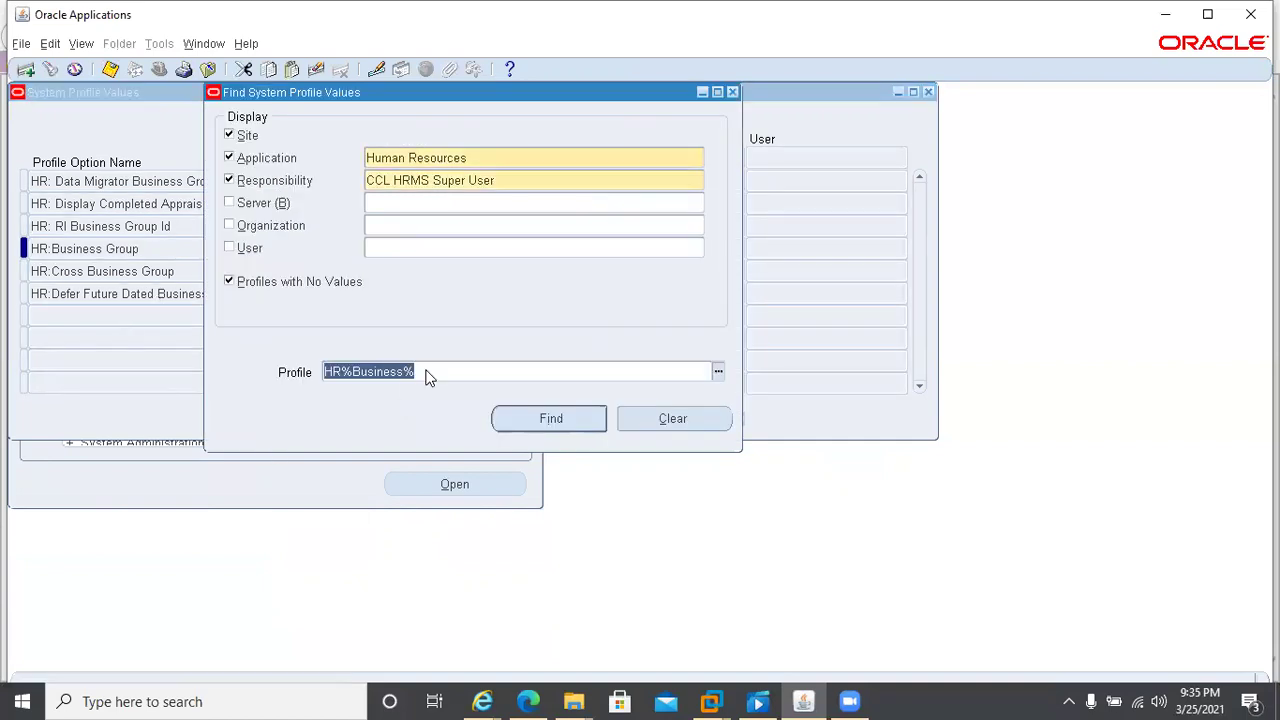
pyautogui.click(352, 371)
pyautogui.press('Delete')
pyautogui.press('Delete')
pyautogui.press('Delete')
pyautogui.press('Delete')
pyautogui.press('Delete')
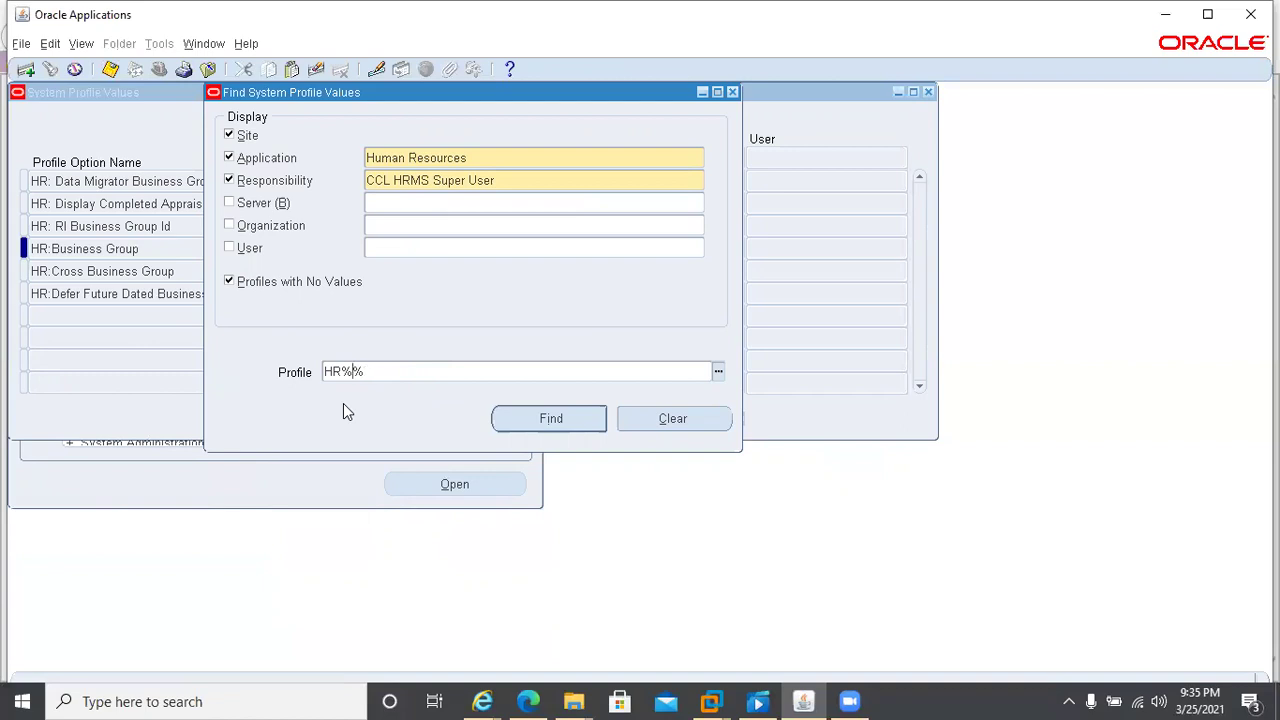
pyautogui.write('User')
pyautogui.press('Return')
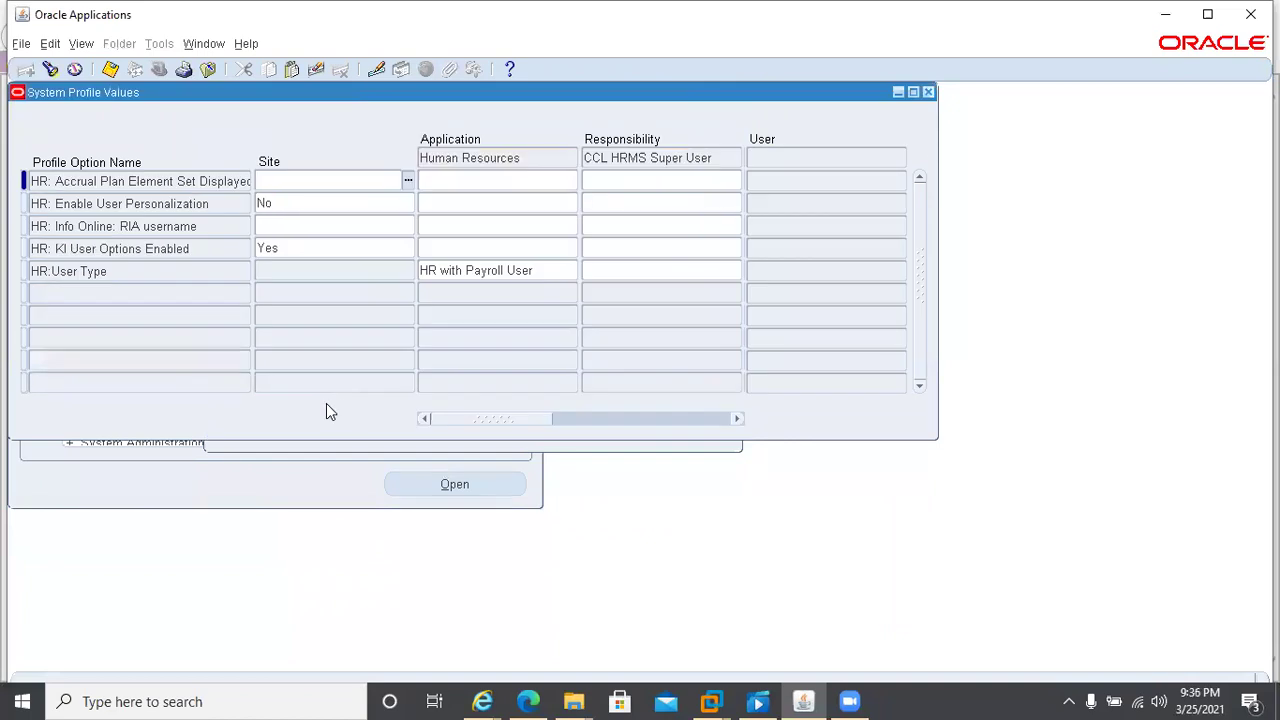
# - Set HR:User Type's responsibility value to HR with Payroll User and save
pyautogui.click(594, 272)
pyautogui.write('HR with')
pyautogui.press('Tab')
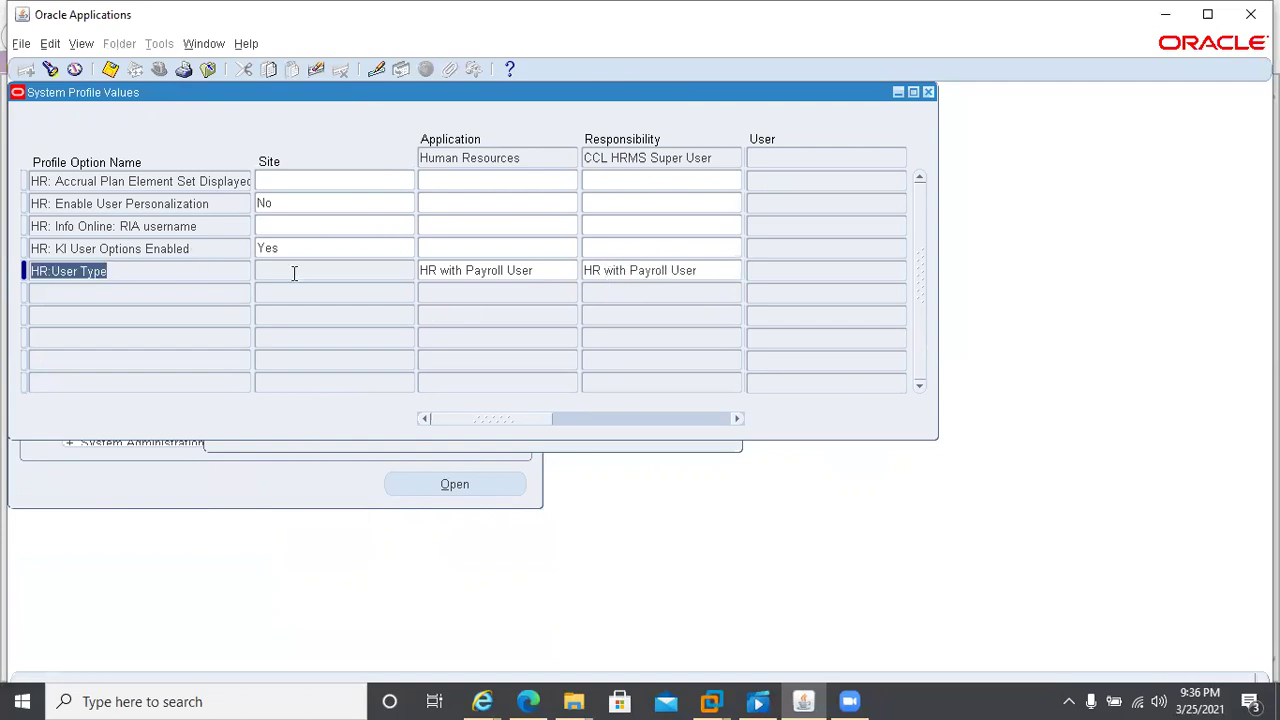
pyautogui.hotkey('ctrl', 's')
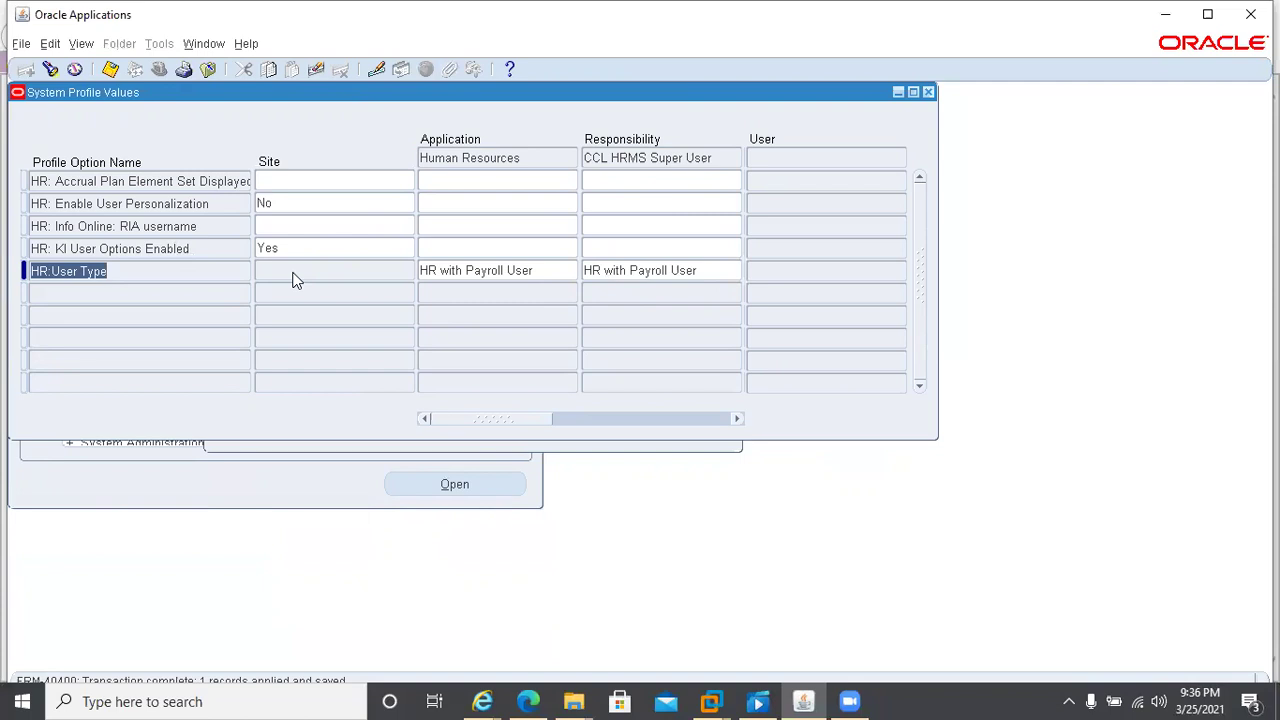
pyautogui.hotkey('ctrl', 'f')
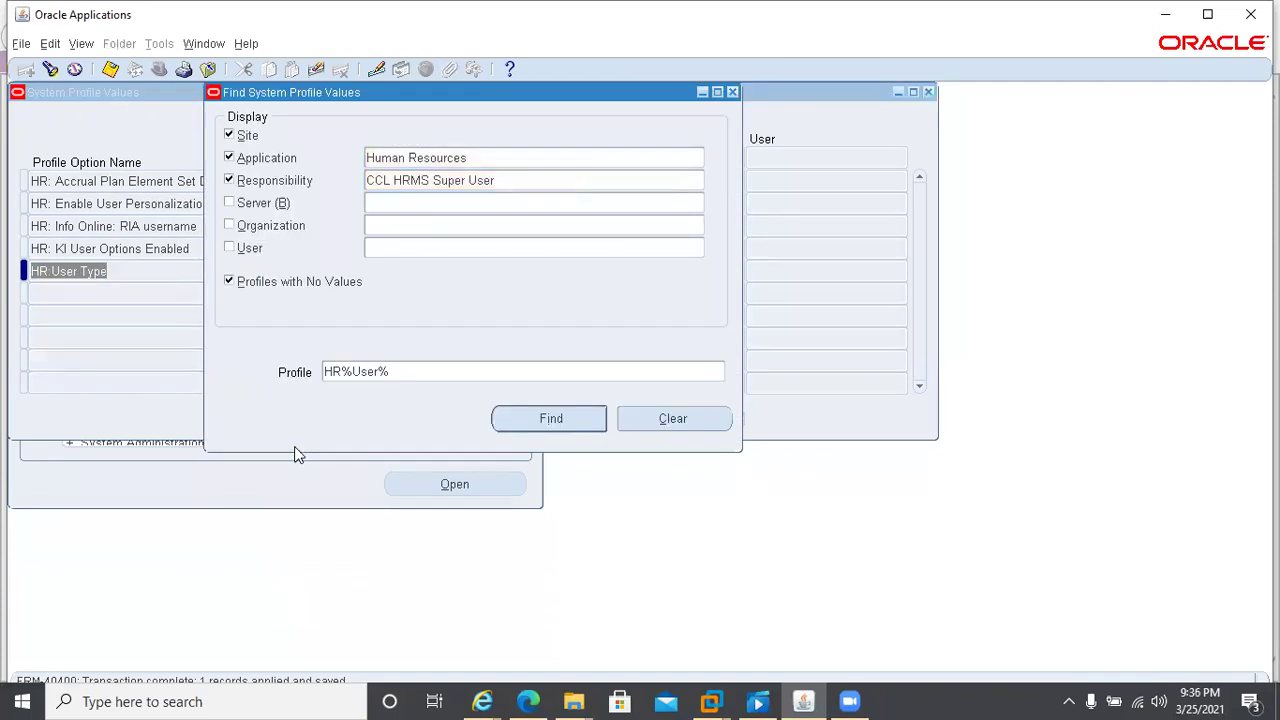
# - Search profiles with the HR%Security% pattern, correcting the misspelled 'Securtiy'
pyautogui.click(442, 369)
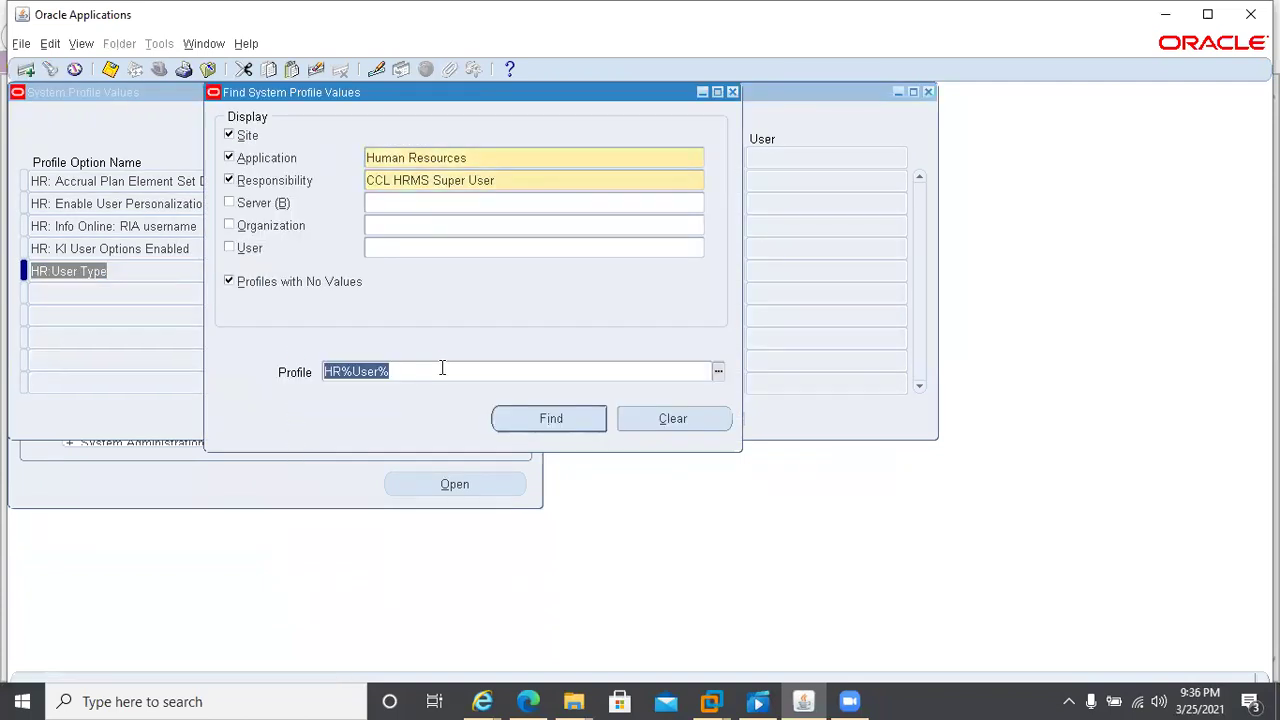
pyautogui.click(442, 369)
pyautogui.press('Left')
pyautogui.press('BackSpace')
pyautogui.press('BackSpace')
pyautogui.press('BackSpace')
pyautogui.press('BackSpace')
pyautogui.write('Securti')
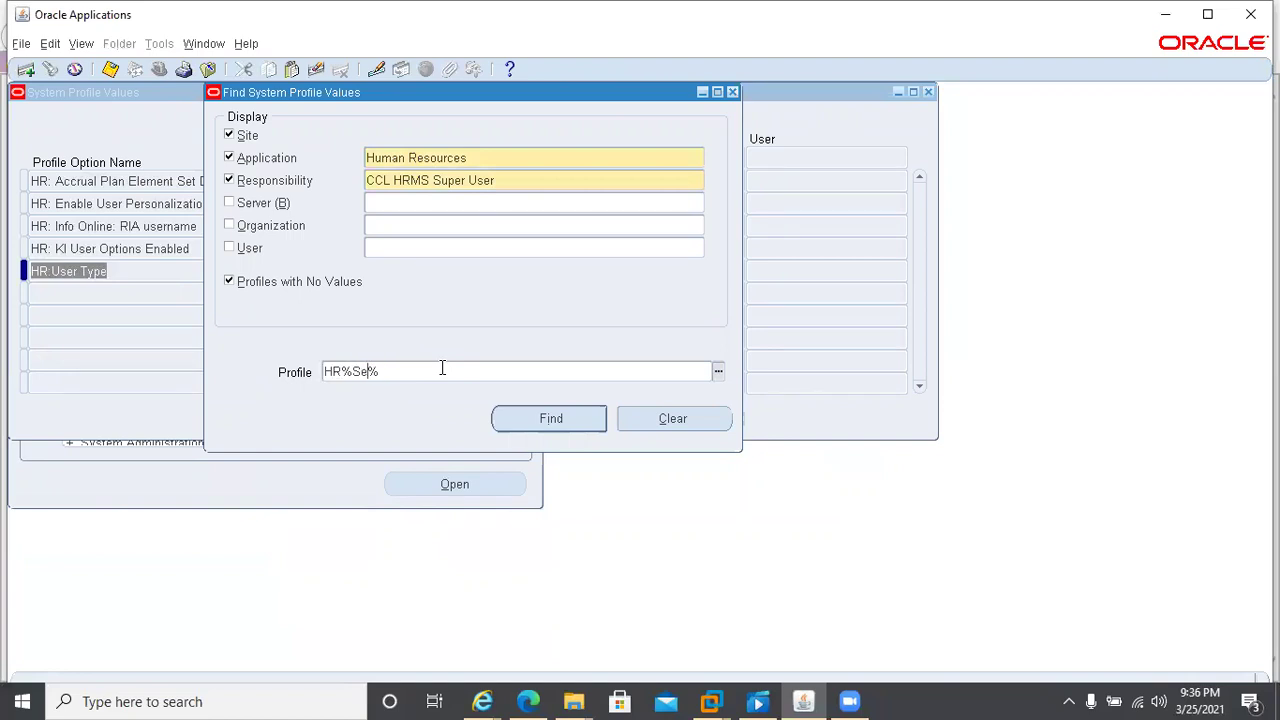
pyautogui.write('y')
pyautogui.click(548, 419)
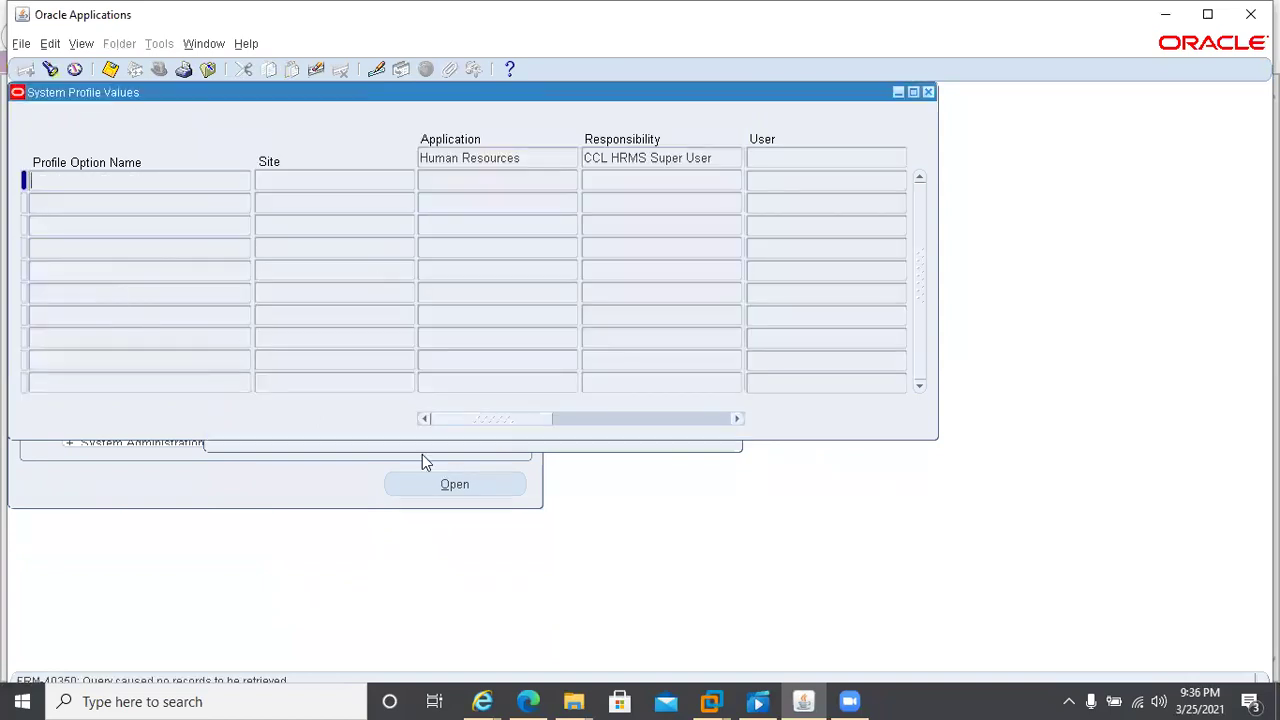
pyautogui.hotkey('ctrl', 'F11')
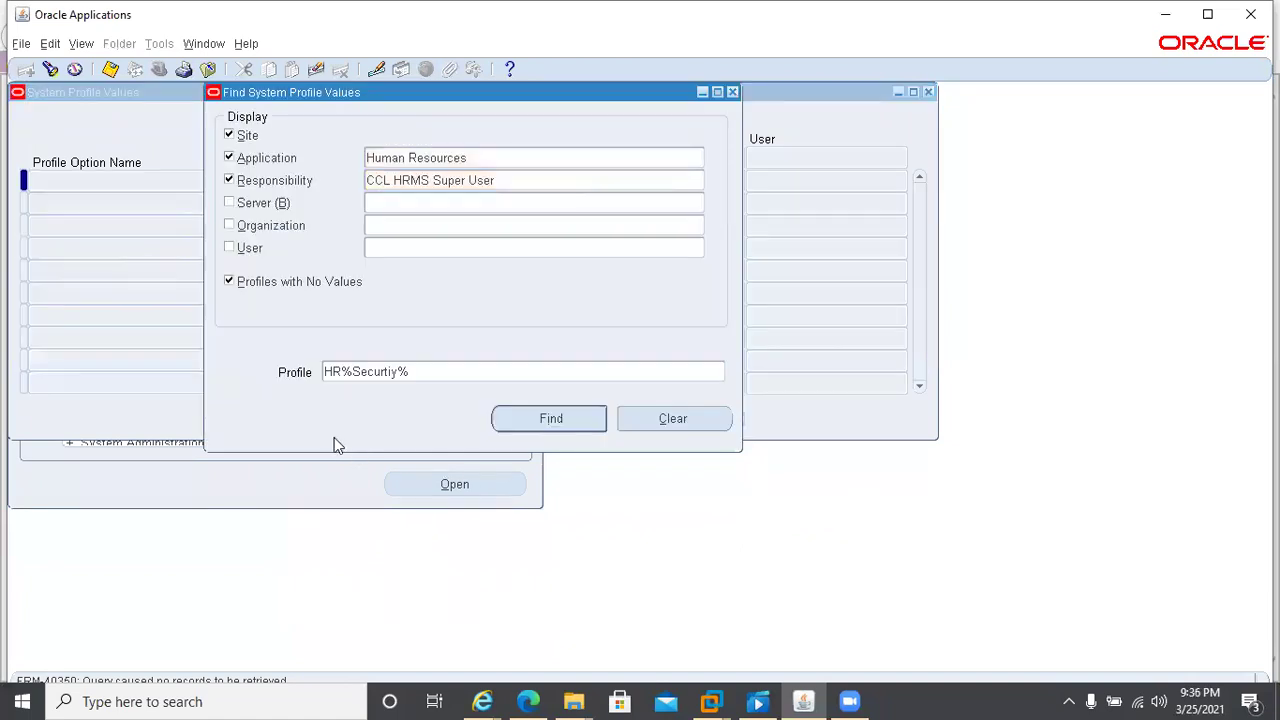
pyautogui.click(363, 372)
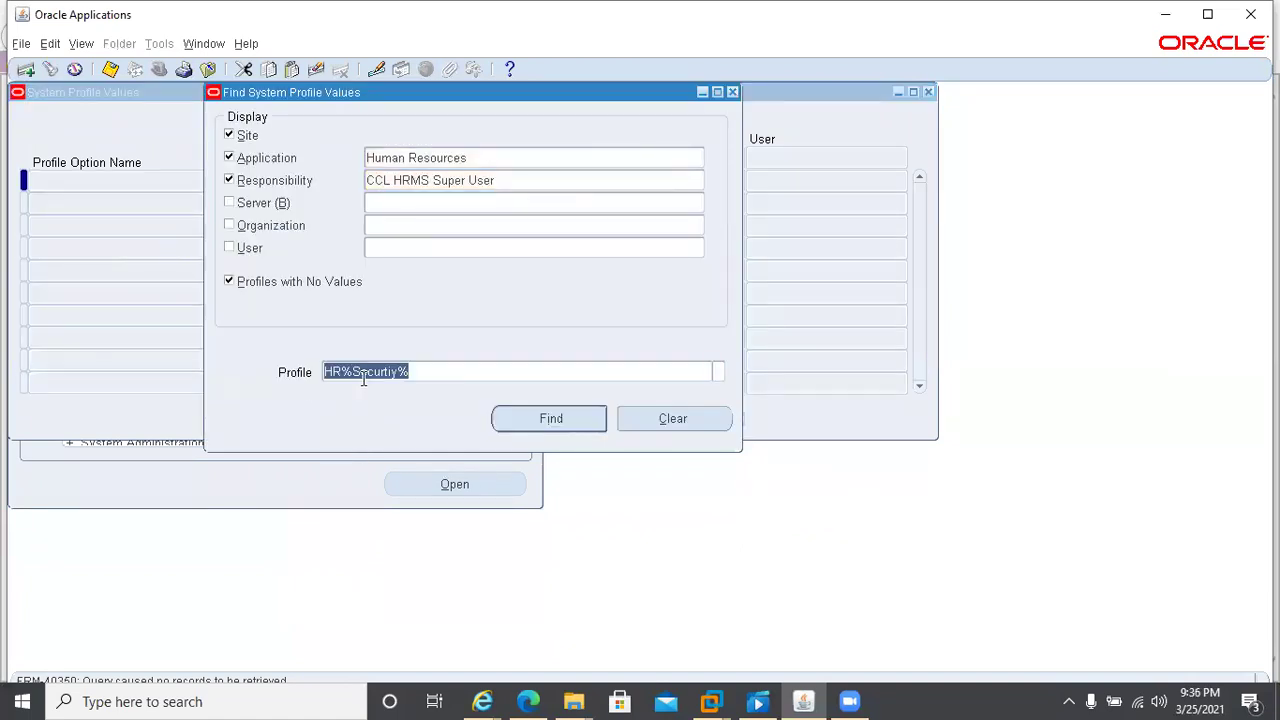
pyautogui.click(363, 372)
pyautogui.click(388, 372)
pyautogui.press('BackSpace')
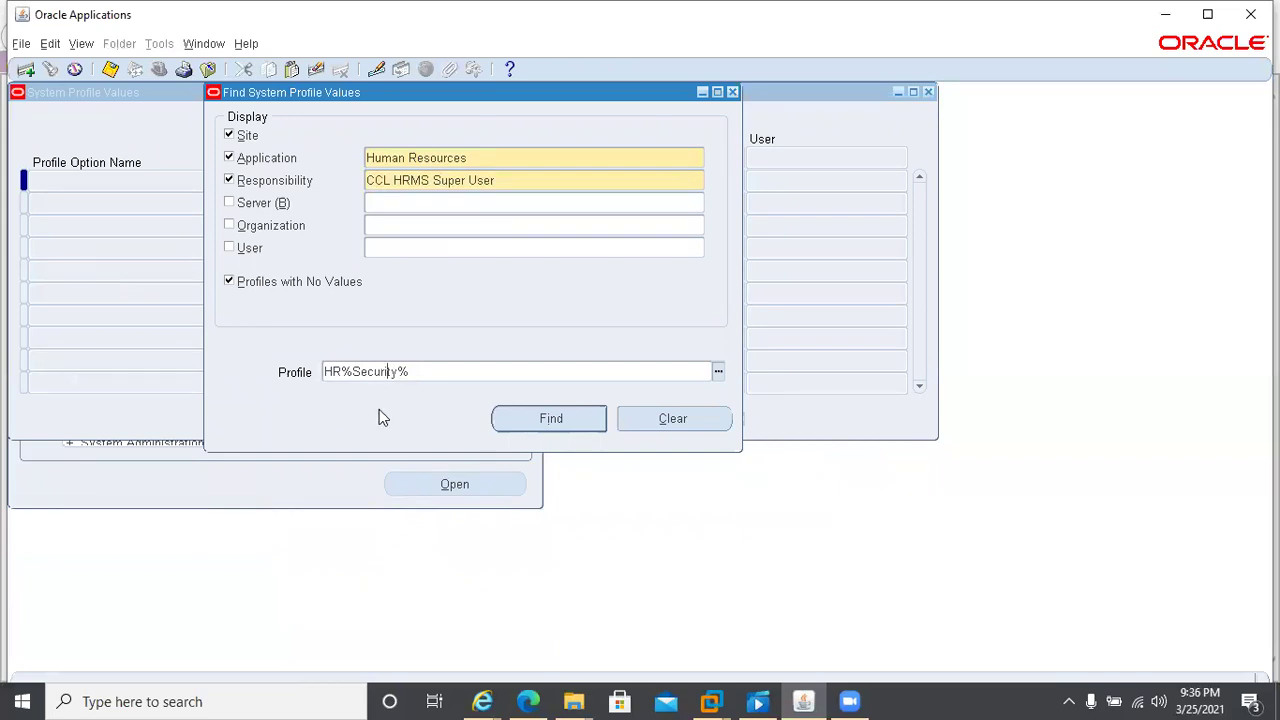
pyautogui.click(497, 419)
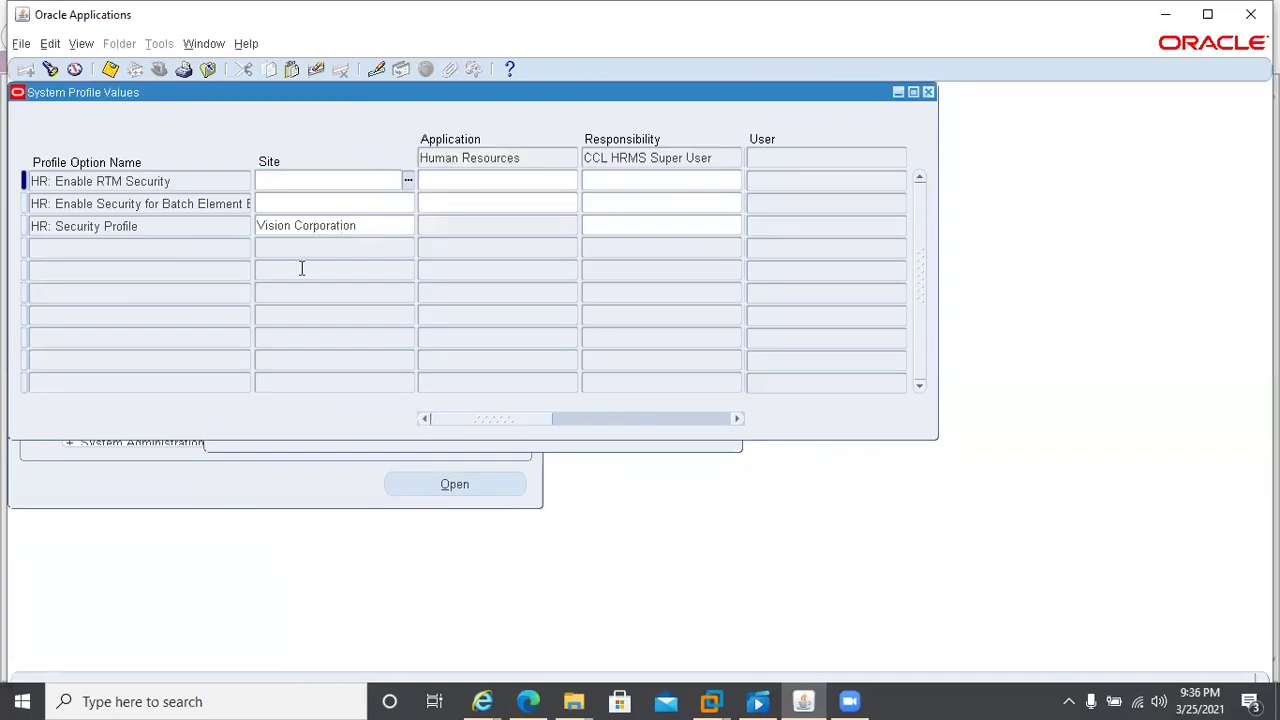
# - Set HR: Security Profile's responsibility value to CCL Pharma Pvt Ltd and save
pyautogui.click(605, 225)
pyautogui.write('ccl')
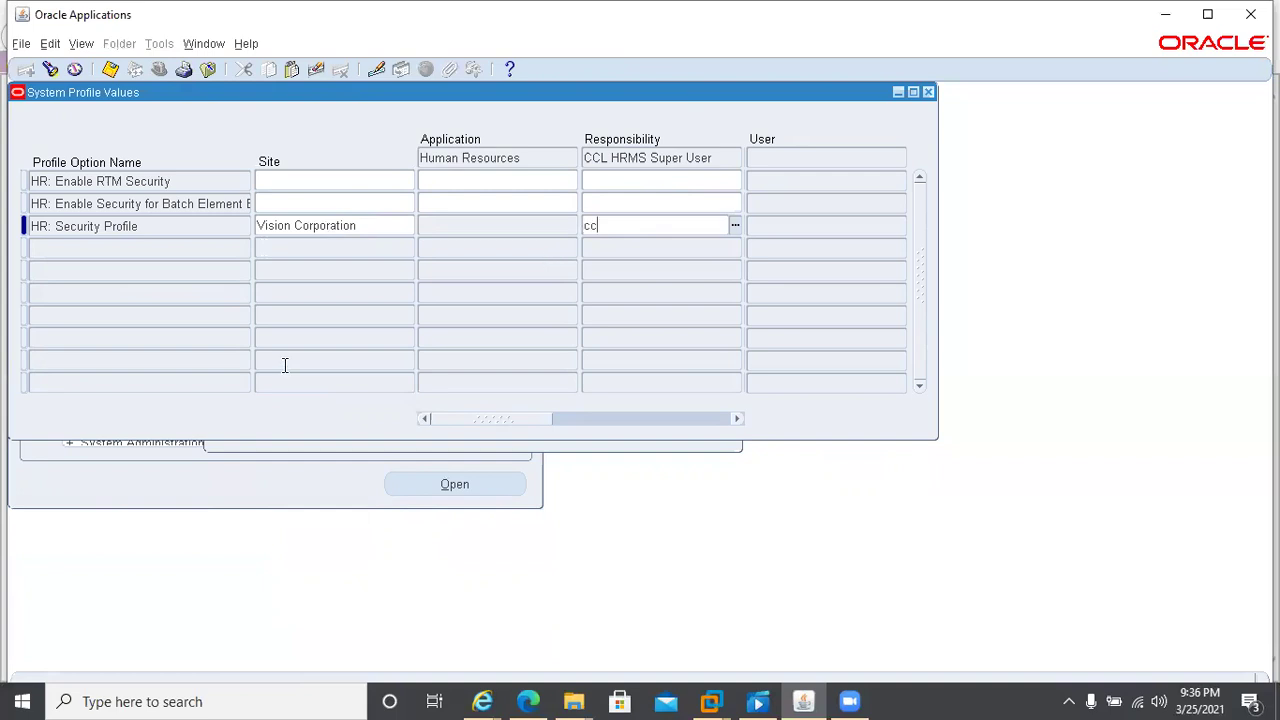
pyautogui.press('Tab')
pyautogui.hotkey('ctrl', 's')
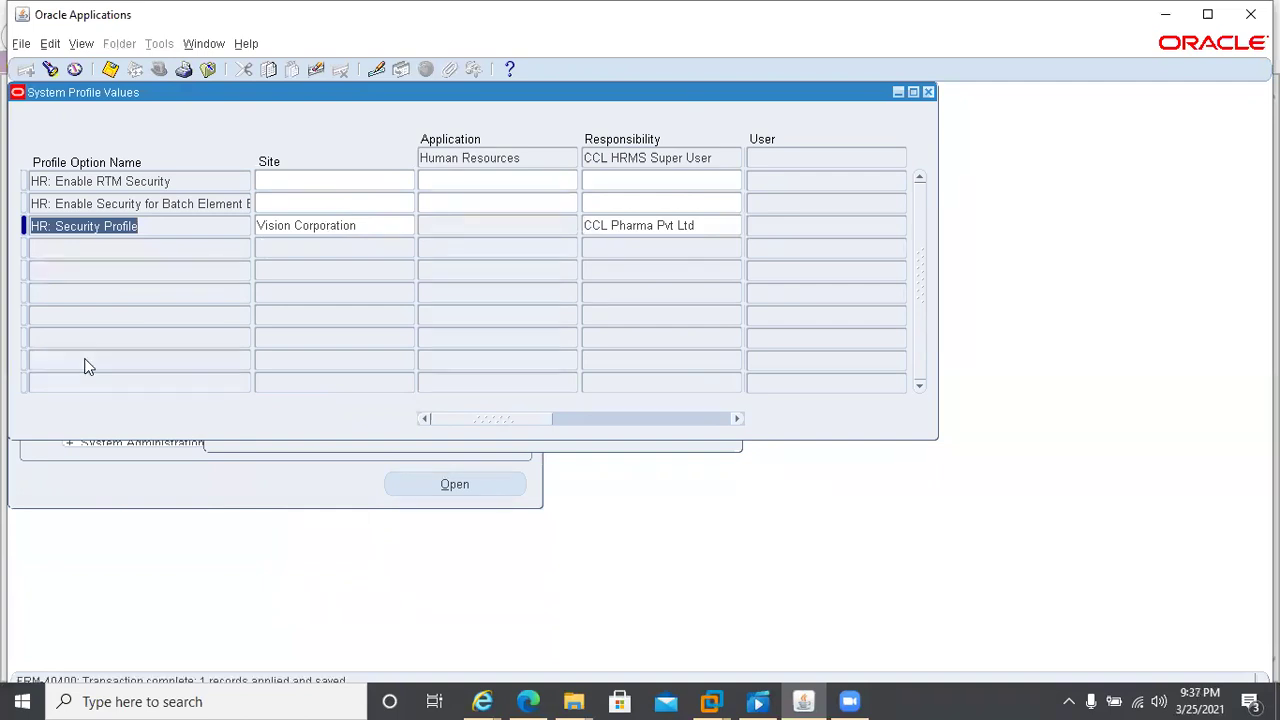
# - Close the profile window, switch to CCL HRMS Super User, and open People > Enter and Maintain
pyautogui.click(929, 91)
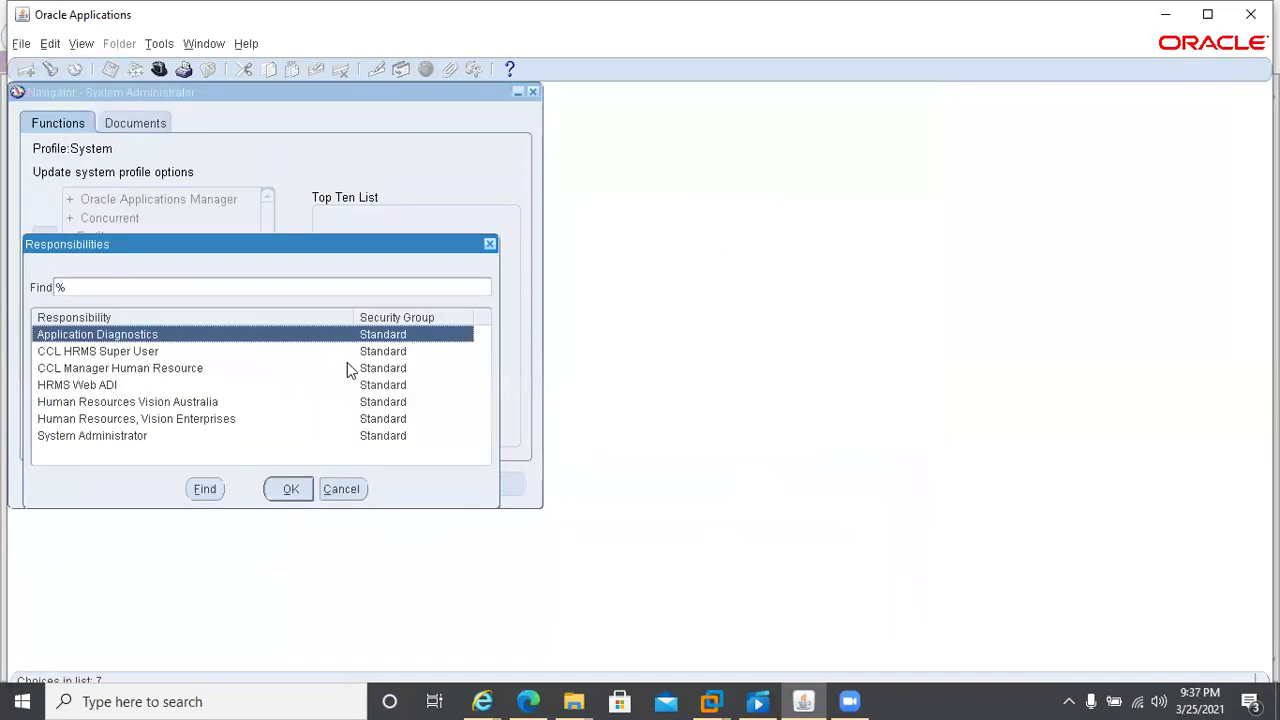
pyautogui.write('cCL')
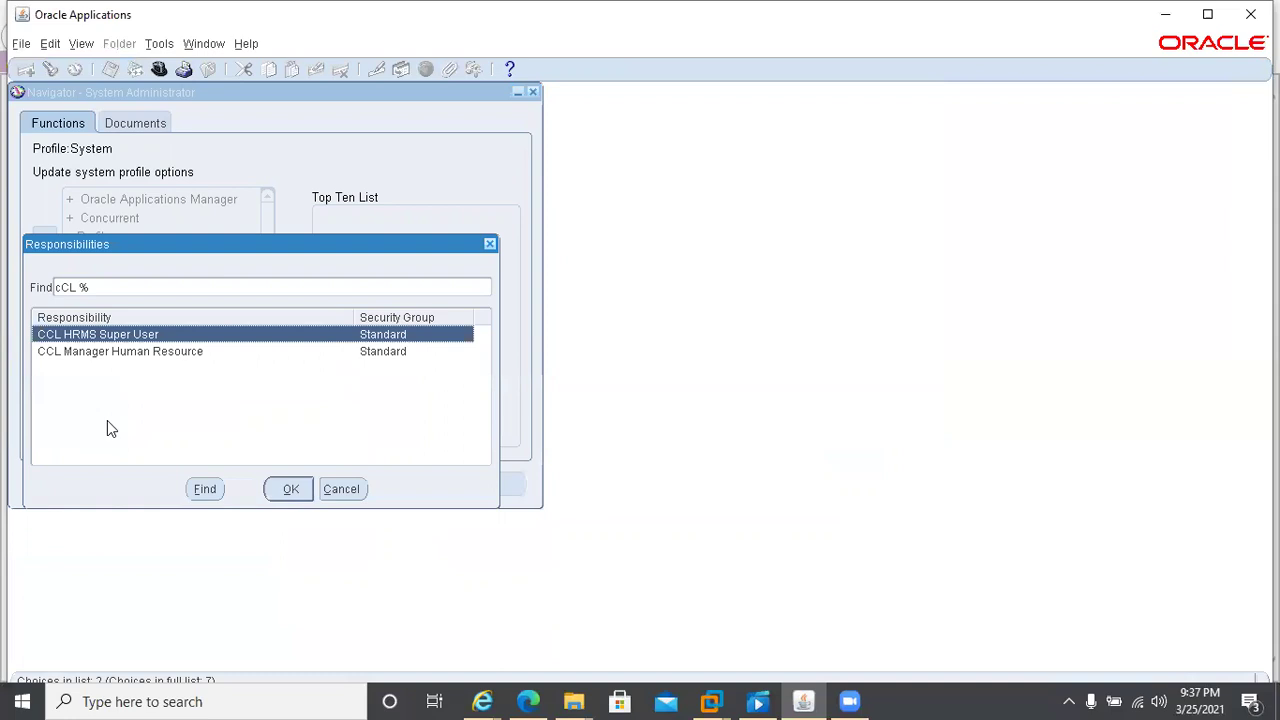
pyautogui.press('Return')
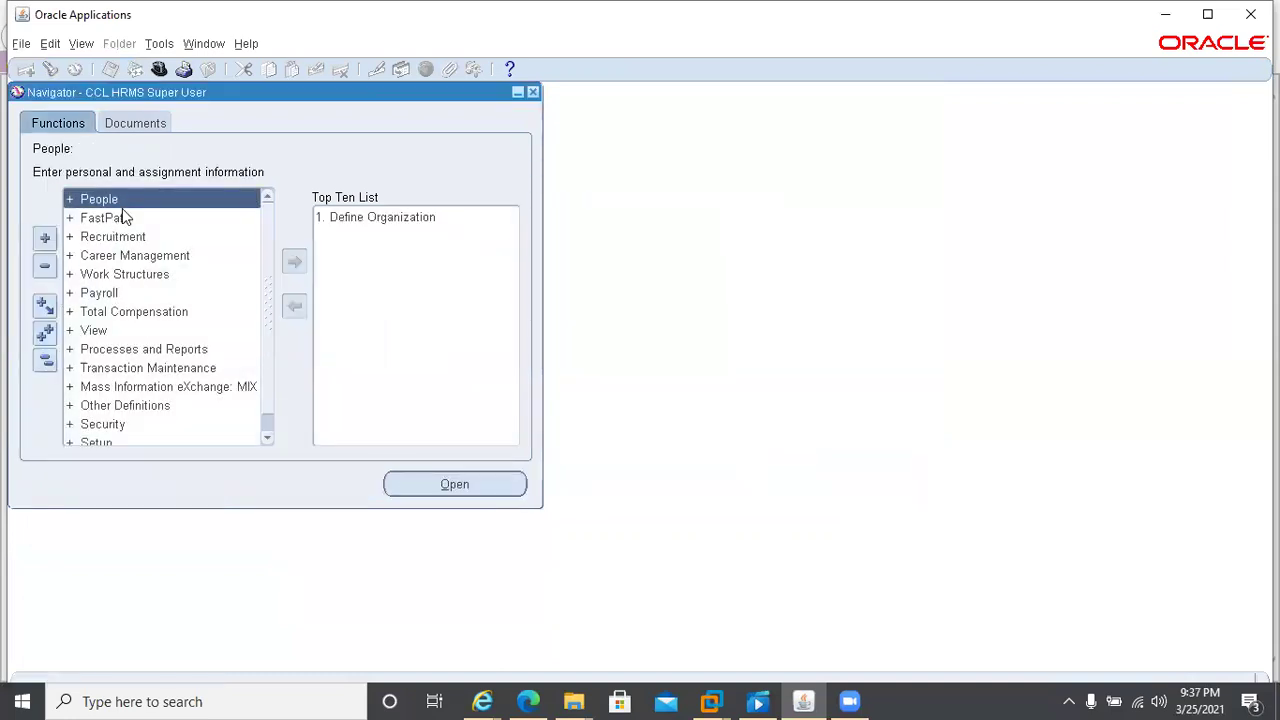
pyautogui.press('Return')
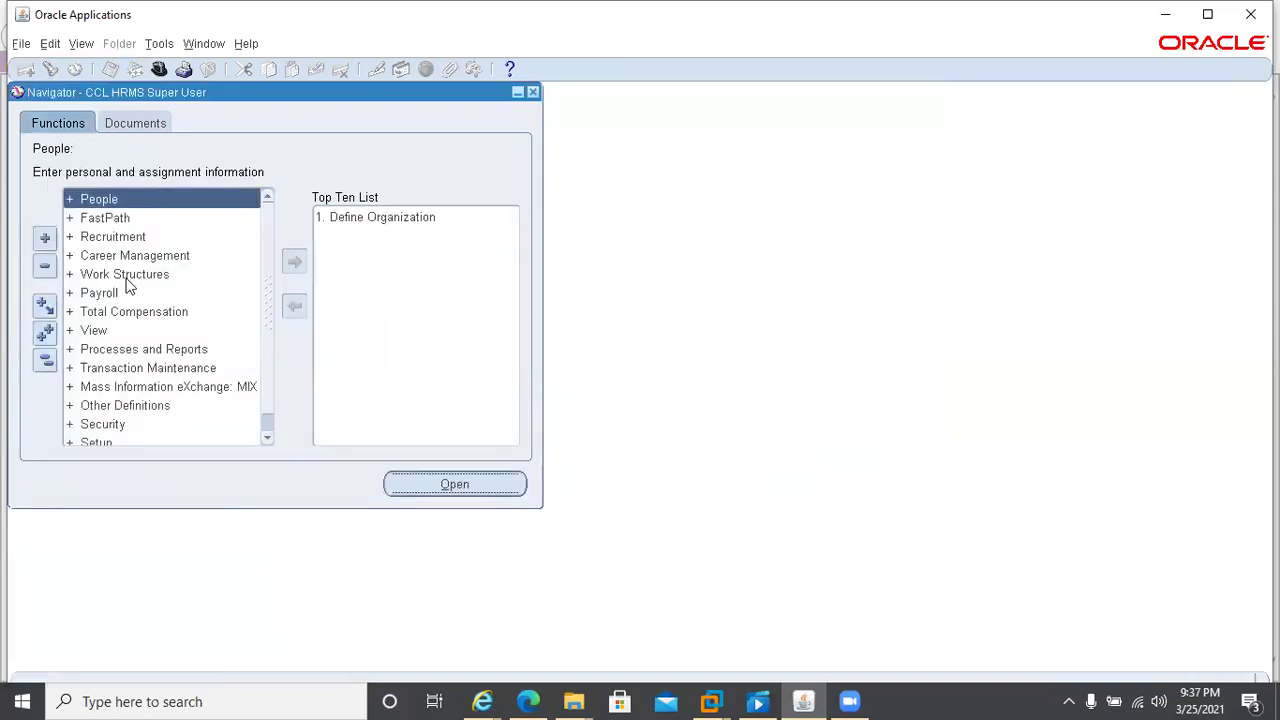
pyautogui.press('Return')
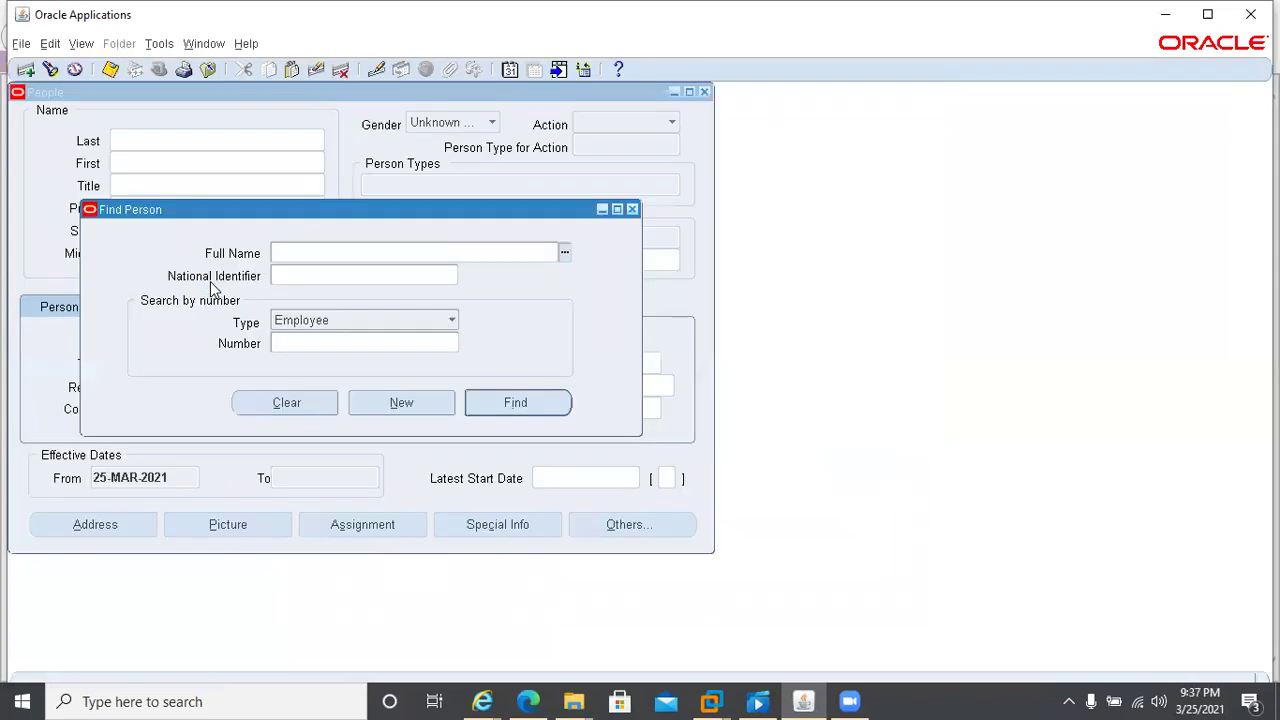
# - Try listing people with %, then dismiss the empty list and close Find Person
pyautogui.hotkey('ctrl', 'l')
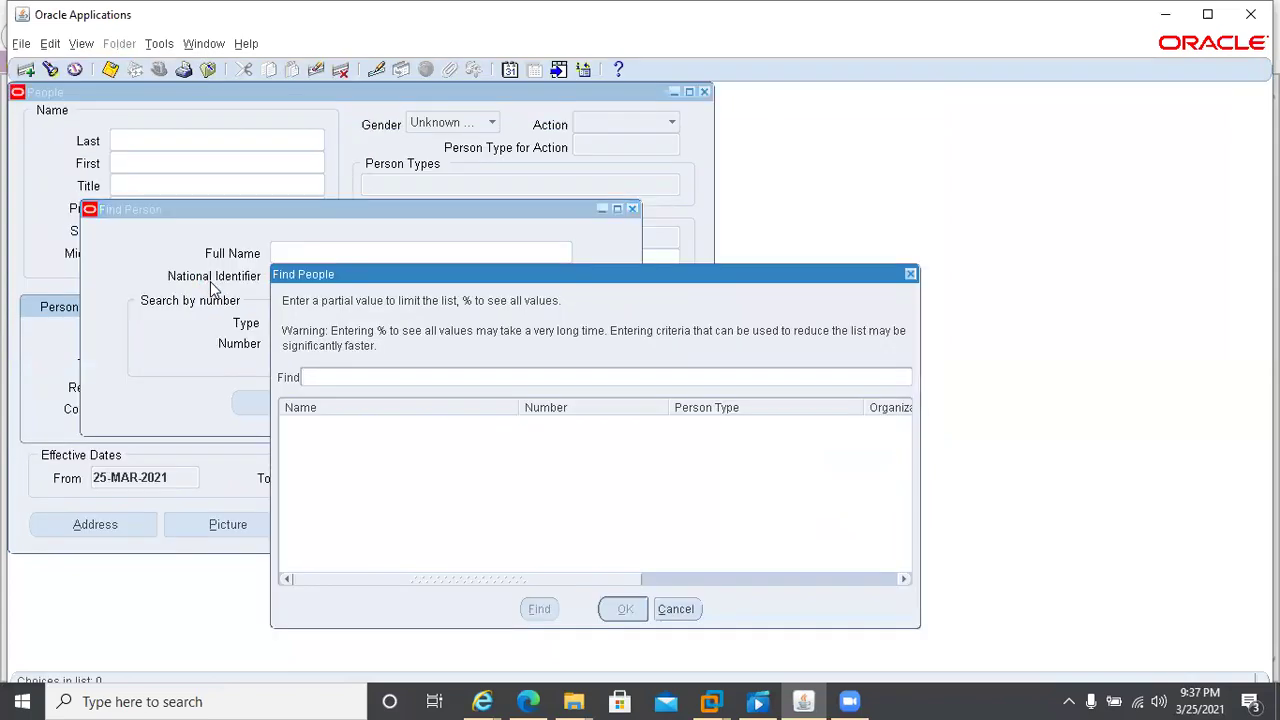
pyautogui.write('%')
pyautogui.press('BackSpace')
pyautogui.write('%')
pyautogui.press('BackSpace')
pyautogui.click(679, 613)
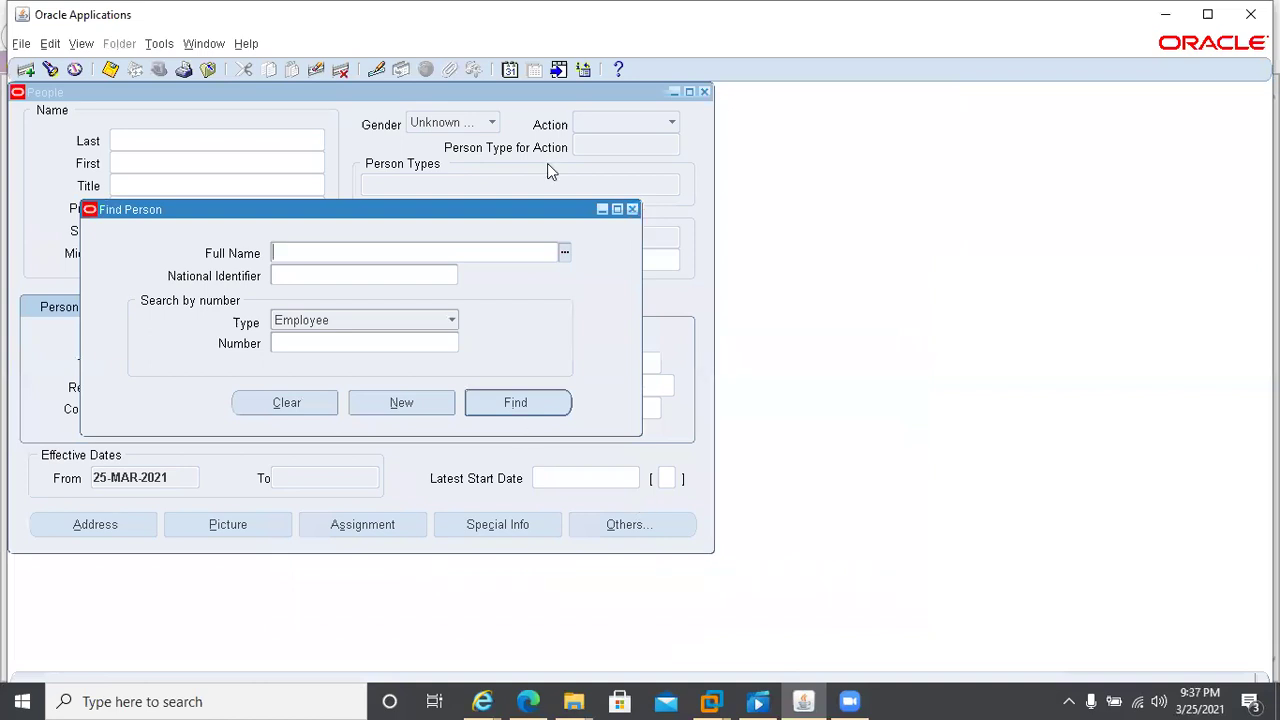
pyautogui.click(632, 210)
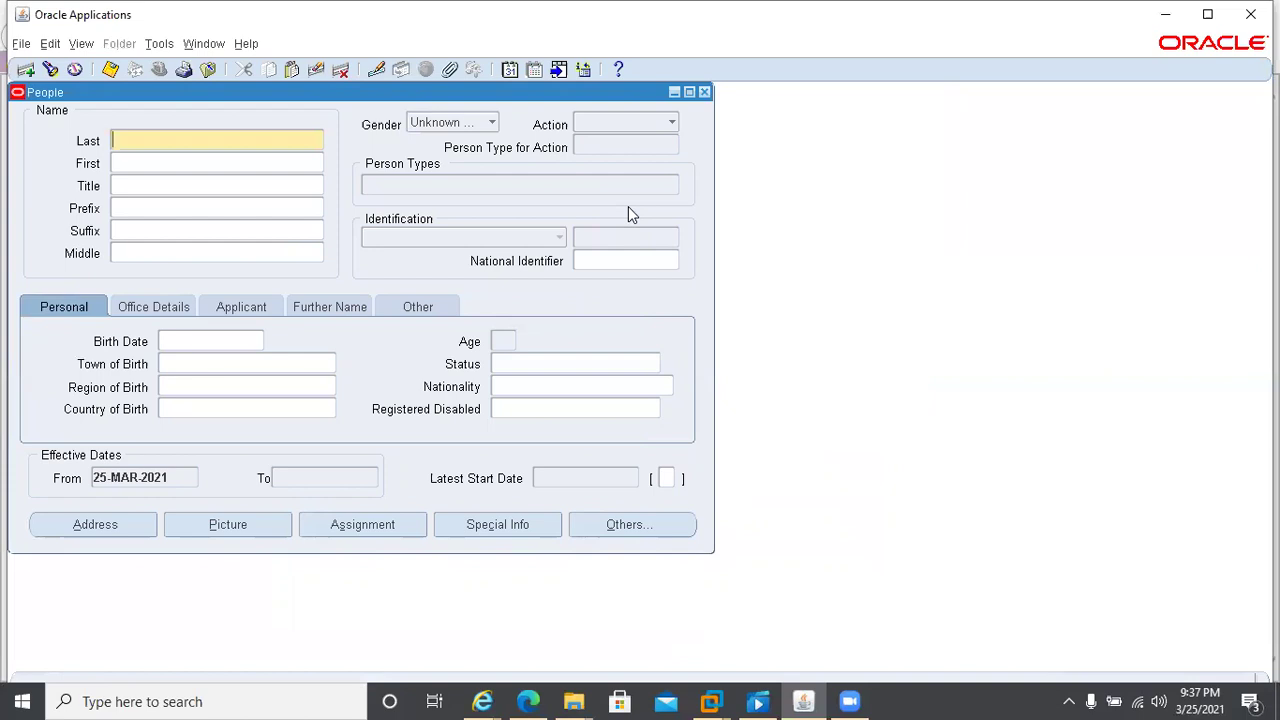
# - Close the People form and open Work Structures > Organization > Description
pyautogui.press('F4')
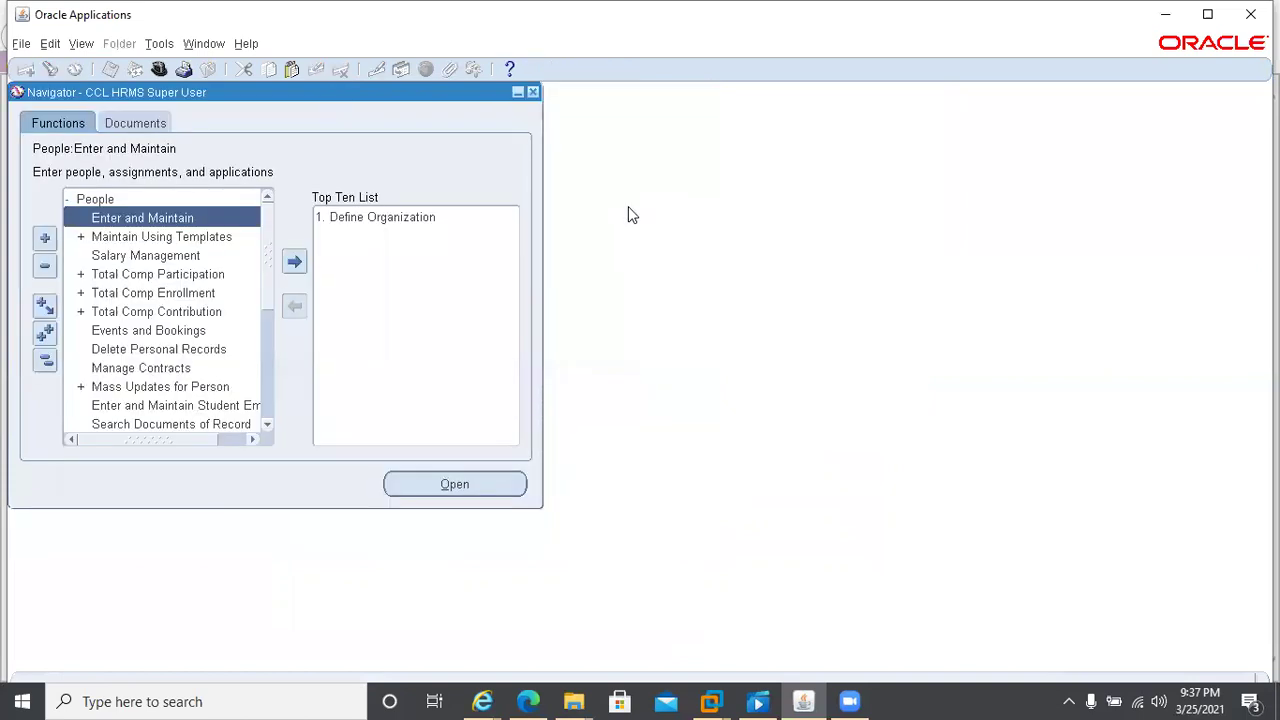
pyautogui.press('Up')
pyautogui.press('Return')
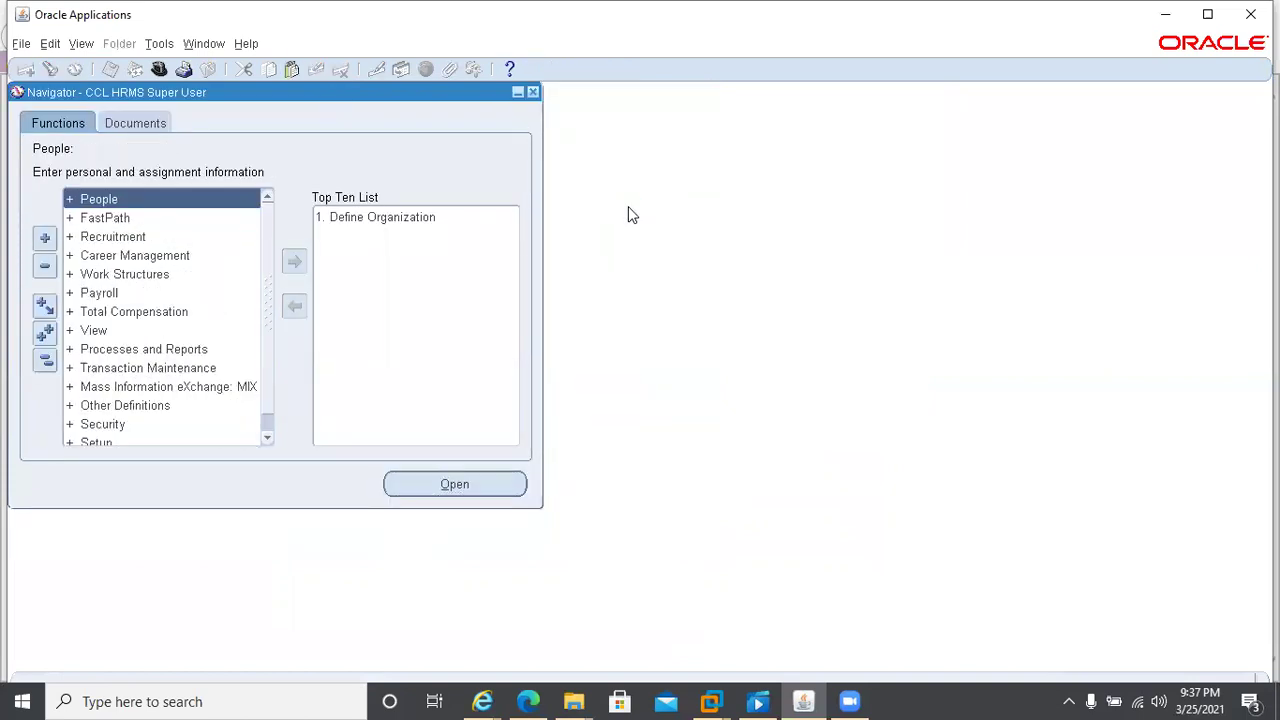
pyautogui.press('Down')
pyautogui.press('Down')
pyautogui.press('Down')
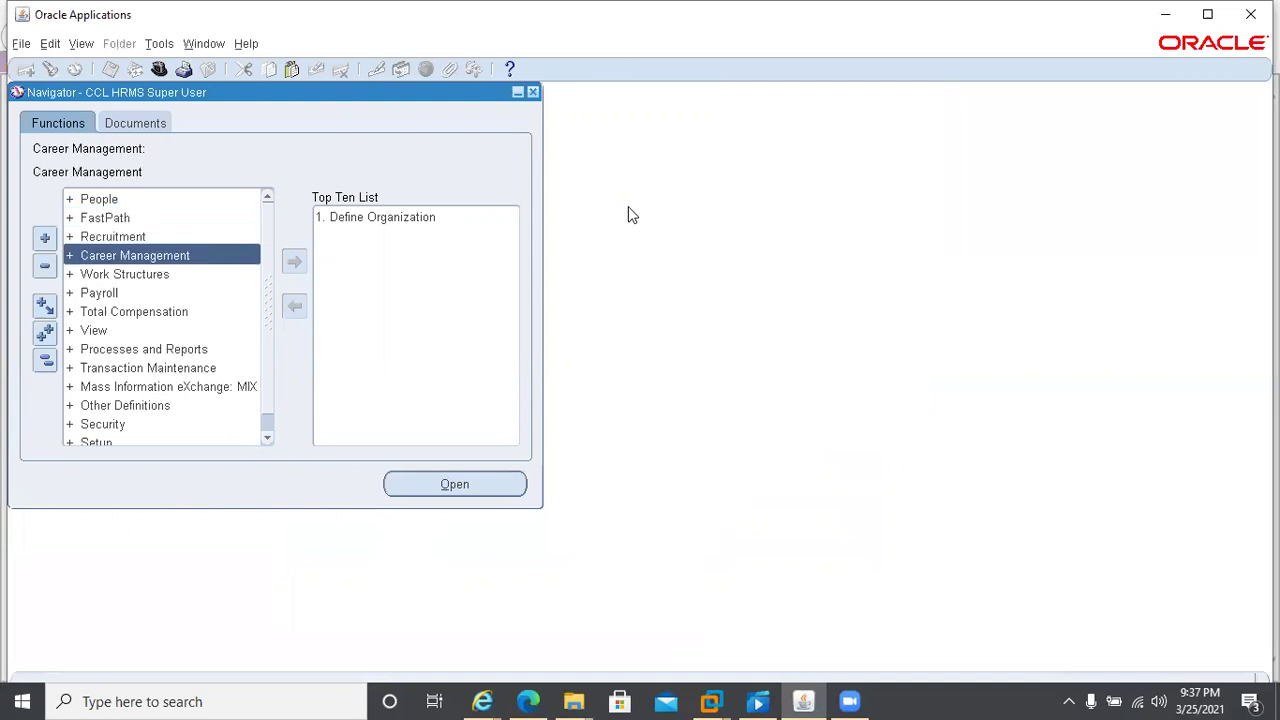
pyautogui.press('Down')
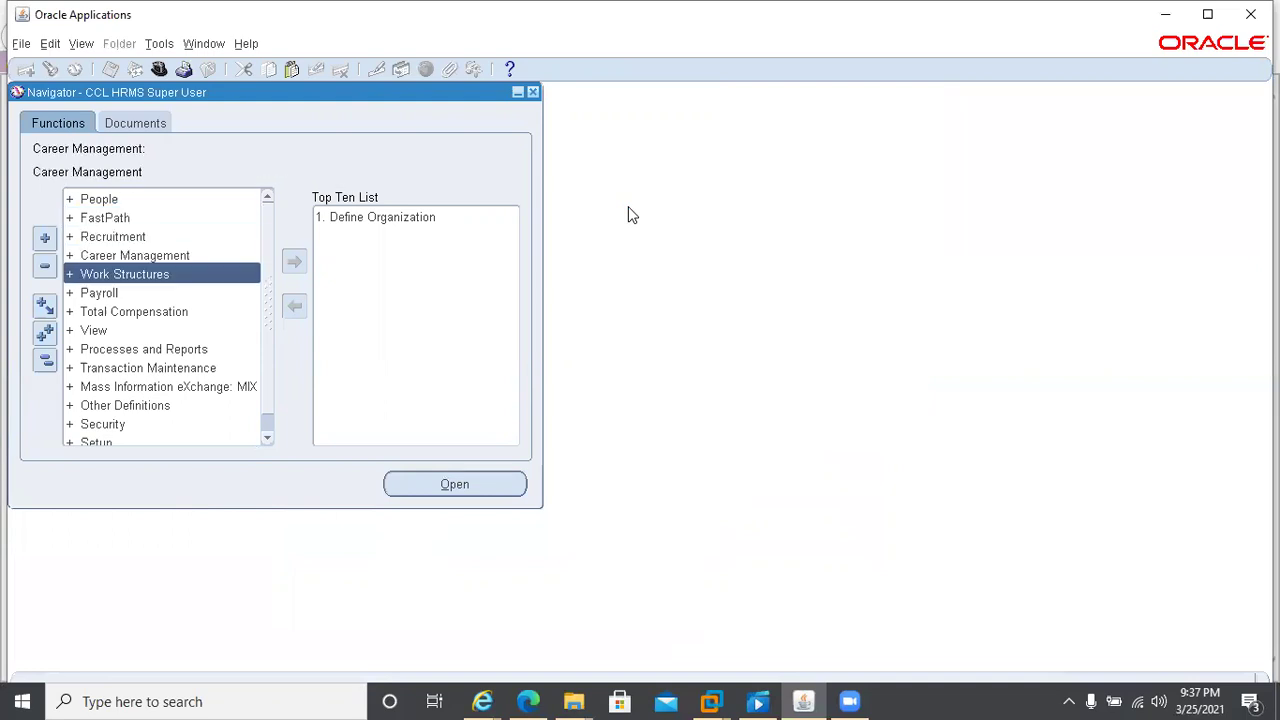
pyautogui.press('Return')
pyautogui.press('Down')
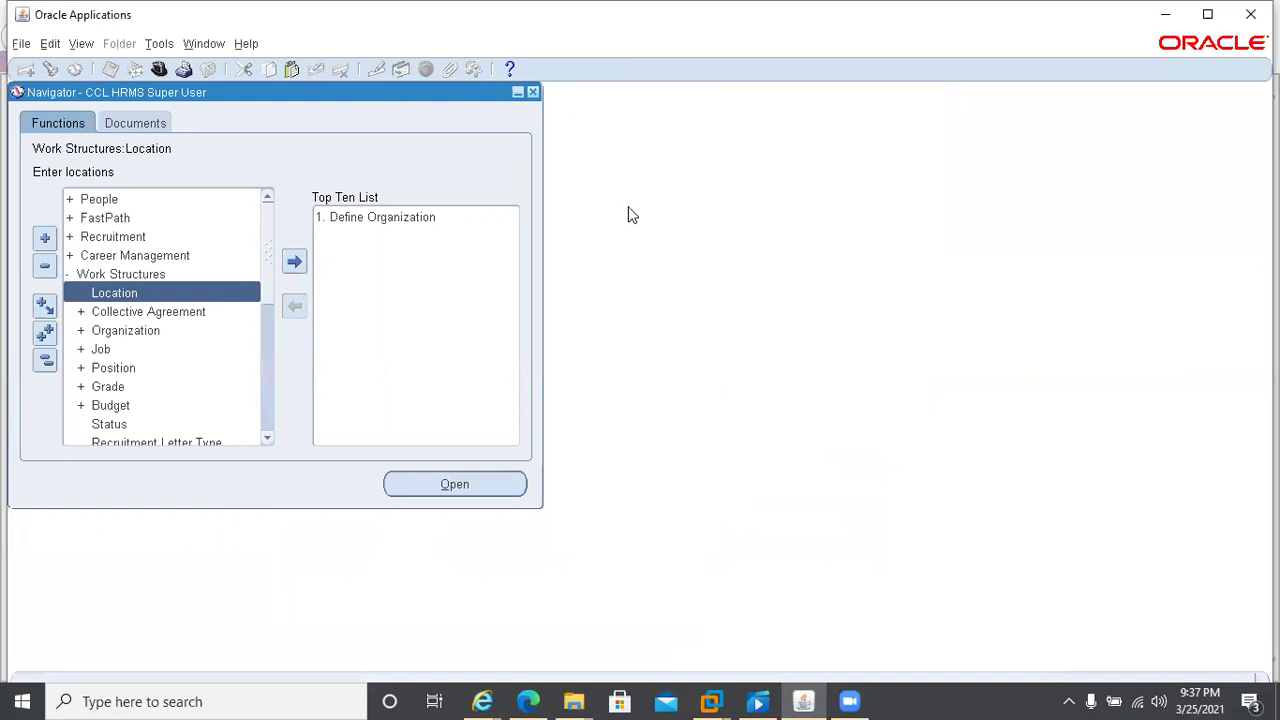
pyautogui.press('Down')
pyautogui.press('Down')
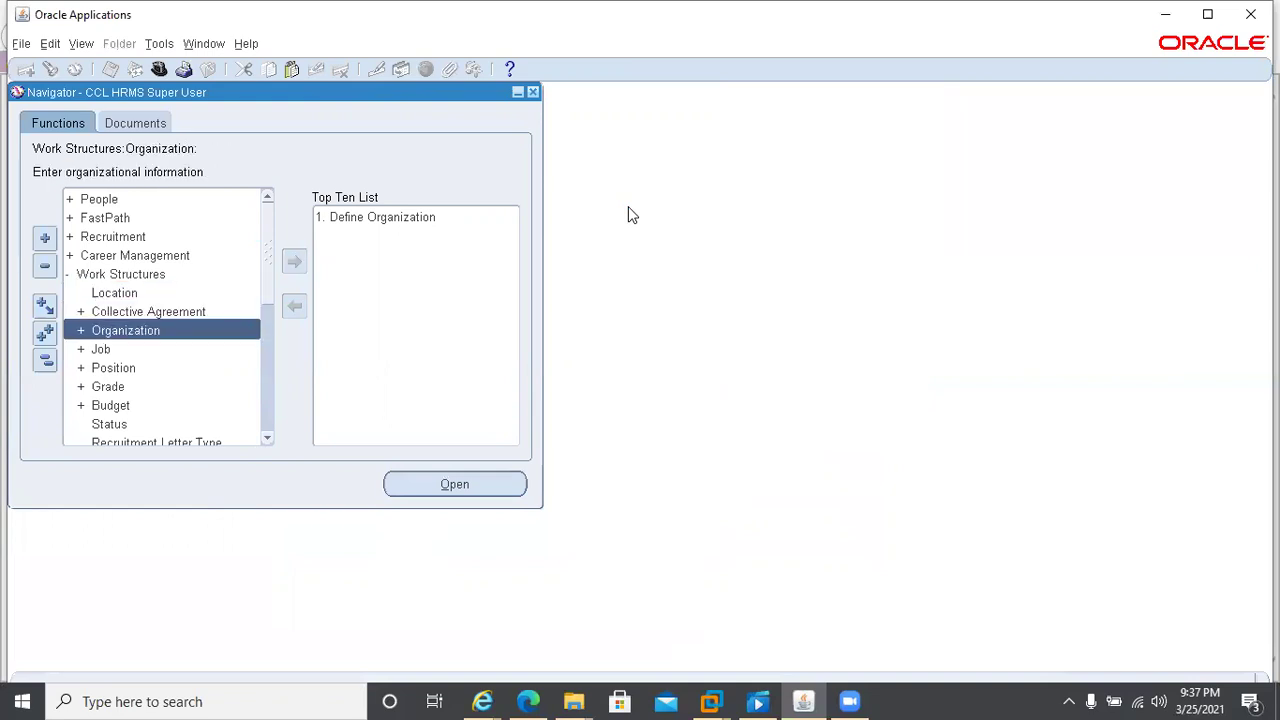
pyautogui.press('Return')
pyautogui.press('Down')
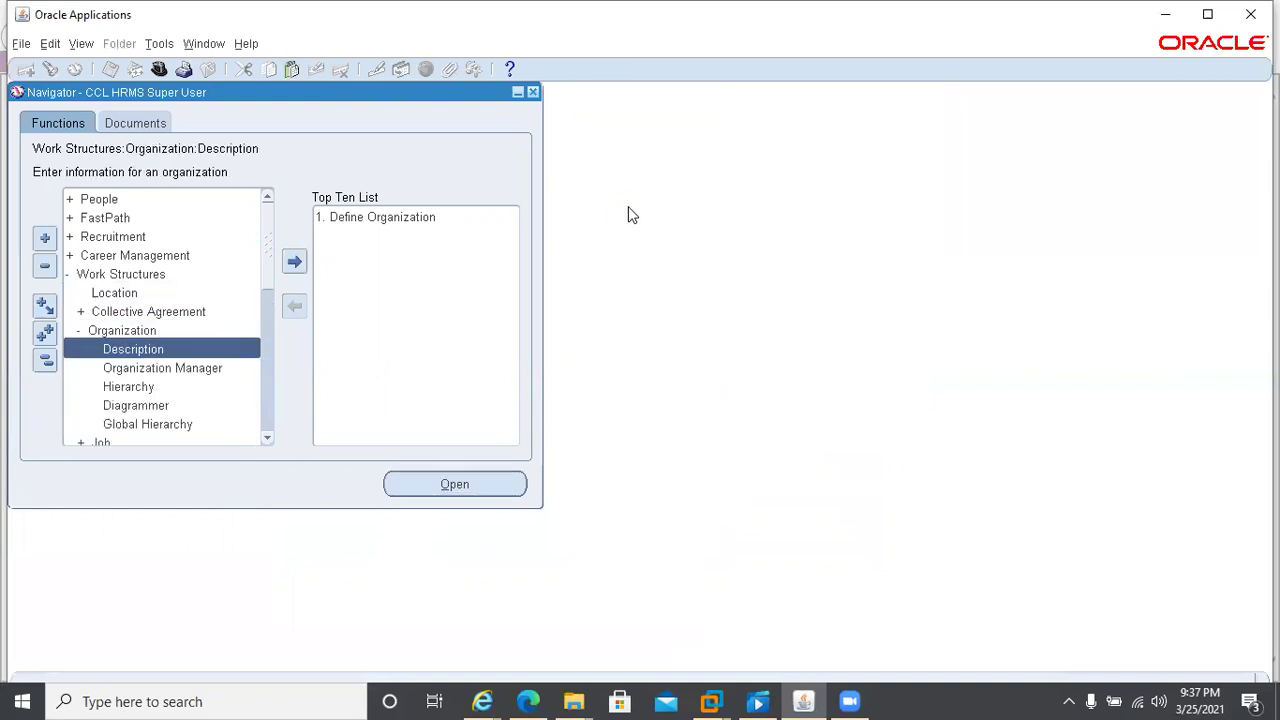
pyautogui.press('Return')
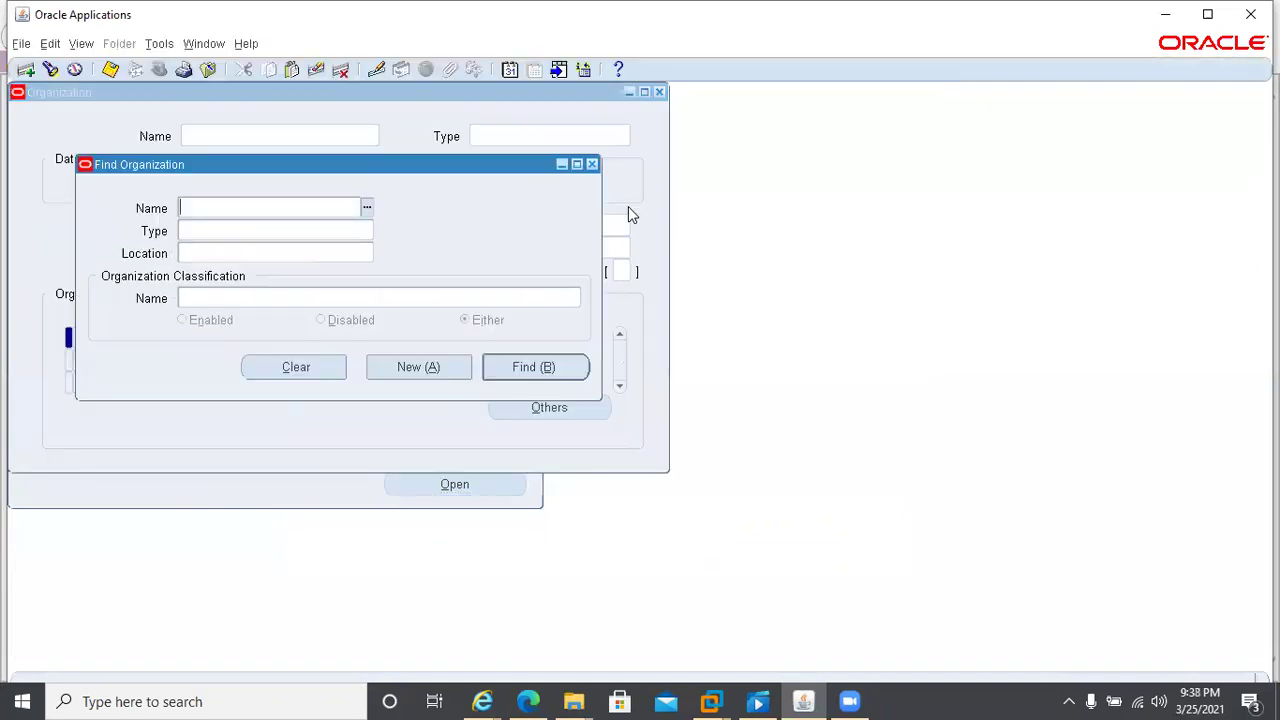
# - Find the CCL Pharma Pvt Ltd organization in Find Organization
pyautogui.write('ccl')
pyautogui.press('Tab')
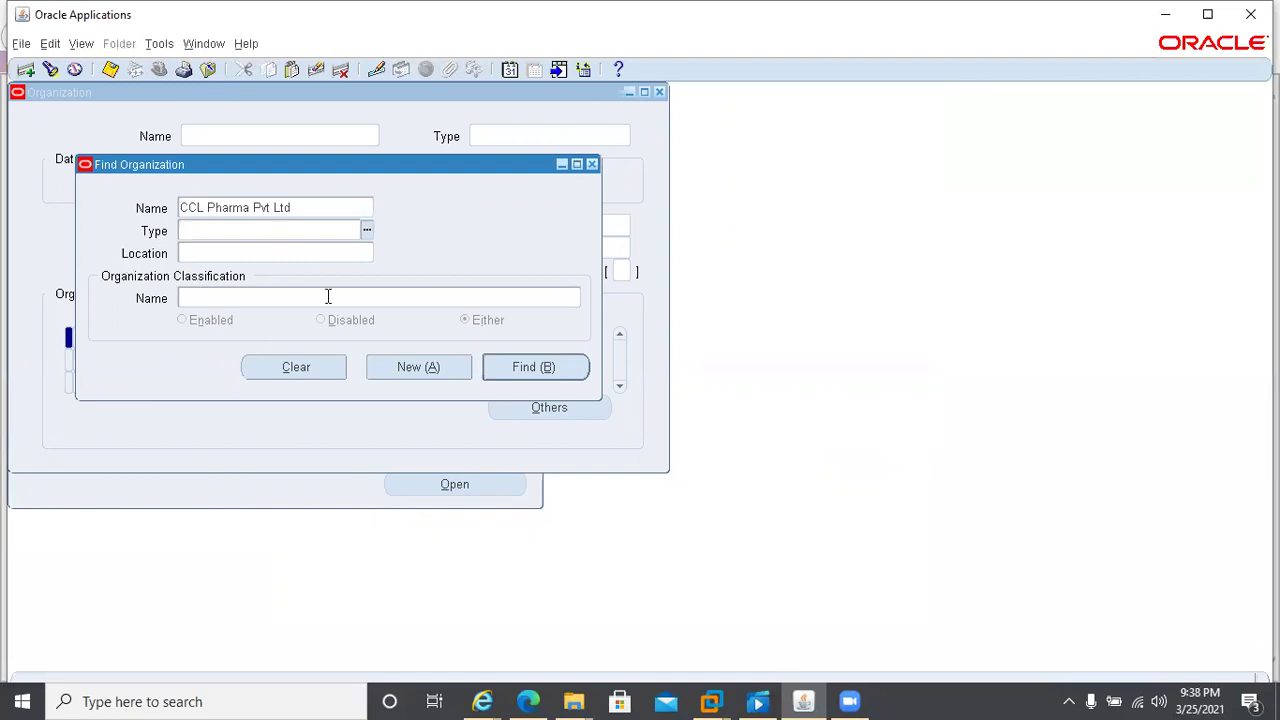
pyautogui.click(507, 372)
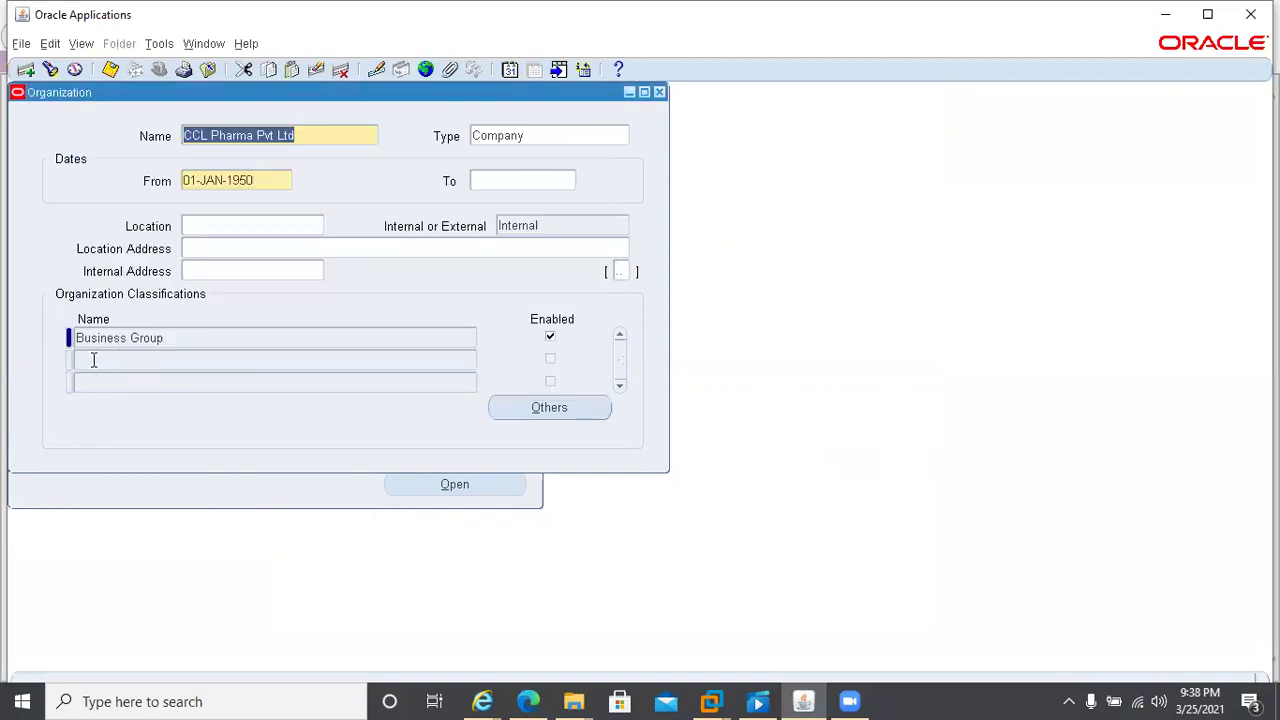
pyautogui.click(184, 334)
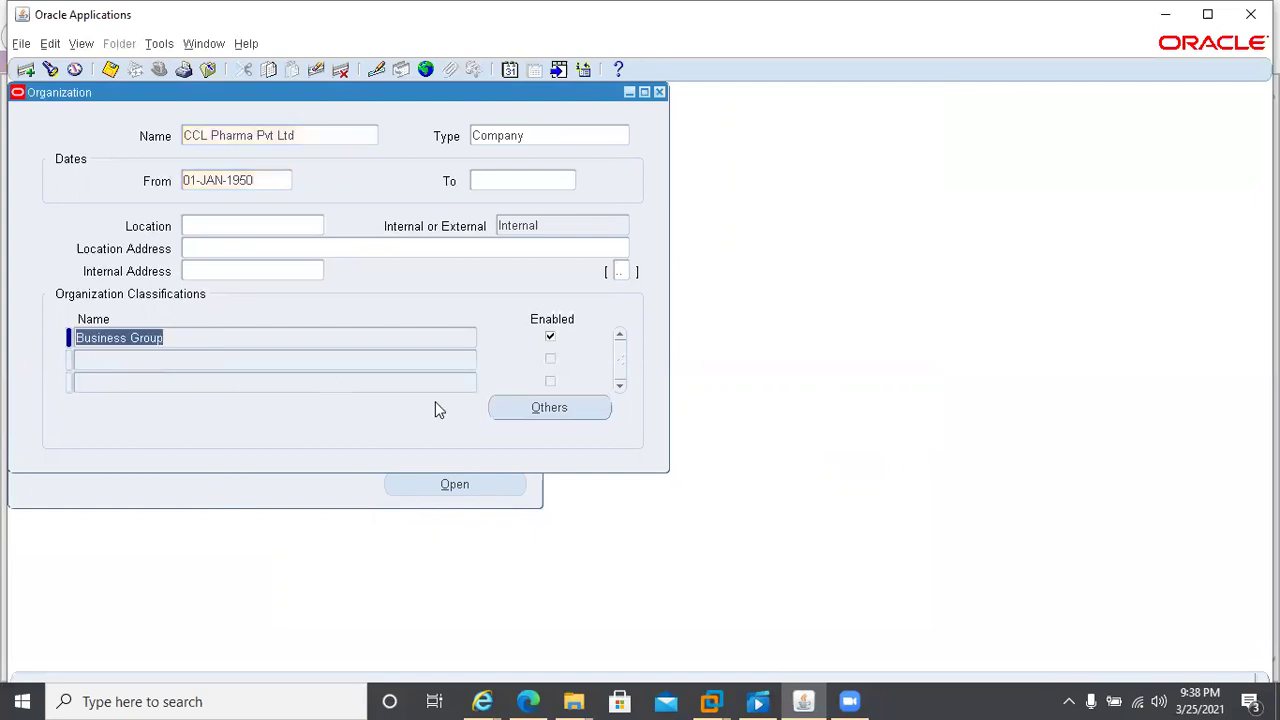
pyautogui.click(512, 406)
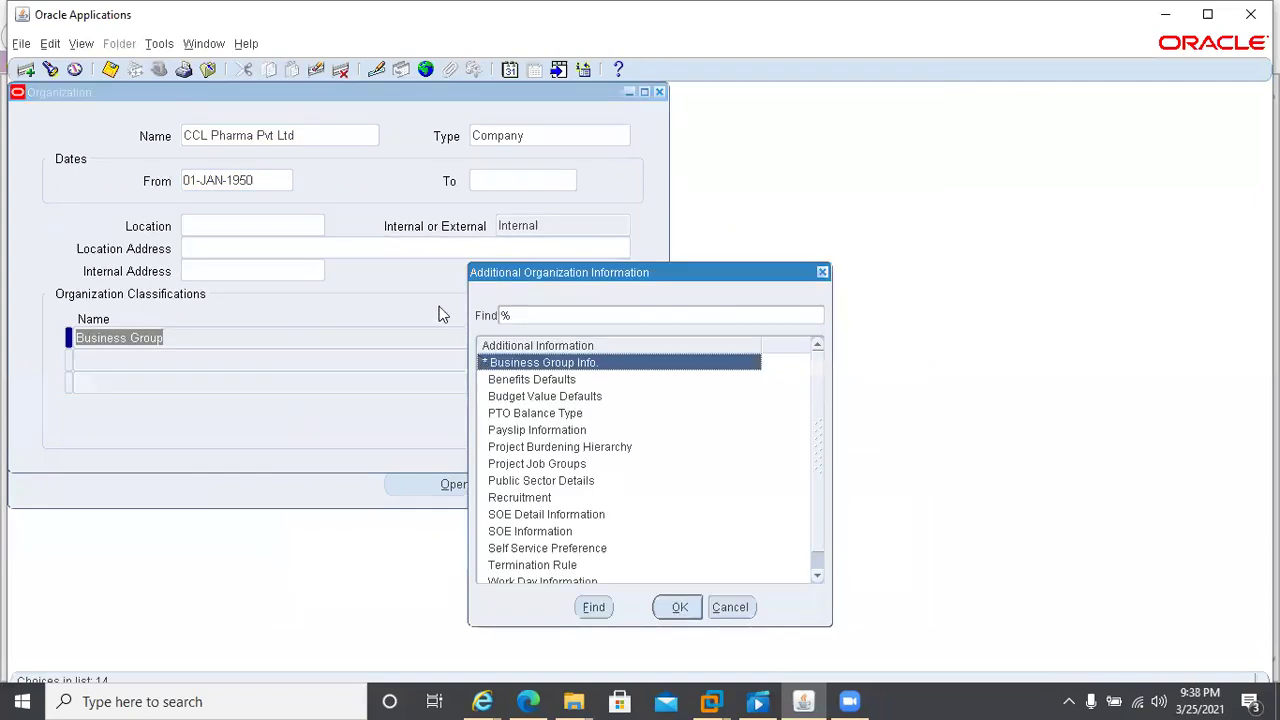
pyautogui.click(409, 289)
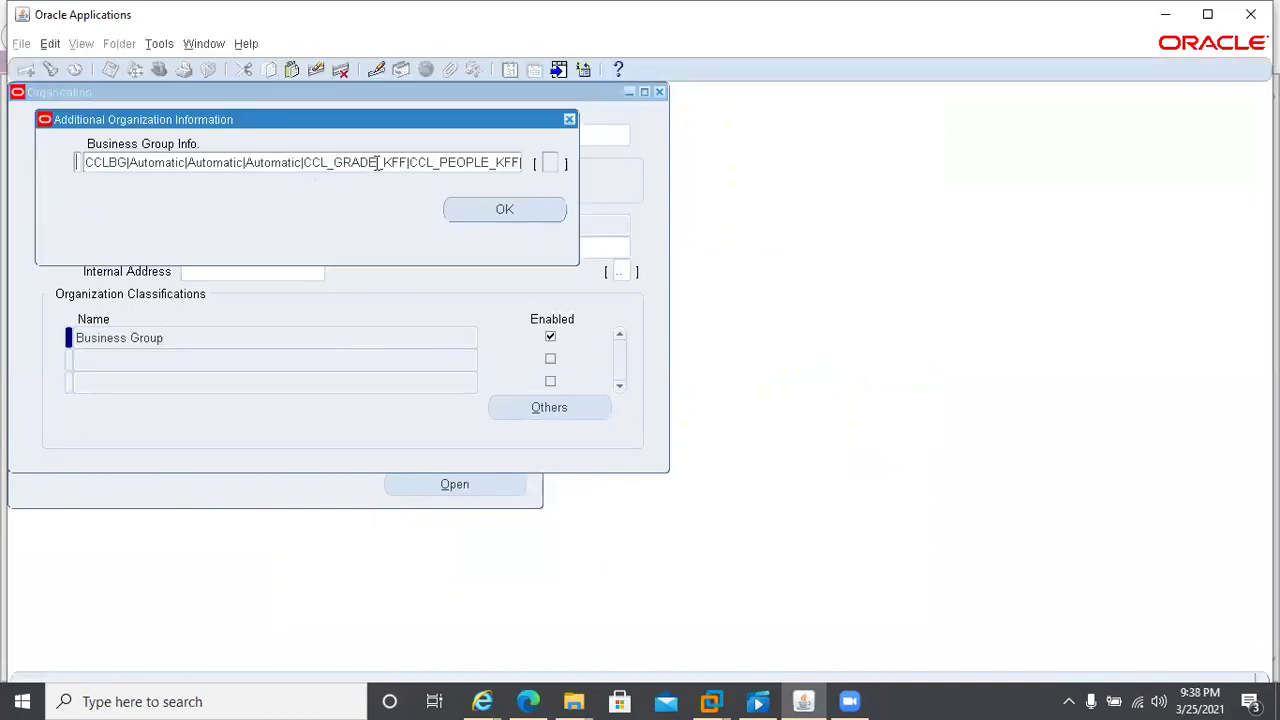
pyautogui.click(377, 163)
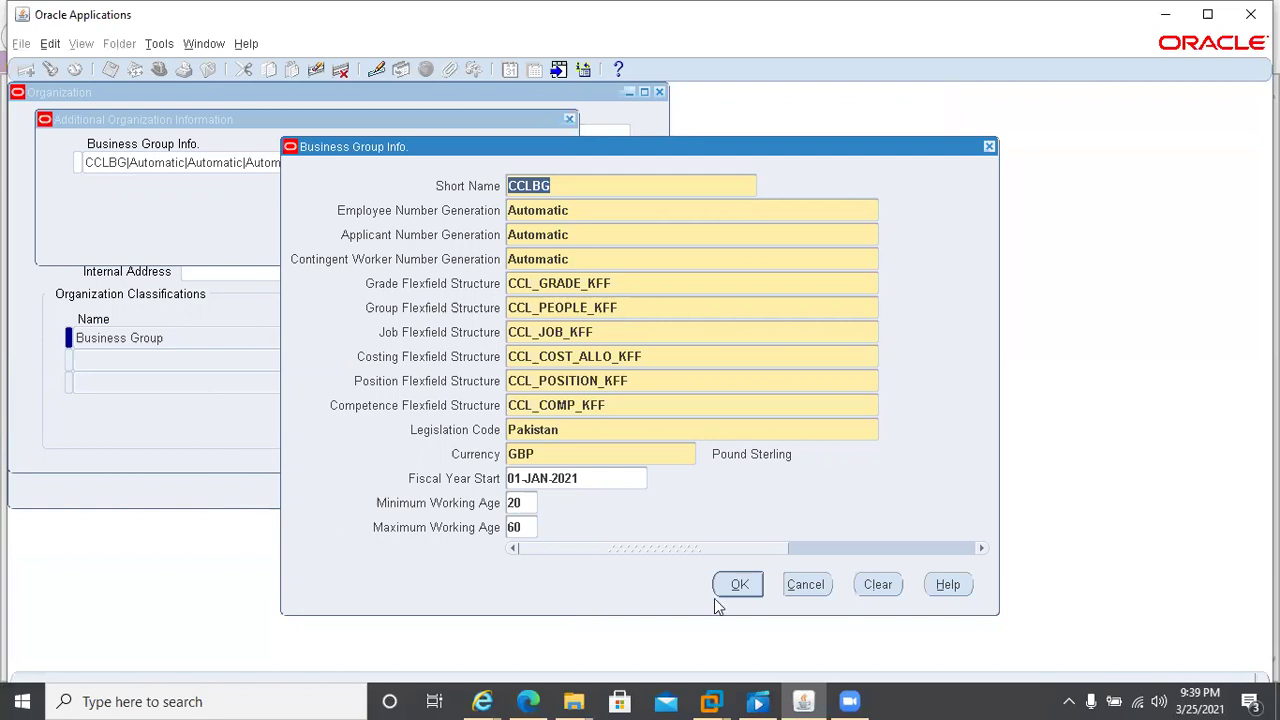
pyautogui.click(806, 584)
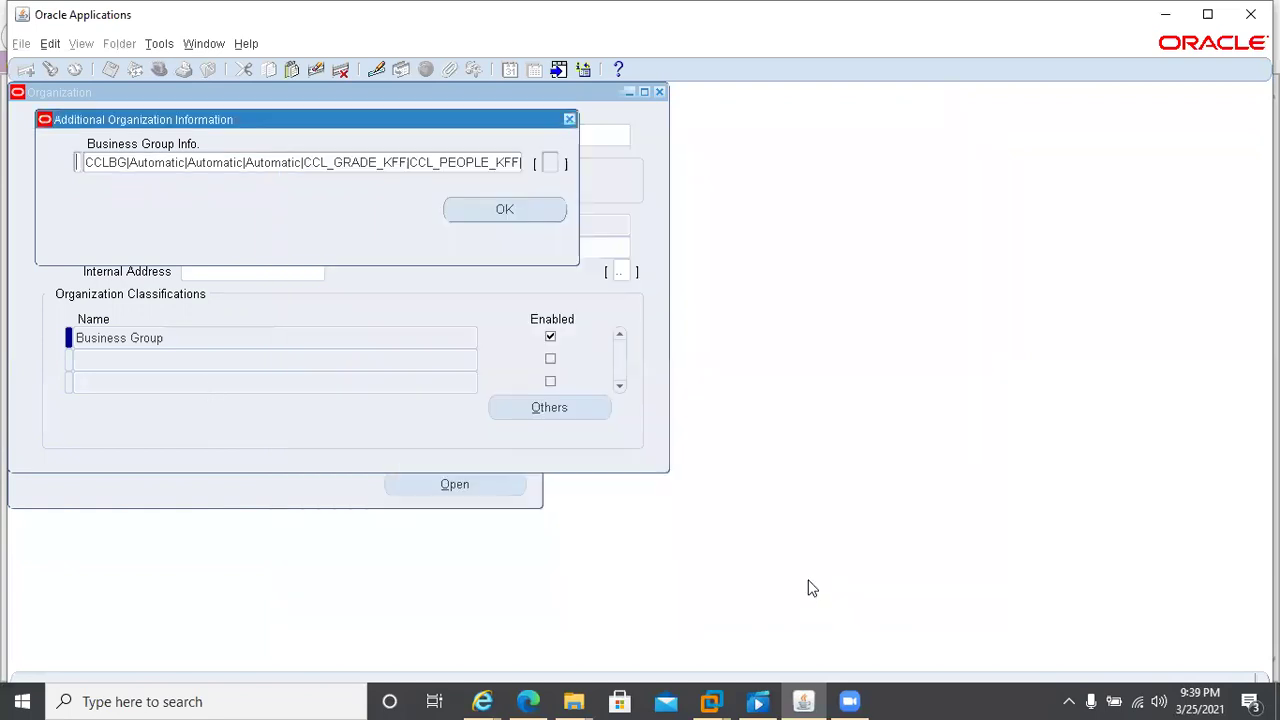
pyautogui.click(568, 120)
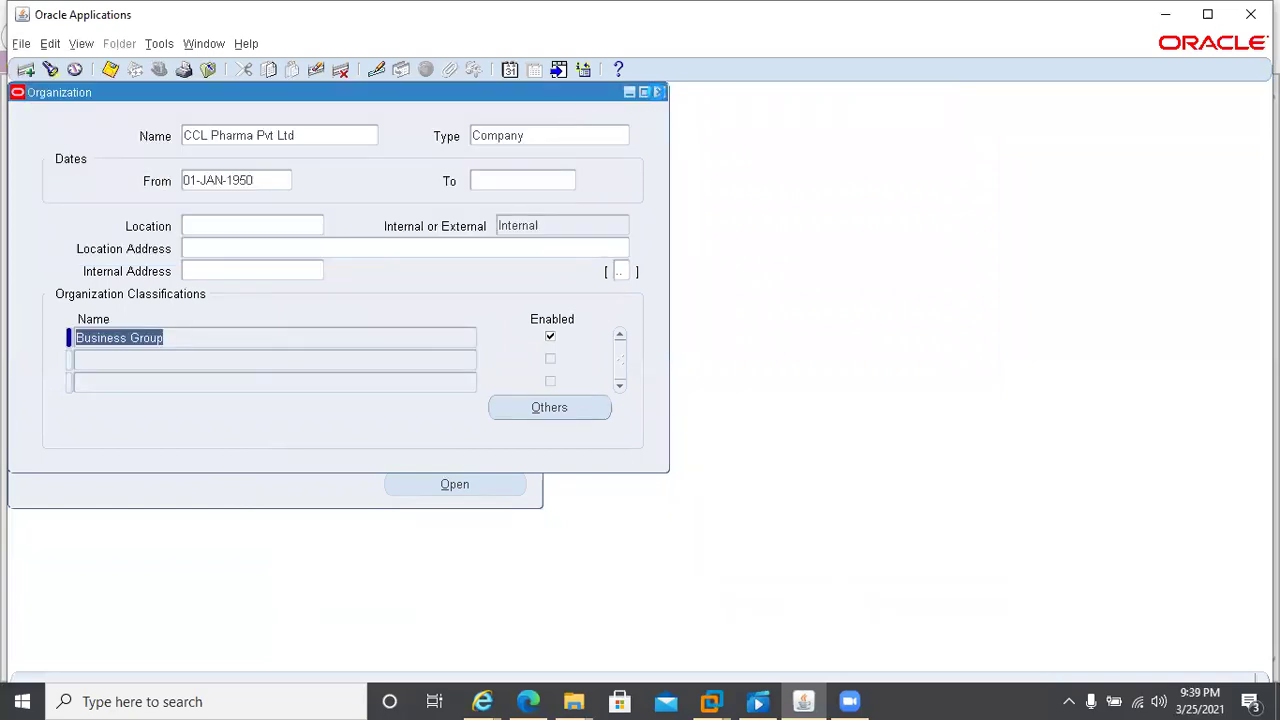
pyautogui.click(659, 92)
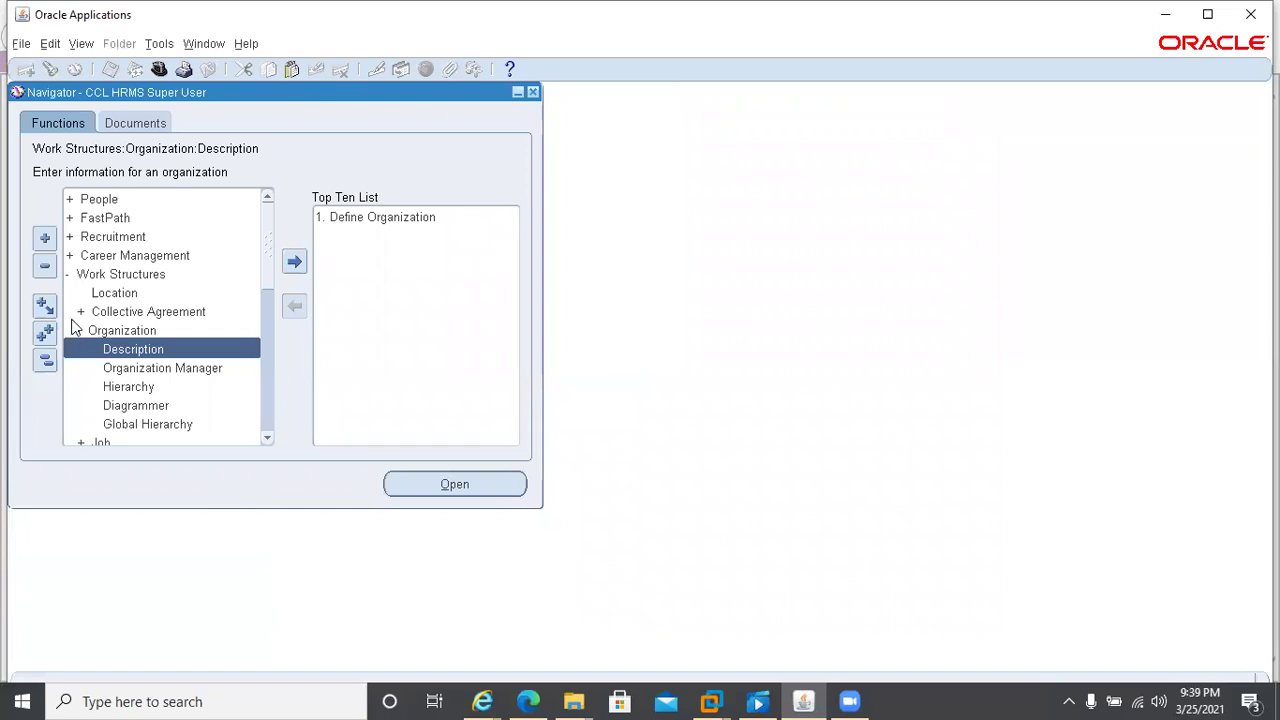
# - Collapse Work Structures and open People > Enter and Maintain
pyautogui.click(69, 276)
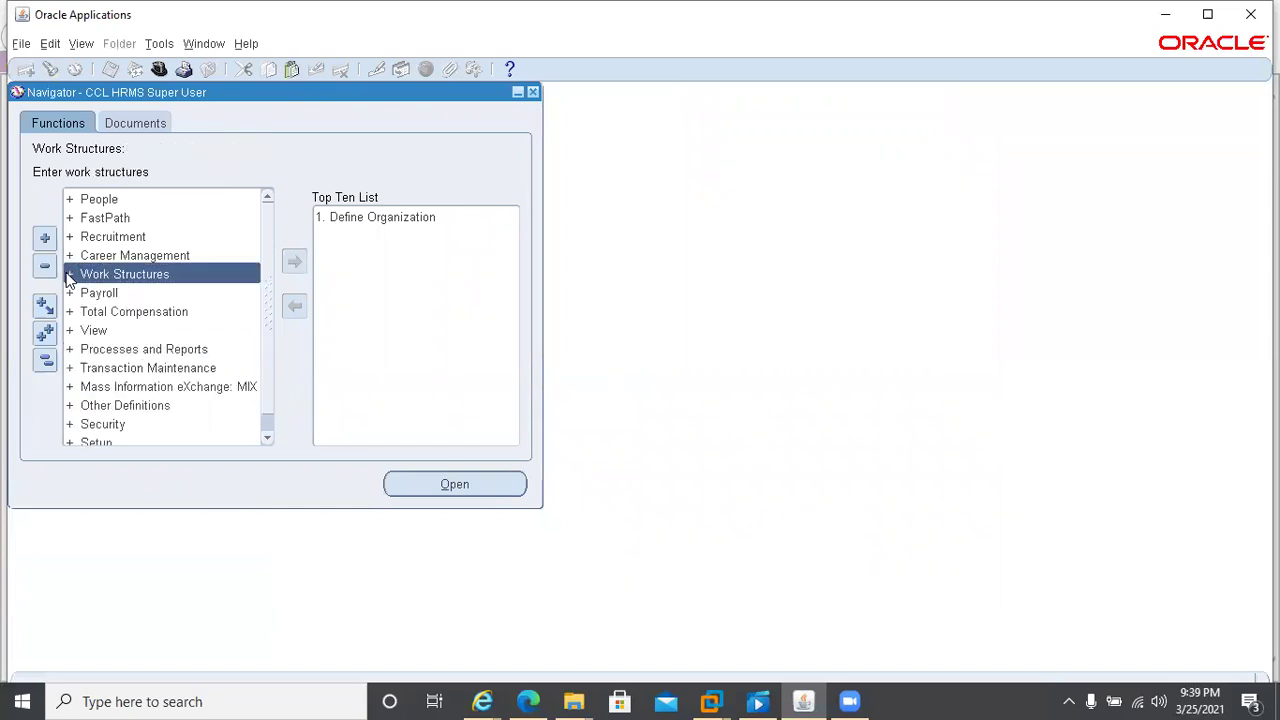
pyautogui.doubleClick(113, 199)
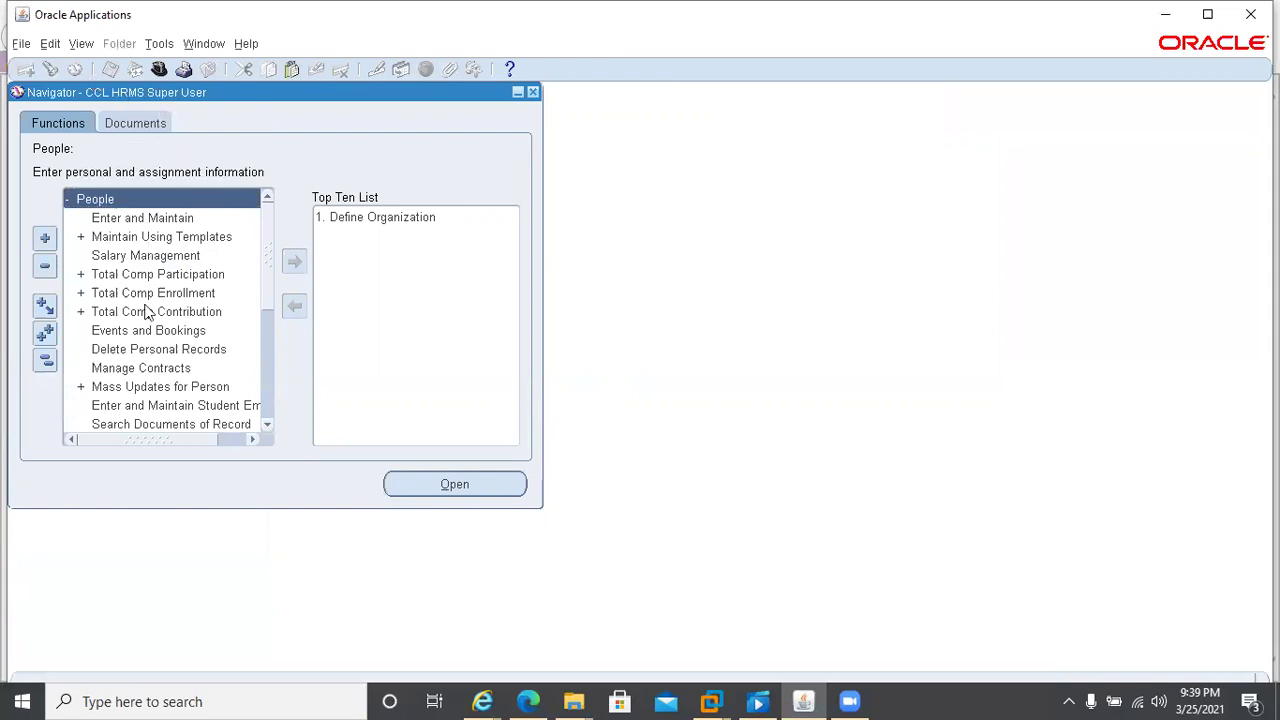
pyautogui.press('Down')
pyautogui.press('Return')
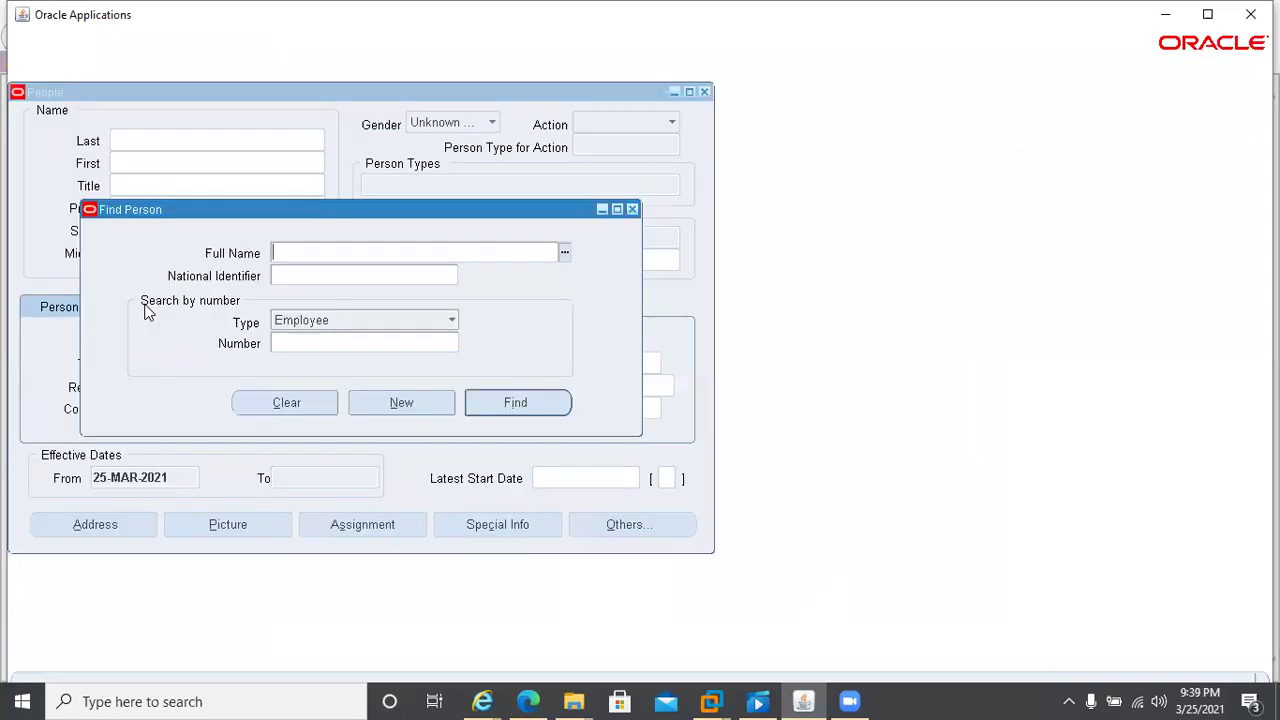
# - Search the Full Name list with %, then cancel the people list
pyautogui.hotkey('ctrl', 'l')
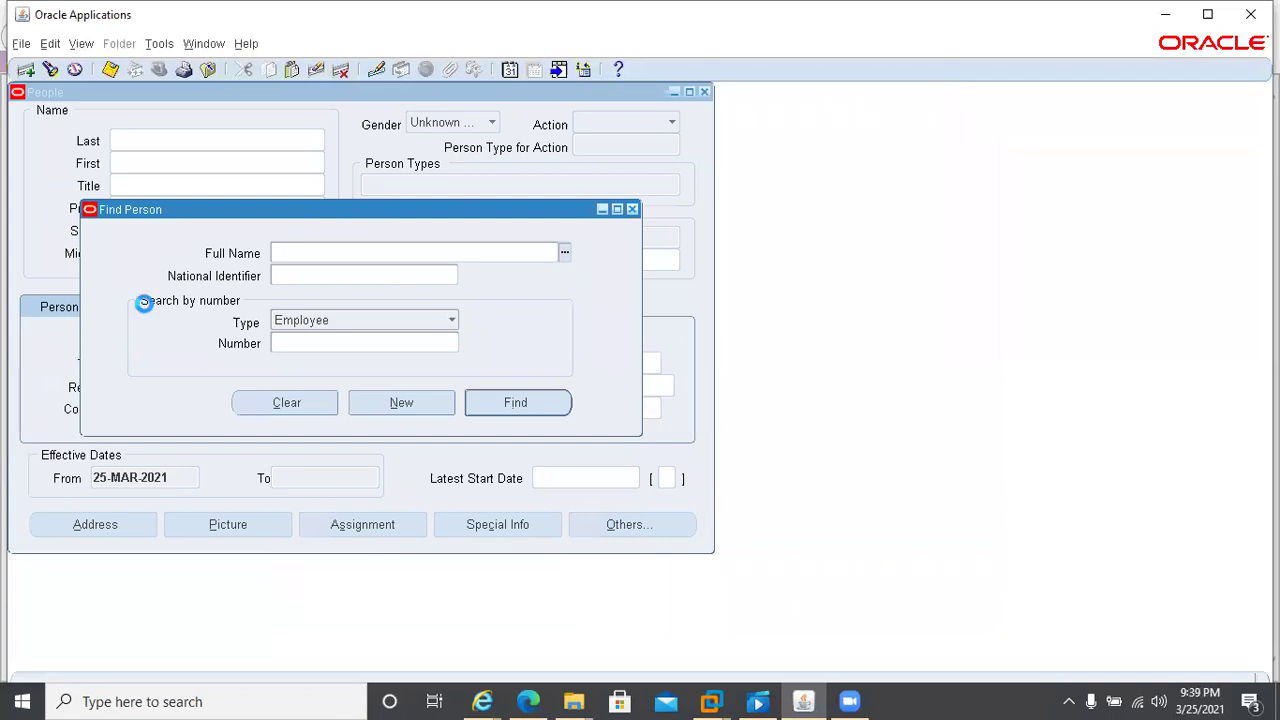
pyautogui.press('BackSpace')
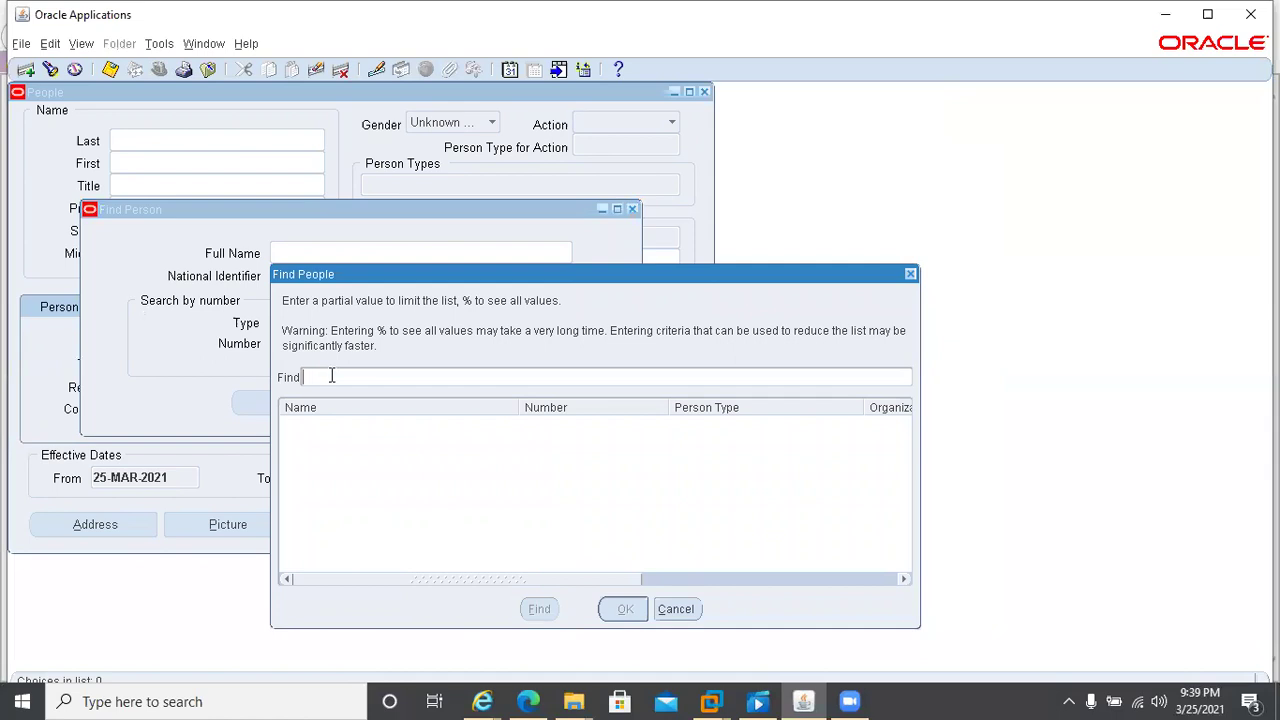
pyautogui.write('%')
pyautogui.click(538, 611)
pyautogui.click(690, 608)
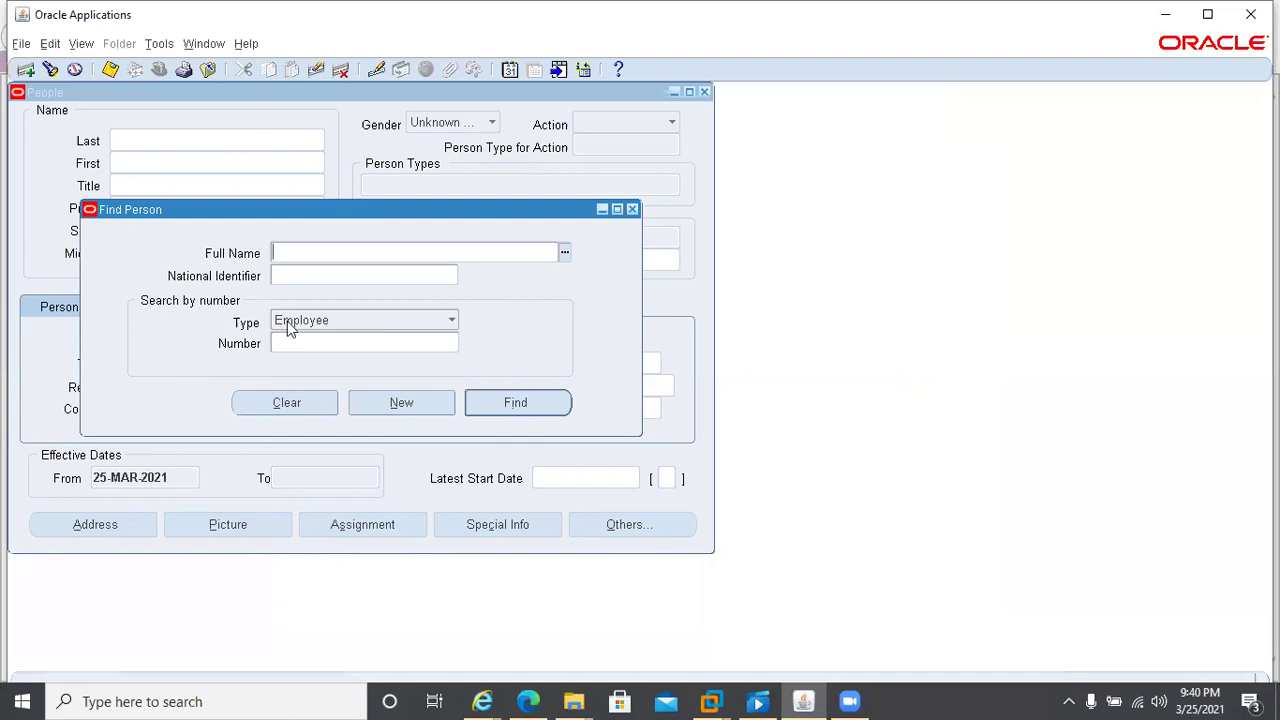
# - Close Find Person and the People form, then switch to CCL Manager Human Resource
pyautogui.click(632, 209)
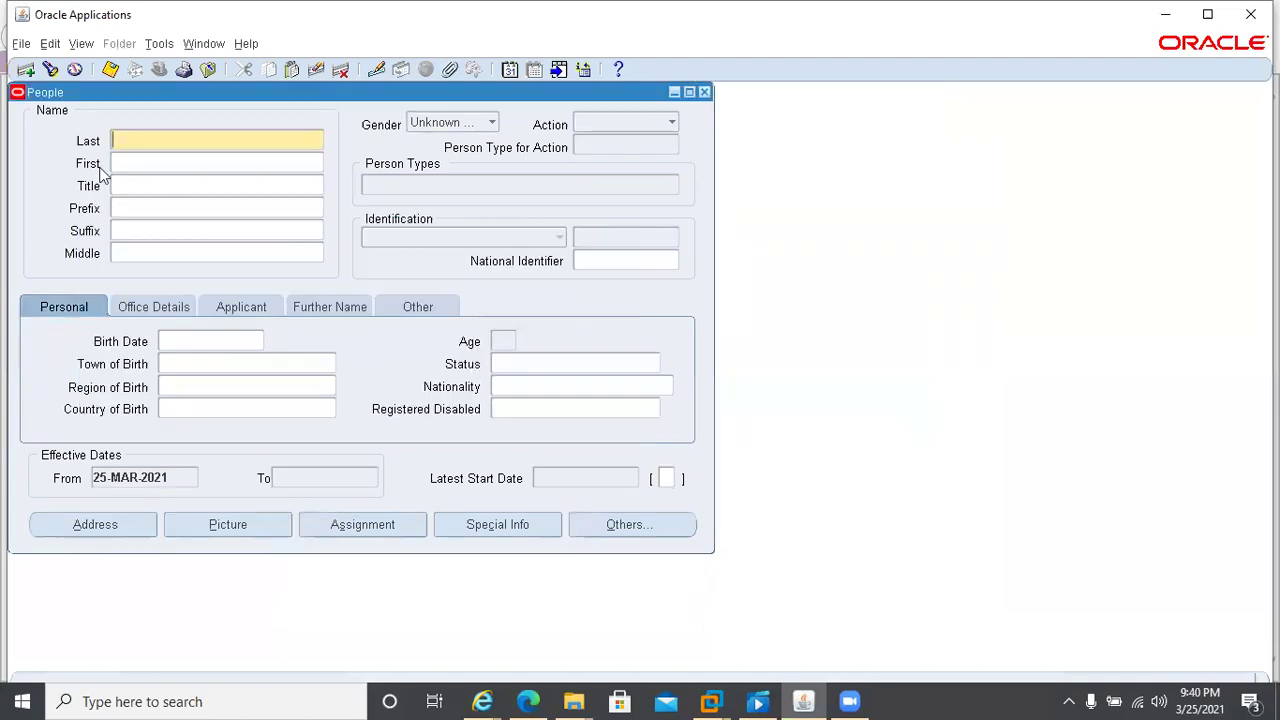
pyautogui.click(704, 92)
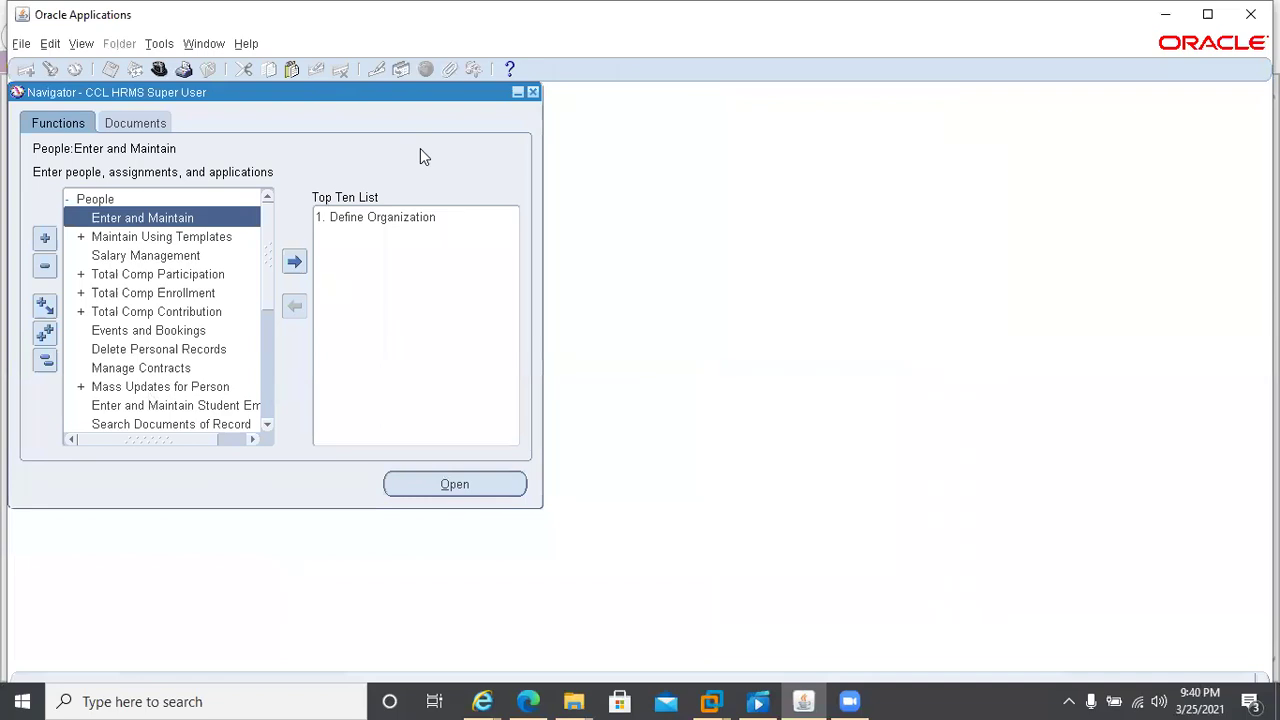
pyautogui.hotkey('alt', 'f')
pyautogui.press('r')
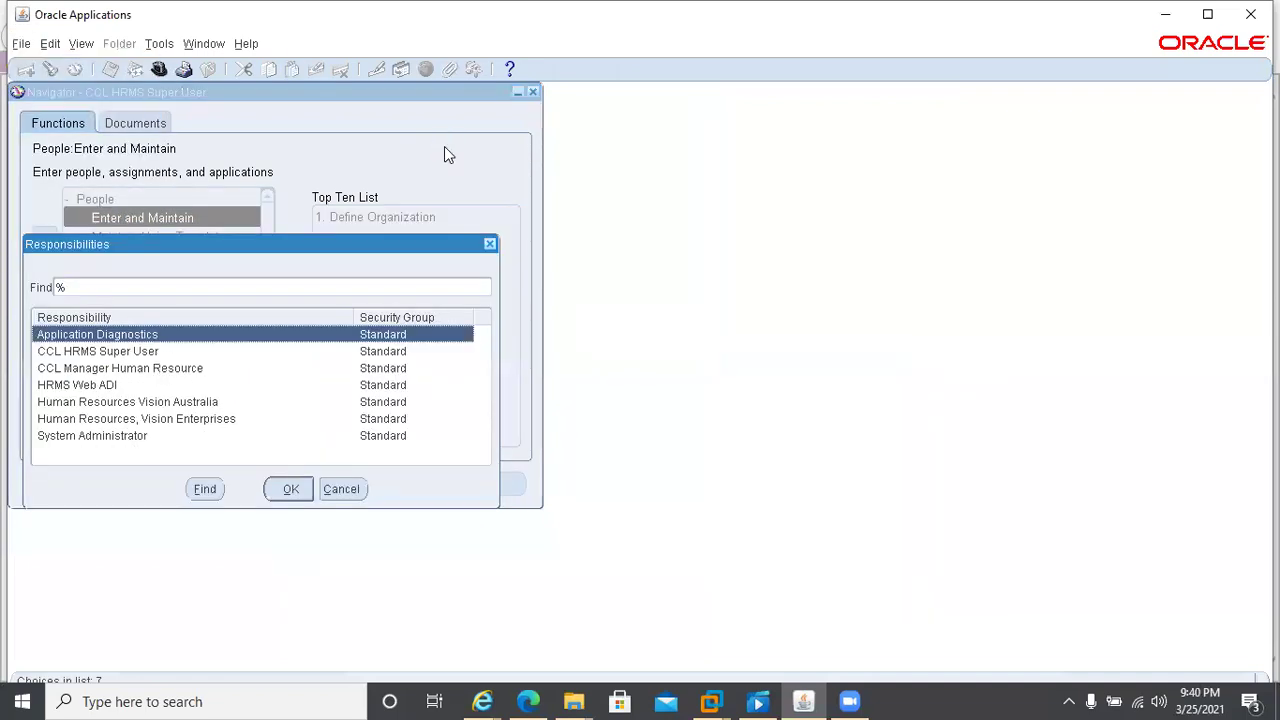
pyautogui.doubleClick(81, 370)
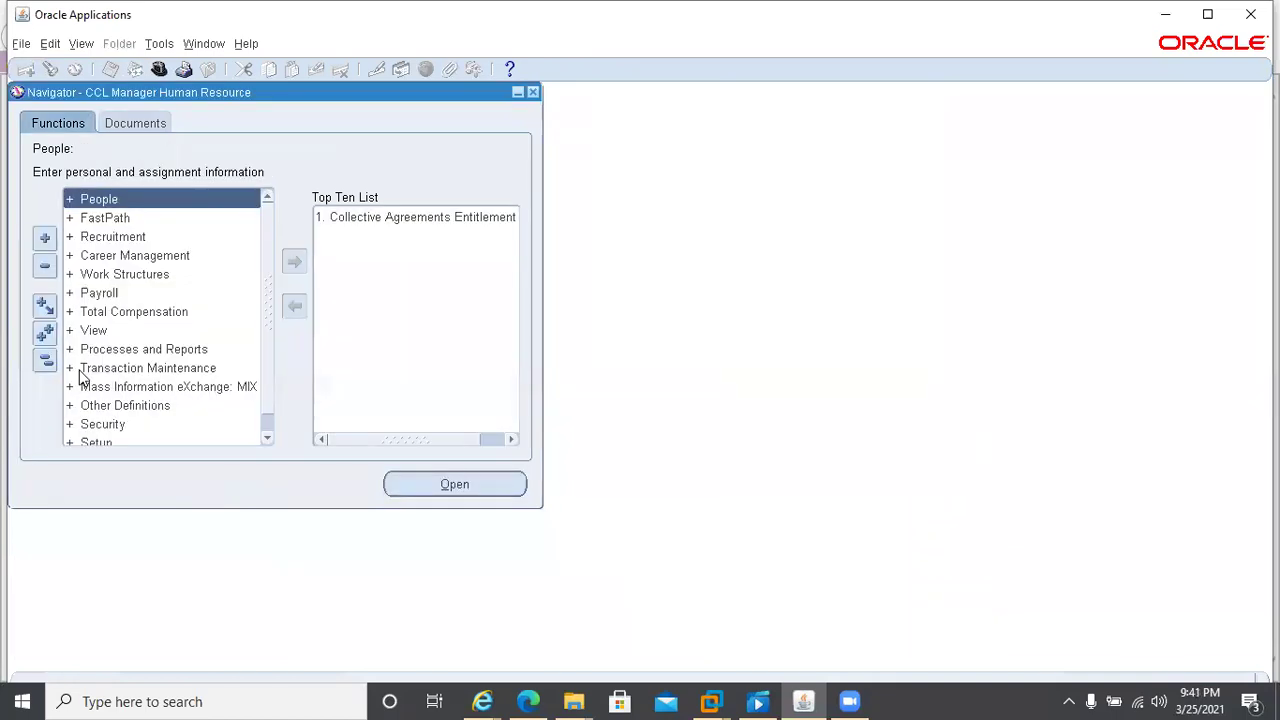
pyautogui.press('Return')
# - Open the People form and inspect Employee records at Vision Corporation and Vision Operations
pyautogui.press('Return')
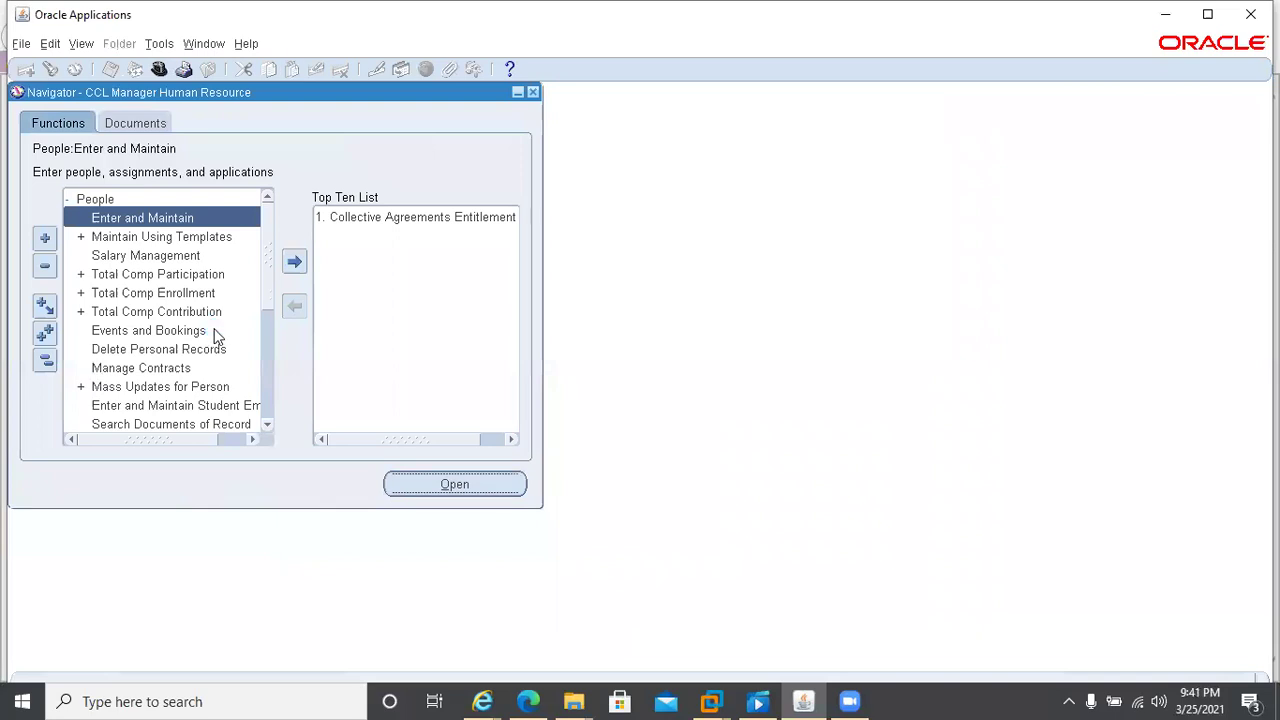
pyautogui.press('Return')
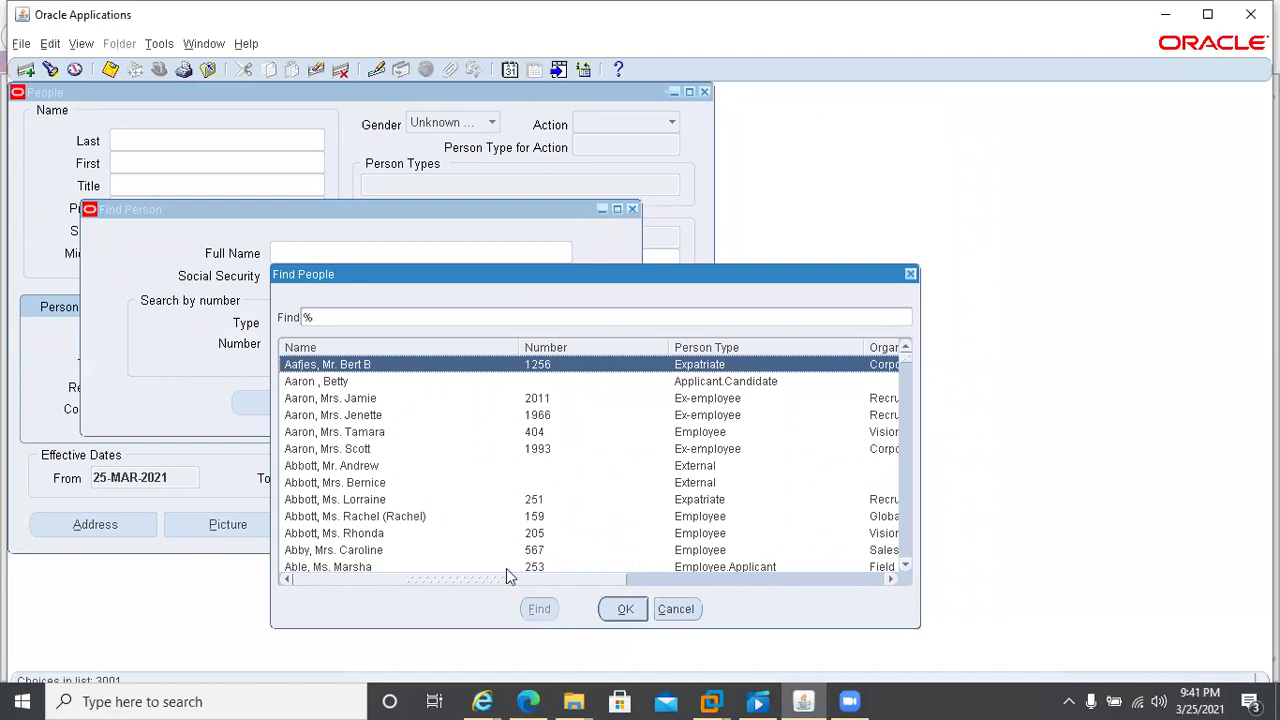
pyautogui.moveTo(581, 580); pyautogui.dragTo(770, 584)
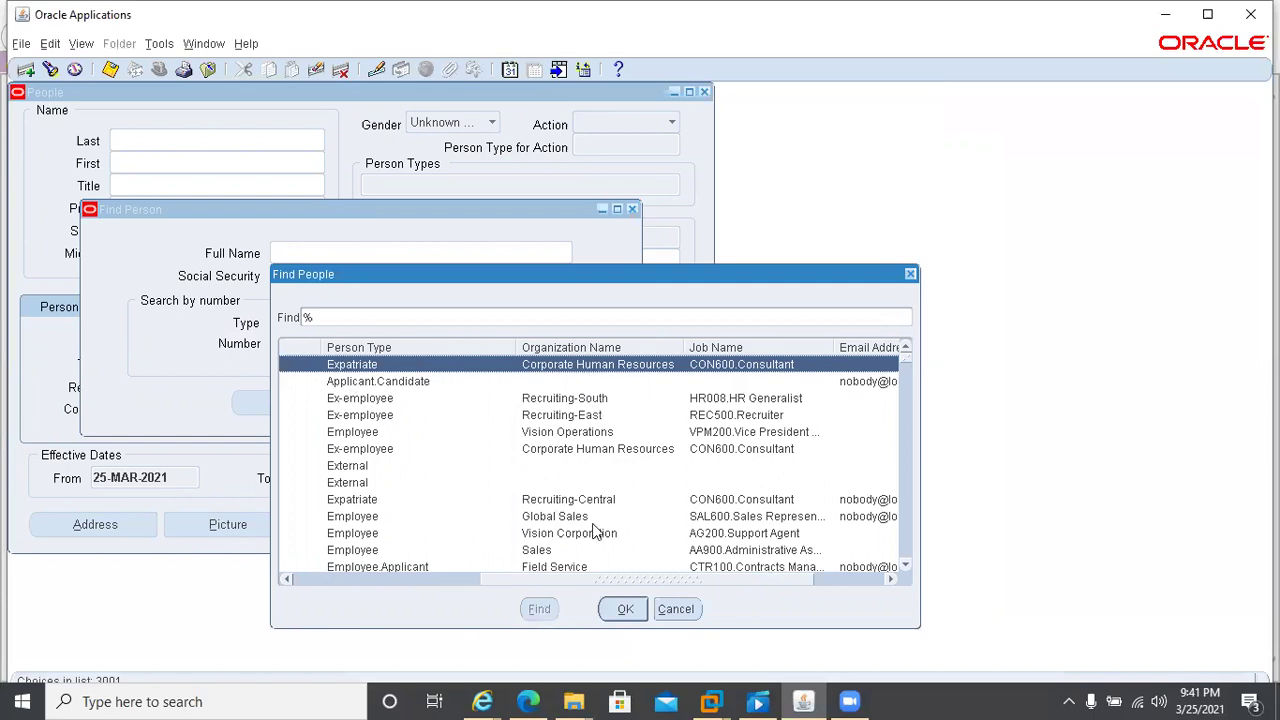
pyautogui.click(559, 535)
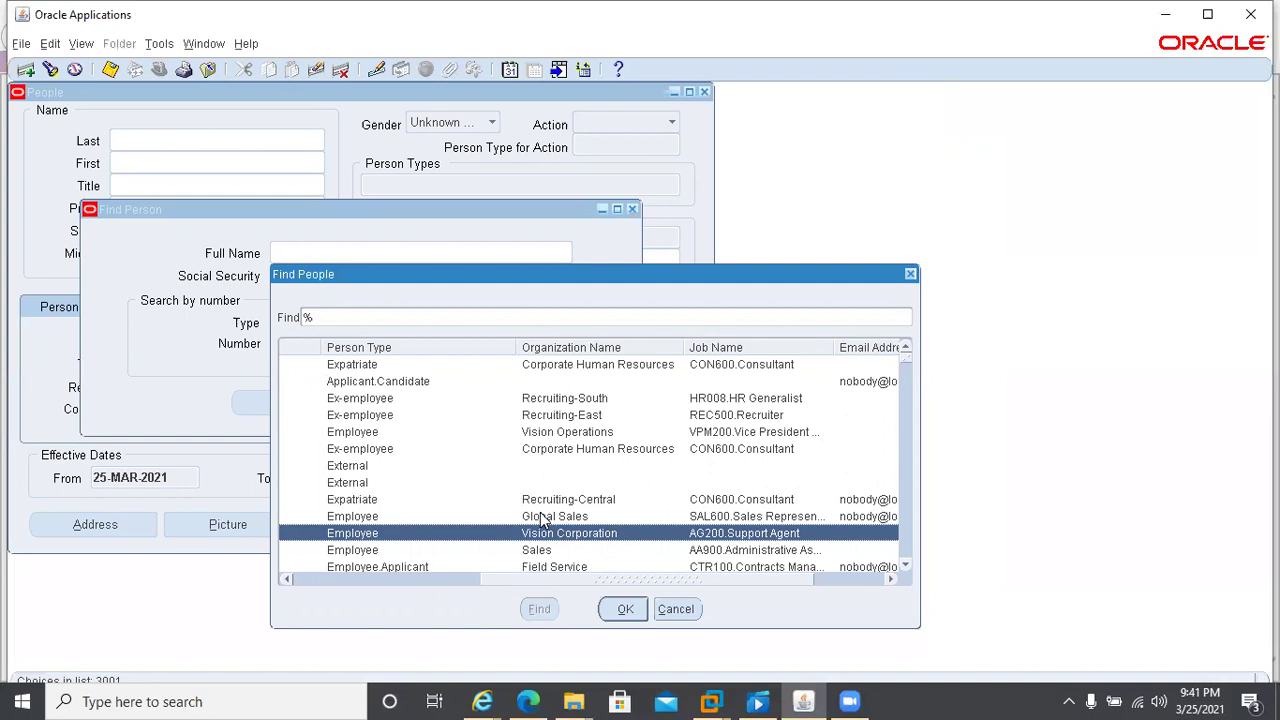
pyautogui.click(564, 436)
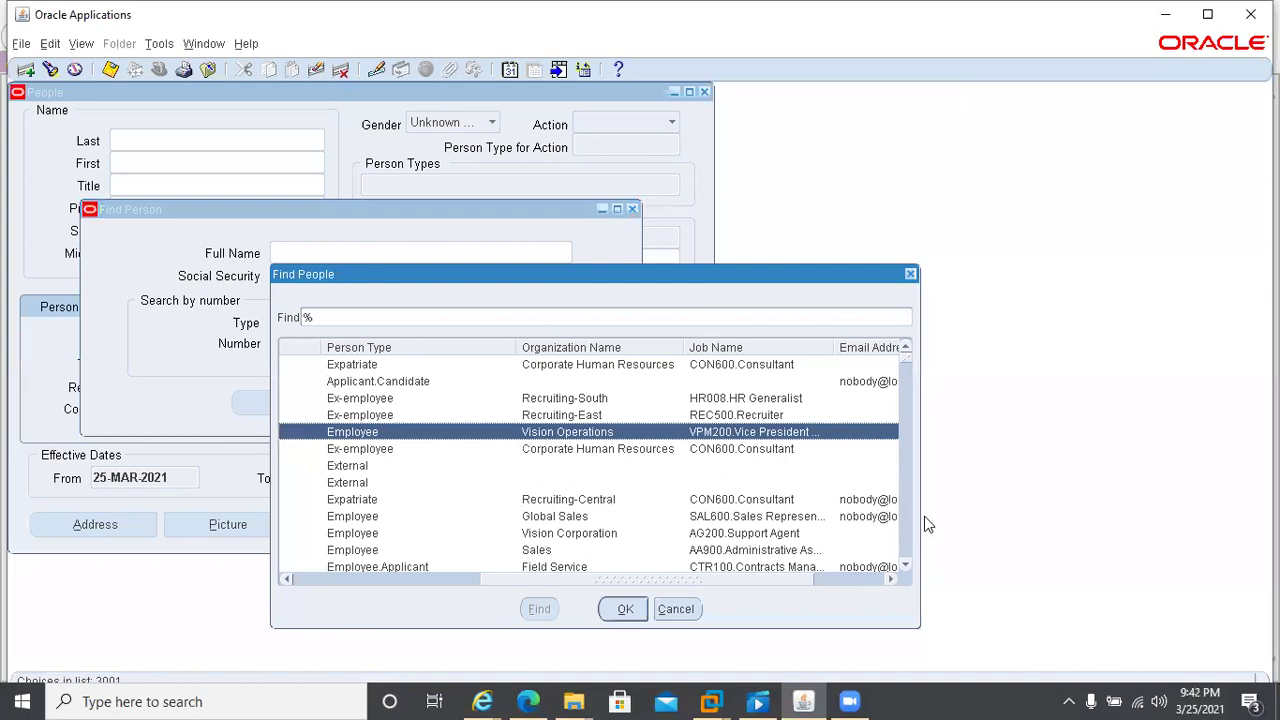
# - Page through the people lookup, cancel it without a choice, and close the People form
pyautogui.click(908, 556)
pyautogui.click(907, 556)
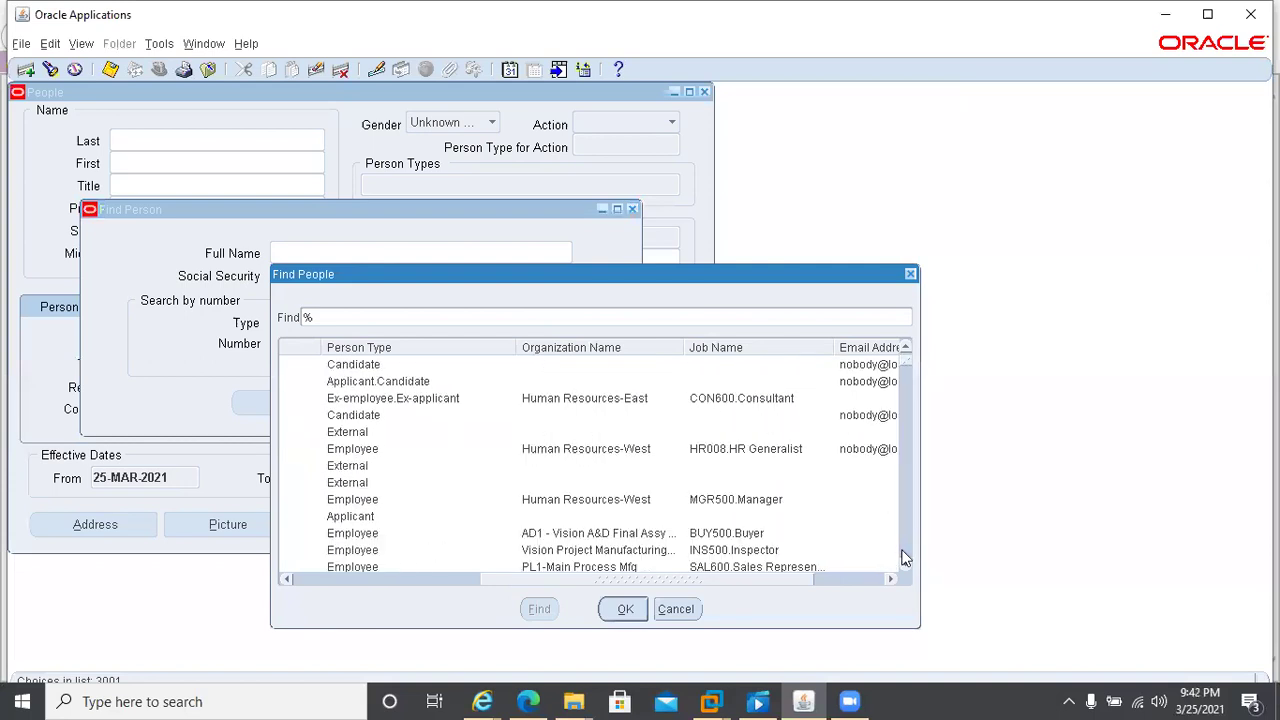
pyautogui.click(905, 557)
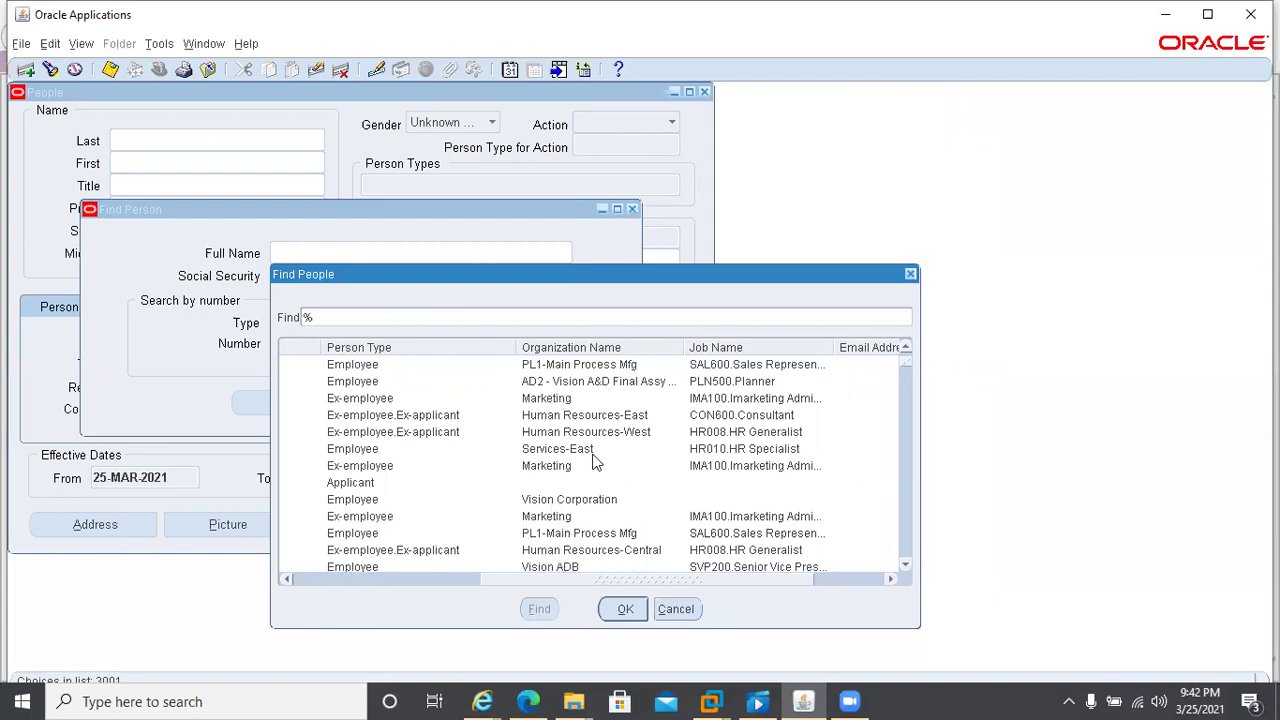
pyautogui.moveTo(803, 577); pyautogui.dragTo(557, 593)
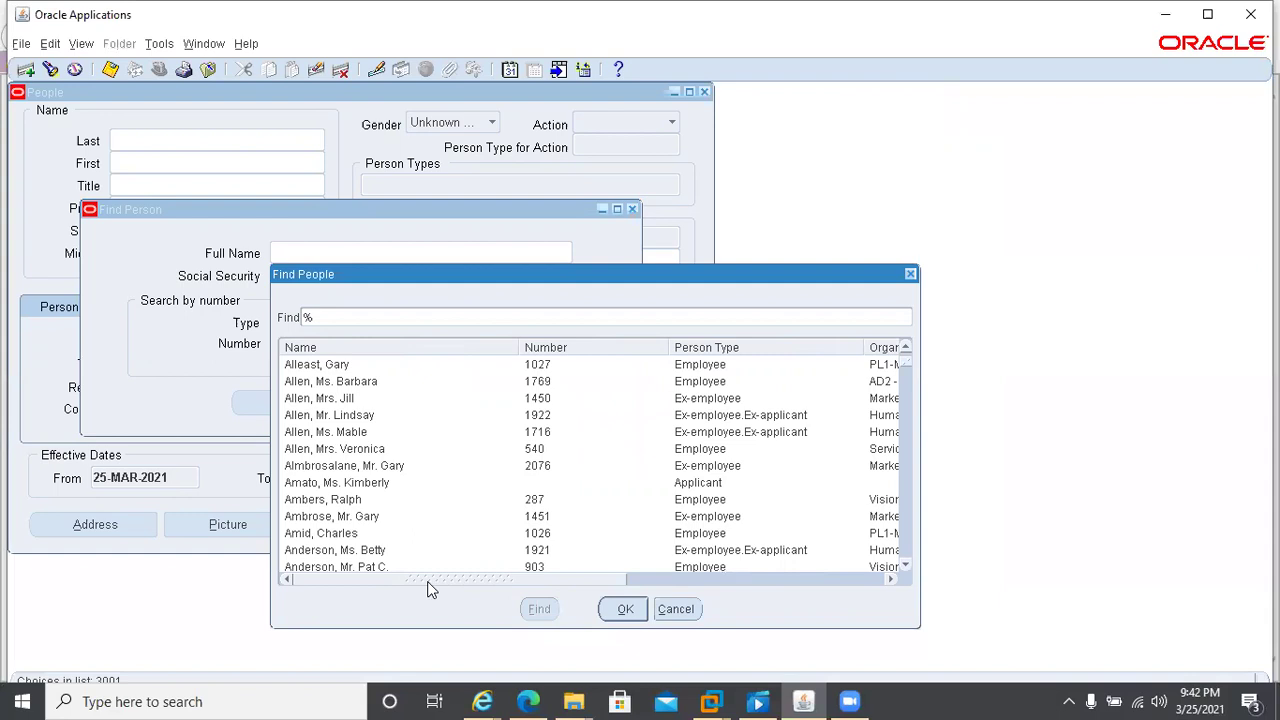
pyautogui.click(675, 609)
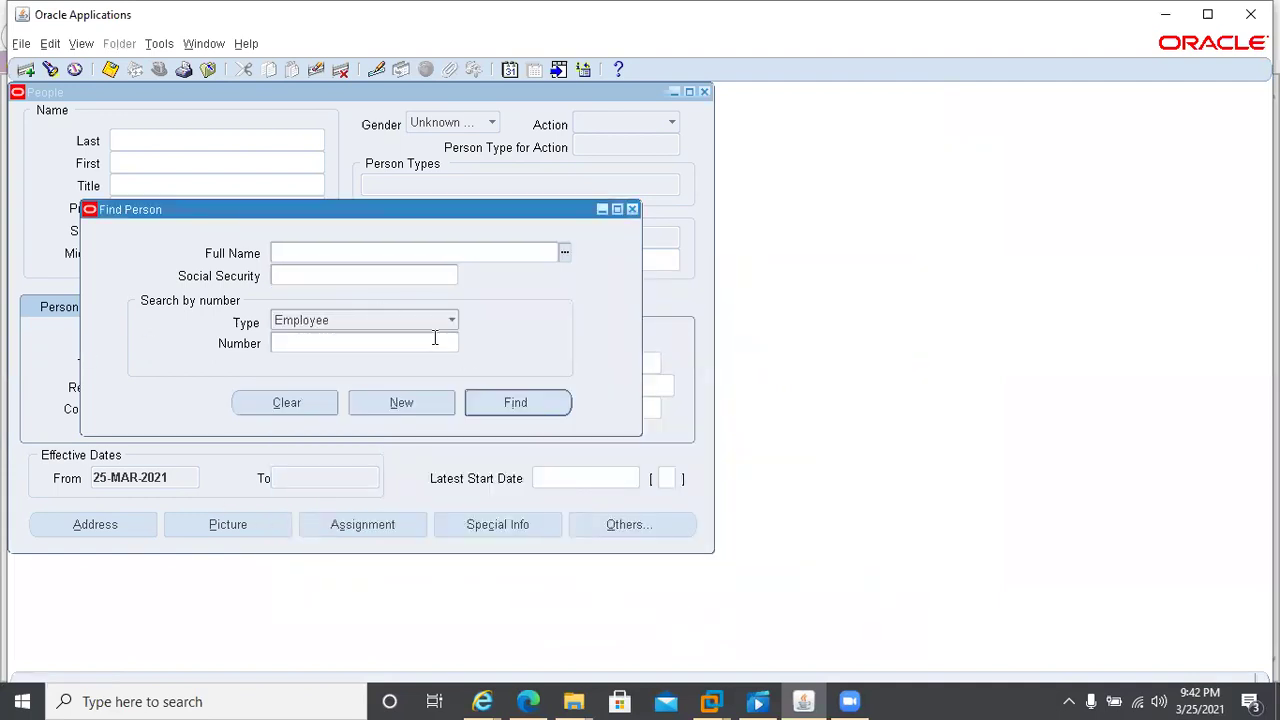
pyautogui.press('F4')
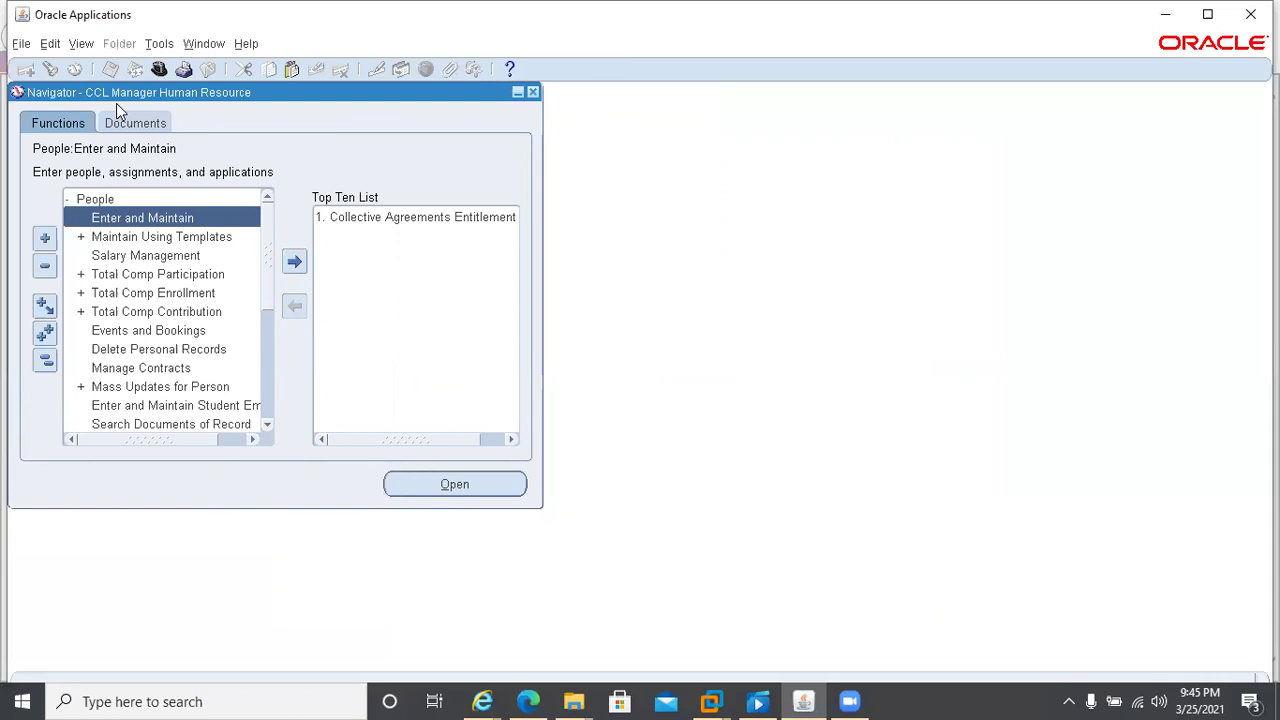
# - Reopen People > Enter and Maintain, try a person's name in Full Name, then clear it
pyautogui.doubleClick(134, 217)
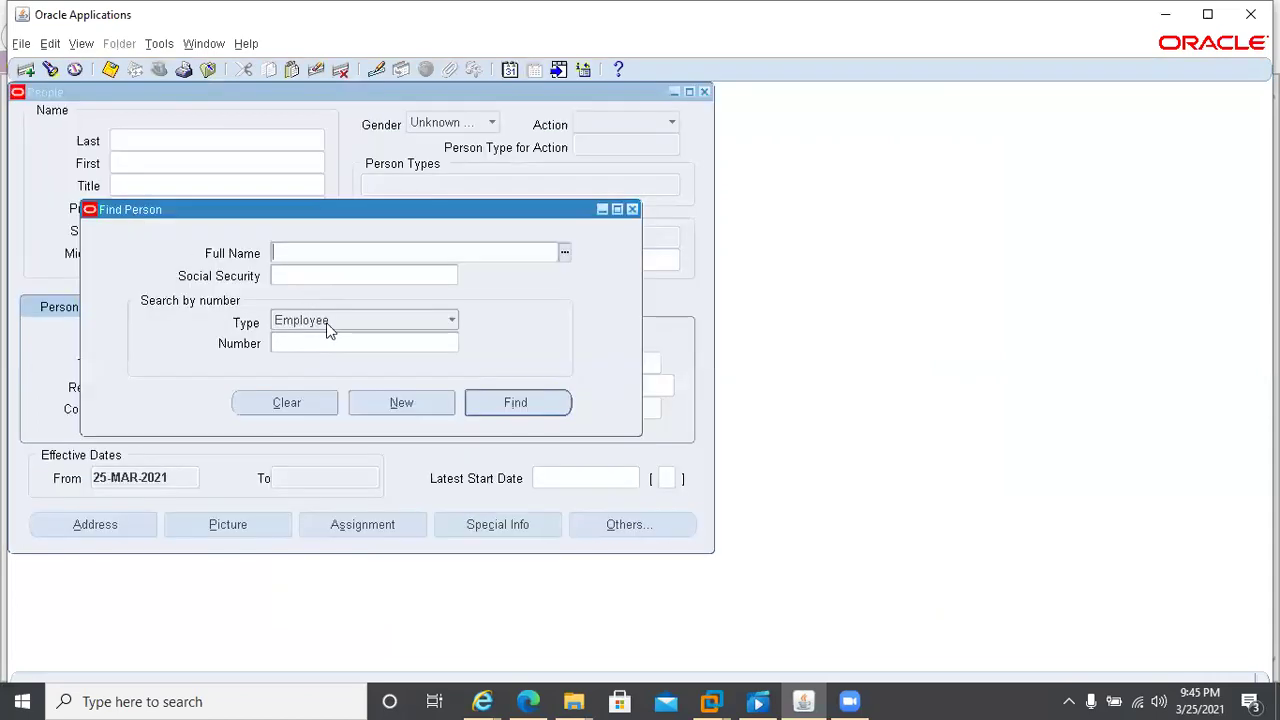
pyautogui.write('imran')
pyautogui.press('Tab')
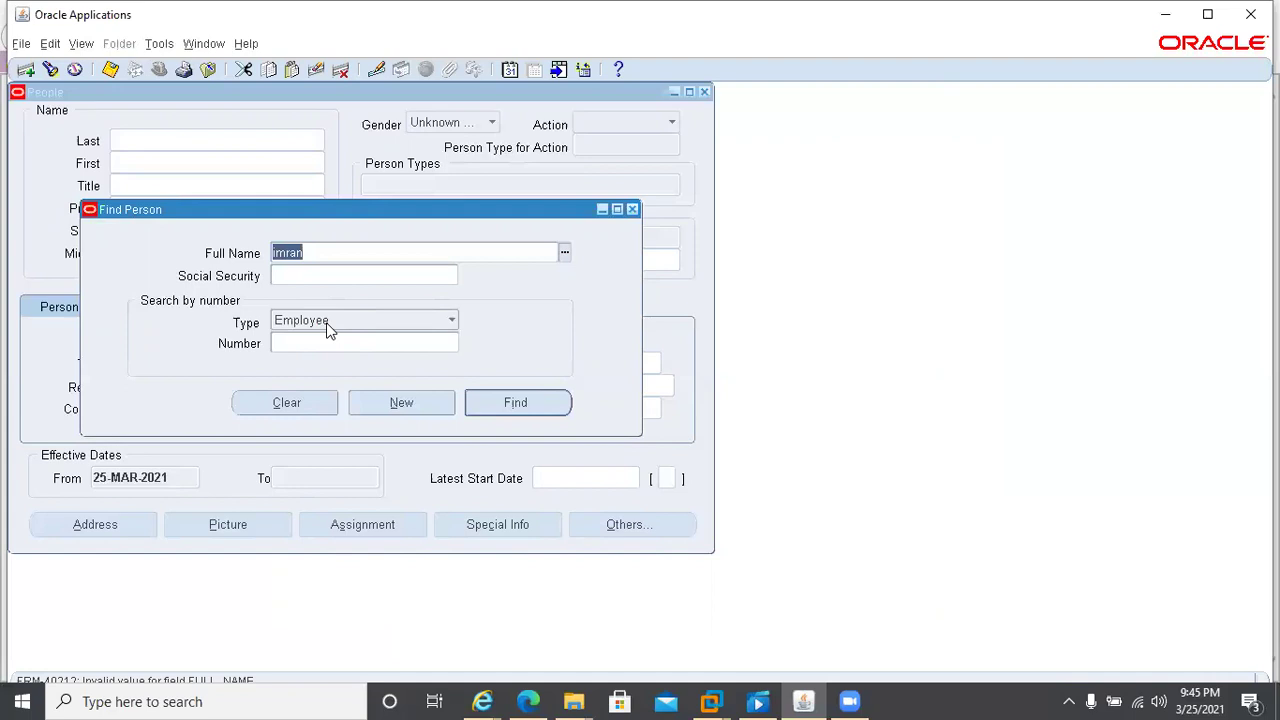
pyautogui.press('BackSpace')
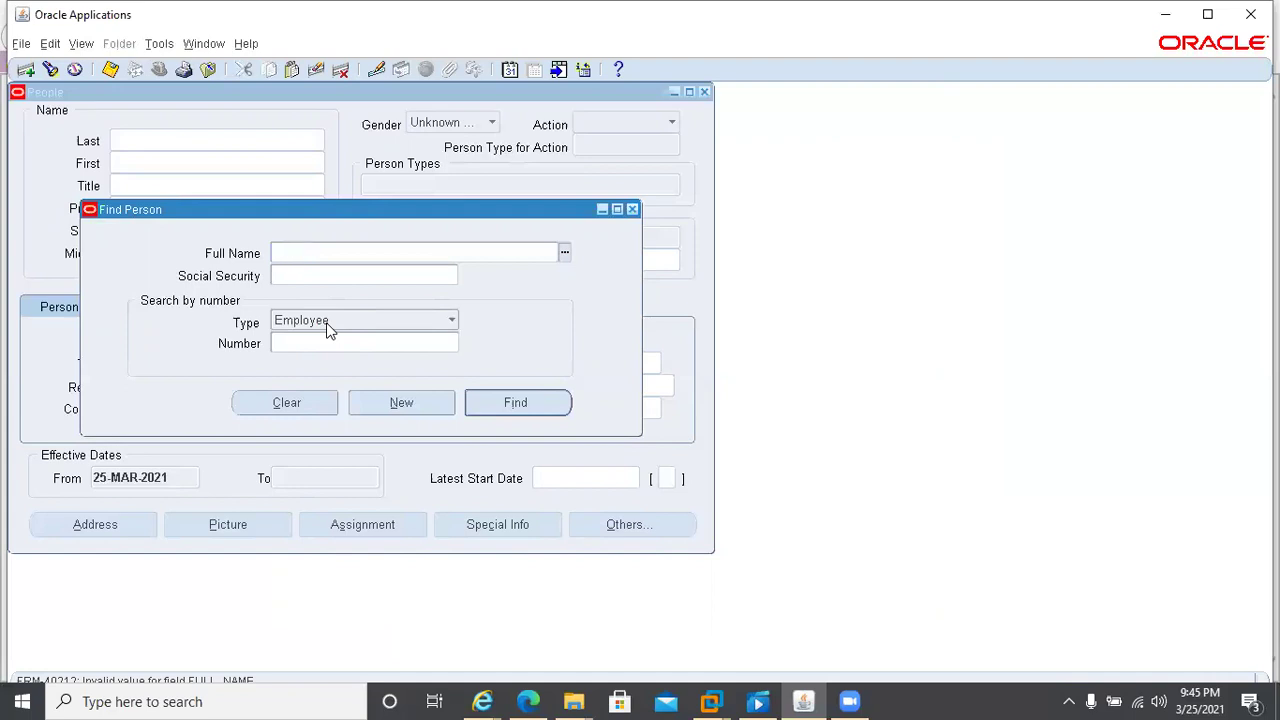
# - List all people matching % in Find People and page through the results
pyautogui.write('%')
pyautogui.press('Tab')
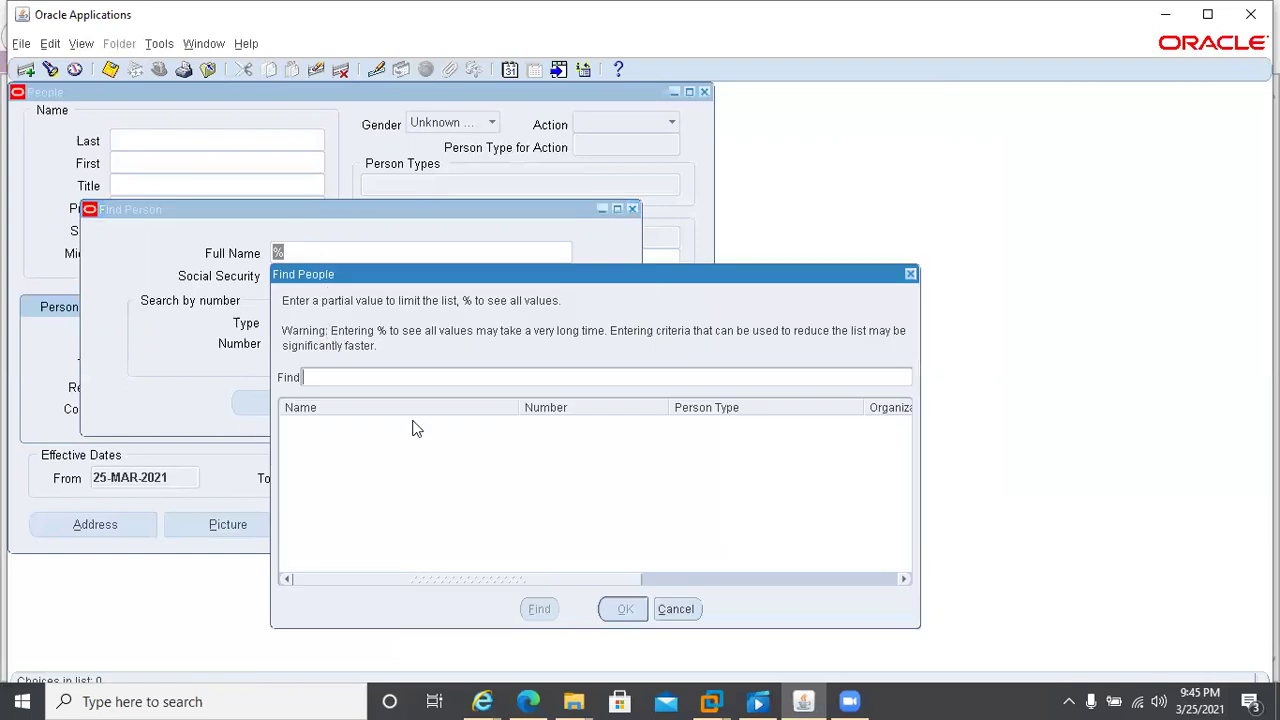
pyautogui.write('%')
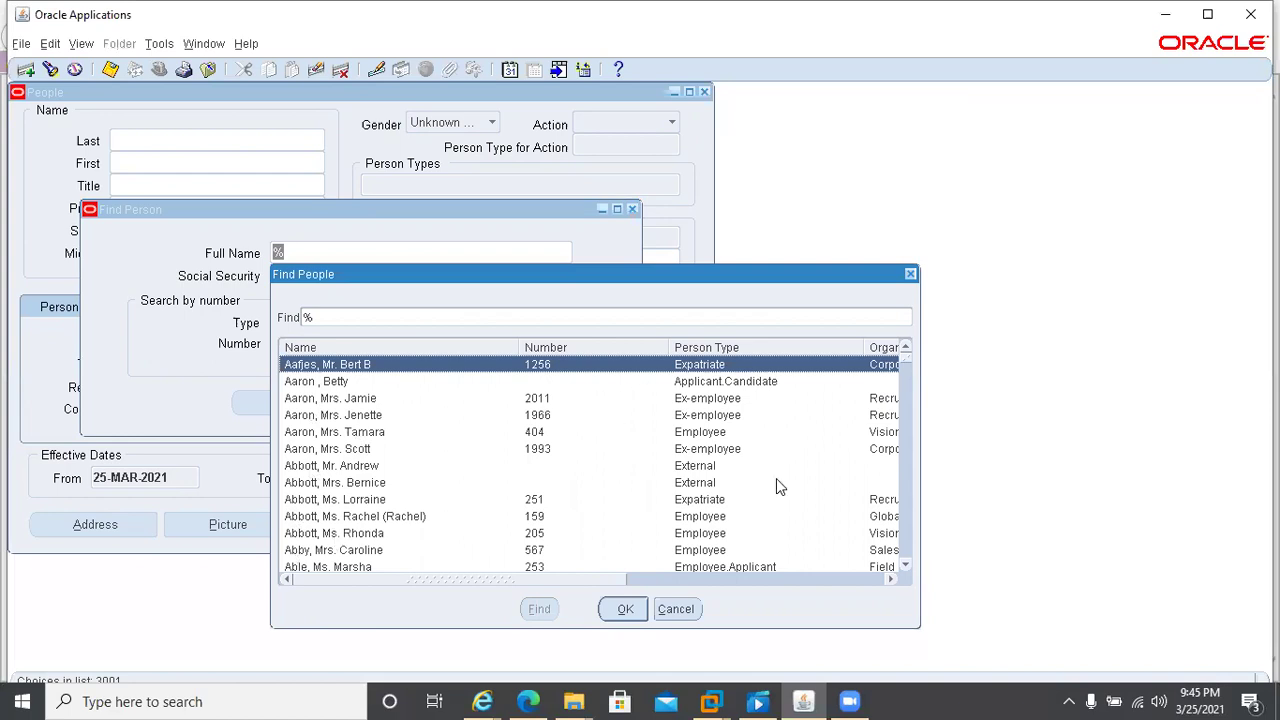
pyautogui.click(904, 530)
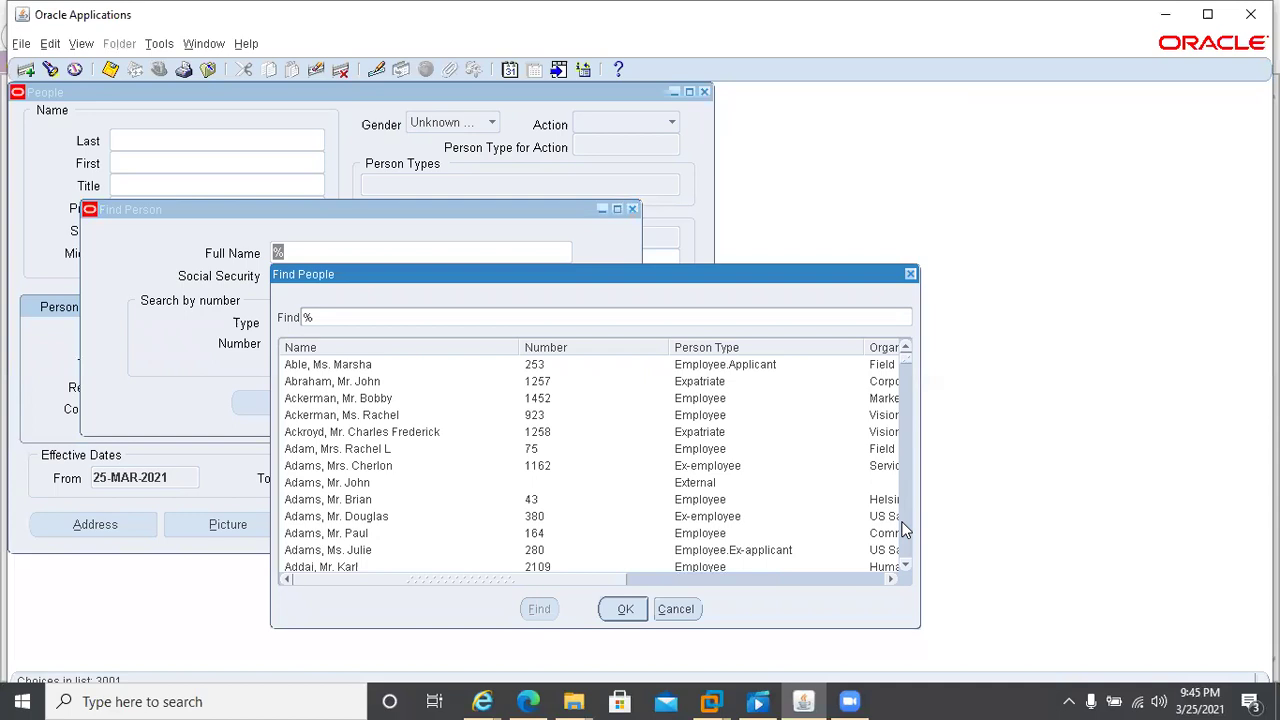
pyautogui.click(904, 530)
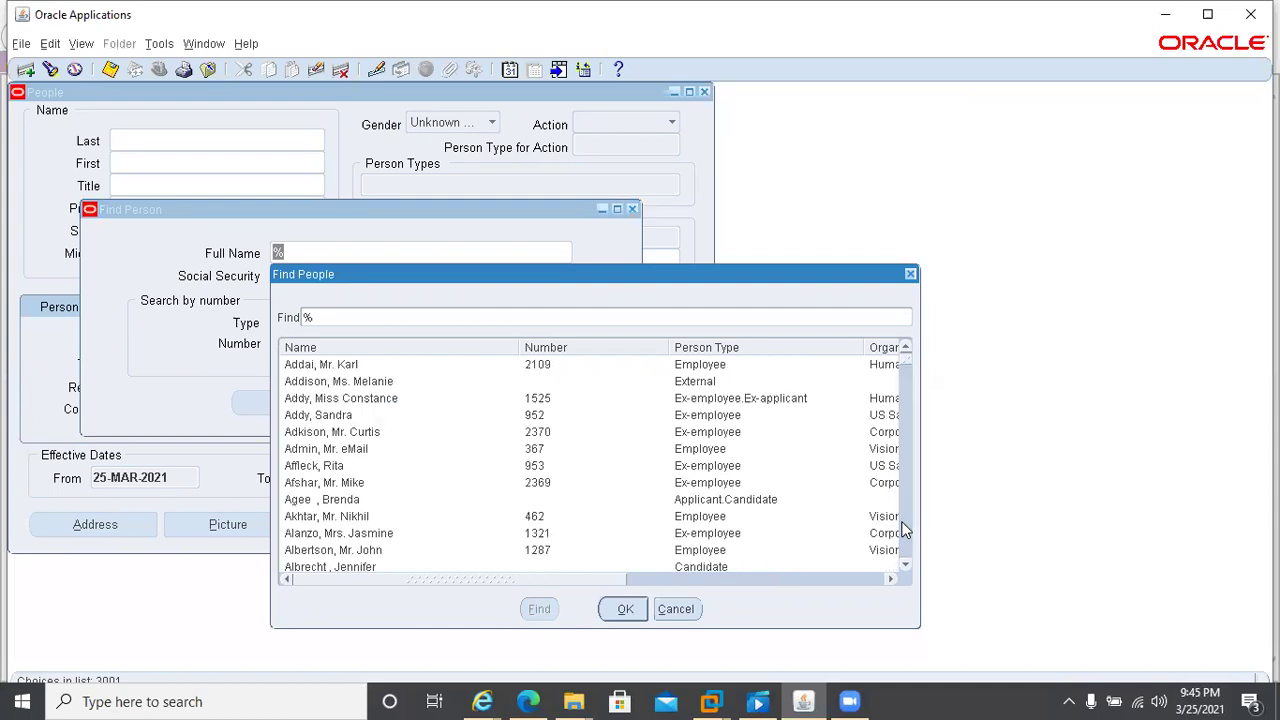
pyautogui.click(904, 530)
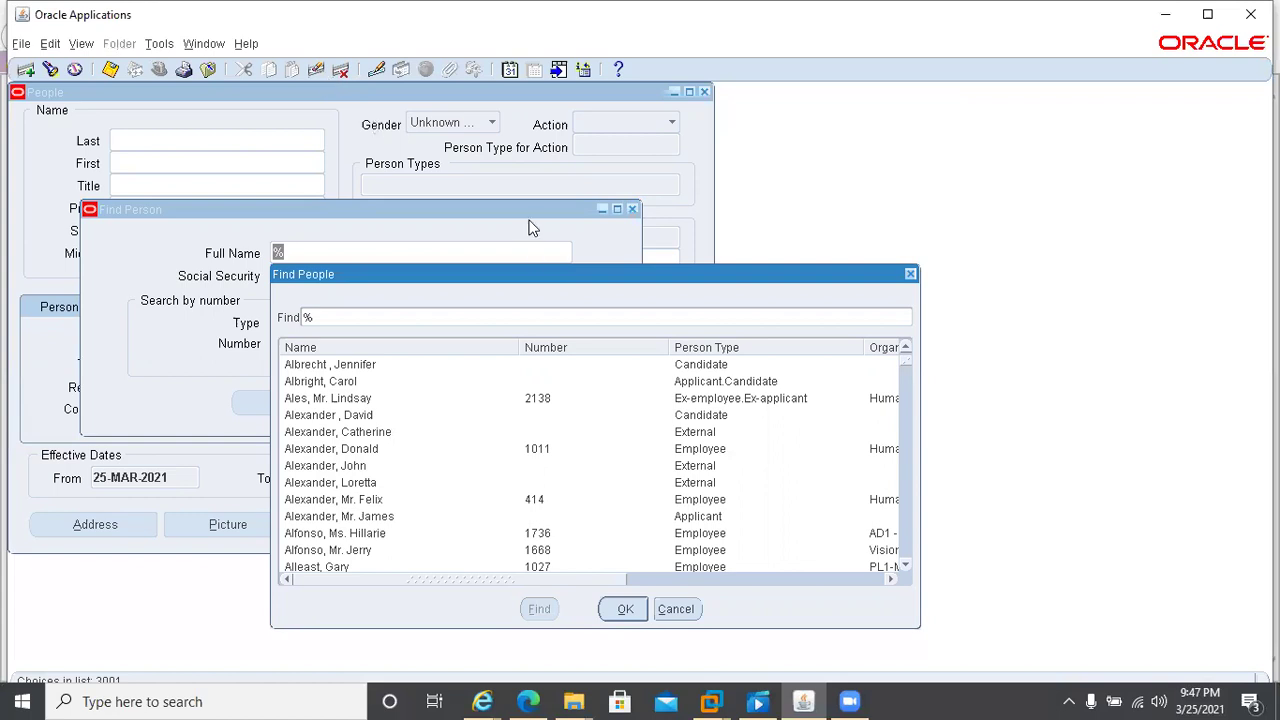
# - Cancel the Find People list, clear % from Full Name, and close Find Person and People
pyautogui.click(677, 609)
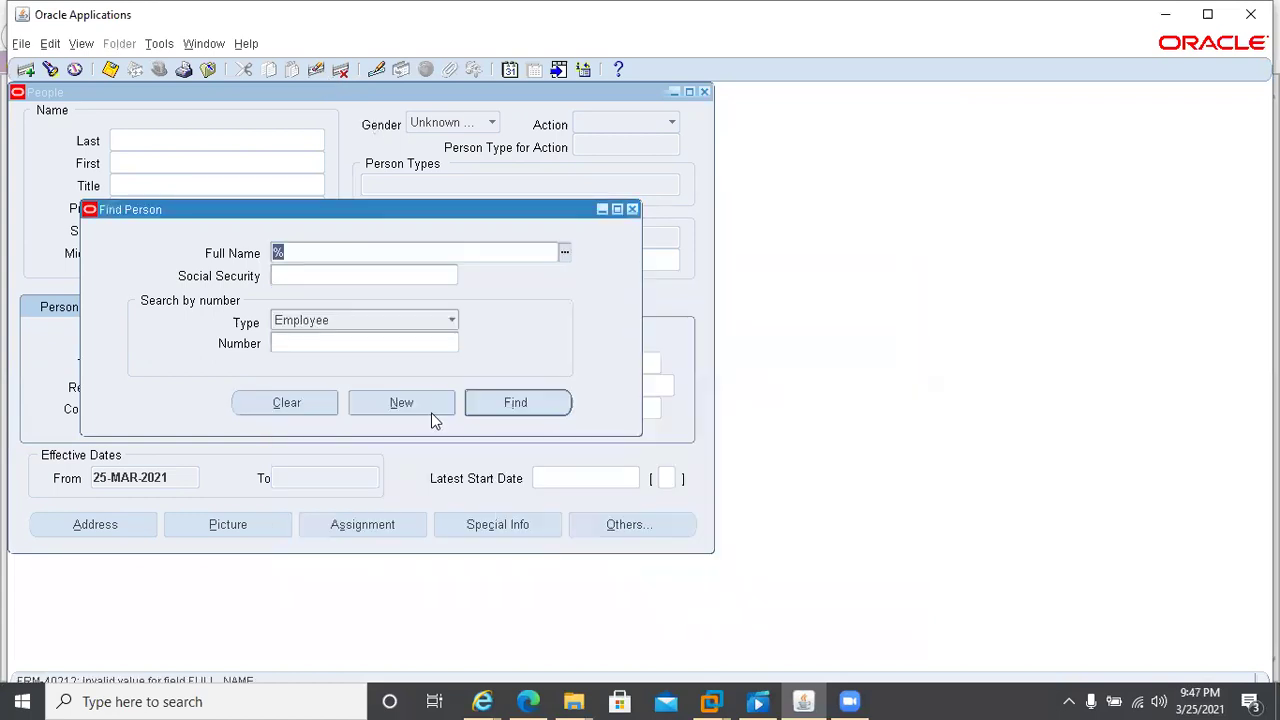
pyautogui.press('BackSpace')
pyautogui.click(632, 210)
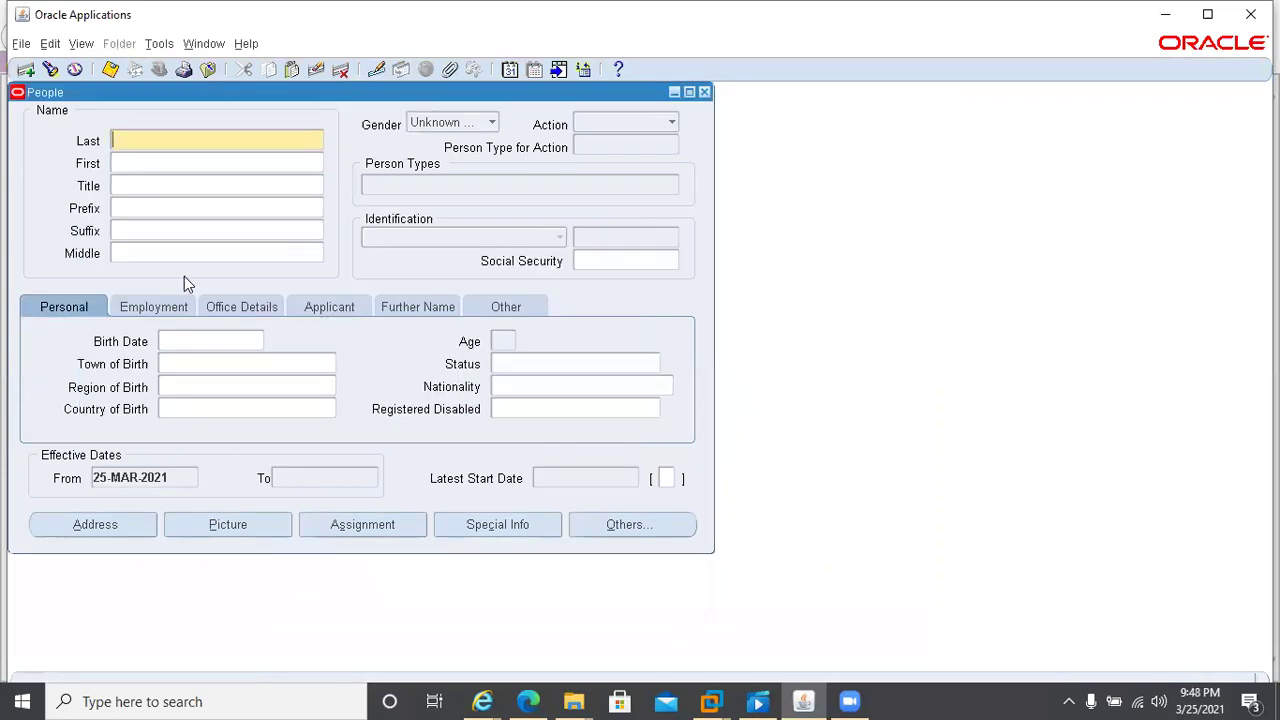
pyautogui.click(703, 93)
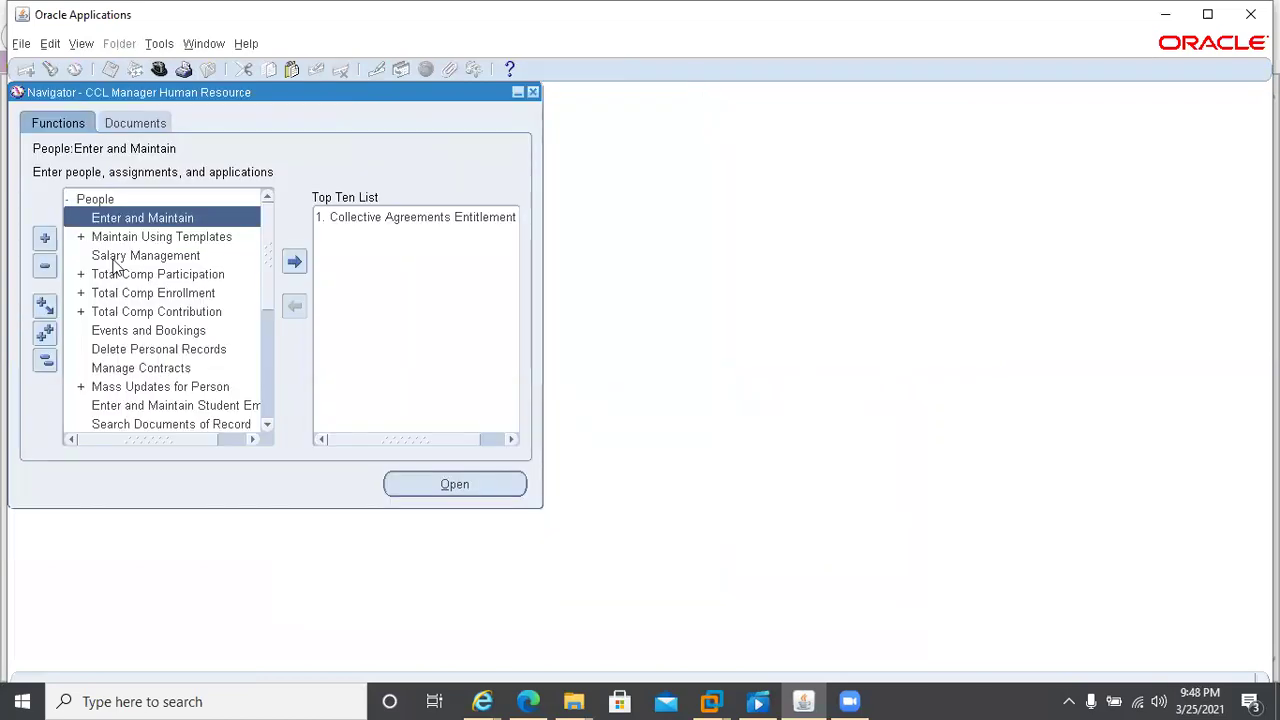
# - Switch to Human Resources, Vision Enterprises and open People > Enter and Maintain
pyautogui.hotkey('alt', 'f')
pyautogui.click(113, 266)
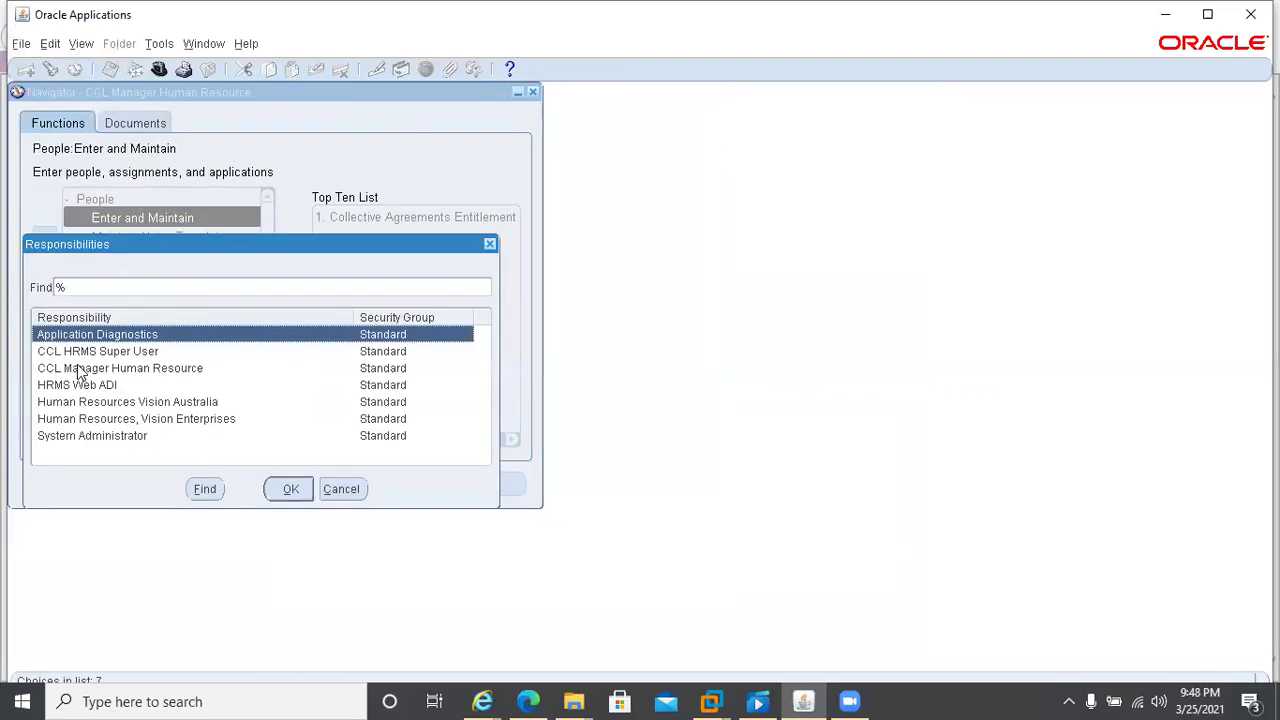
pyautogui.doubleClick(147, 419)
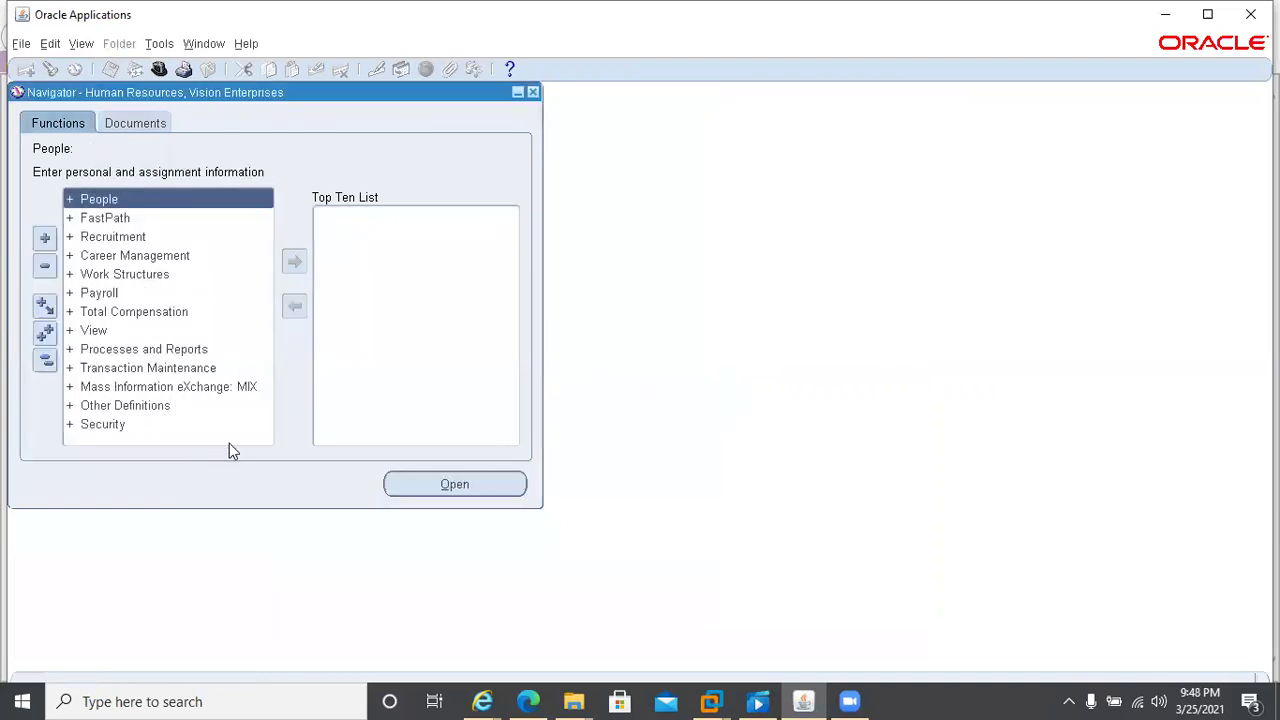
pyautogui.press('Return')
pyautogui.press('Return')
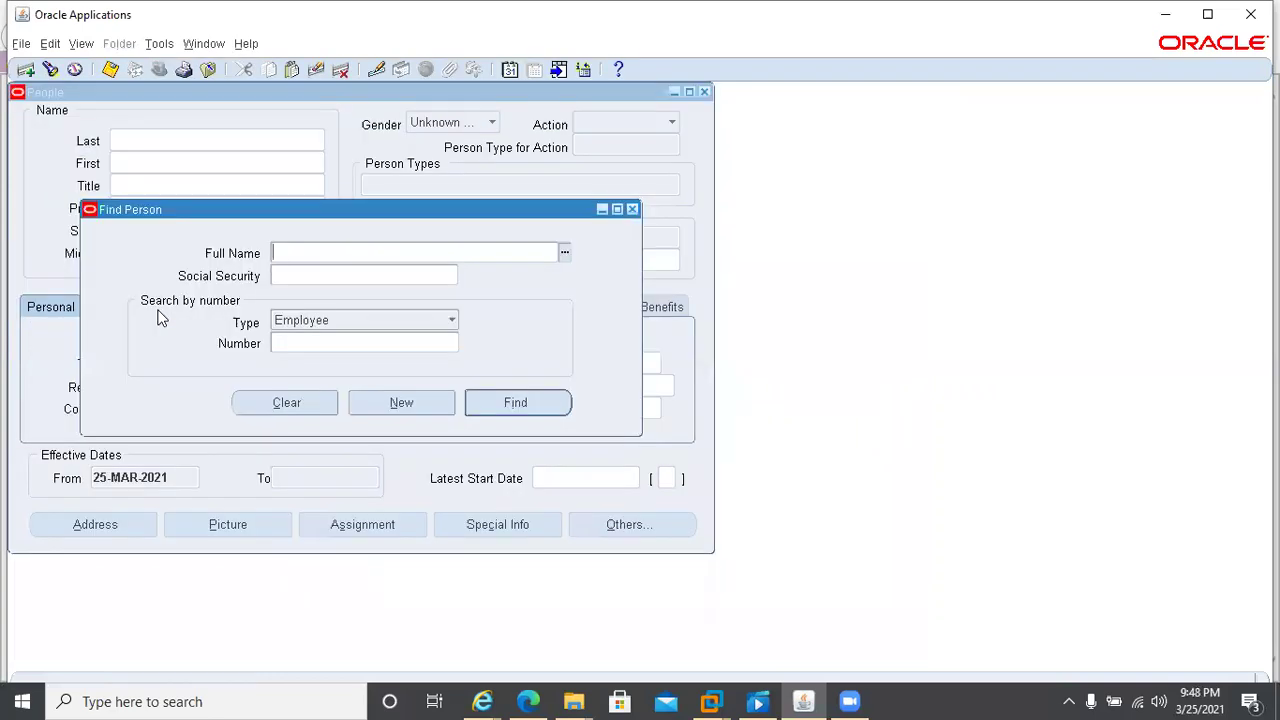
# - List the people, dismiss the list, and close the People windows
pyautogui.hotkey('ctrl', 'l')
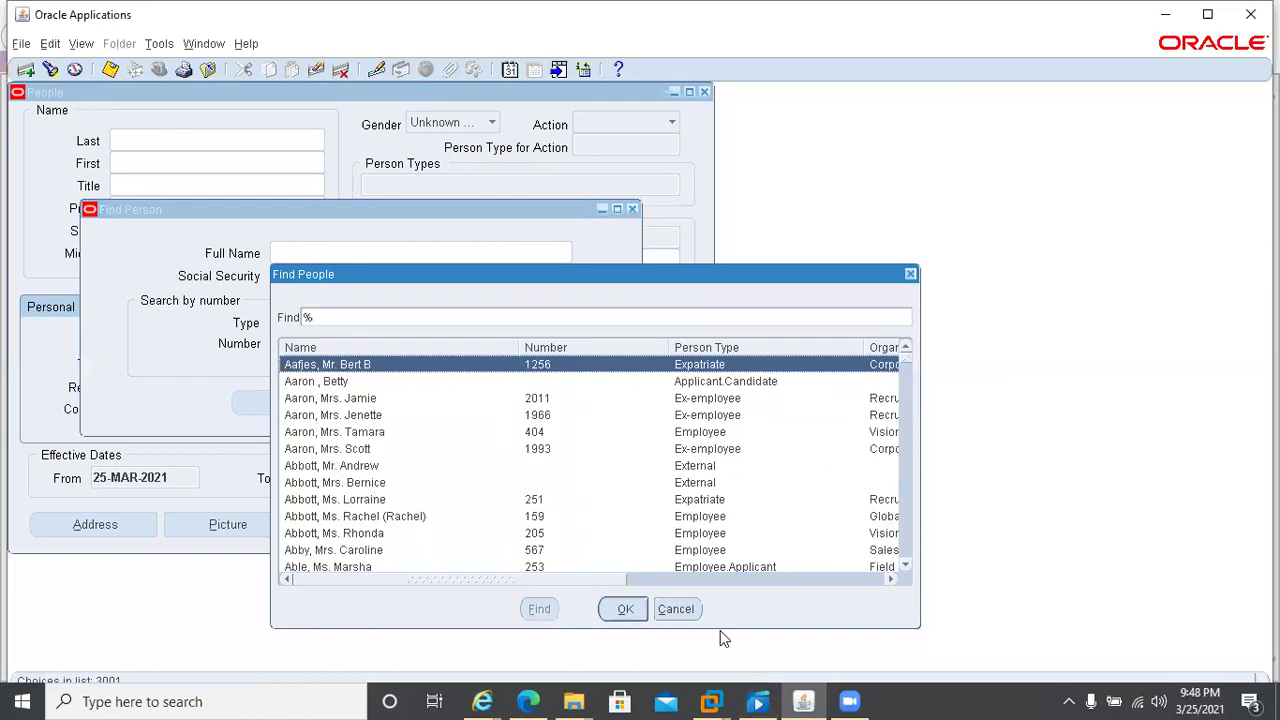
pyautogui.click(688, 596)
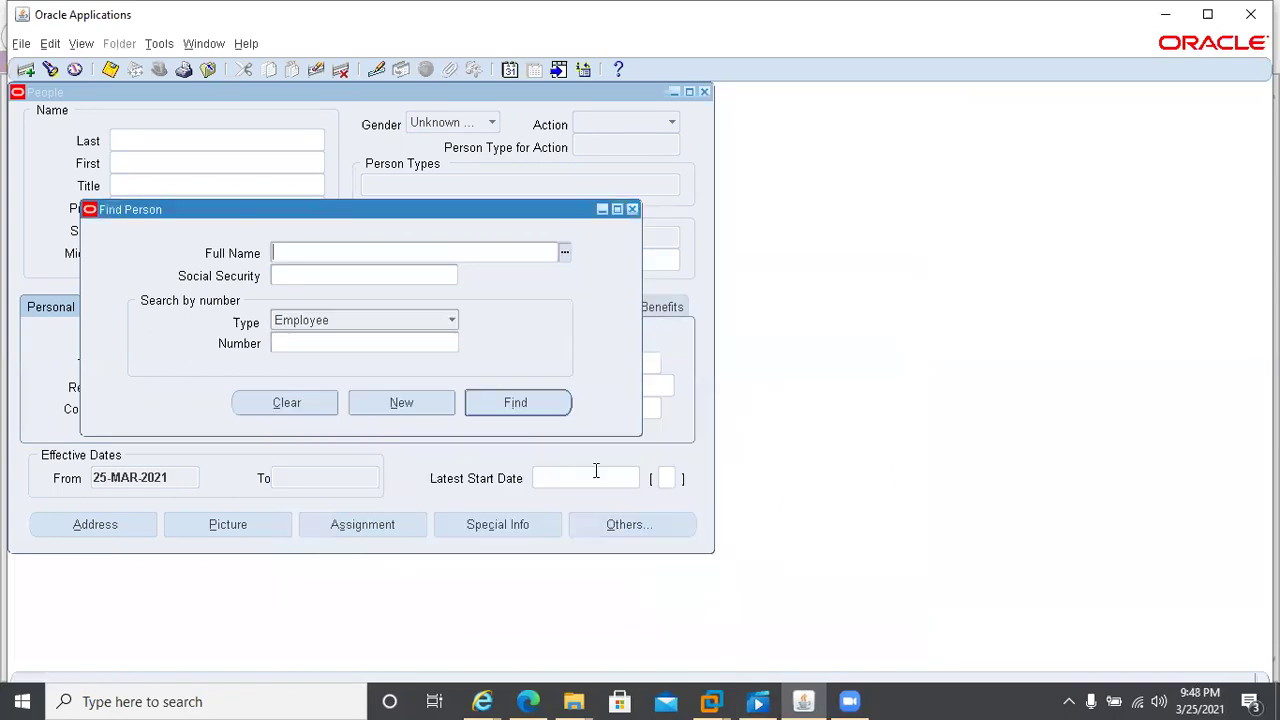
pyautogui.press('F4')
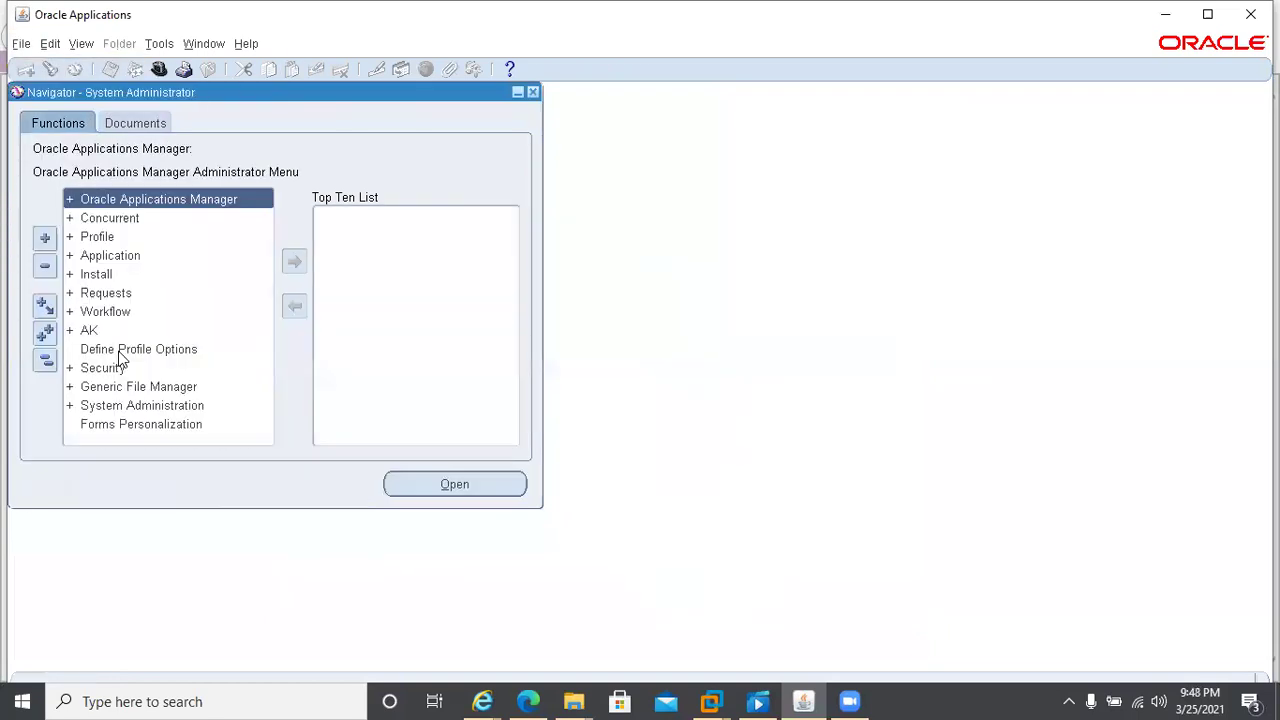
# - Open Find System Profile Values and set the application filter to Human Resources
pyautogui.doubleClick(105, 238)
pyautogui.click(150, 254)
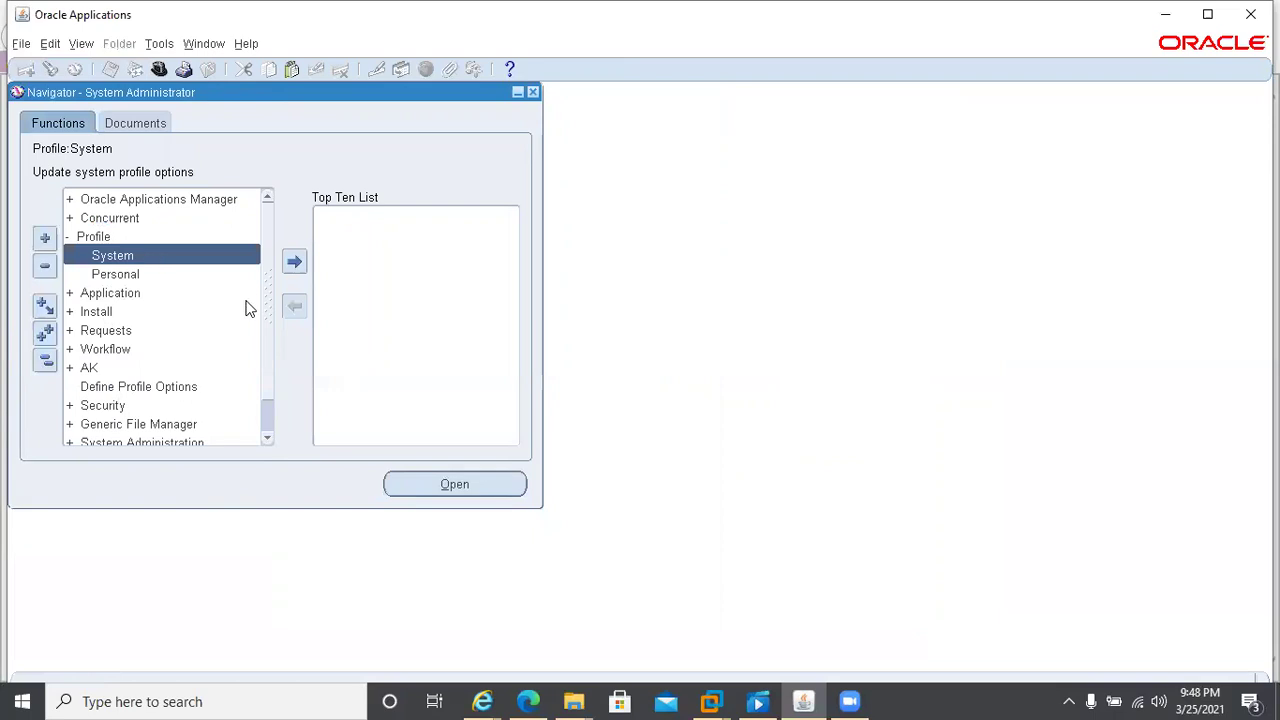
pyautogui.press('Return')
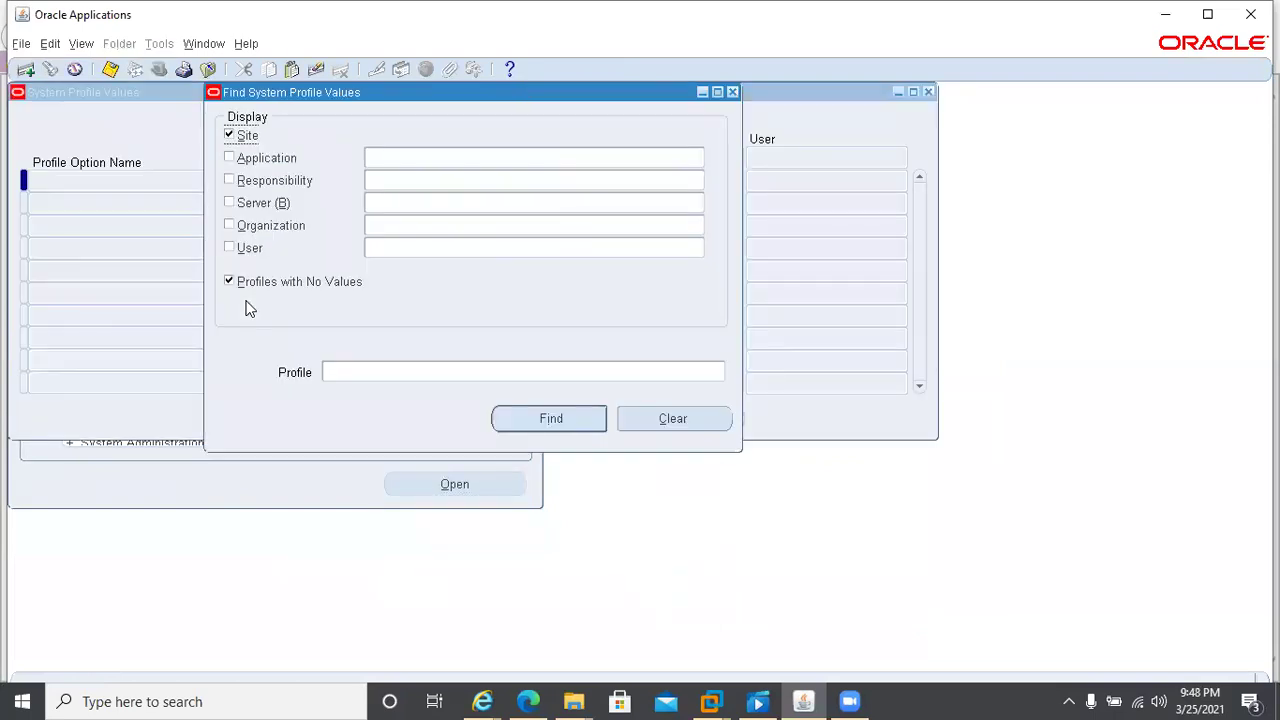
pyautogui.click(397, 160)
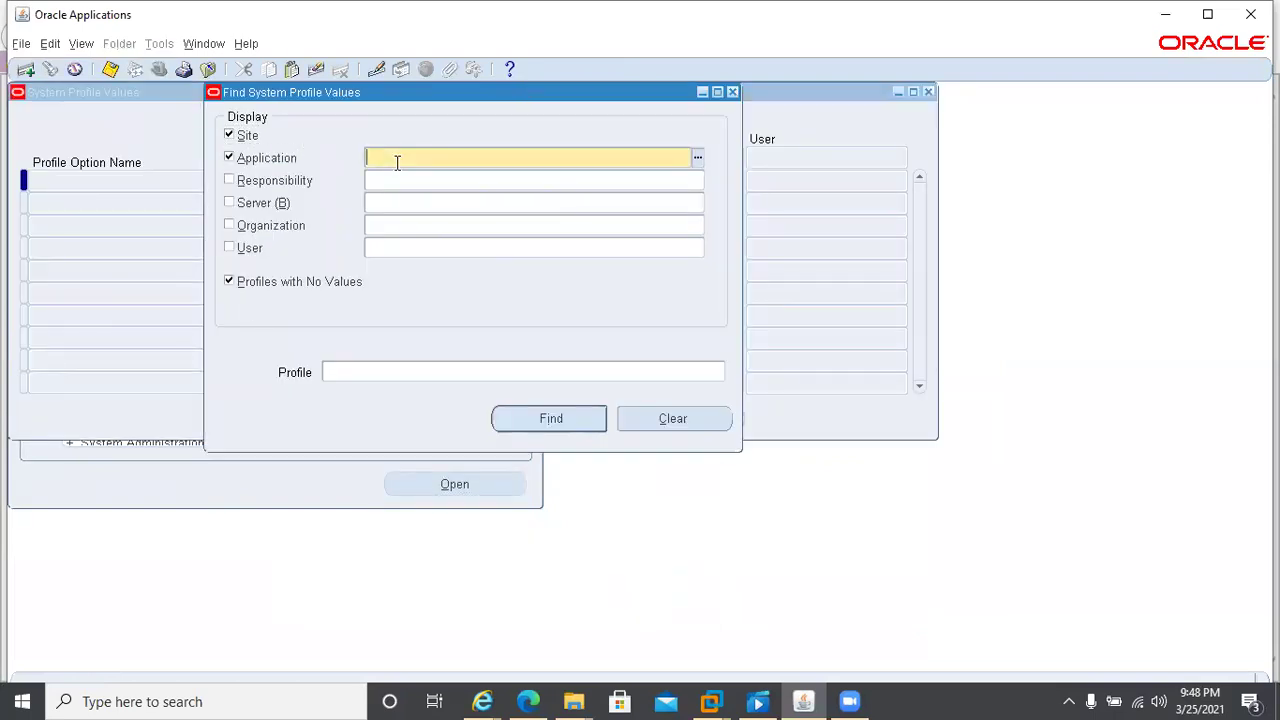
pyautogui.write('human')
pyautogui.press('Tab')
pyautogui.press('Return')
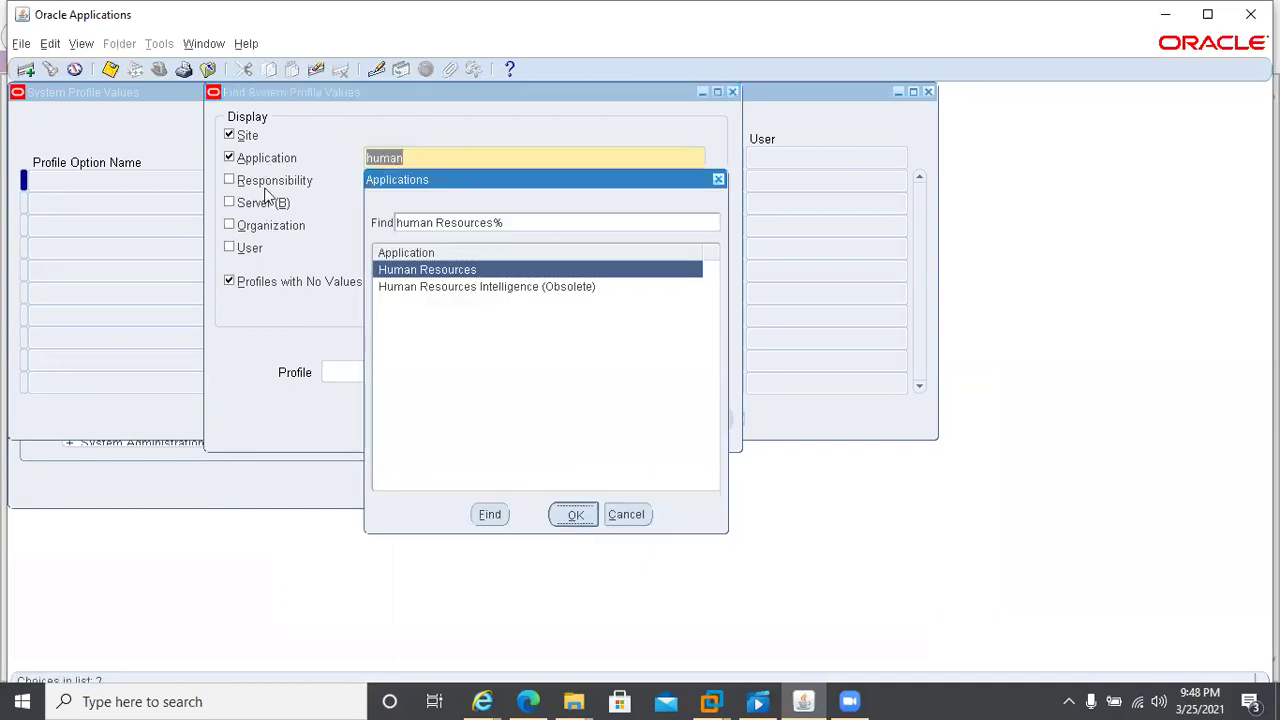
# - Set the responsibility filter to Human Resources, Vision Enterprises from the lookup list
pyautogui.write('human resources')
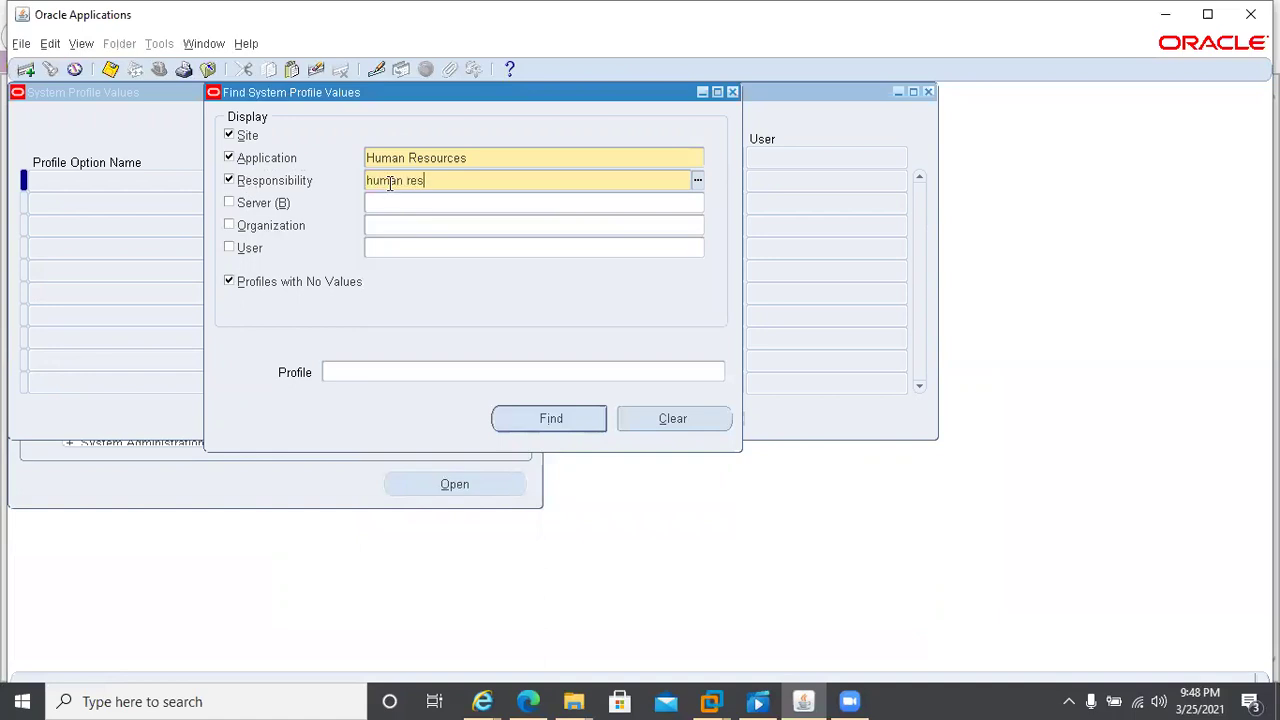
pyautogui.press('Tab')
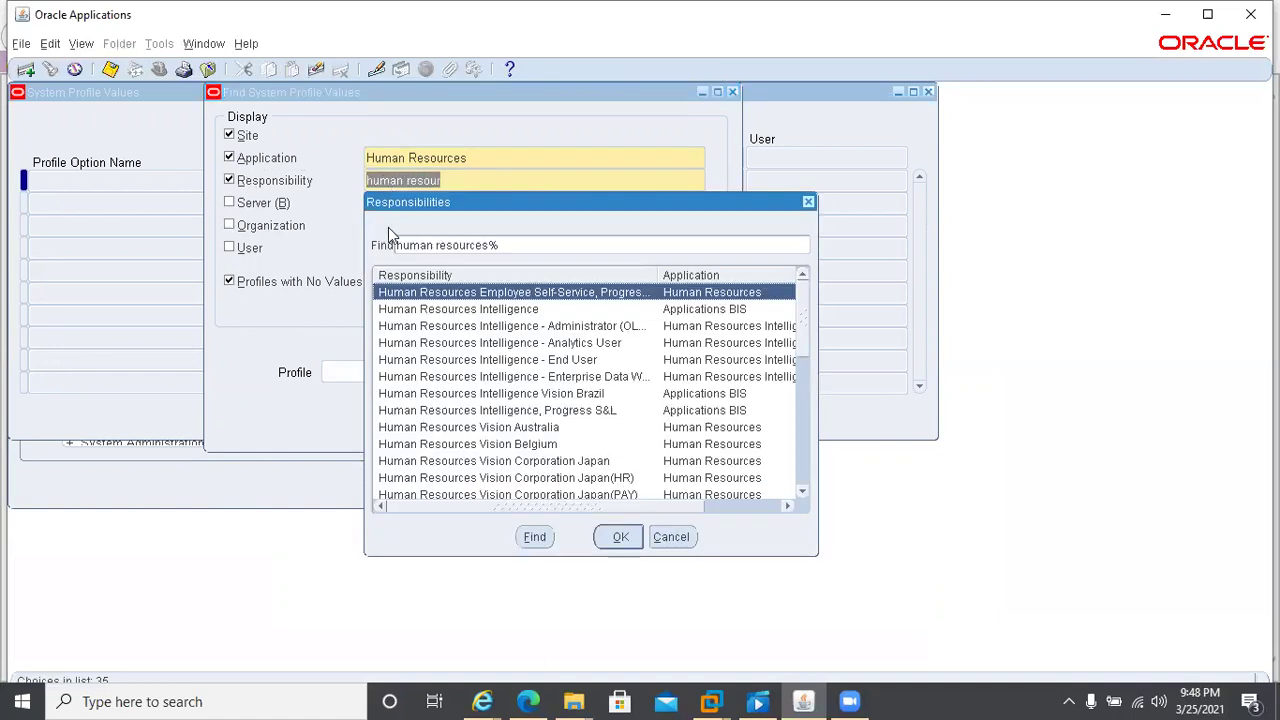
pyautogui.click(566, 463)
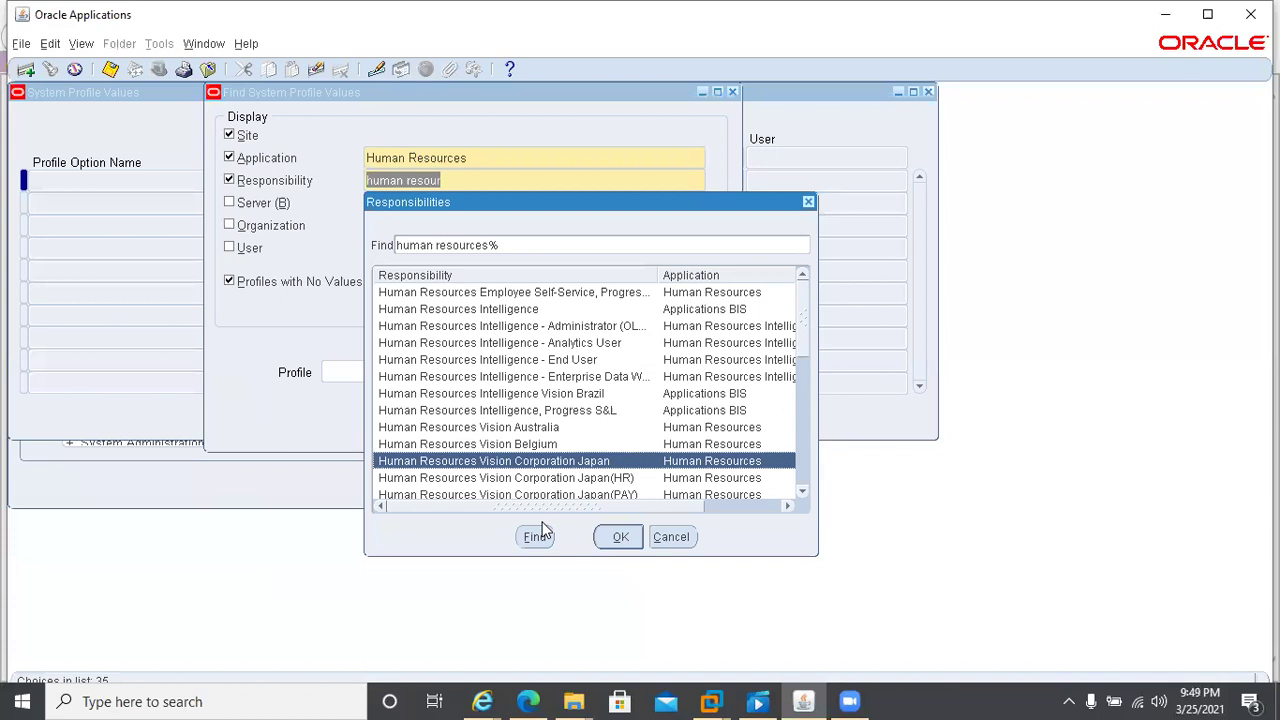
pyautogui.click(804, 478)
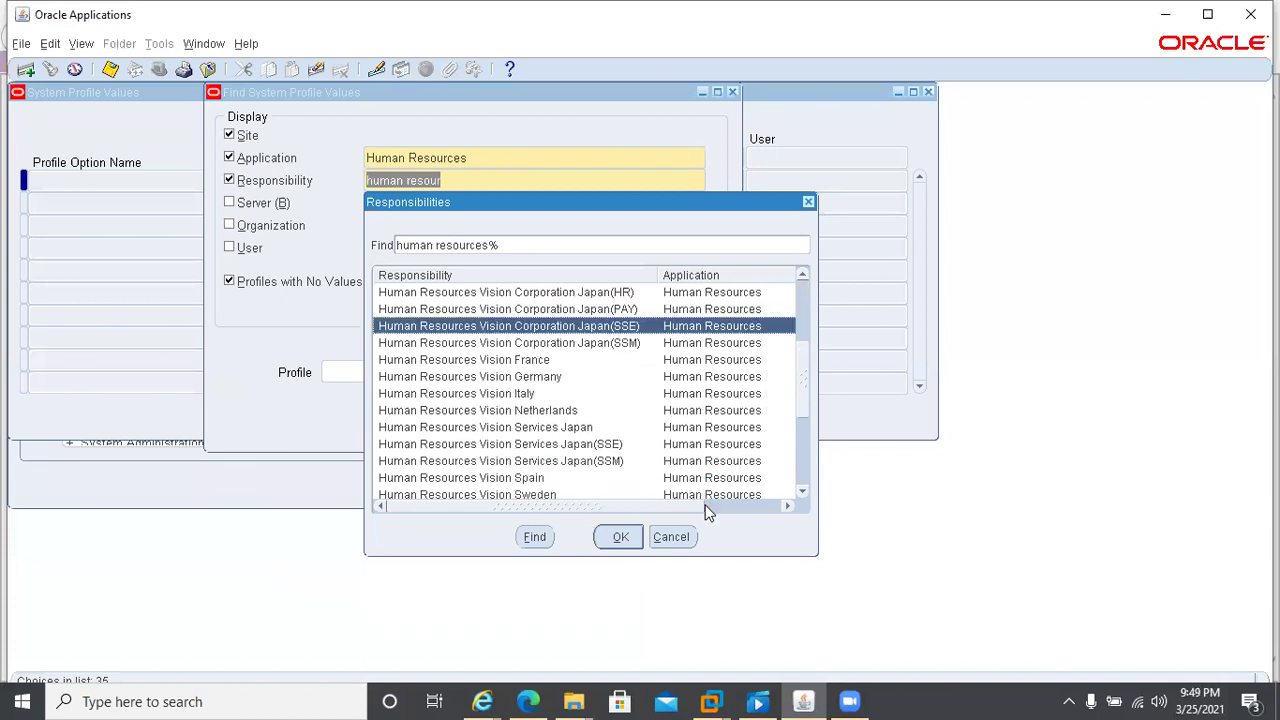
pyautogui.click(803, 493)
pyautogui.click(803, 493)
pyautogui.click(803, 493)
pyautogui.click(803, 493)
pyautogui.click(803, 493)
pyautogui.click(803, 493)
pyautogui.click(803, 493)
pyautogui.click(803, 493)
pyautogui.click(803, 493)
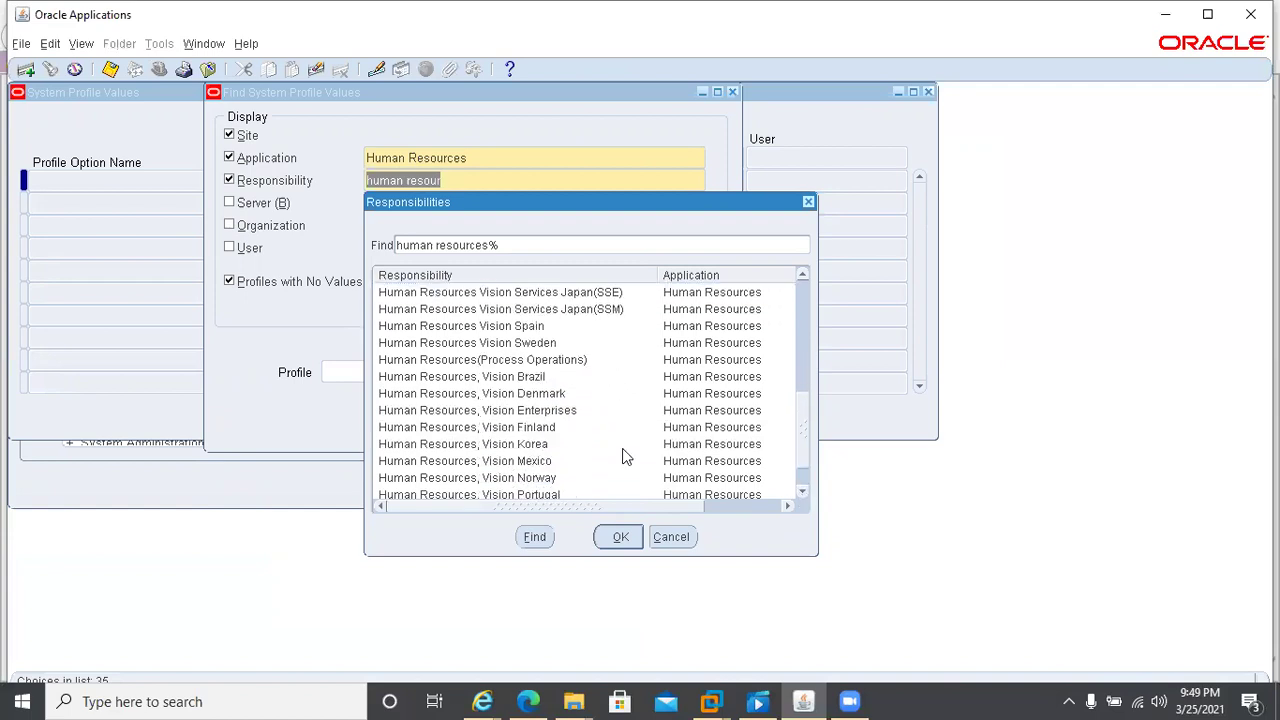
pyautogui.click(522, 413)
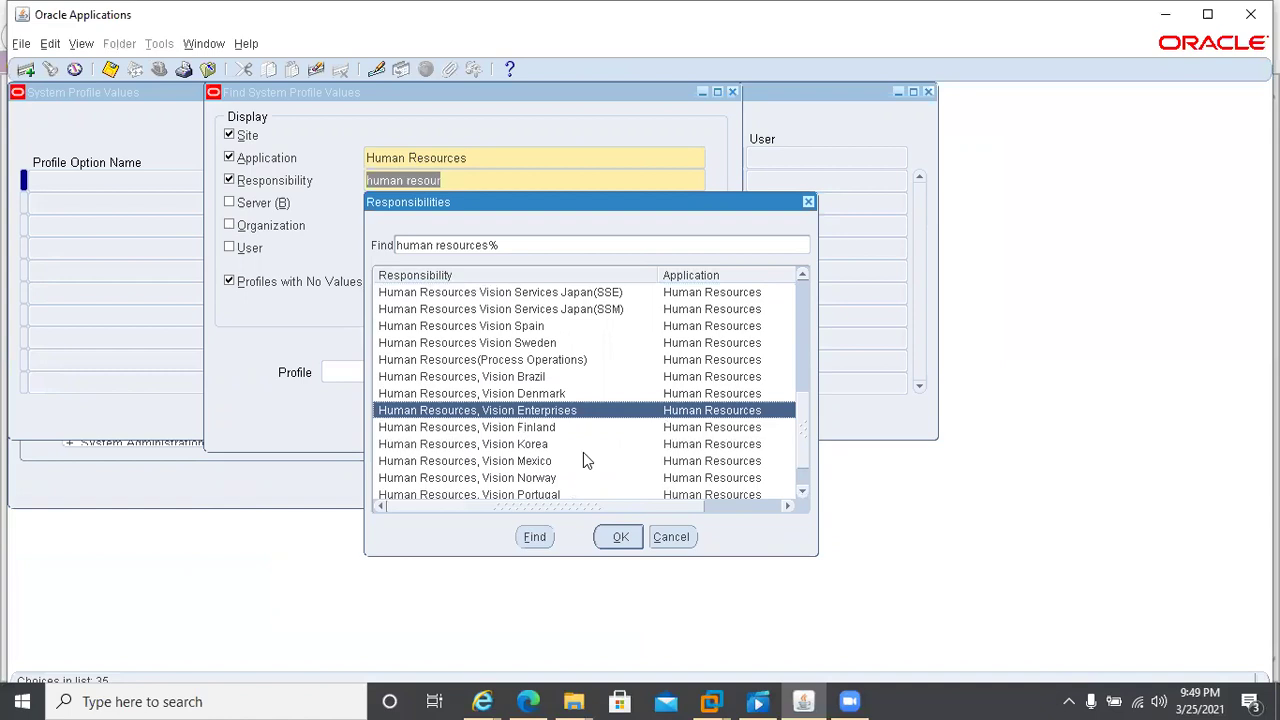
pyautogui.click(612, 536)
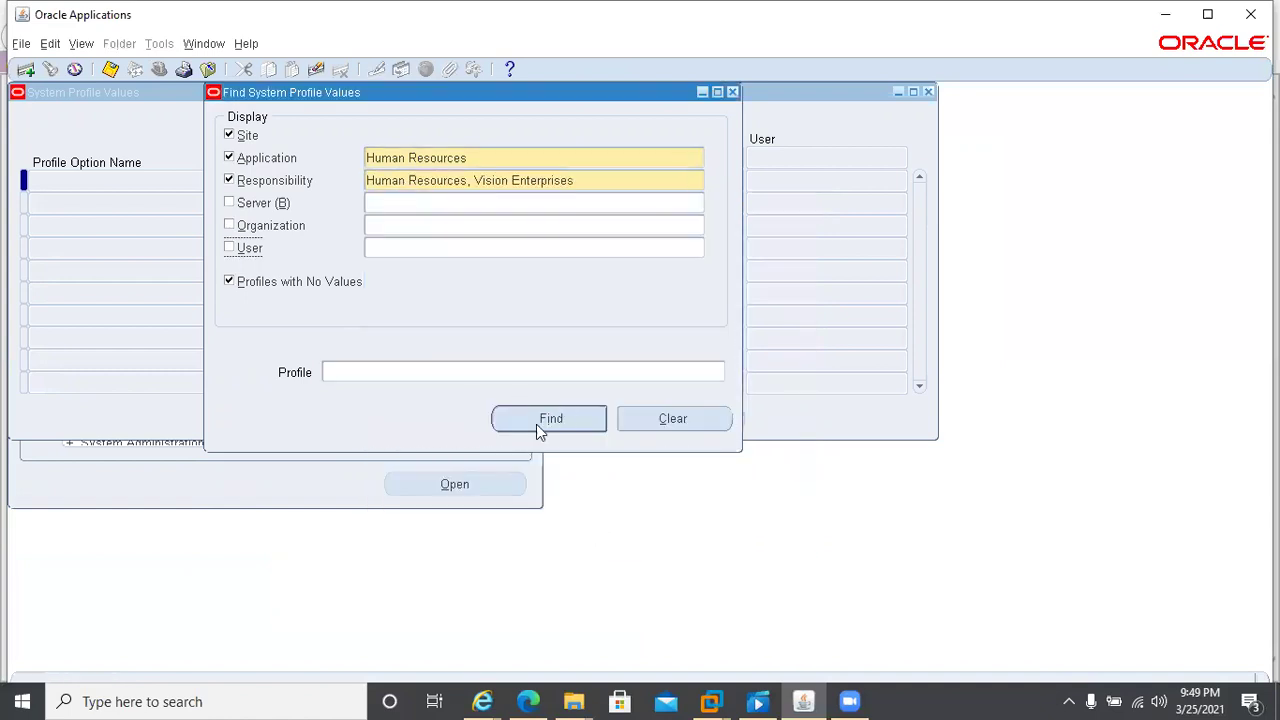
pyautogui.click(430, 372)
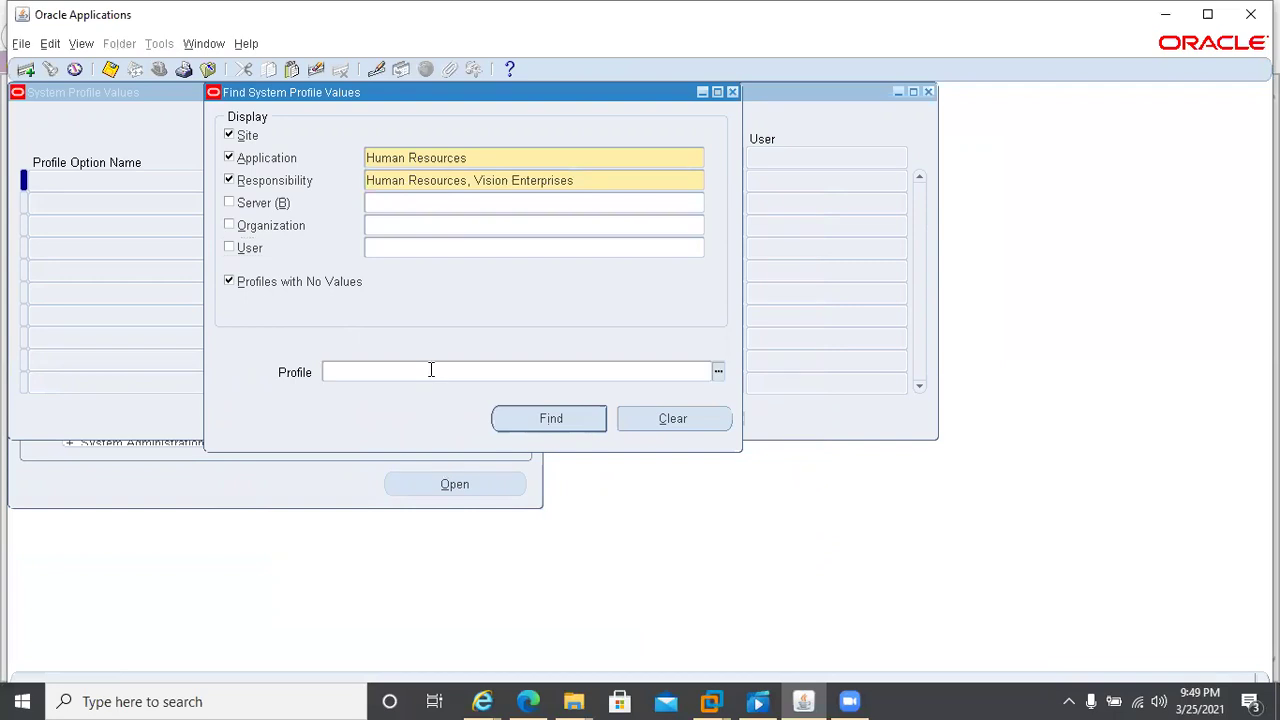
# - Search for profiles matching HR%Business% and select the HR:Business Group responsibility value
pyautogui.write('HR%Business%')
pyautogui.click(531, 423)
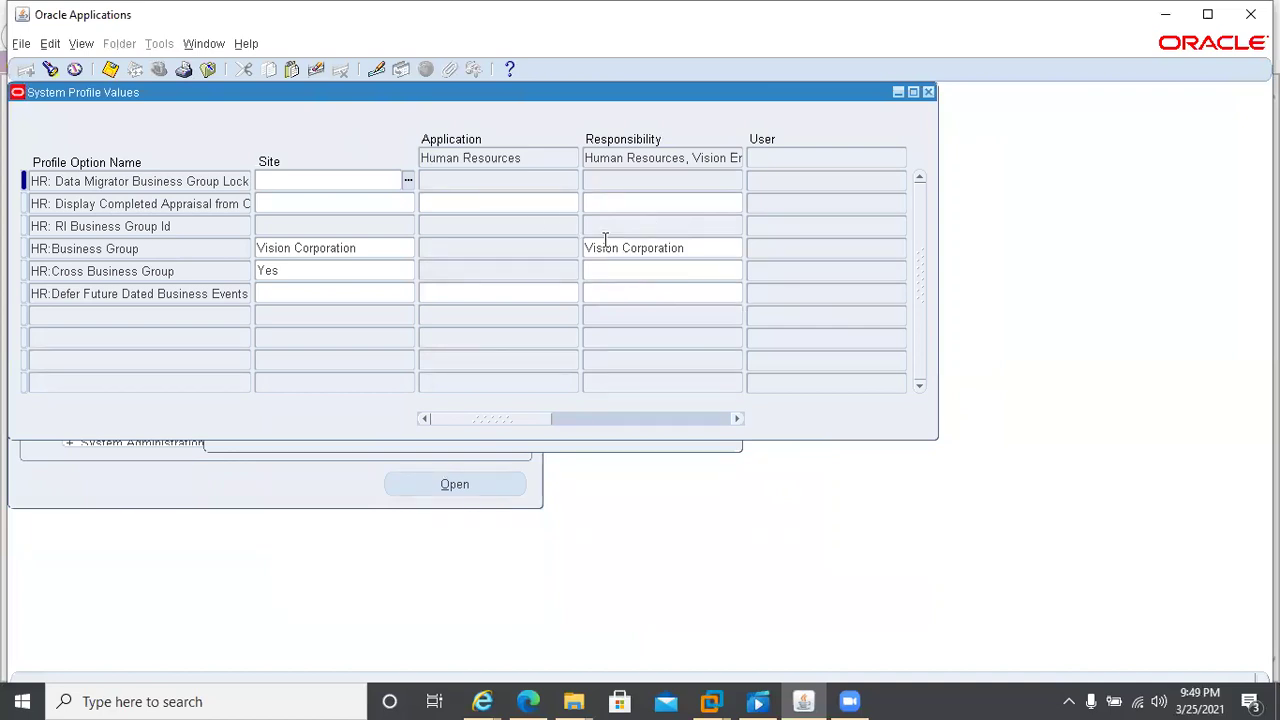
pyautogui.click(689, 255)
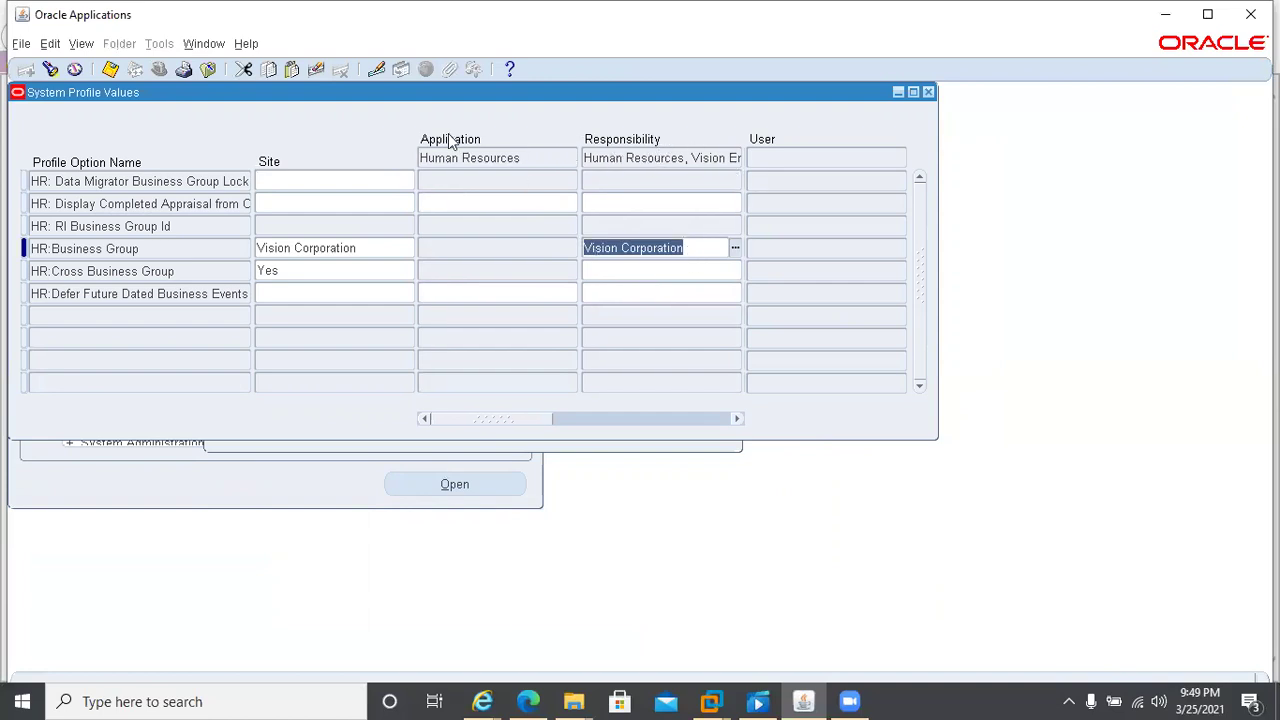
# - Change the responsibility filter to CCL Manager Human Resource via CCL% Hum and search again
pyautogui.click(50, 69)
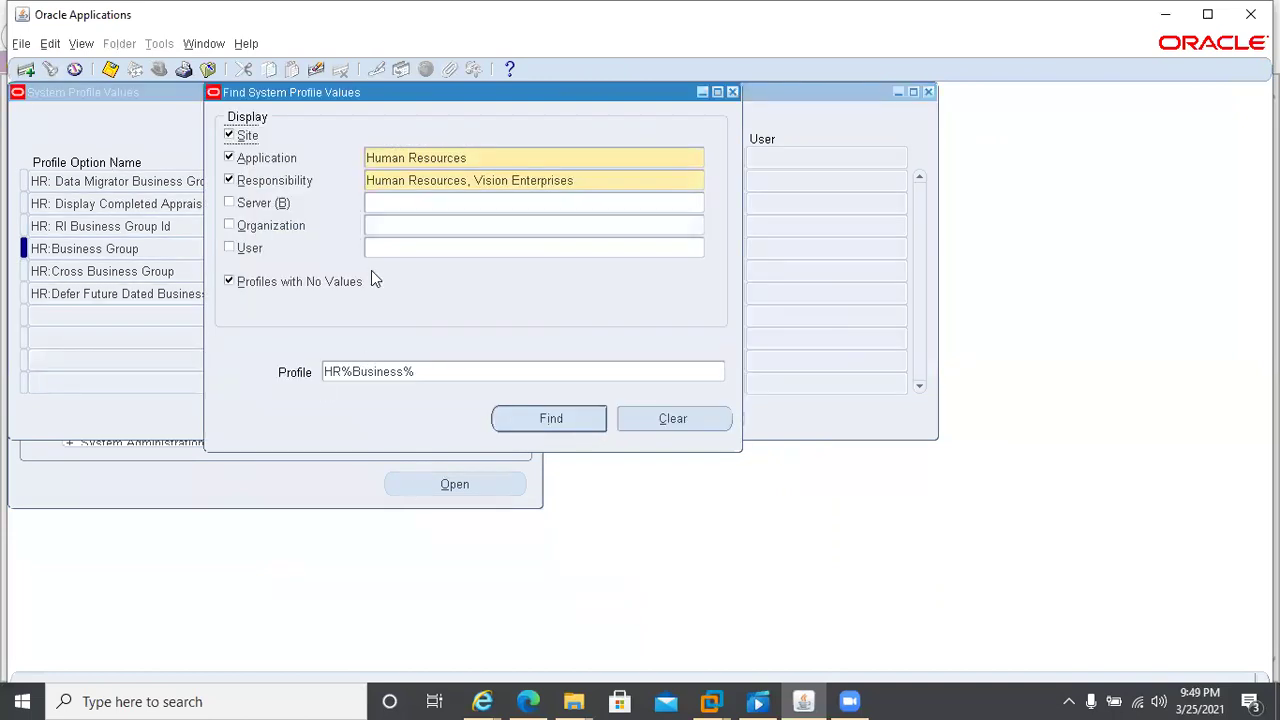
pyautogui.click(603, 180)
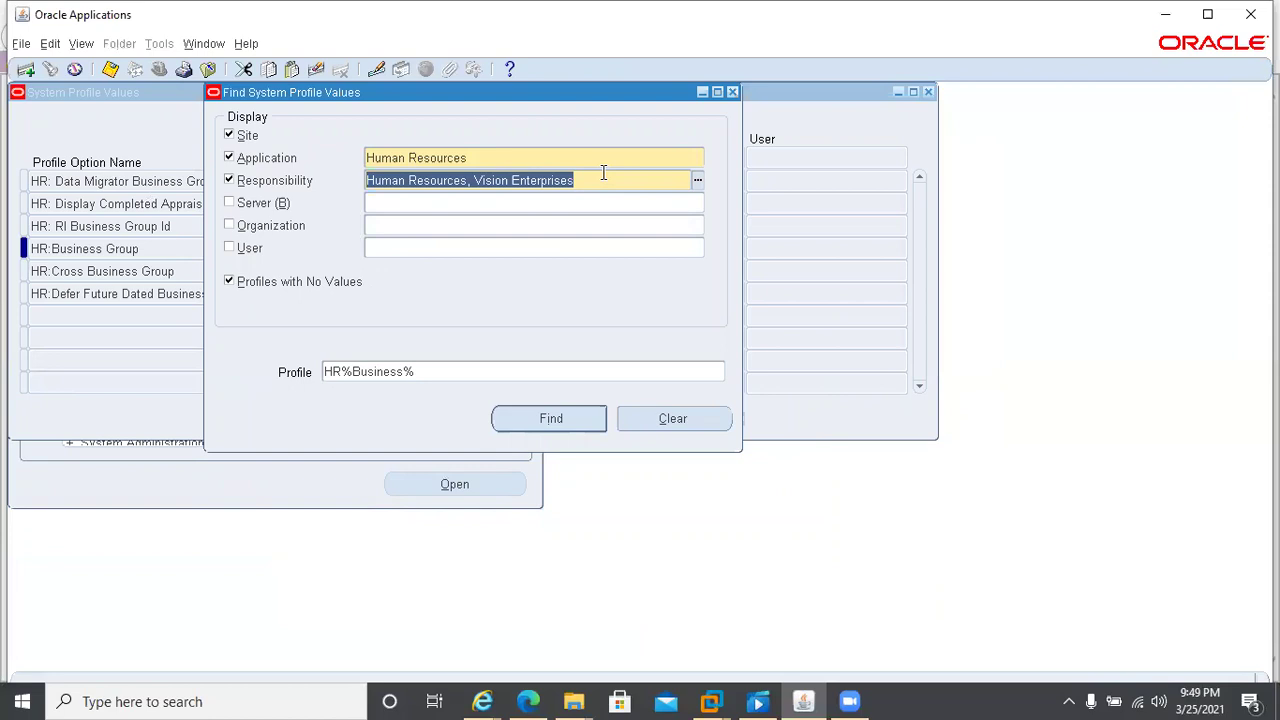
pyautogui.write('CCL')
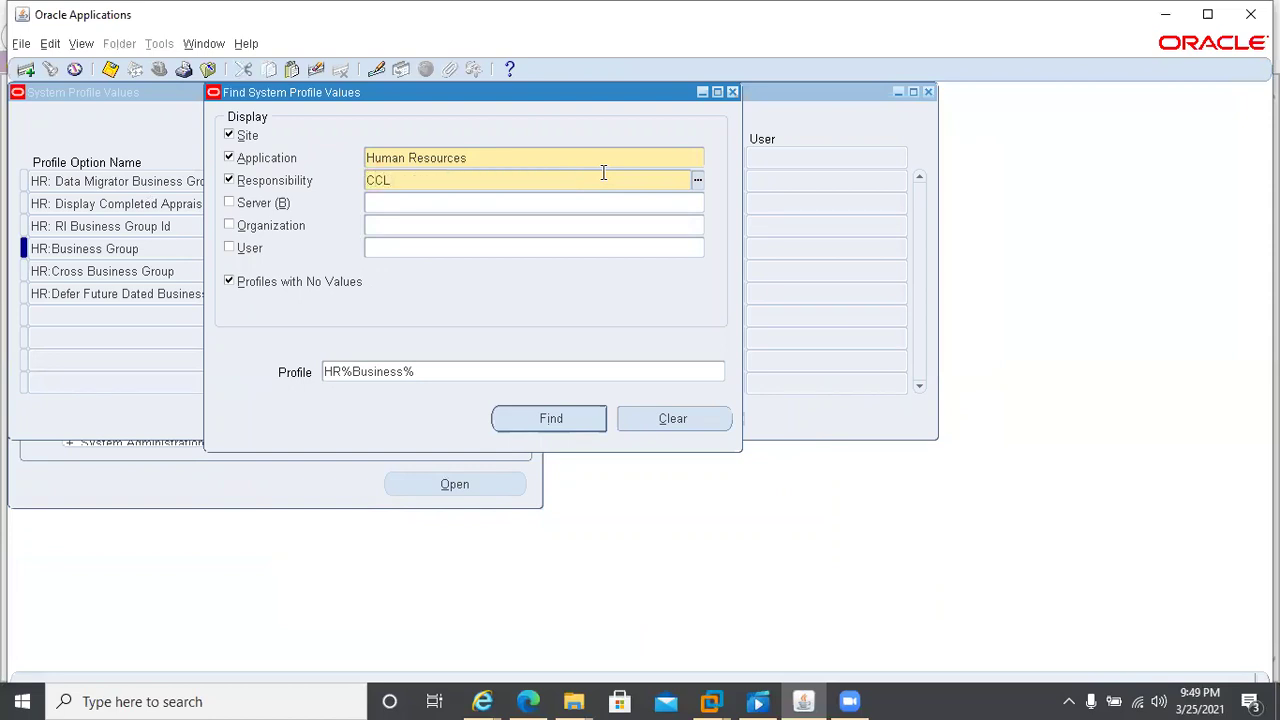
pyautogui.write('% Humsna')
pyautogui.press('Tab')
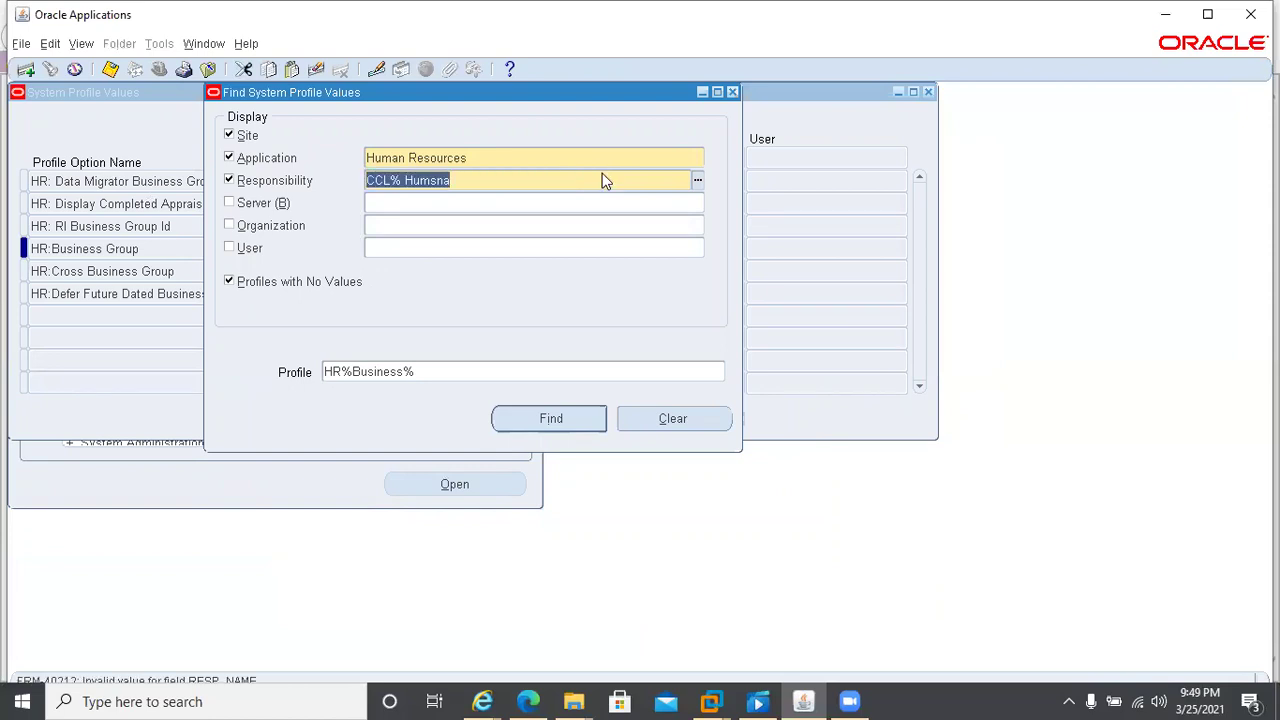
pyautogui.click(604, 173)
pyautogui.press('BackSpace')
pyautogui.press('BackSpace')
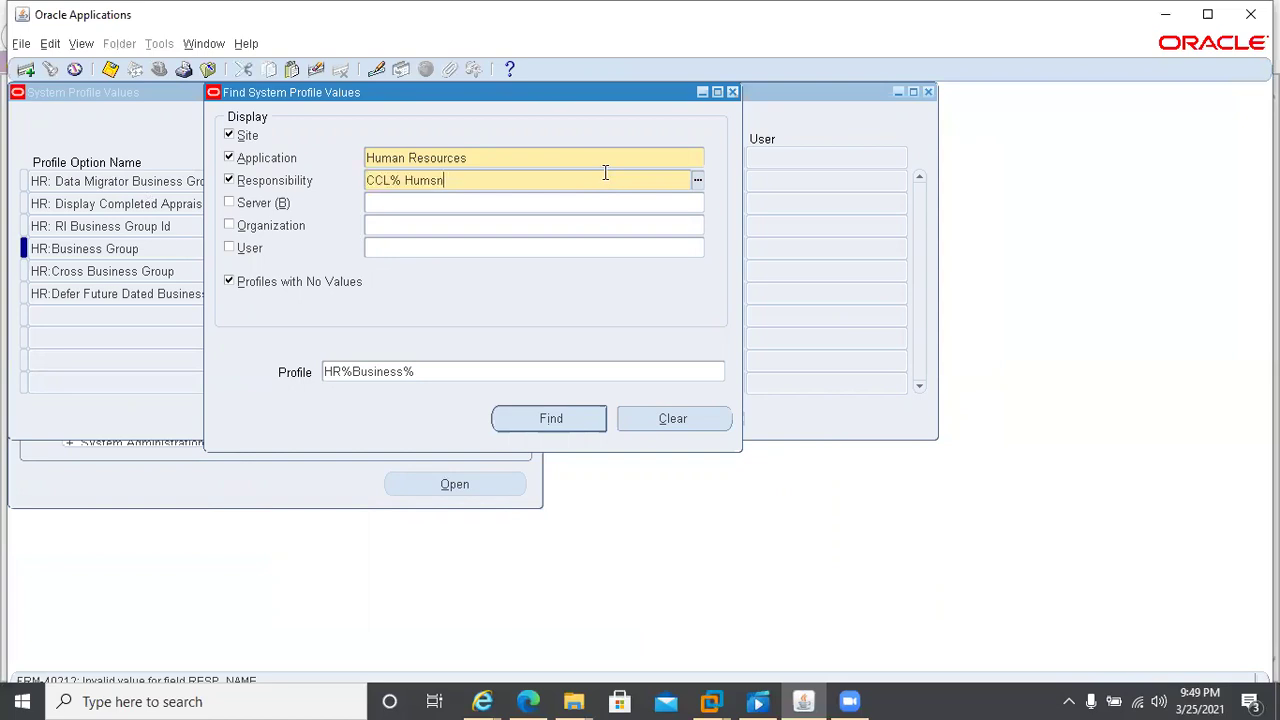
pyautogui.press('BackSpace')
pyautogui.press('BackSpace')
pyautogui.write('m')
pyautogui.press('Tab')
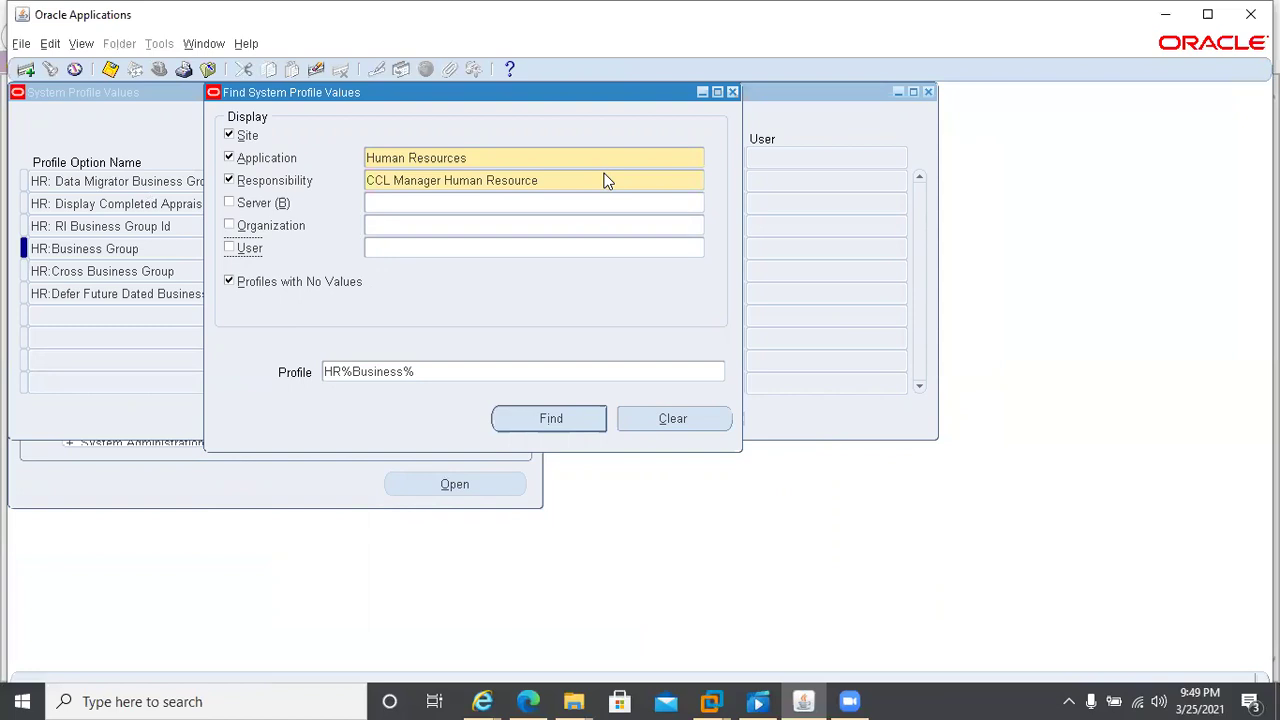
pyautogui.click(560, 422)
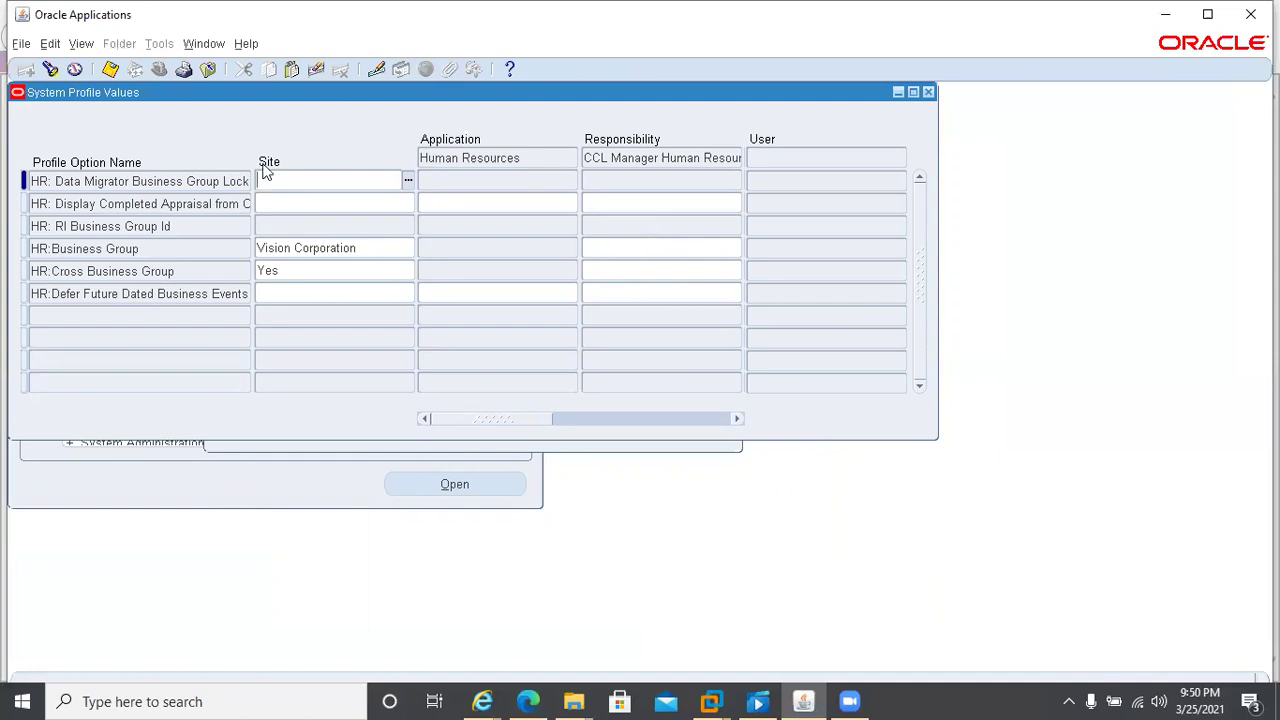
# - Check the HR:Business Group site value (Vision Corporation), then bring back the profile search
pyautogui.click(358, 250)
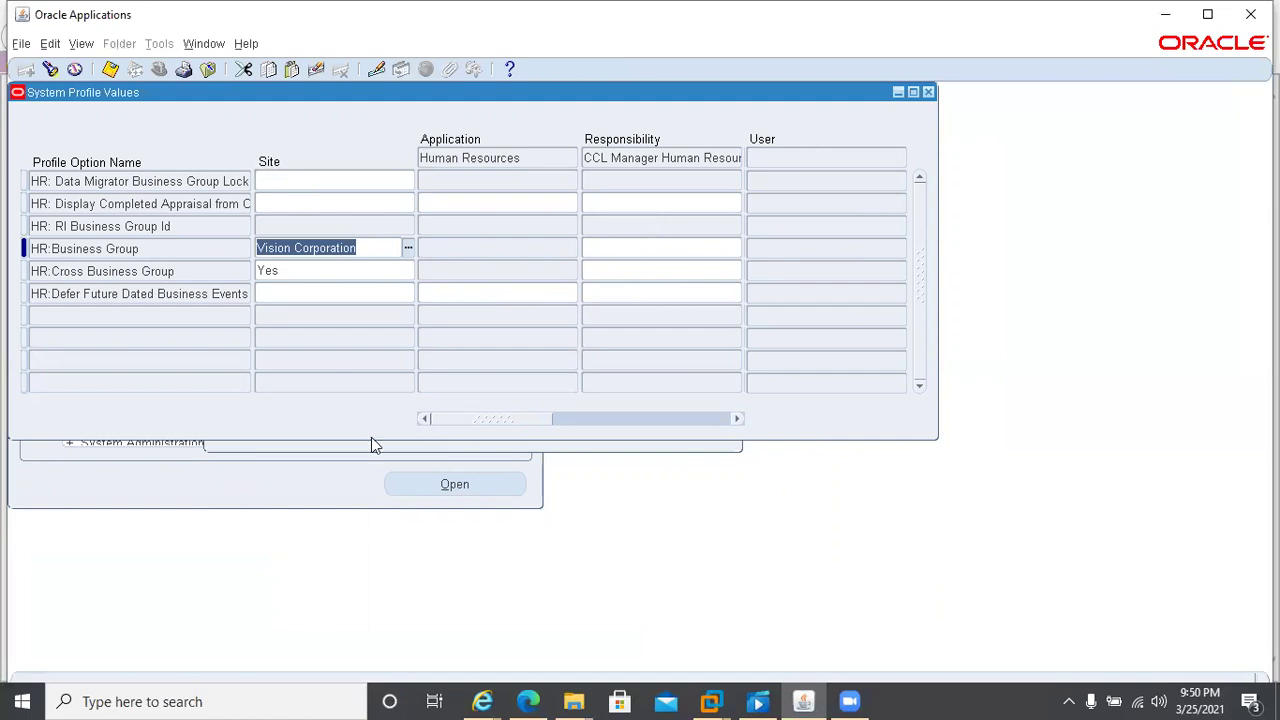
pyautogui.hotkey('ctrl', 'F11')
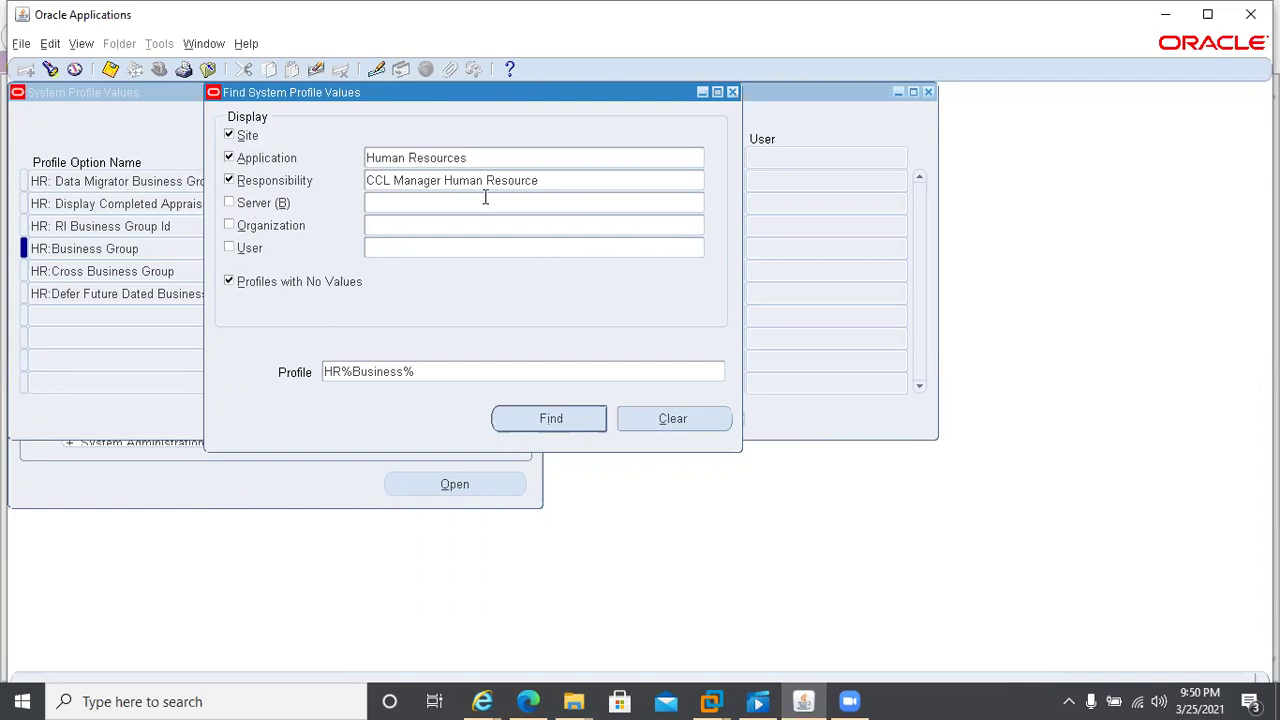
# - Search profile values for CCL HRMS Super User using the CCL%HRMS responsibility filter
pyautogui.click(607, 178)
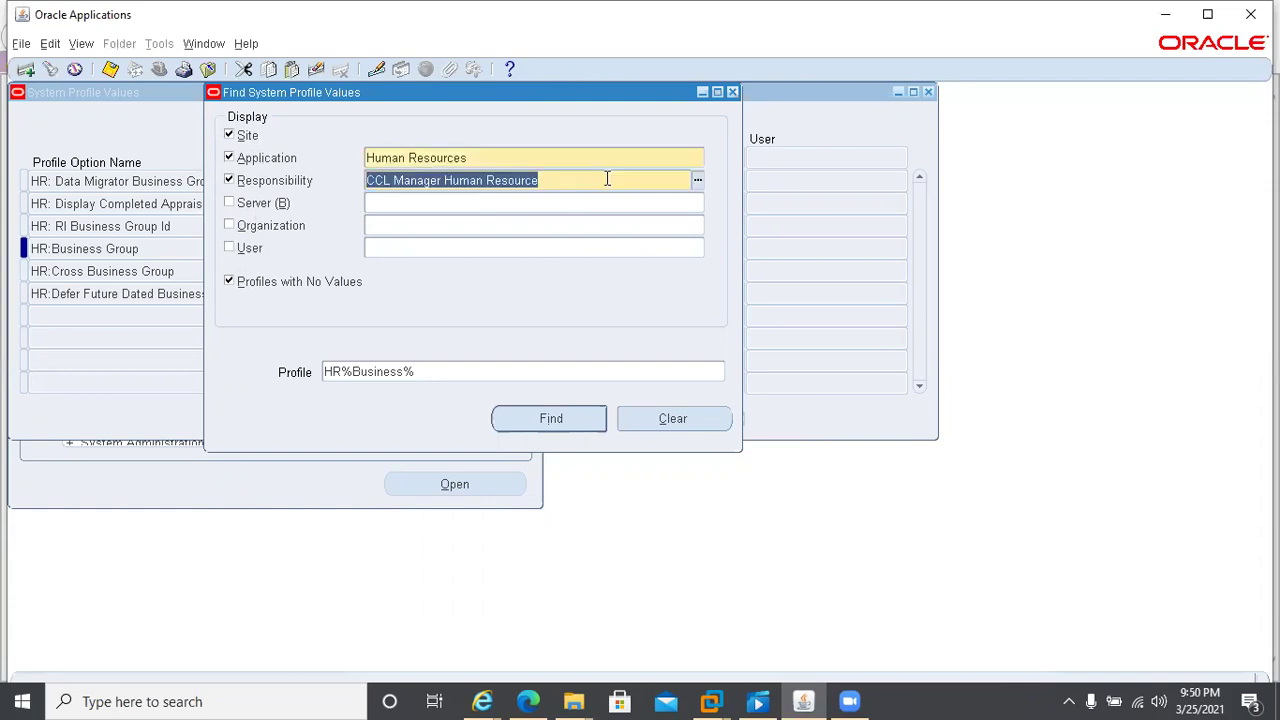
pyautogui.write('CCL')
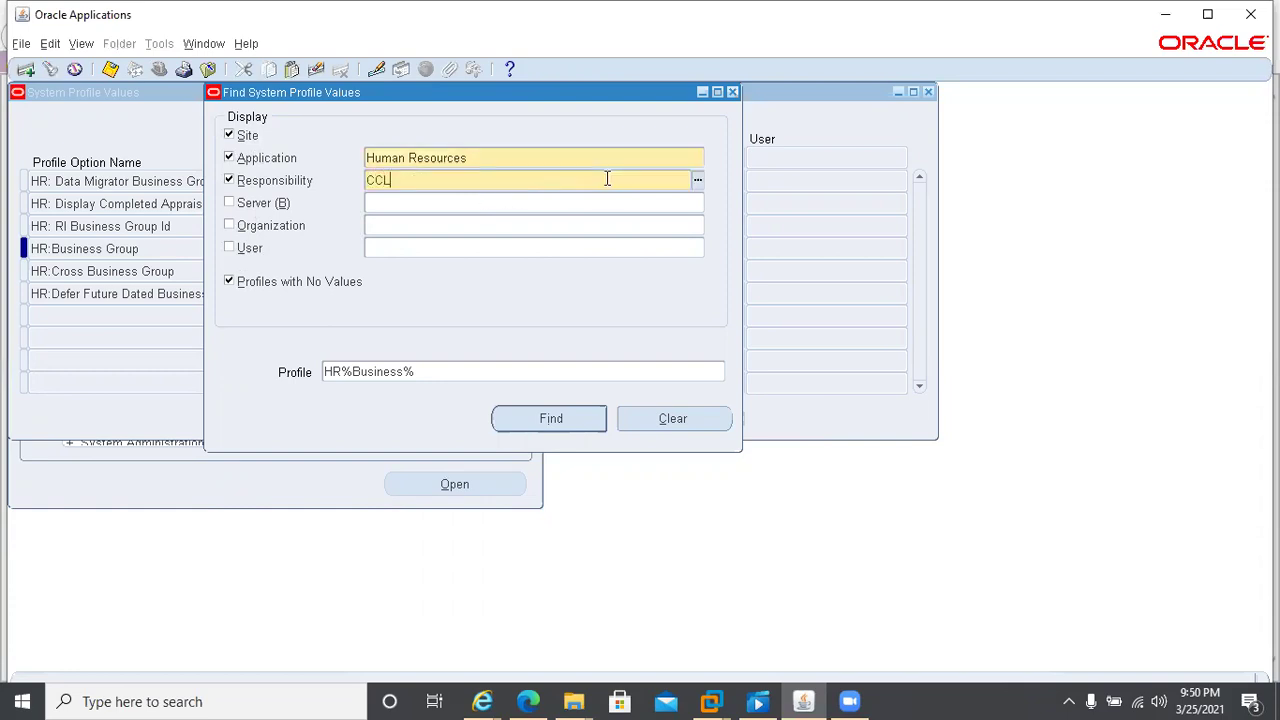
pyautogui.press('BackSpace')
pyautogui.write('%HRMS')
pyautogui.press('Tab')
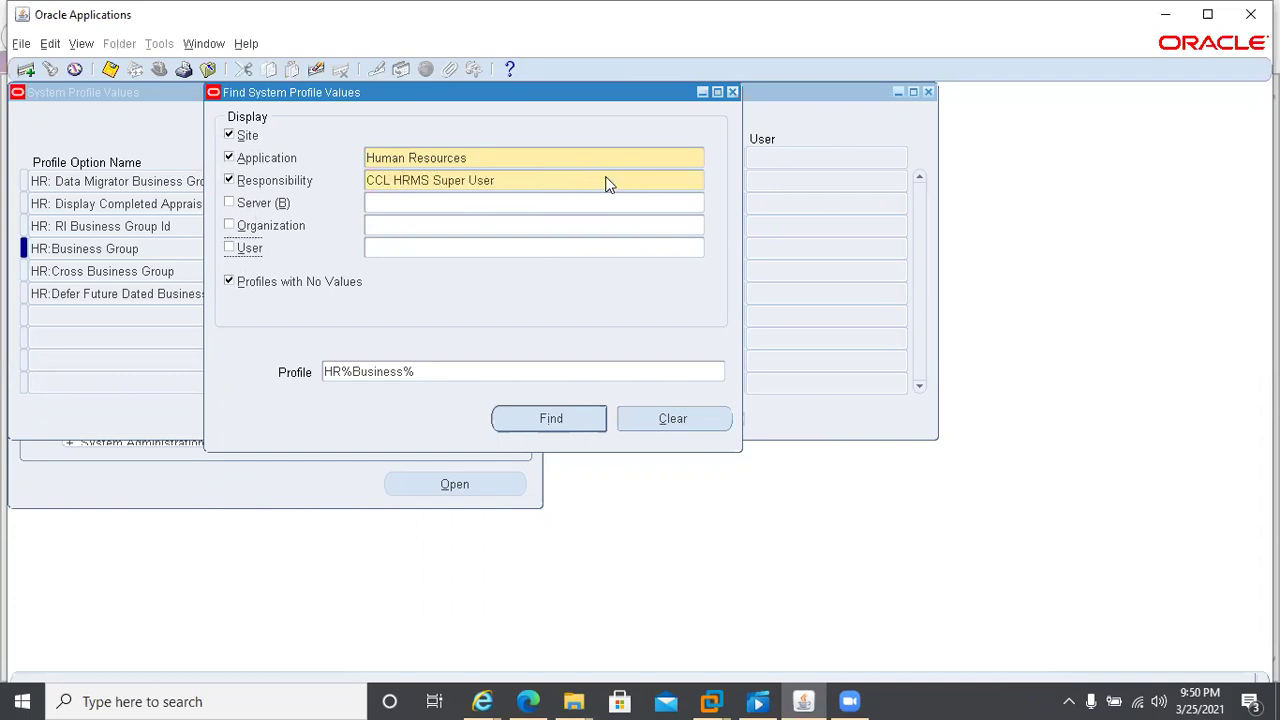
pyautogui.click(549, 425)
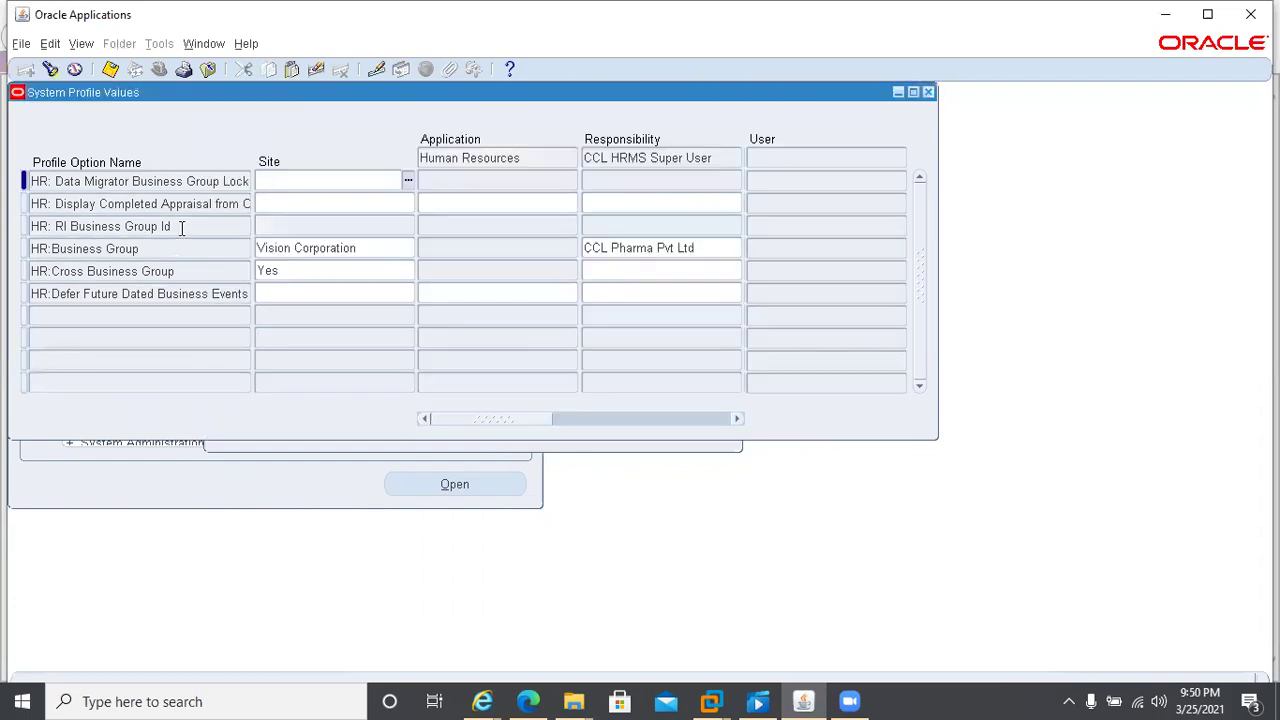
# - Delete the CCL Pharma Pvt Ltd business group value for CCL HRMS Super User, save, and reopen the search
pyautogui.click(709, 251)
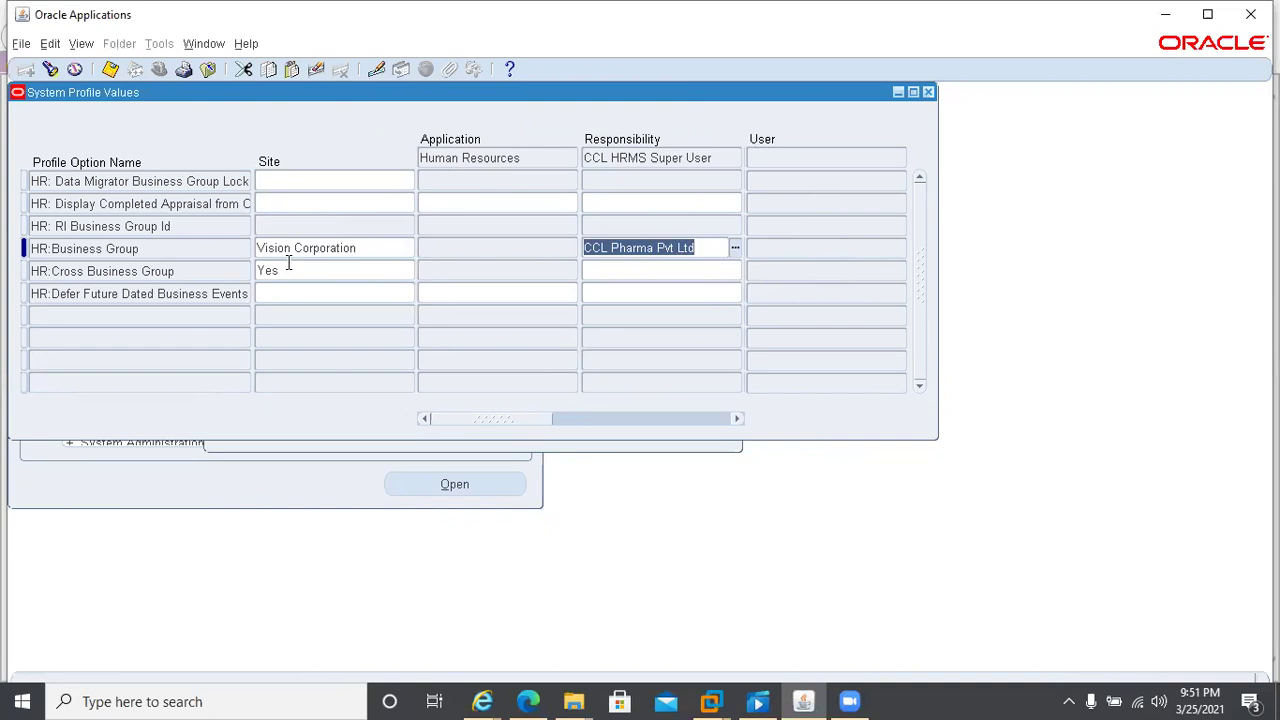
pyautogui.press('Delete')
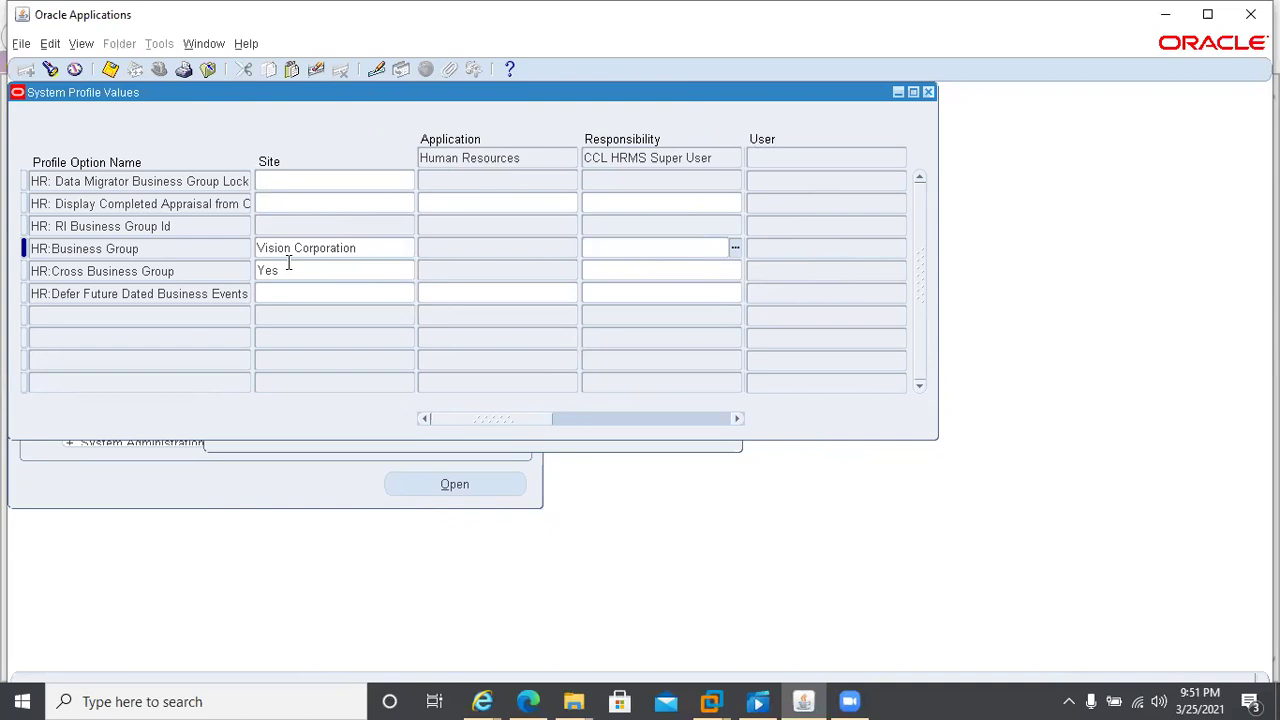
pyautogui.hotkey('ctrl', 's')
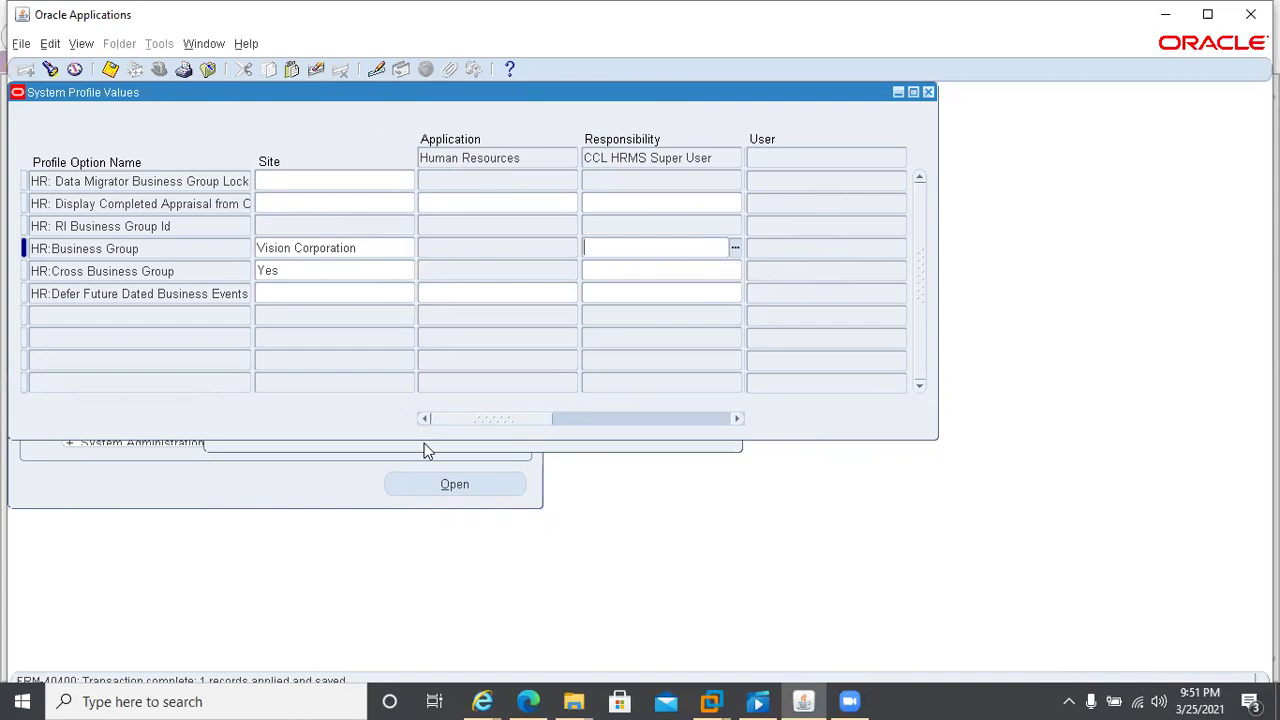
pyautogui.hotkey('ctrl', 'f')
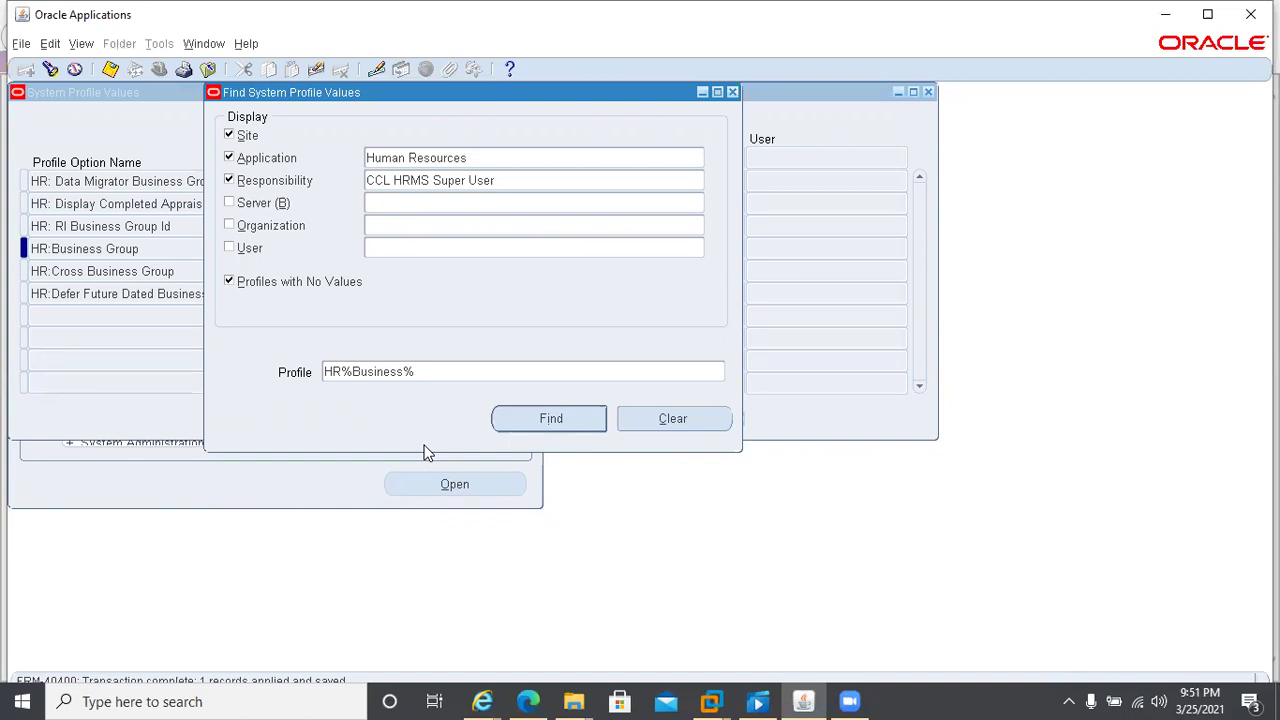
# - Close the profile windows and switch to the CCL HRMS Super User responsibility
pyautogui.click(634, 206)
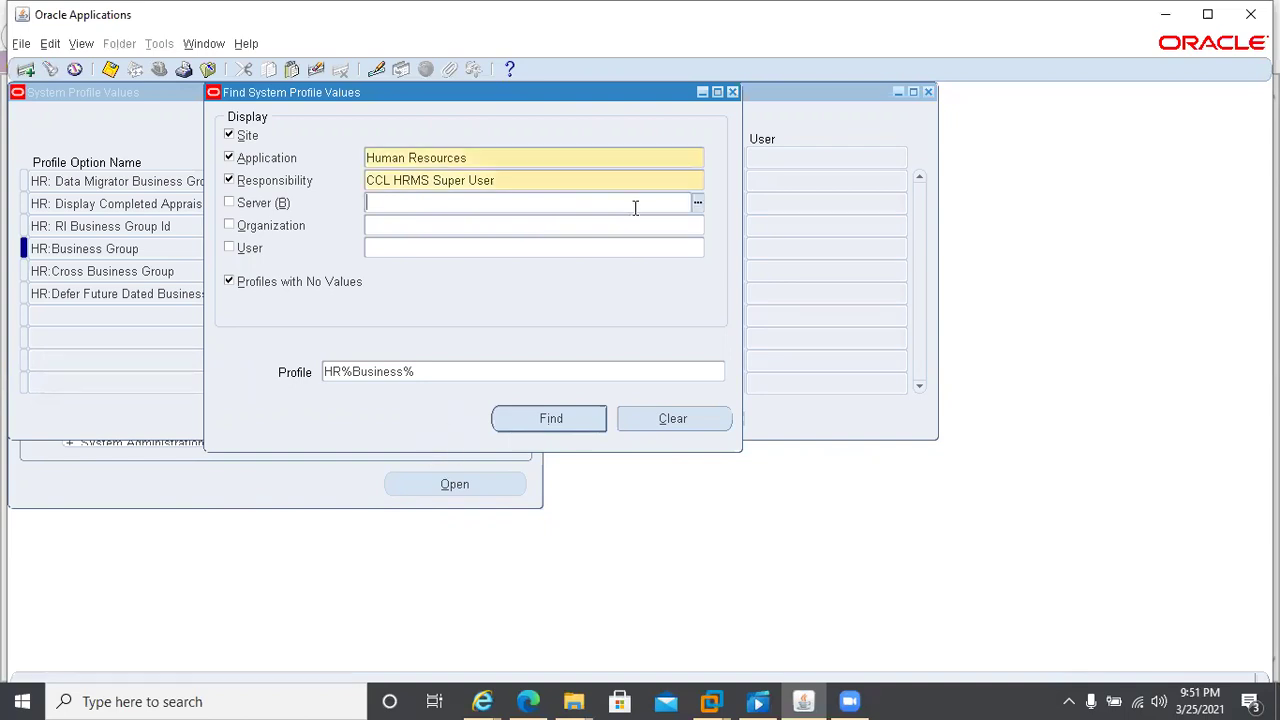
pyautogui.click(731, 92)
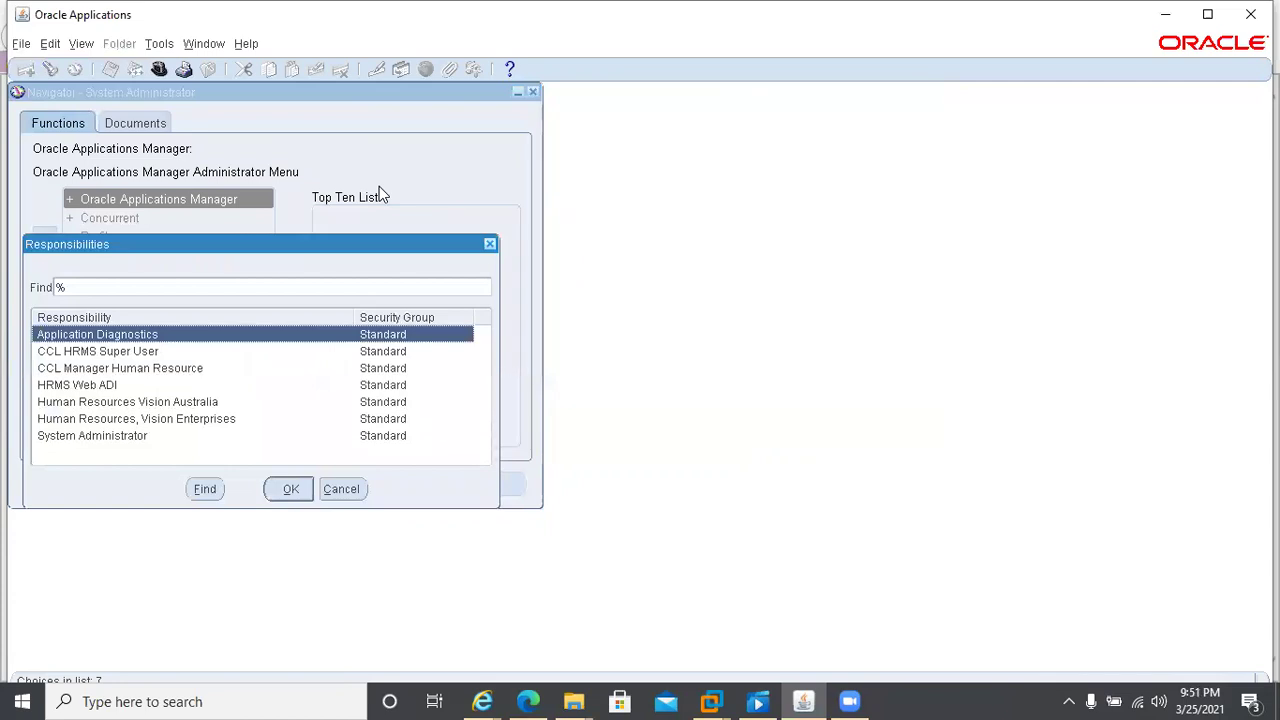
pyautogui.press('Down')
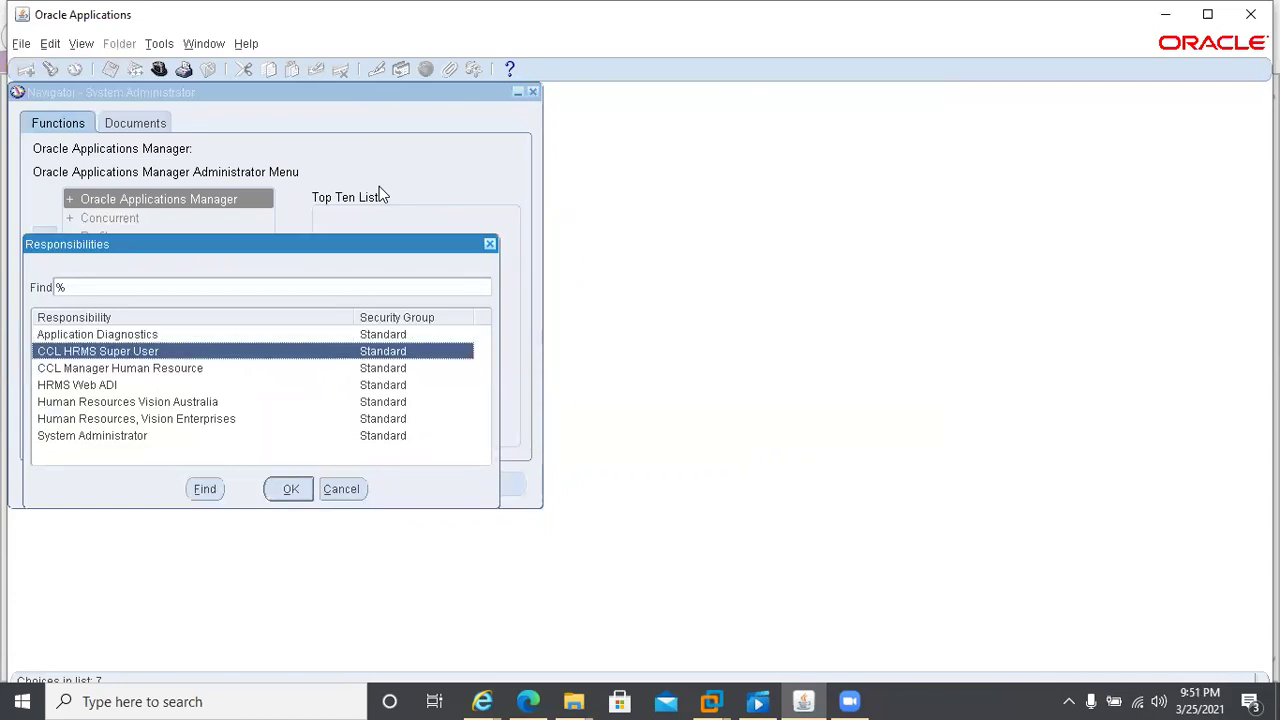
pyautogui.doubleClick(112, 351)
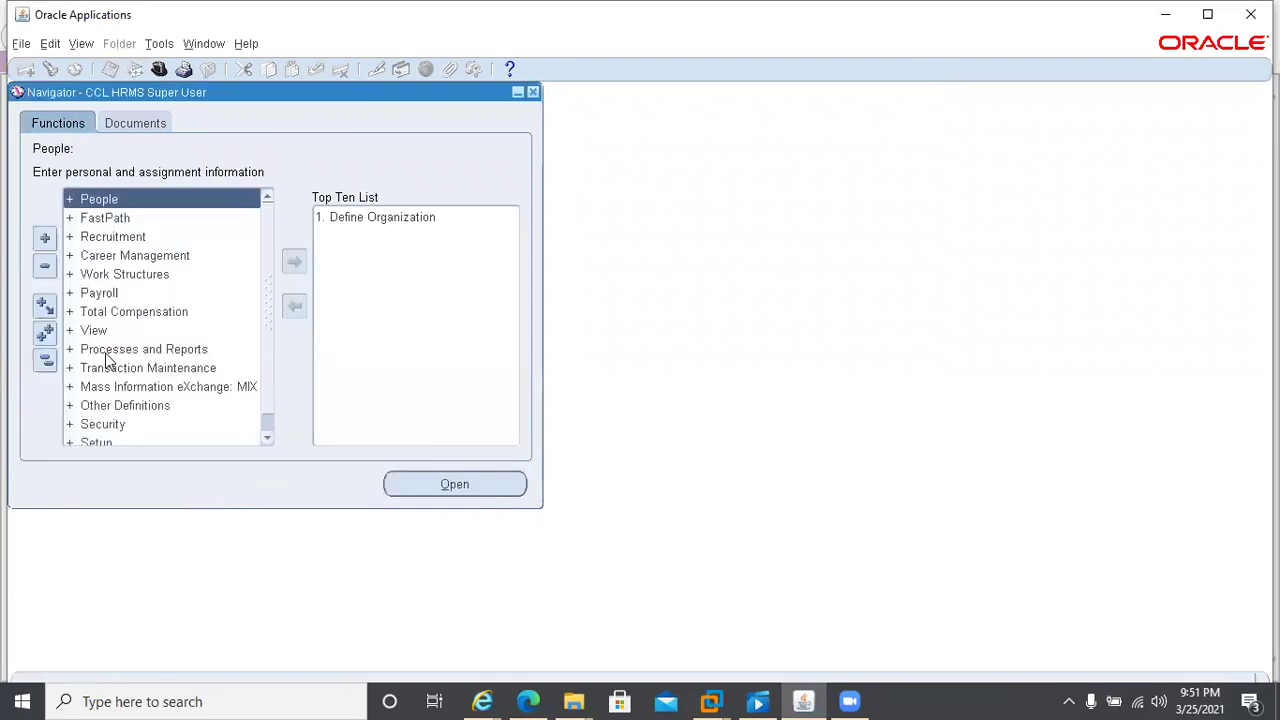
# - Launch People > Enter and Maintain, dismiss the APP-PER-52803 error, and start switching responsibility
pyautogui.press('Return')
pyautogui.press('Return')
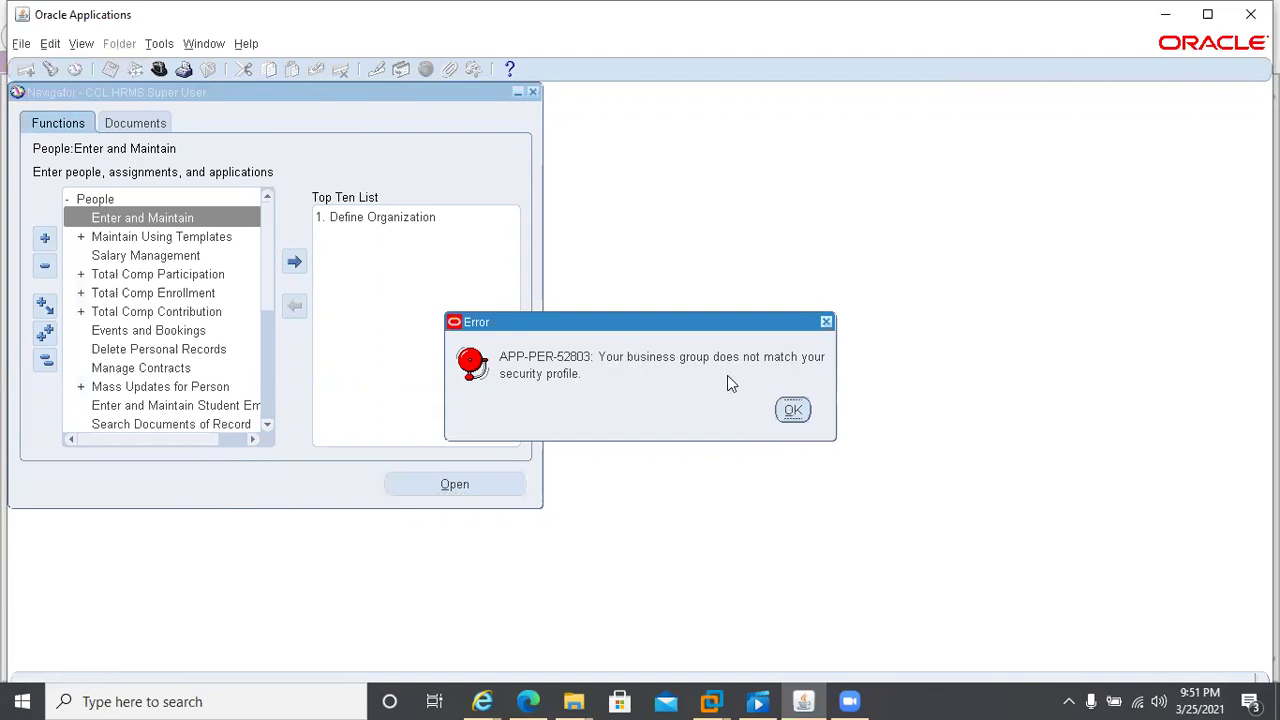
pyautogui.click(793, 412)
pyautogui.hotkey('alt', 'f')
# - Back in System Administrator, open System profile values with Application and Responsibility ticked, application Human Resources
pyautogui.press('w')
pyautogui.press('s')
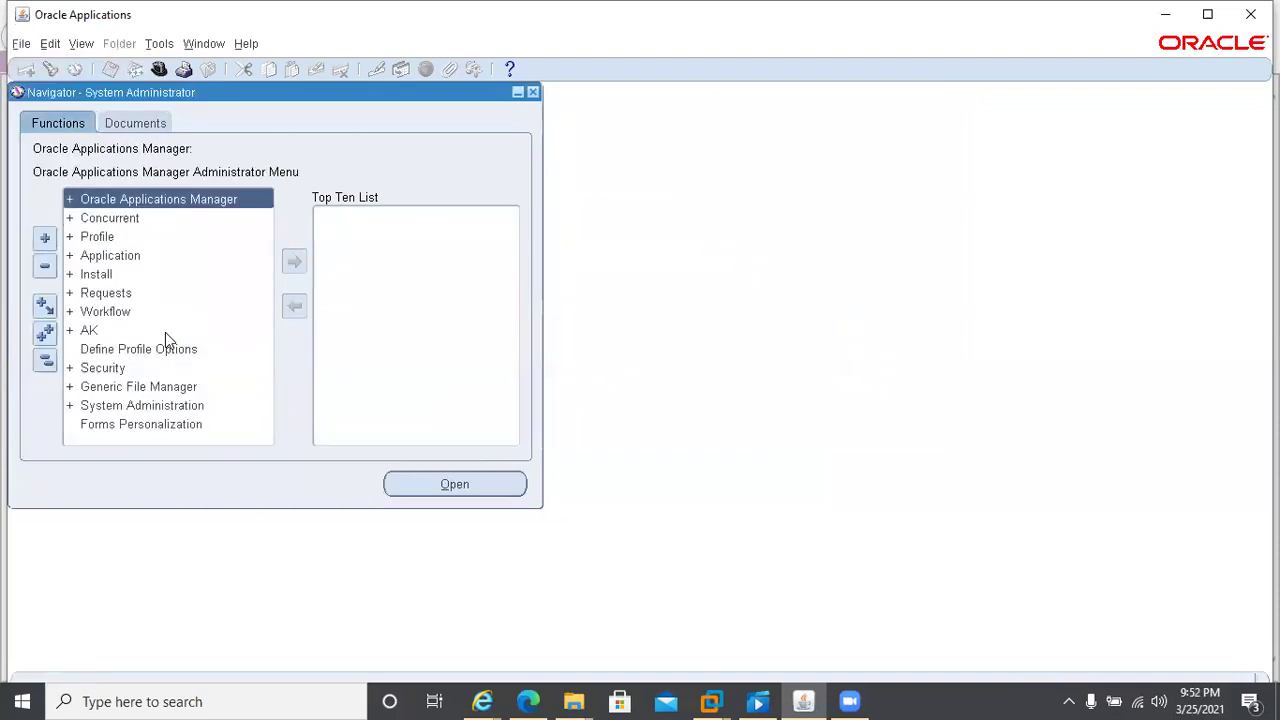
pyautogui.press('Down')
pyautogui.press('Down')
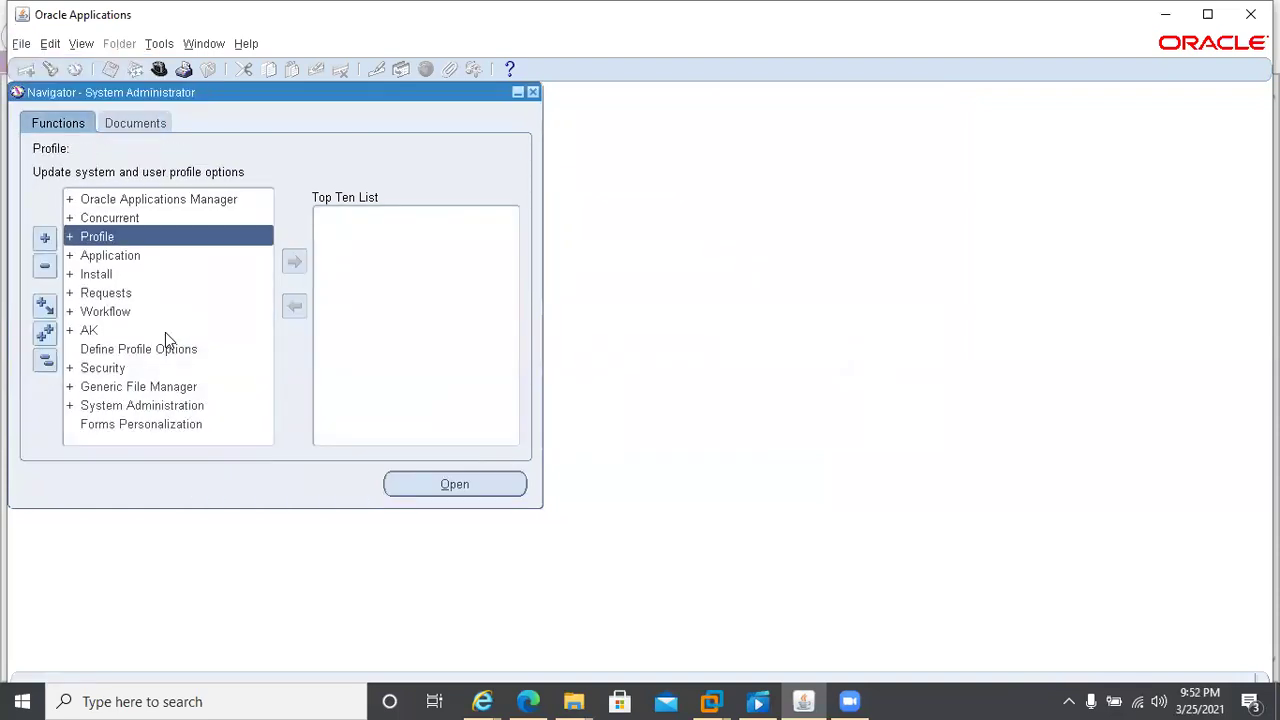
pyautogui.press('Return')
pyautogui.press('Return')
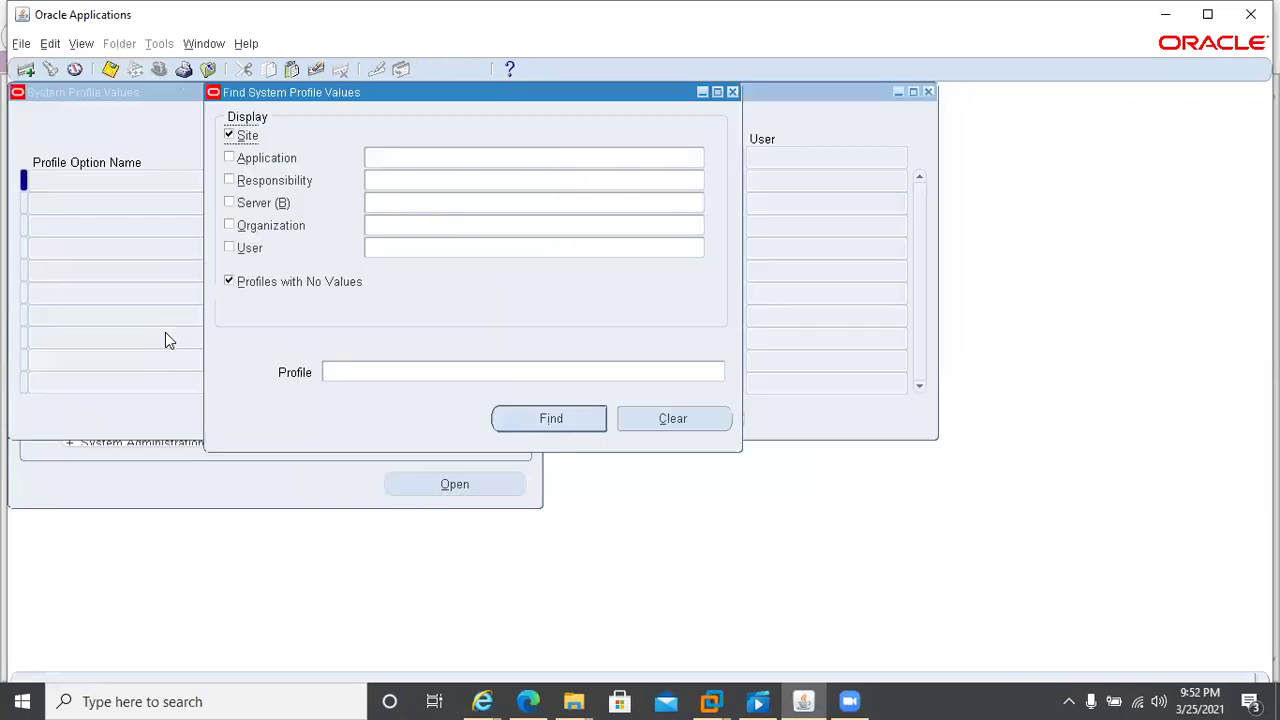
pyautogui.click(253, 158)
pyautogui.click(253, 180)
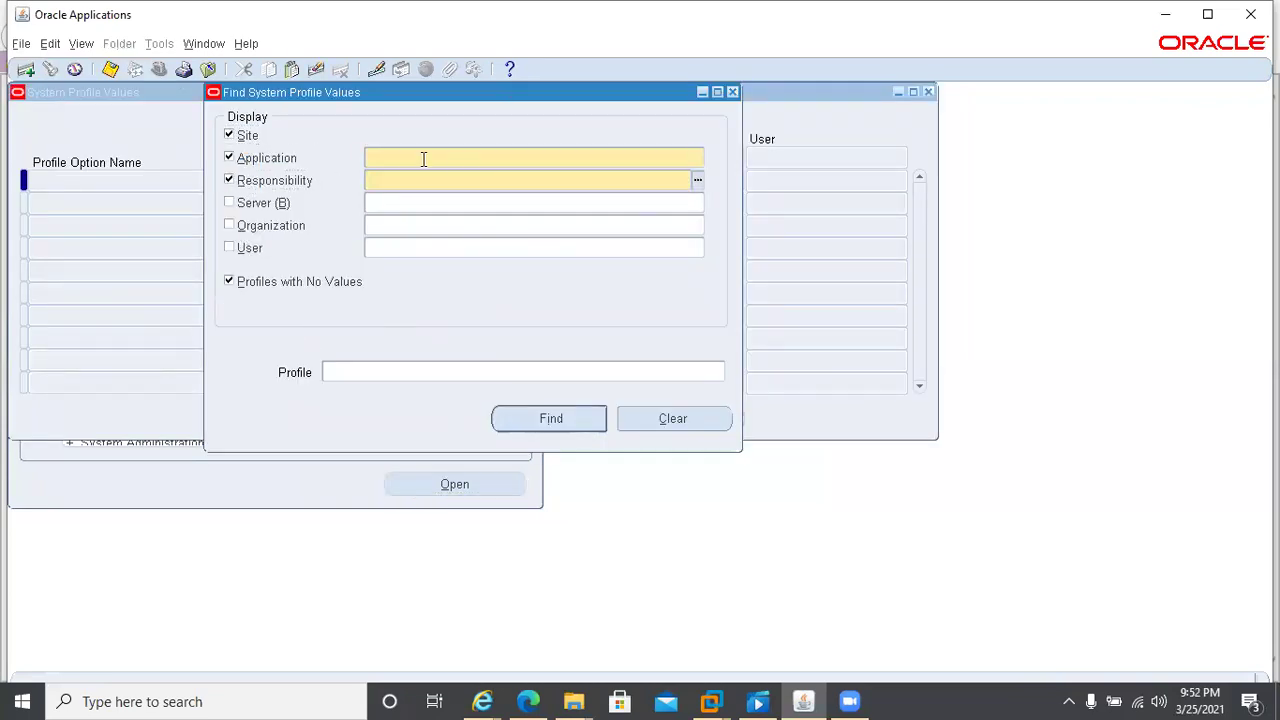
pyautogui.click(423, 159)
pyautogui.write('human')
pyautogui.press('Tab')
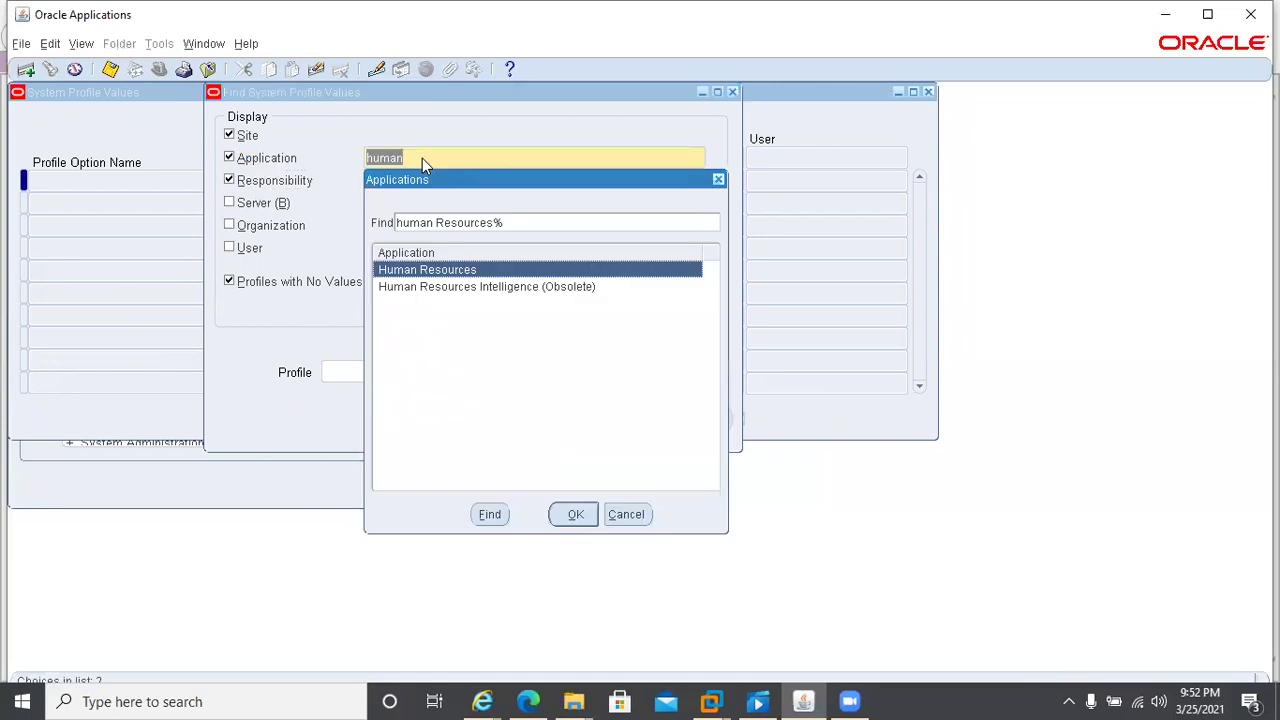
pyautogui.press('Return')
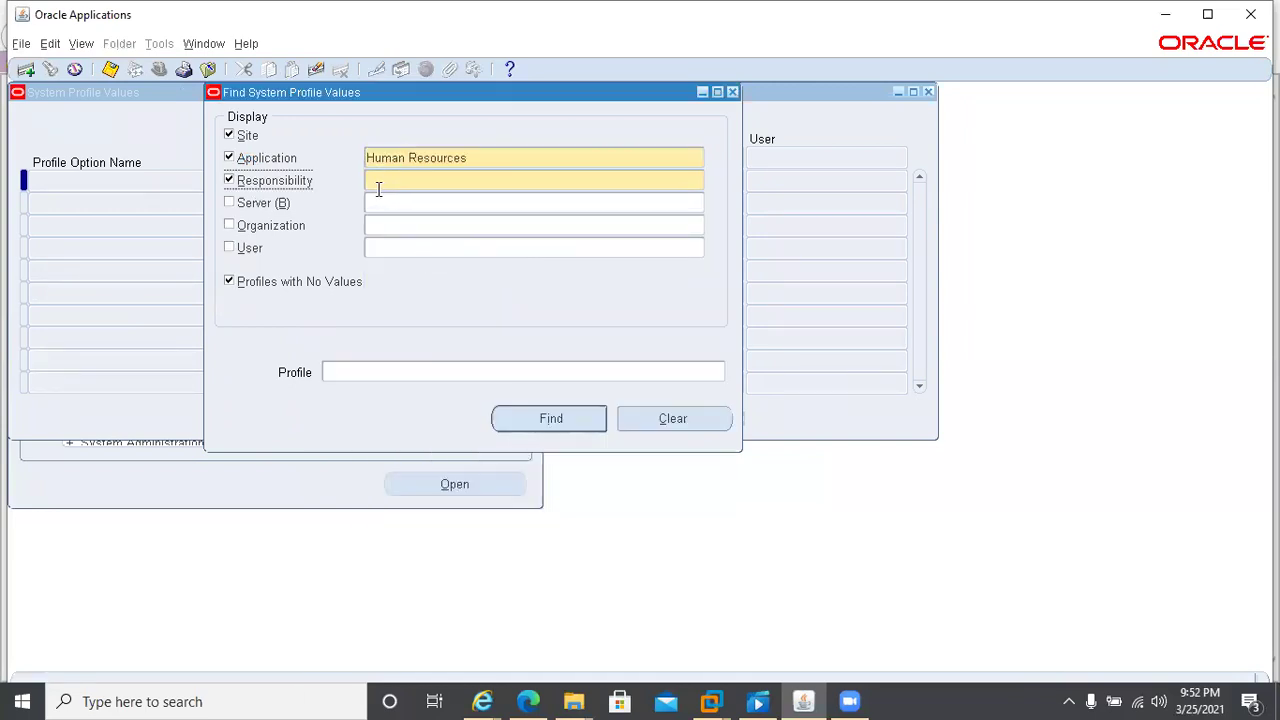
# - Search for profile %HR%Securi% under the CCL HRMS Super User responsibility
pyautogui.click(373, 180)
pyautogui.write('cl')
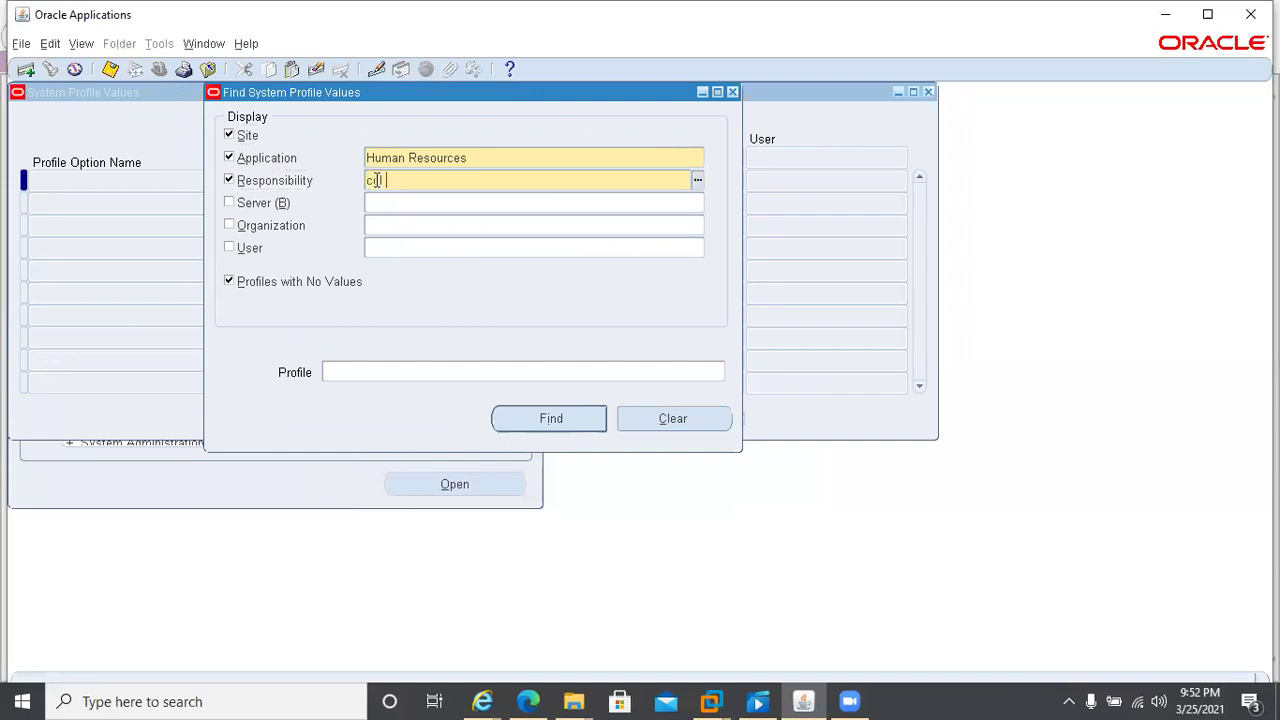
pyautogui.write('cl hrms')
pyautogui.press('Tab')
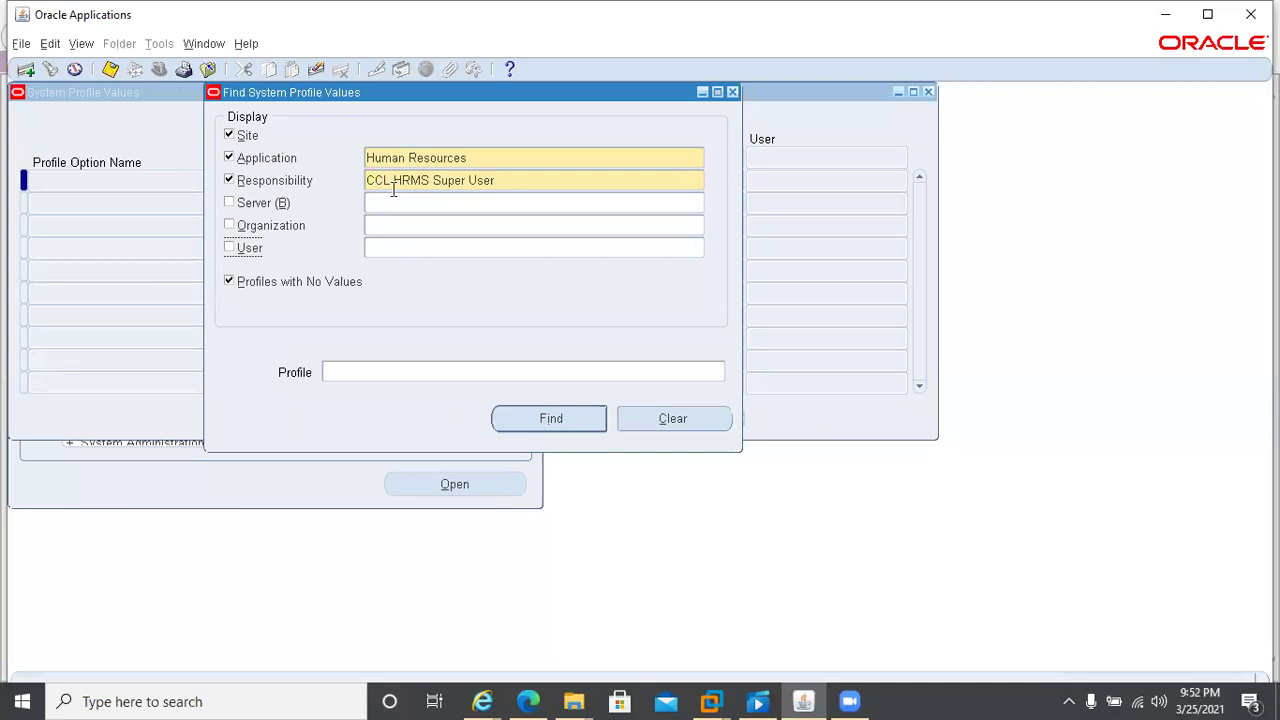
pyautogui.click(359, 370)
pyautogui.write('%')
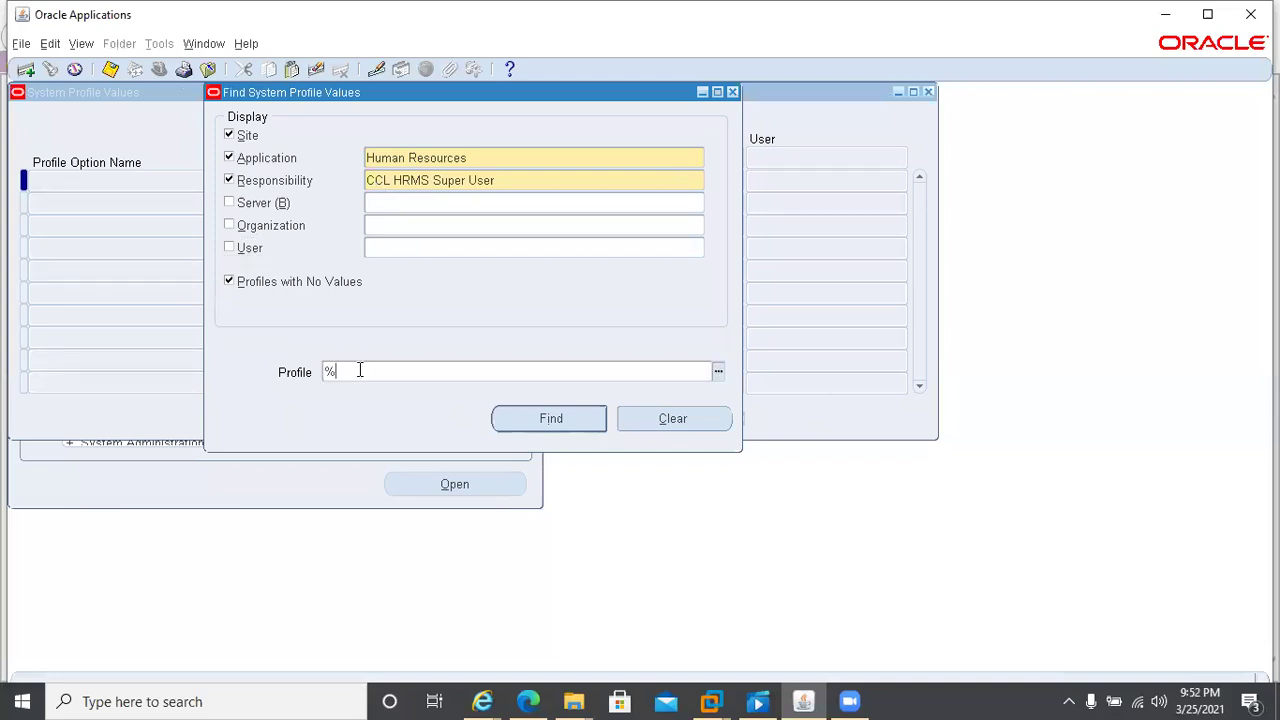
pyautogui.write('HR%Suec')
pyautogui.press('BackSpace')
pyautogui.press('BackSpace')
pyautogui.write('ecuri%')
pyautogui.press('Tab')
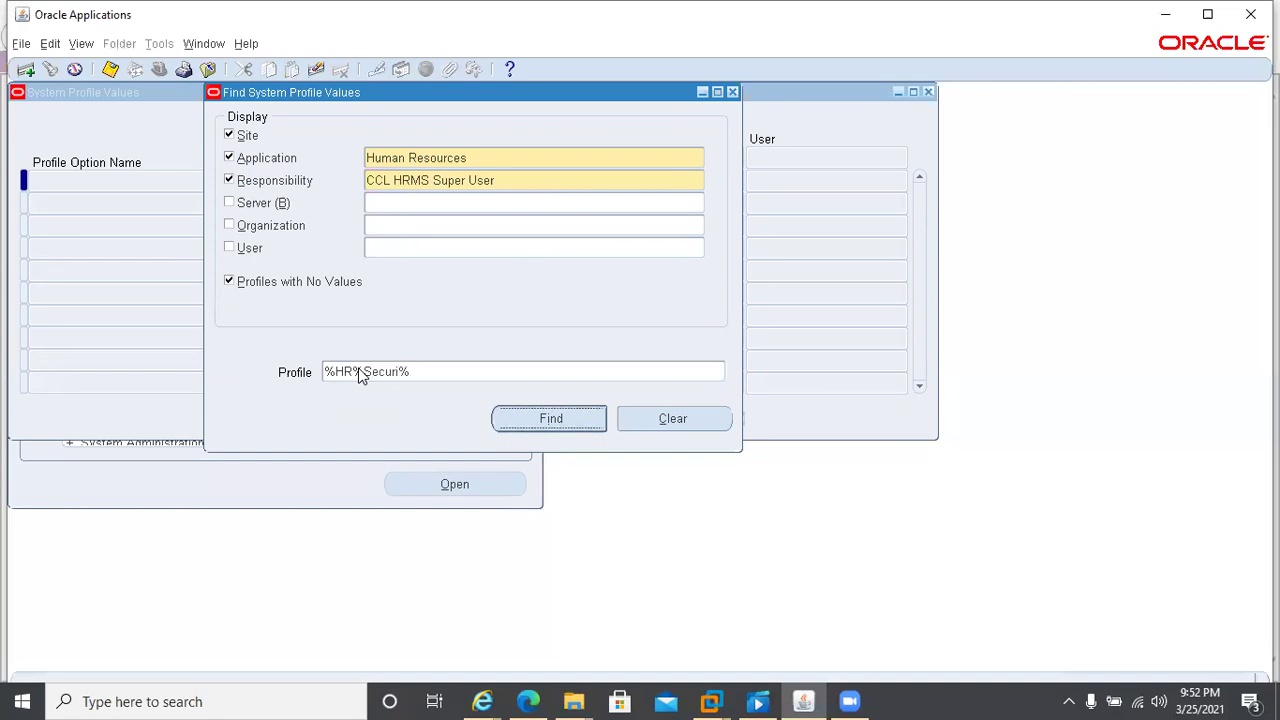
pyautogui.press('Return')
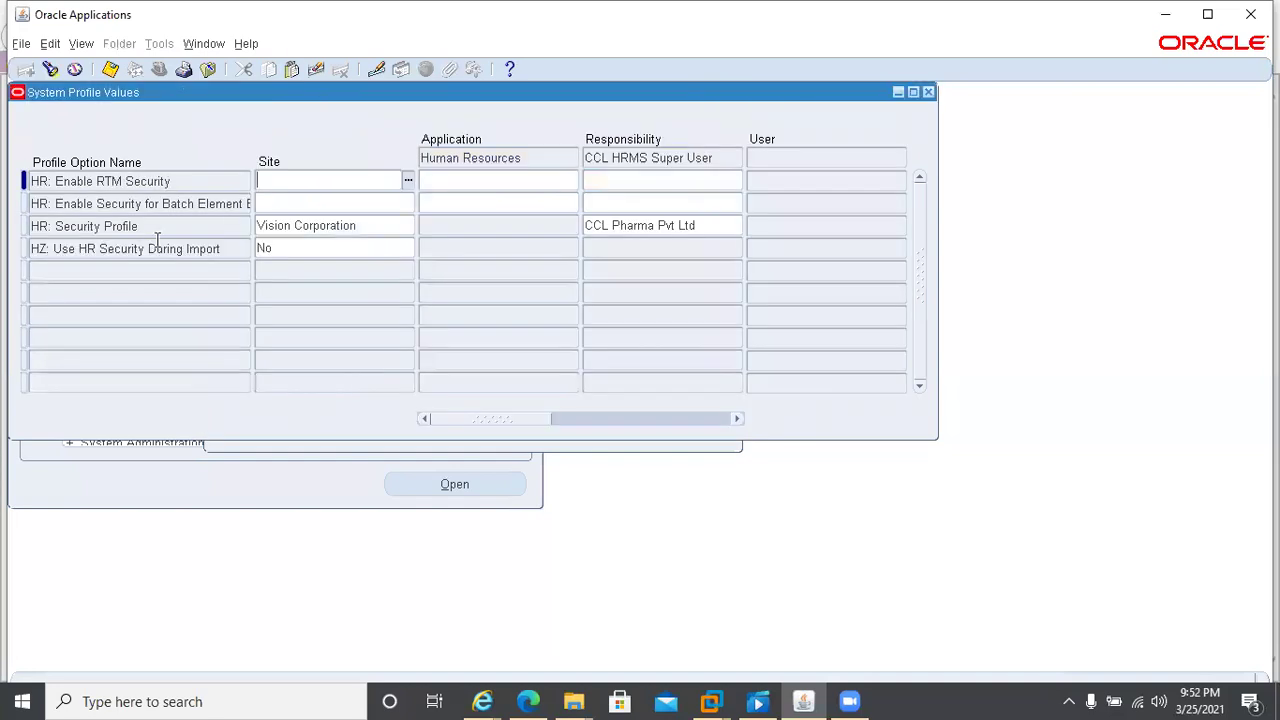
# - Clear CCL Pharma Pvt Ltd from HR: Security Profile for CCL HRMS Super User, save, and close the window
pyautogui.click(697, 224)
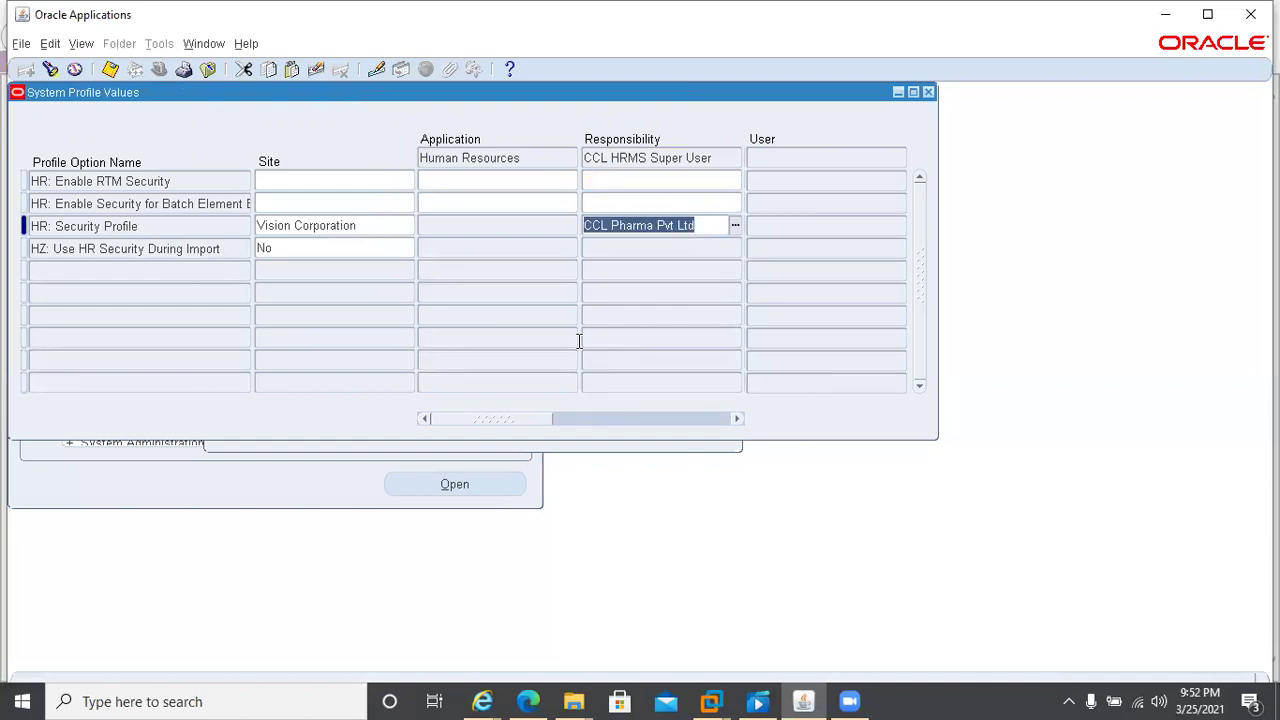
pyautogui.press('Delete')
pyautogui.hotkey('ctrl', 's')
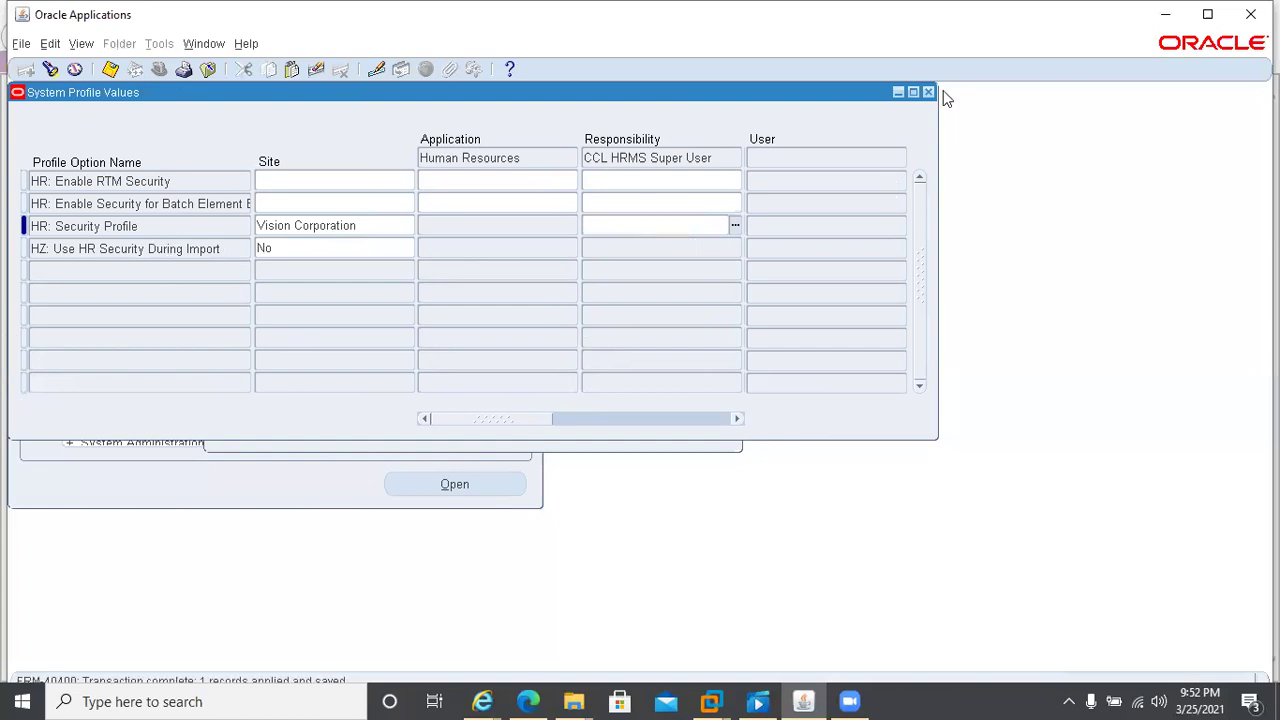
pyautogui.click(928, 92)
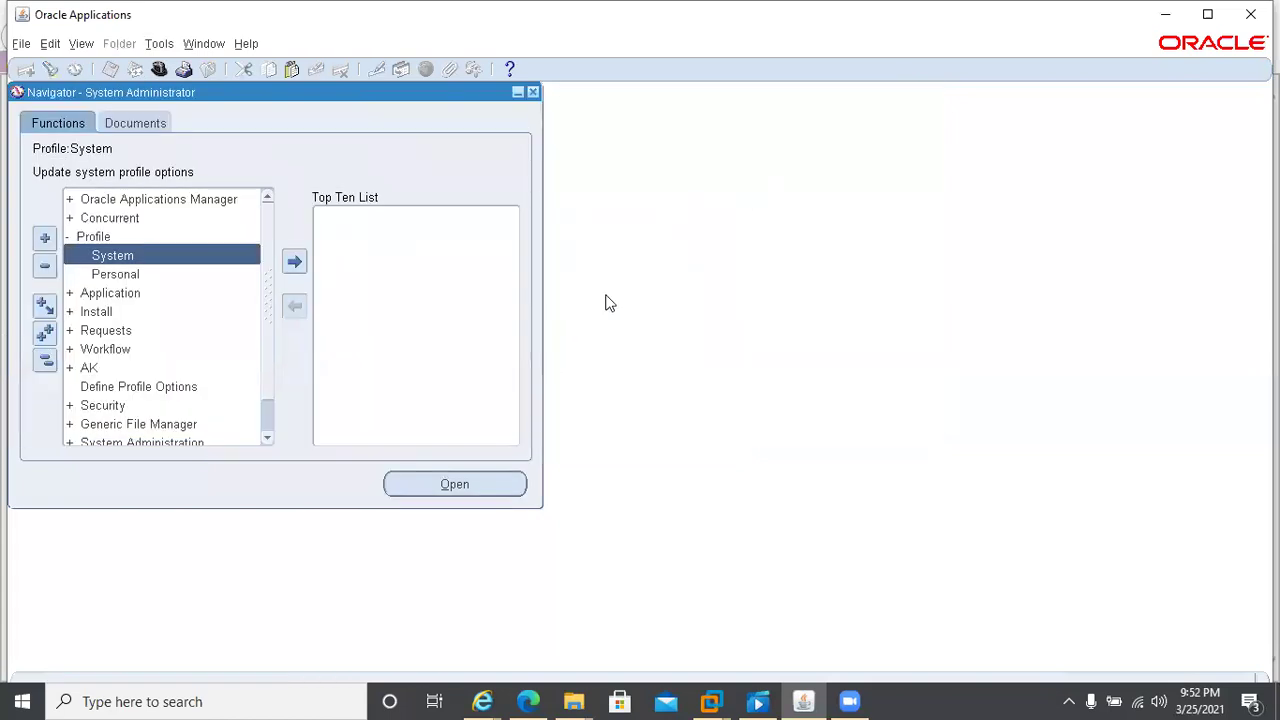
# - Switch the responsibility to CCL HRMS Super User
pyautogui.hotkey('alt', 'f')
pyautogui.press('w')
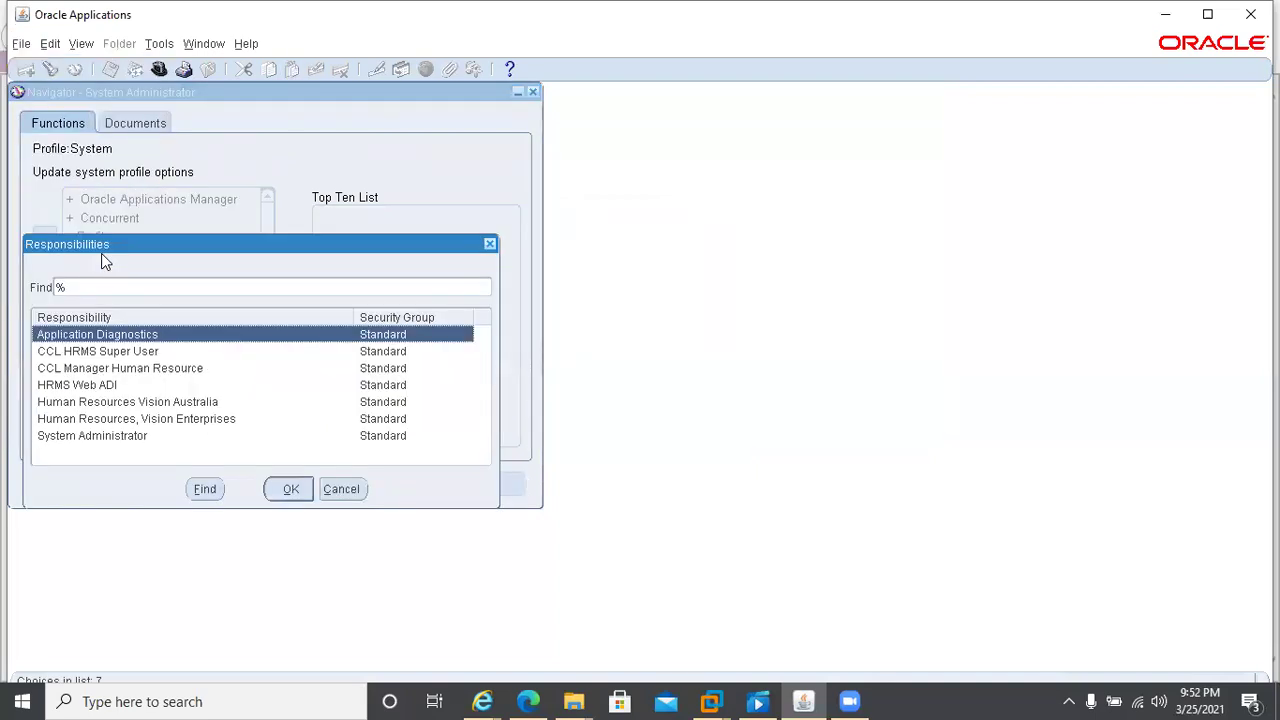
pyautogui.write('cCL')
pyautogui.press('Return')
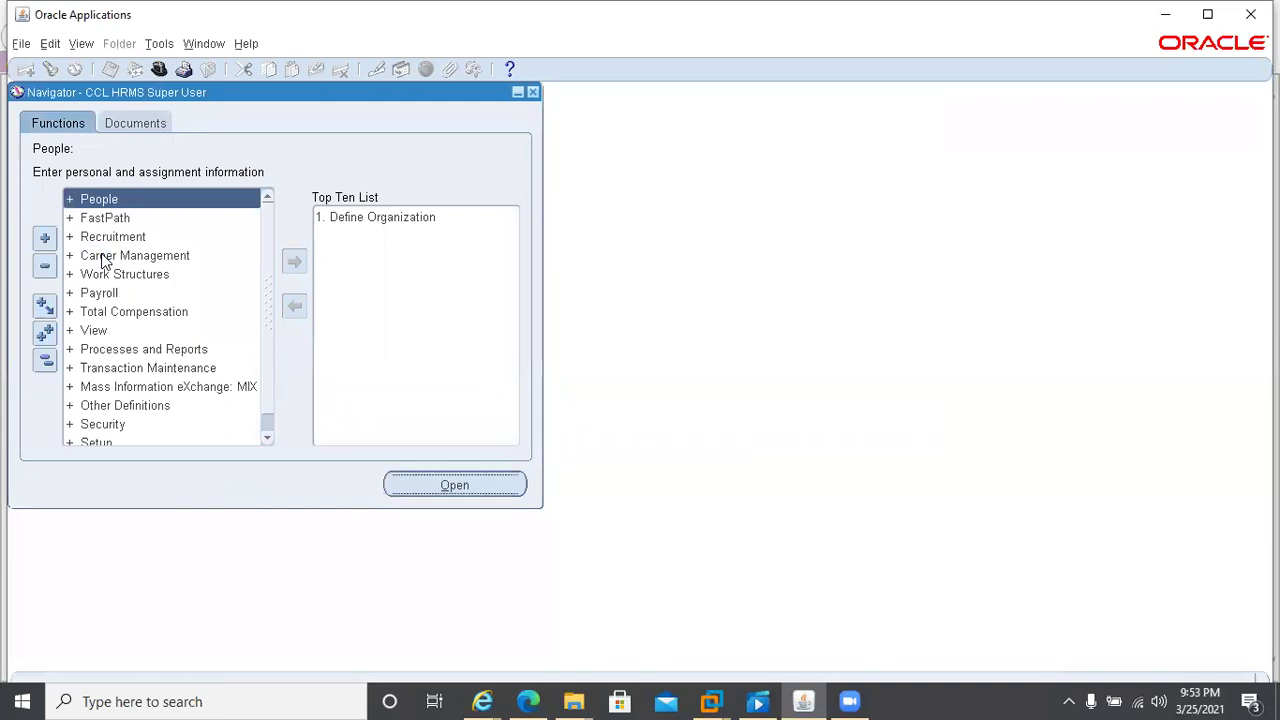
# - Open People > Enter and Maintain, list all Full Names with %, then cancel the list
pyautogui.press('Return')
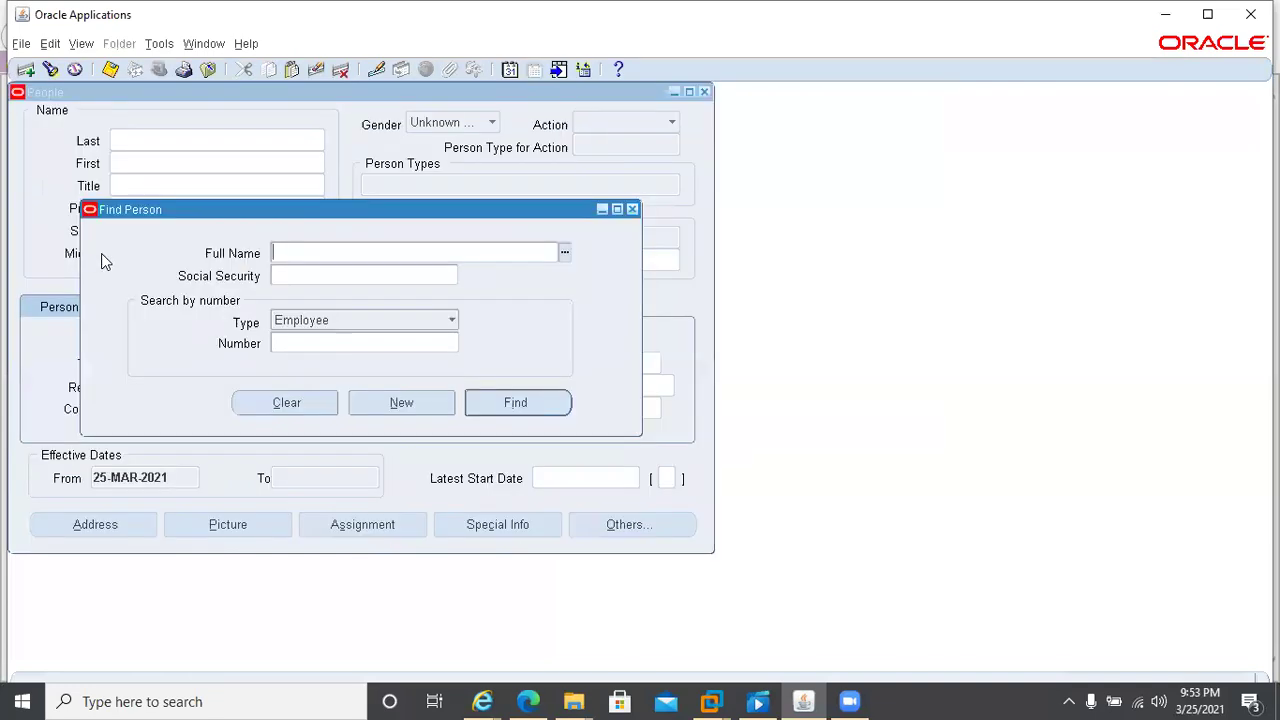
pyautogui.hotkey('ctrl', 'l')
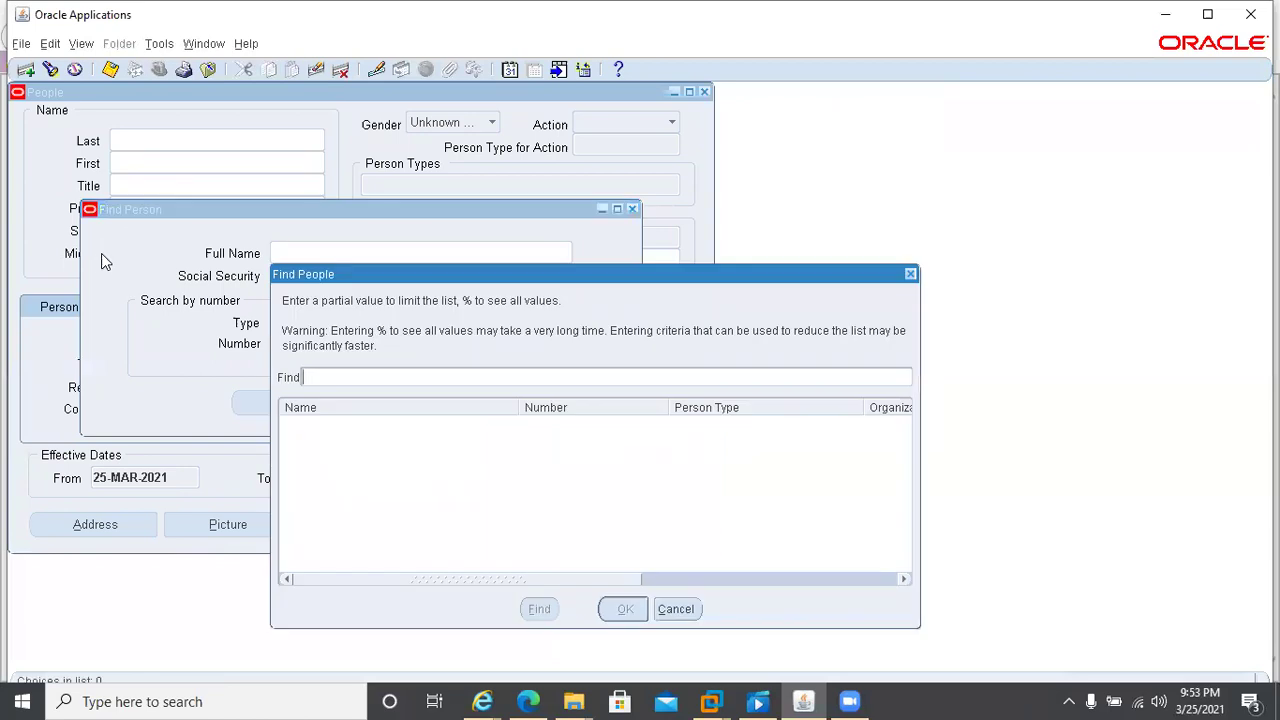
pyautogui.write('%')
pyautogui.press('Return')
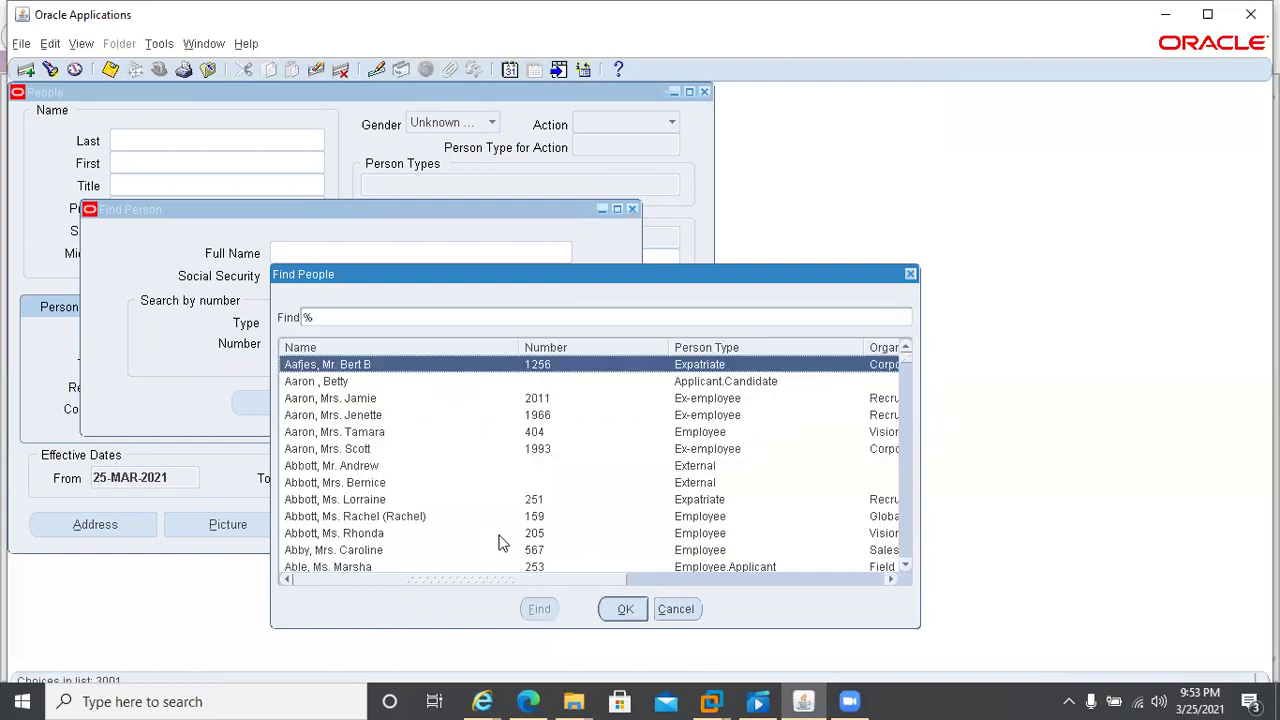
pyautogui.click(676, 609)
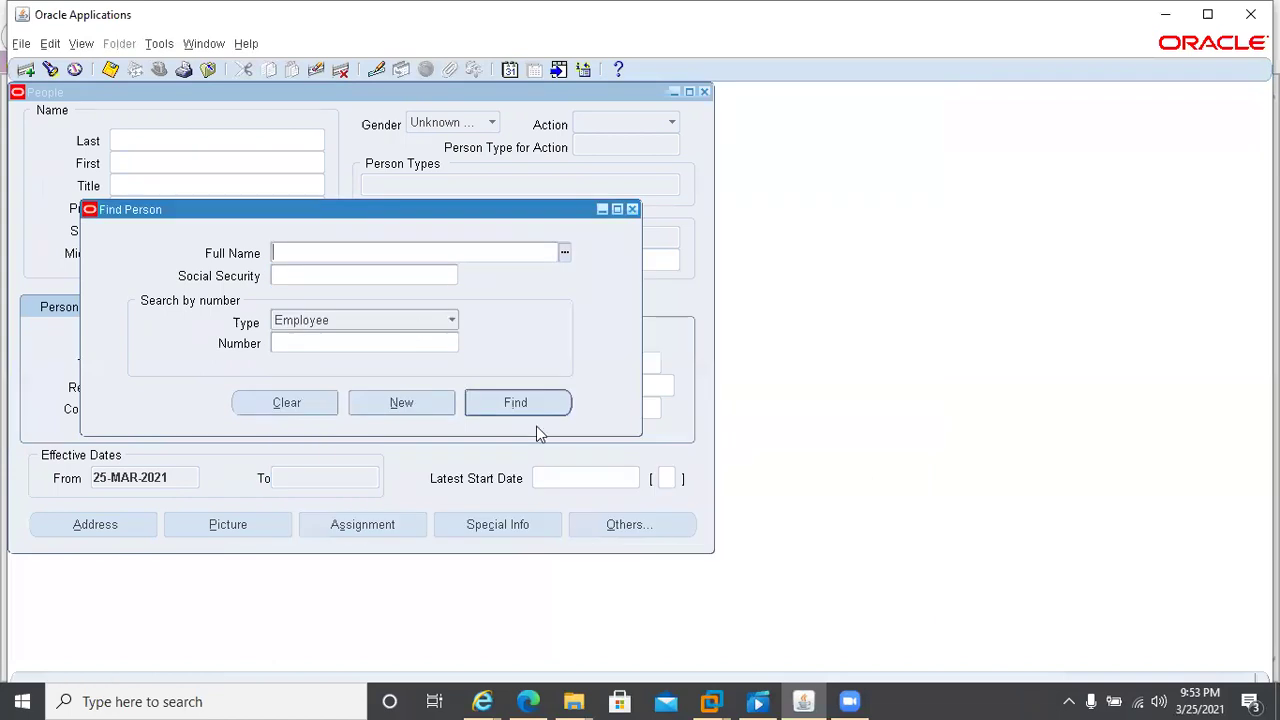
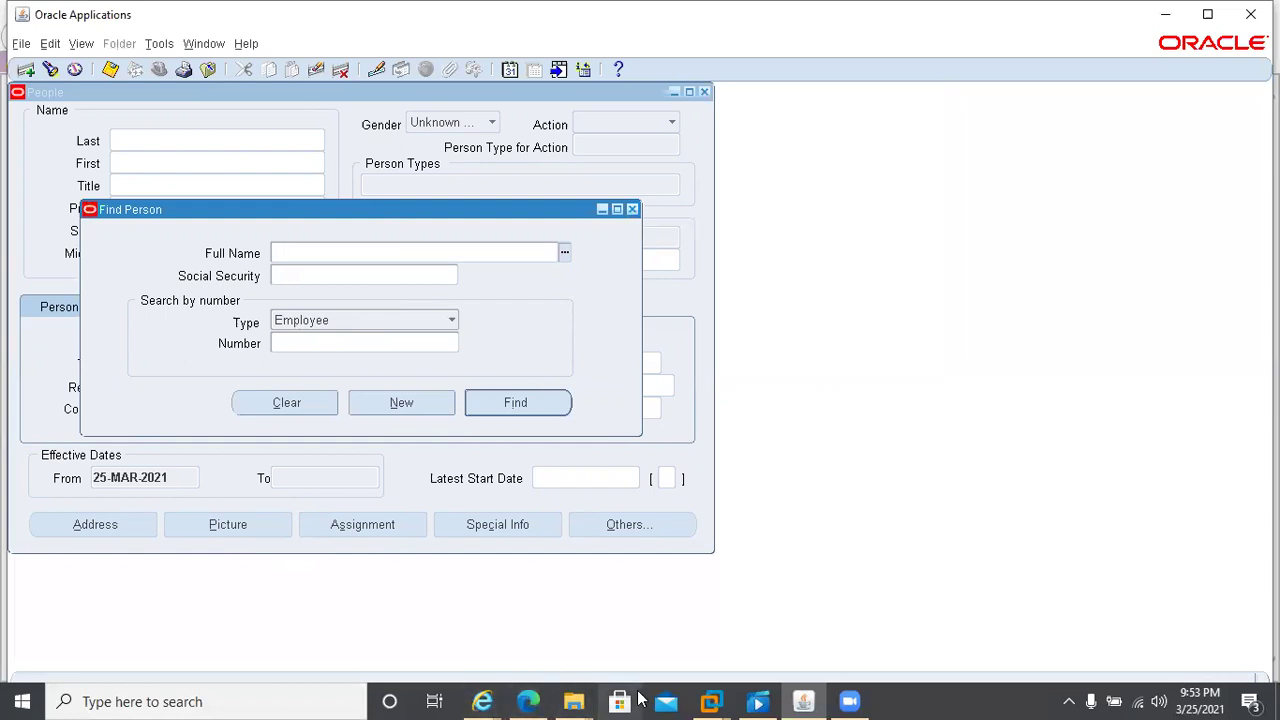
# - Switch from Oracle Applications to the Edge browser showing the Zoom page
pyautogui.click(527, 700)
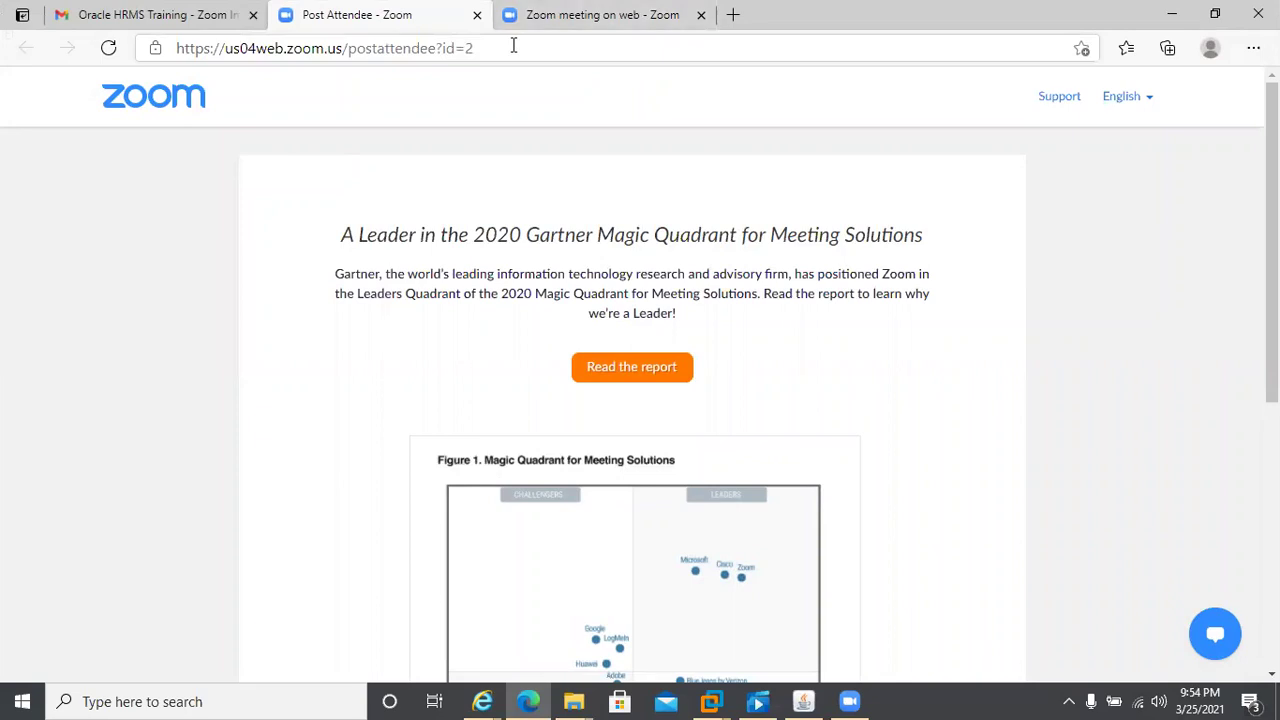
# - Open a new tab in Edge after dismissing the page's context menu
pyautogui.rightClick(514, 94)
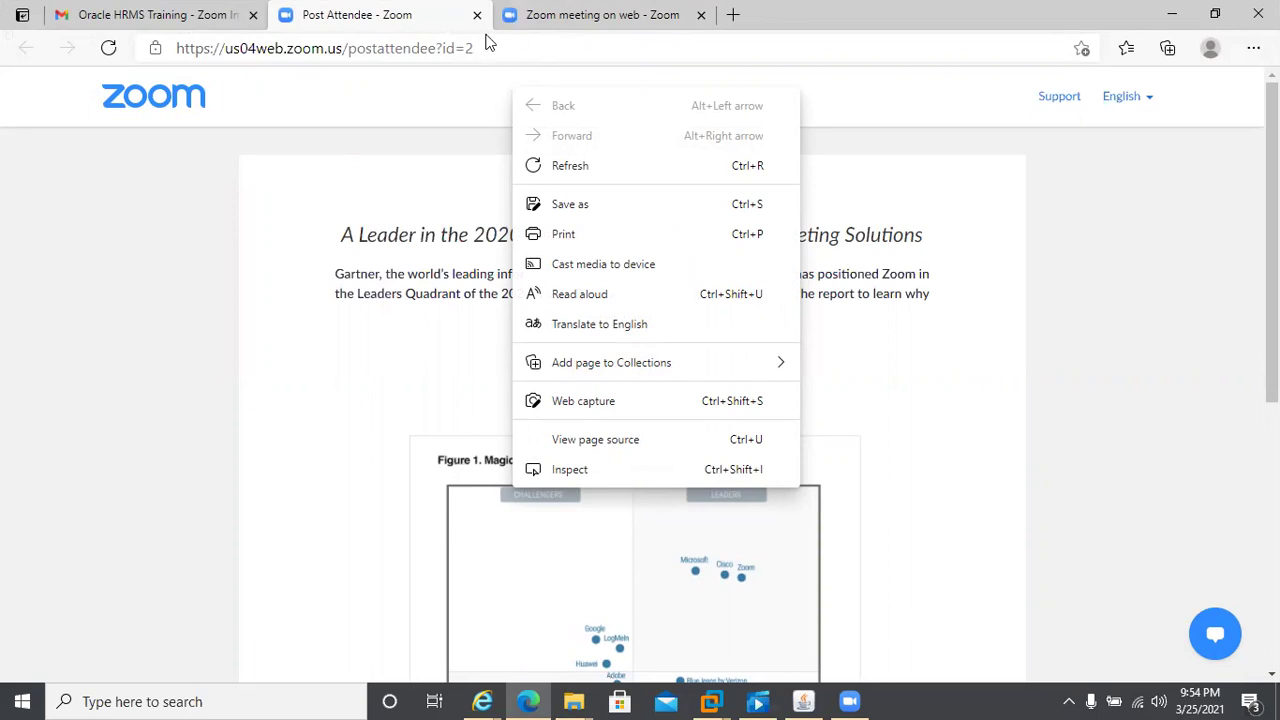
pyautogui.click(453, 35)
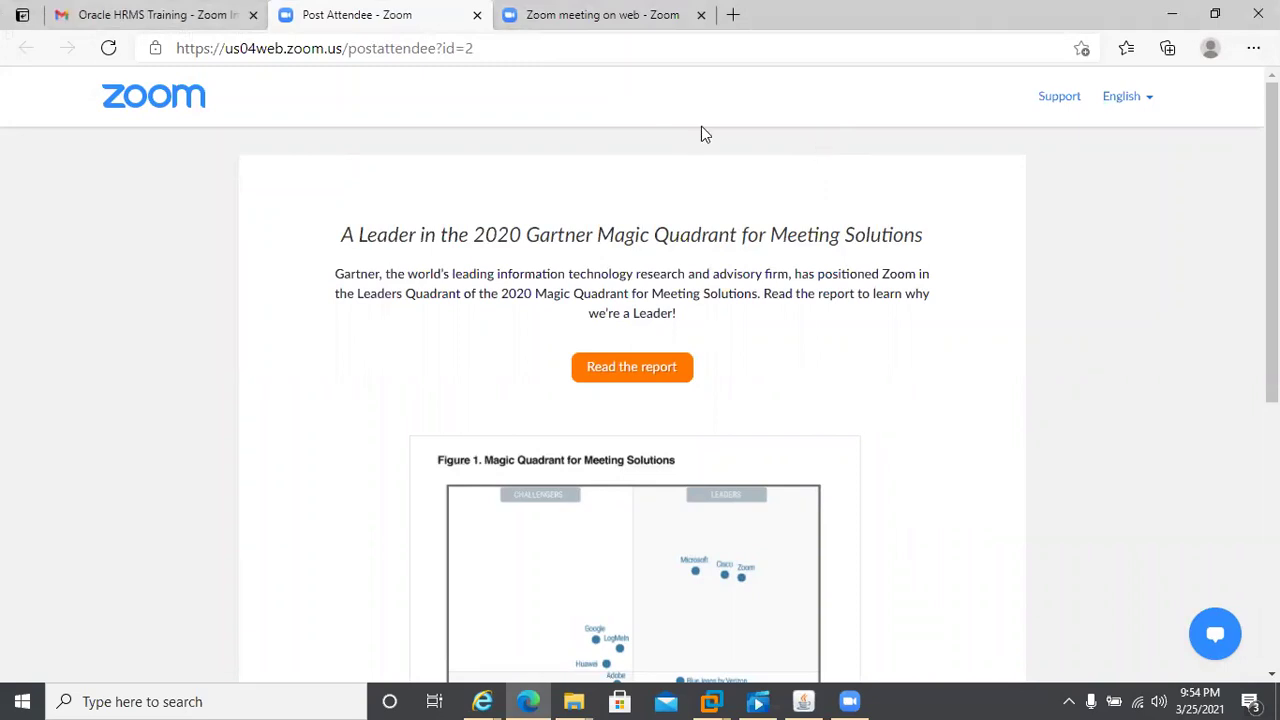
pyautogui.click(734, 14)
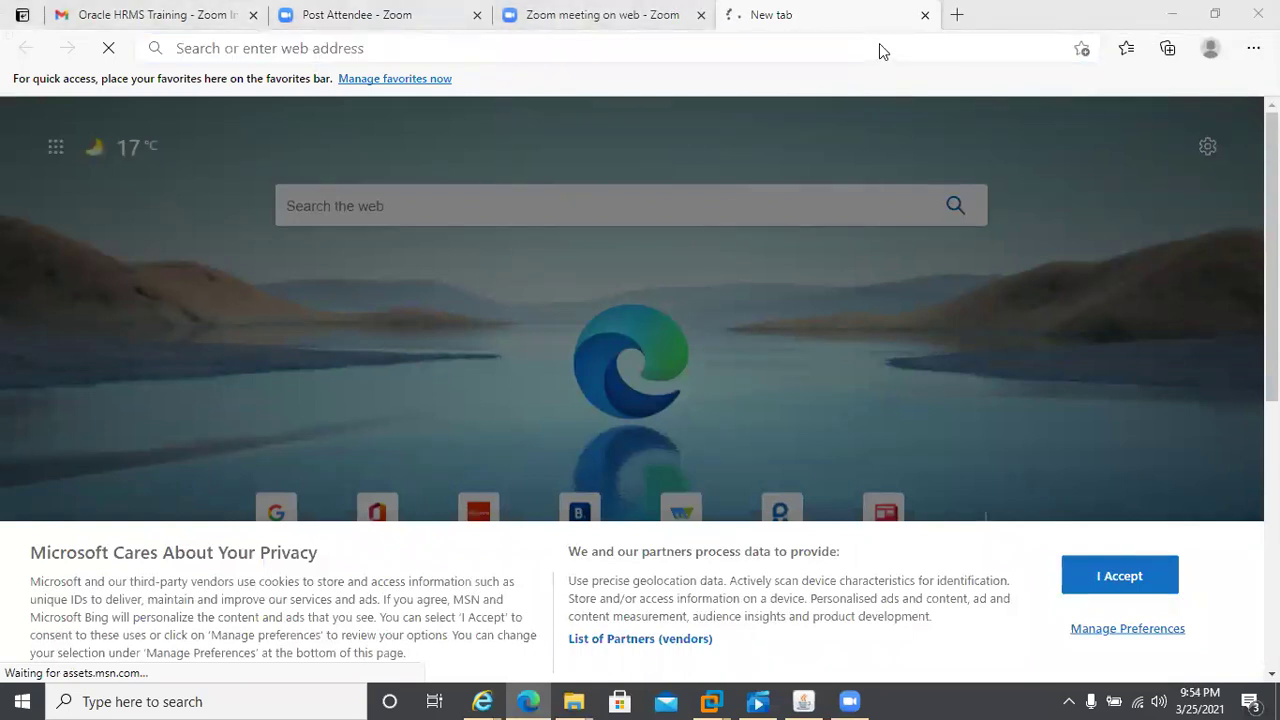
pyautogui.click(770, 7)
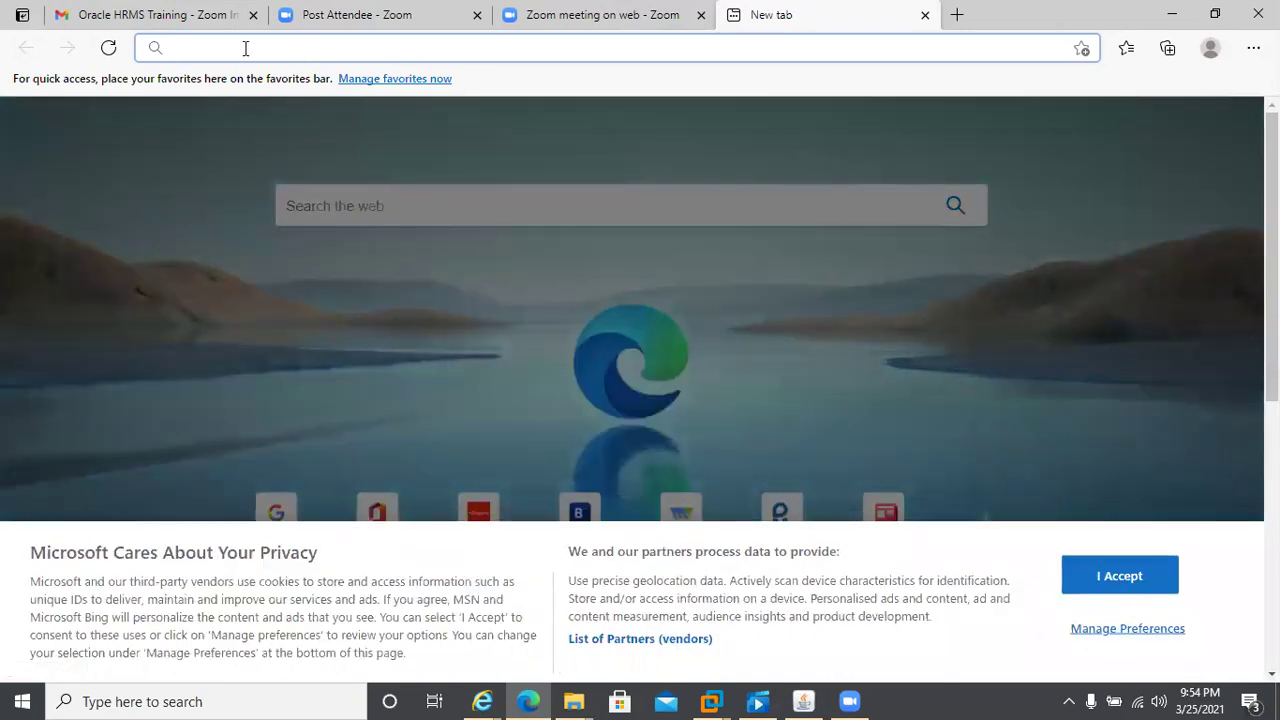
# - Load Zoom's Launch Meeting page, cancel its open-app prompt, and start typing 'goo' as the address
pyautogui.write('g')
pyautogui.click(292, 226)
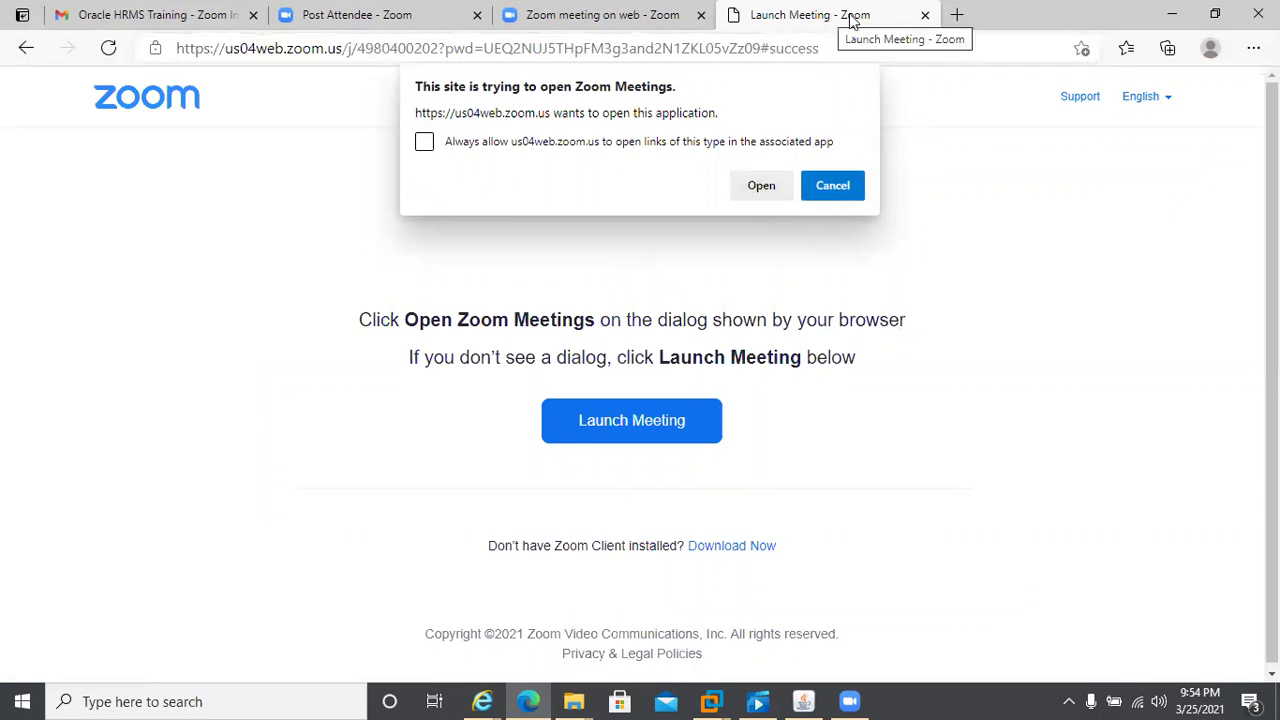
pyautogui.click(833, 185)
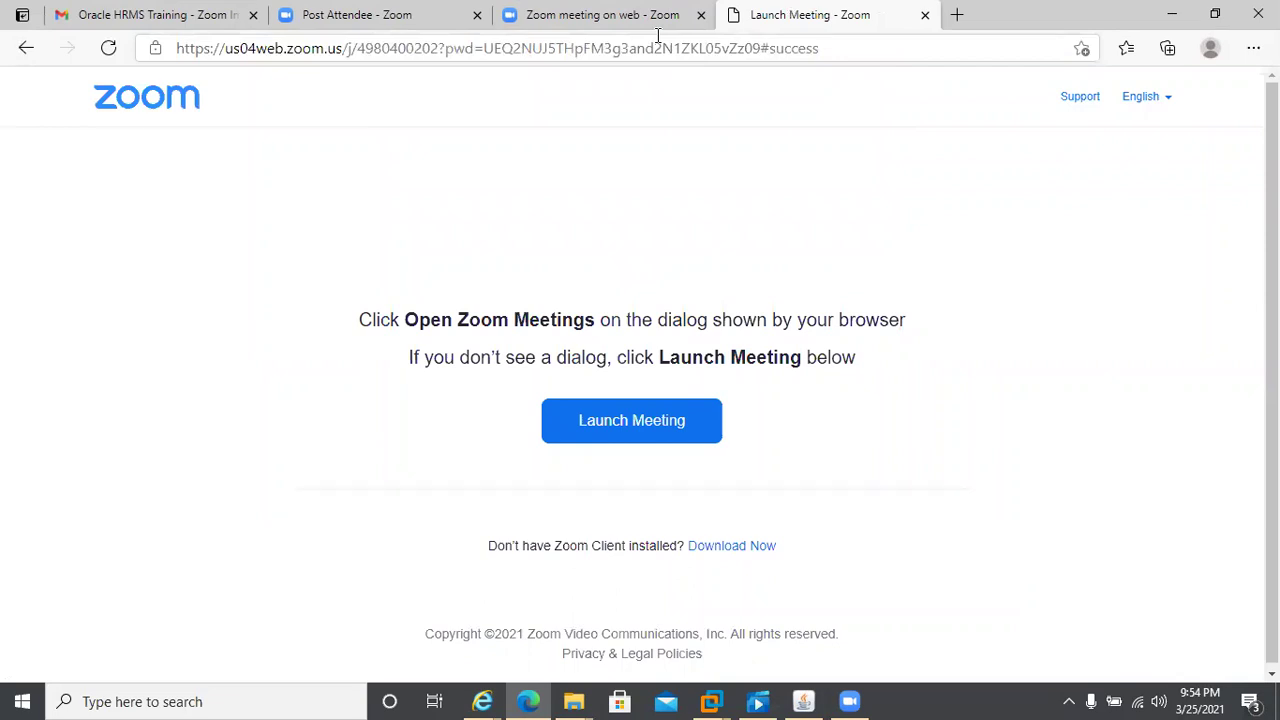
pyautogui.click(658, 50)
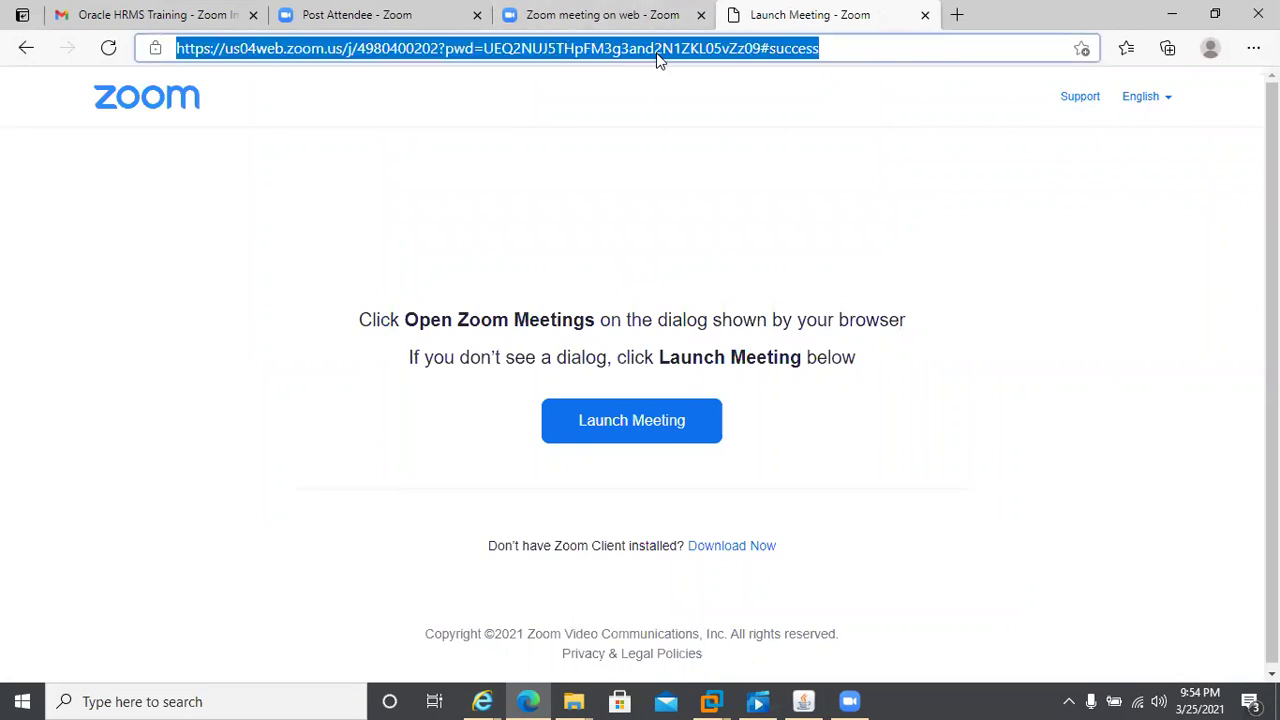
pyautogui.write('goo')
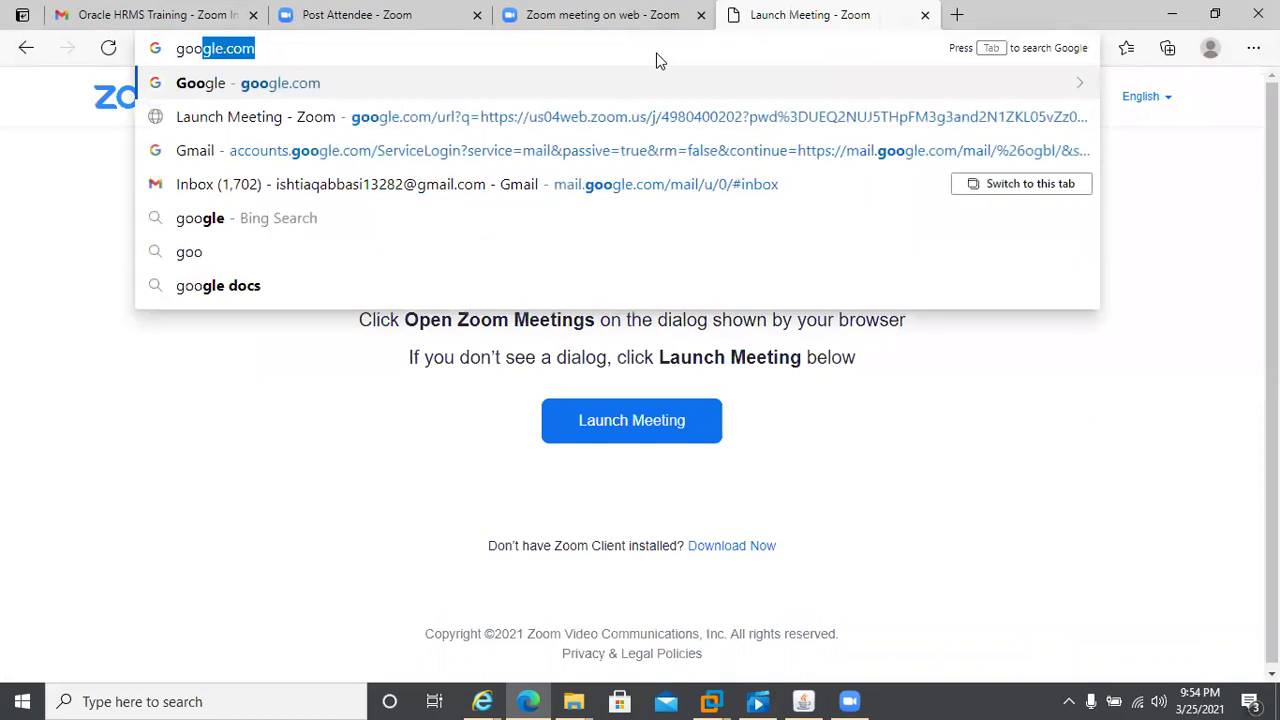
# - Open google.com and search for 'ebussiness suite online instance'
pyautogui.press('Return')
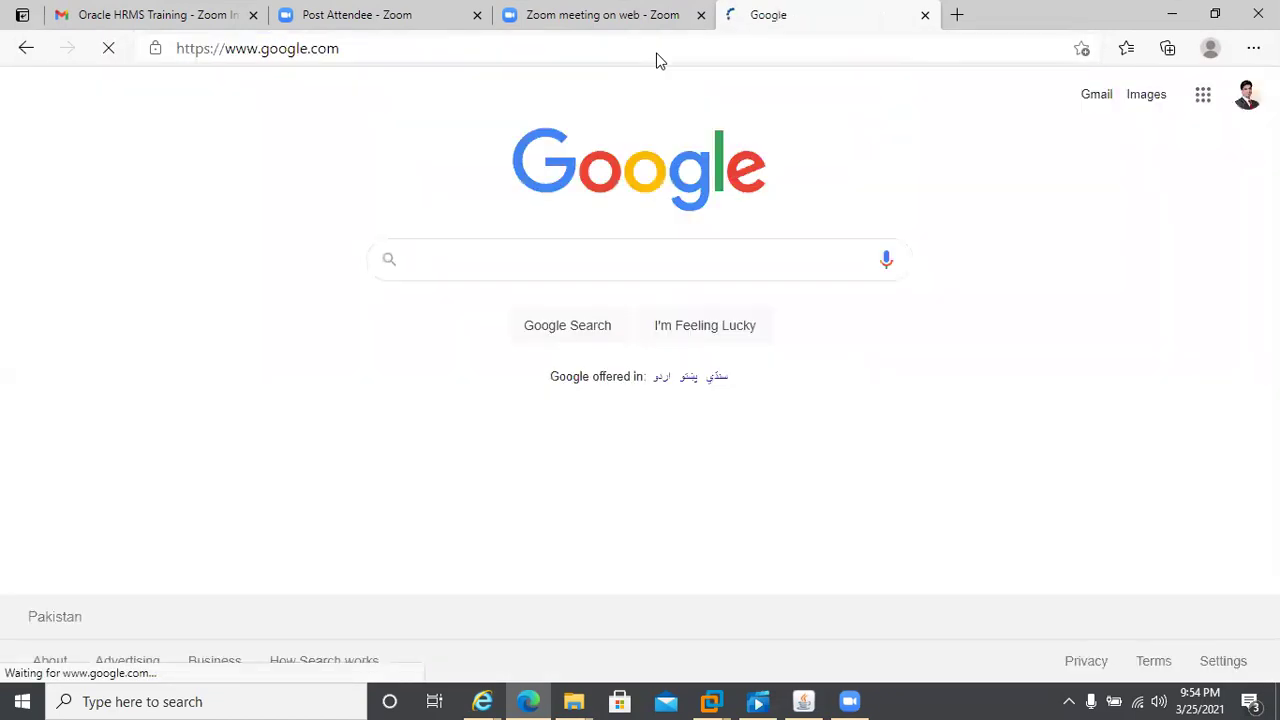
pyautogui.click(425, 257)
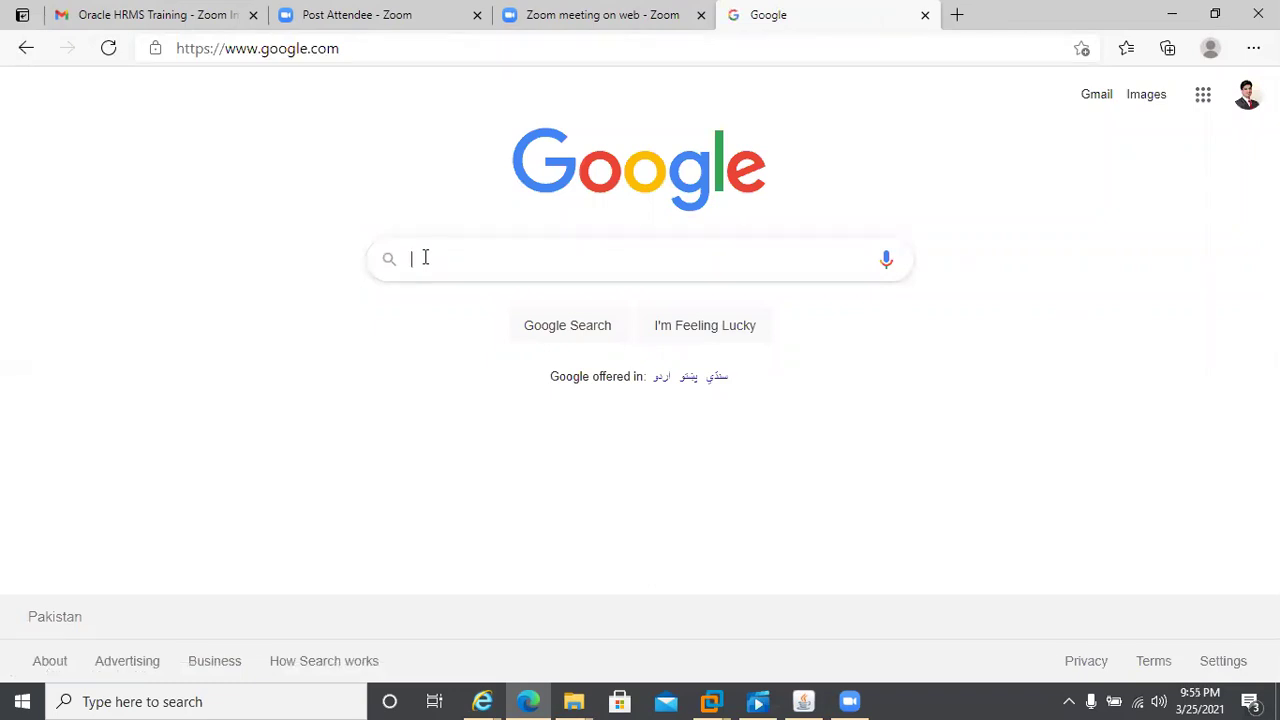
pyautogui.write('ebusie')
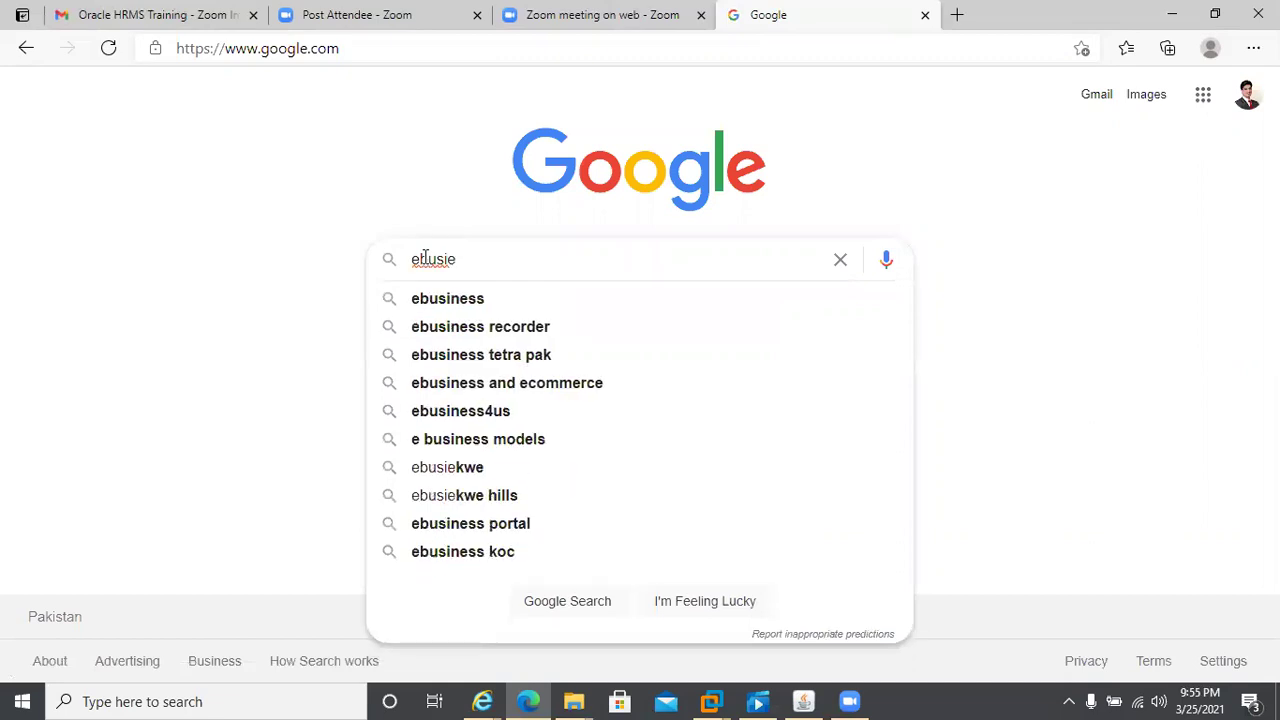
pyautogui.write('n')
pyautogui.press('BackSpace')
pyautogui.press('BackSpace')
pyautogui.press('BackSpace')
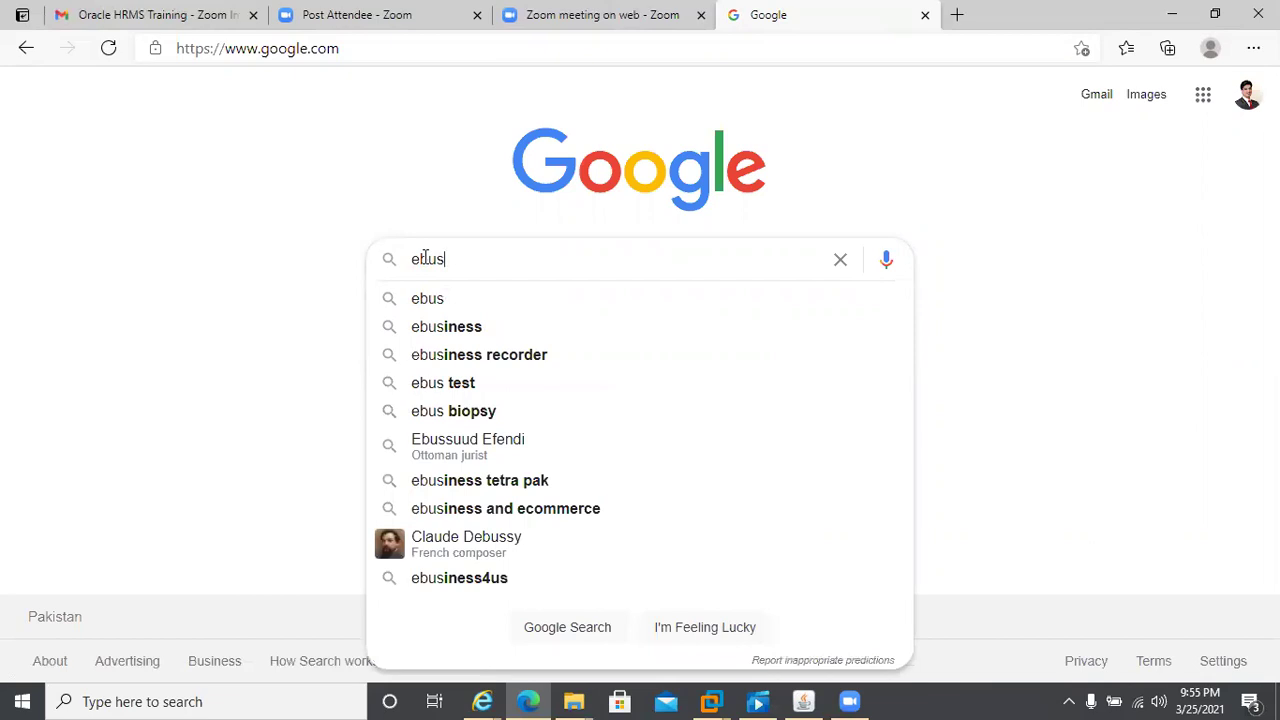
pyautogui.write('sine')
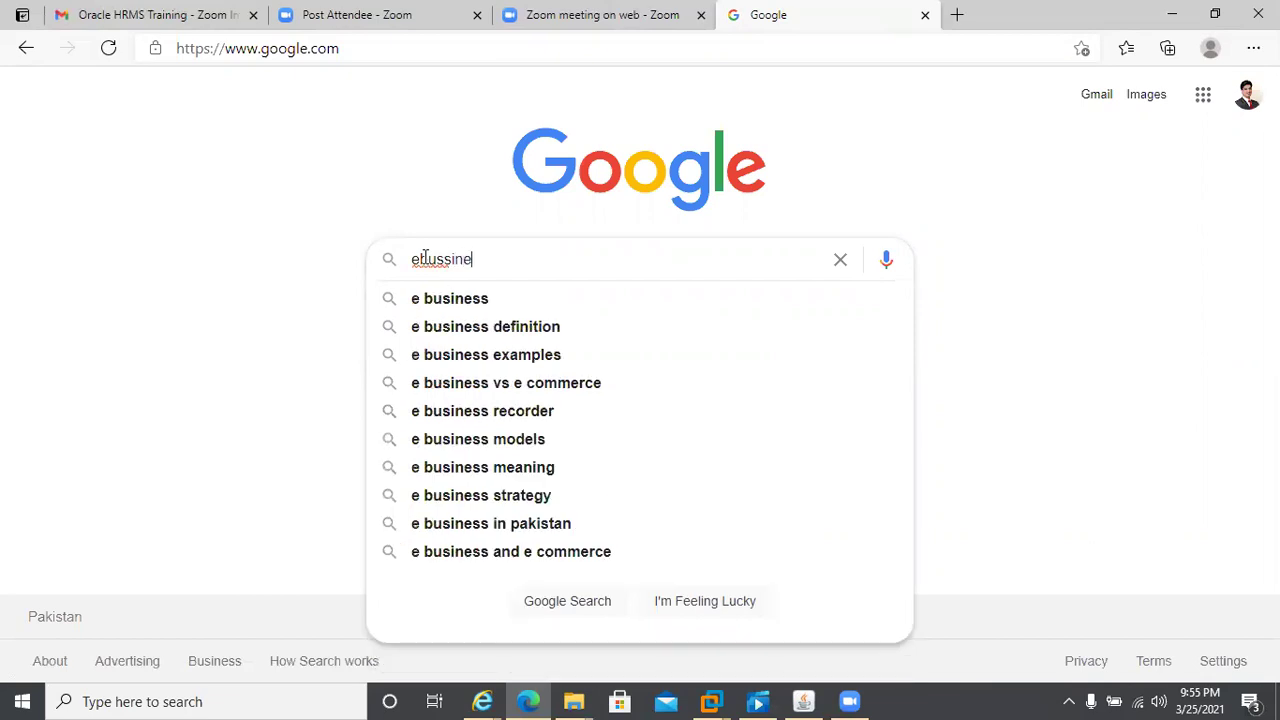
pyautogui.write('ss suite ')
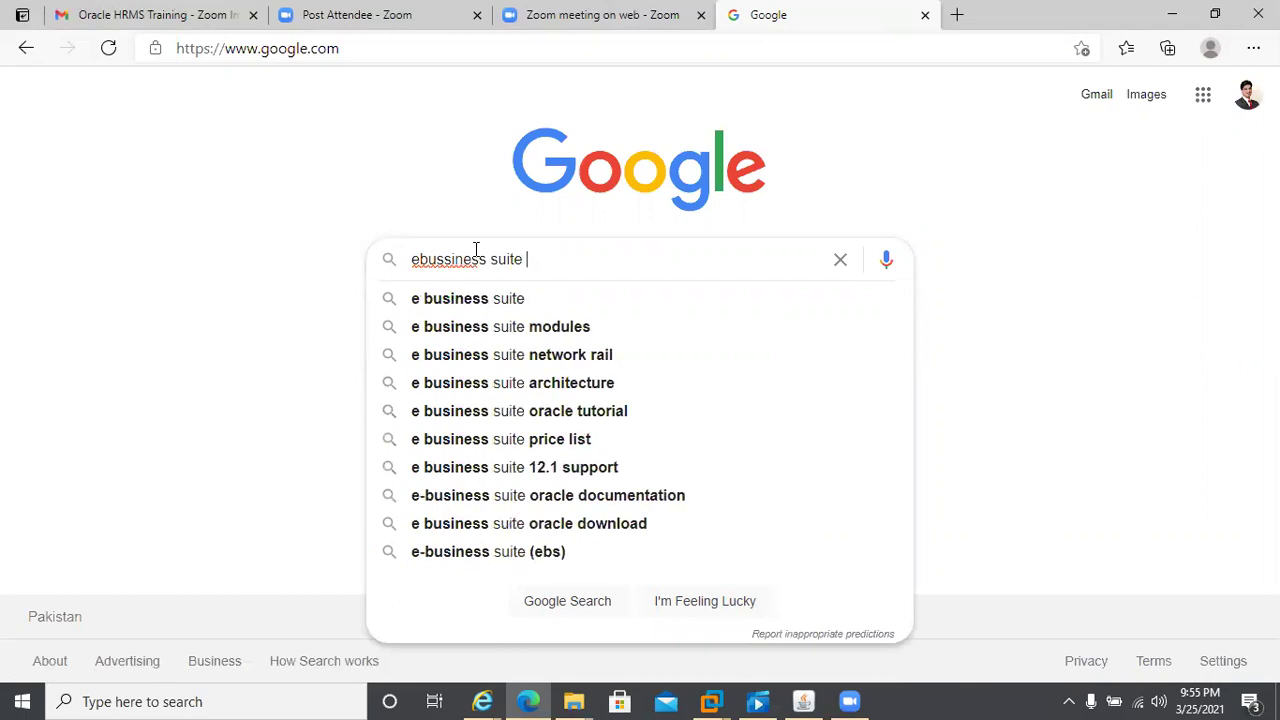
pyautogui.write('online')
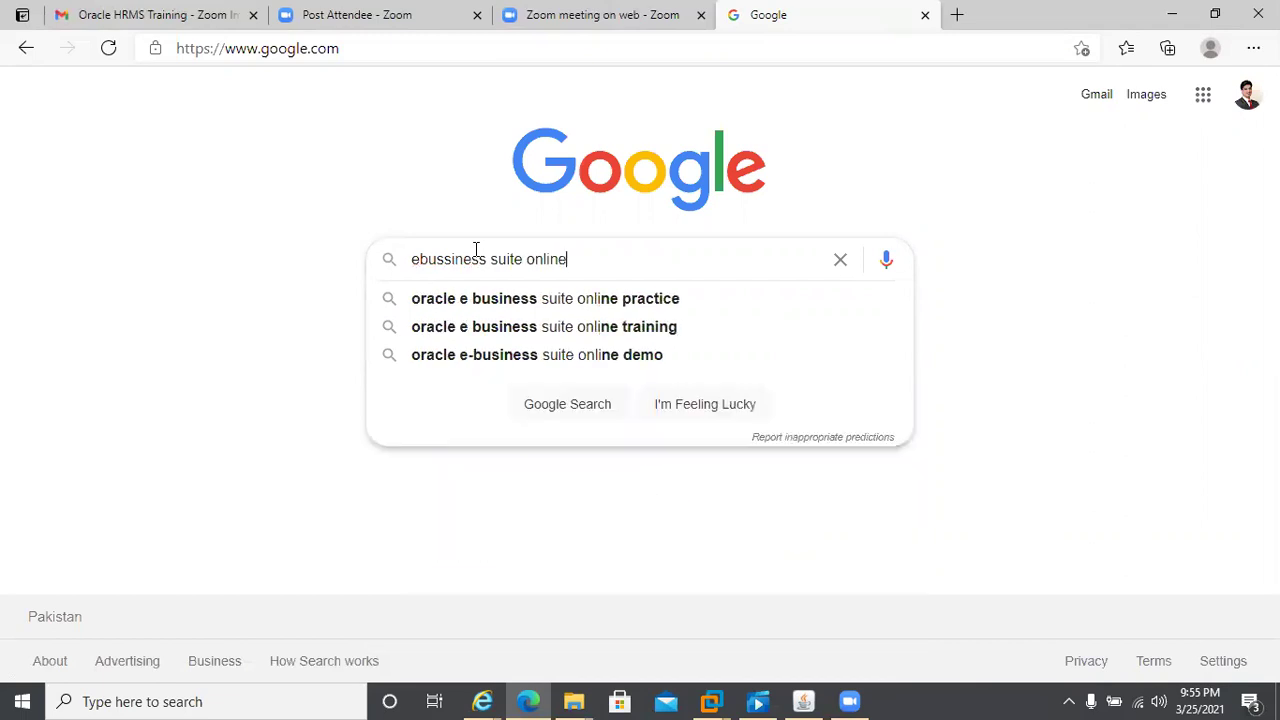
pyautogui.write(' instance')
pyautogui.press('Return')
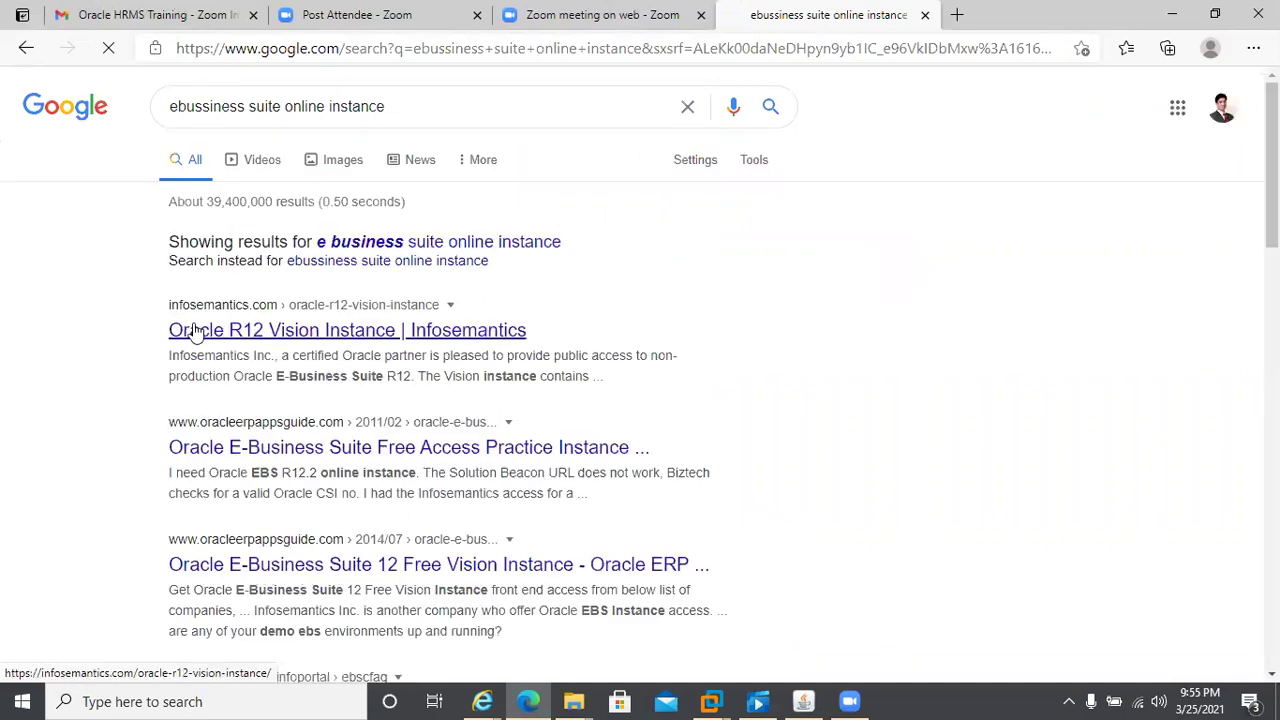
# - Open the Infosemantics Oracle R12 Vision Instance result in a new tab and scroll through its registration form
pyautogui.rightClick(313, 333)
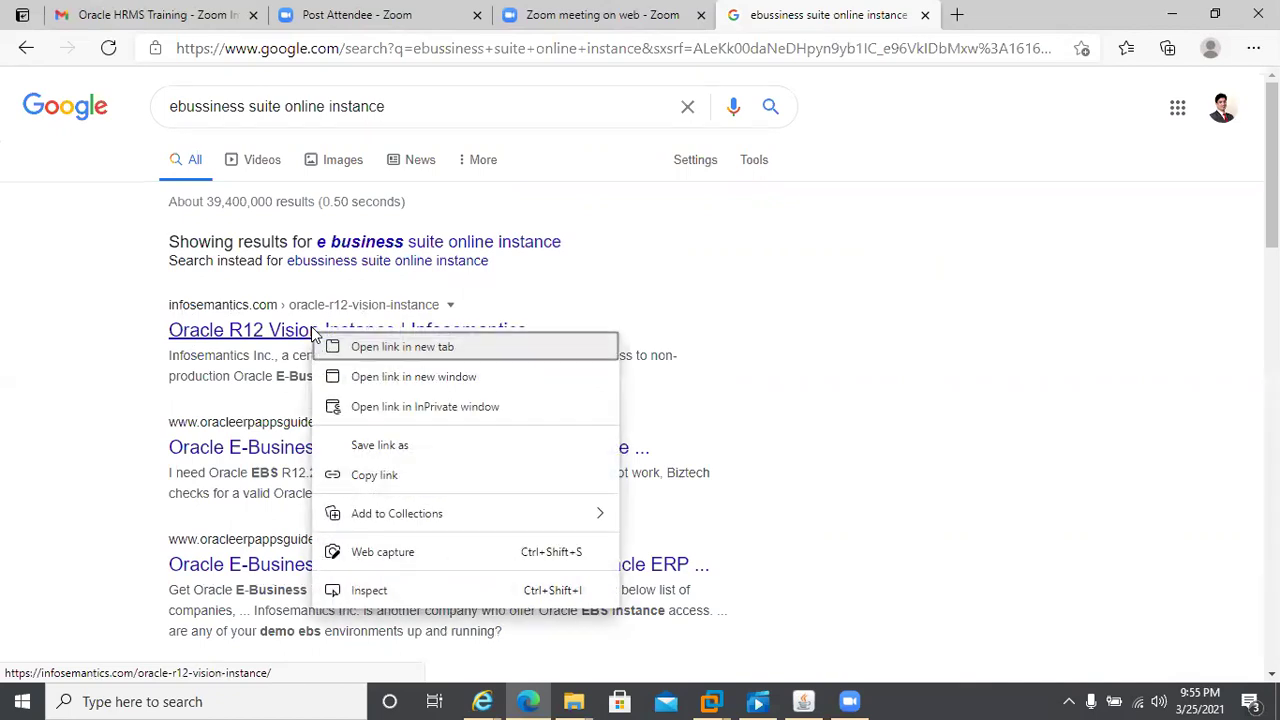
pyautogui.click(397, 348)
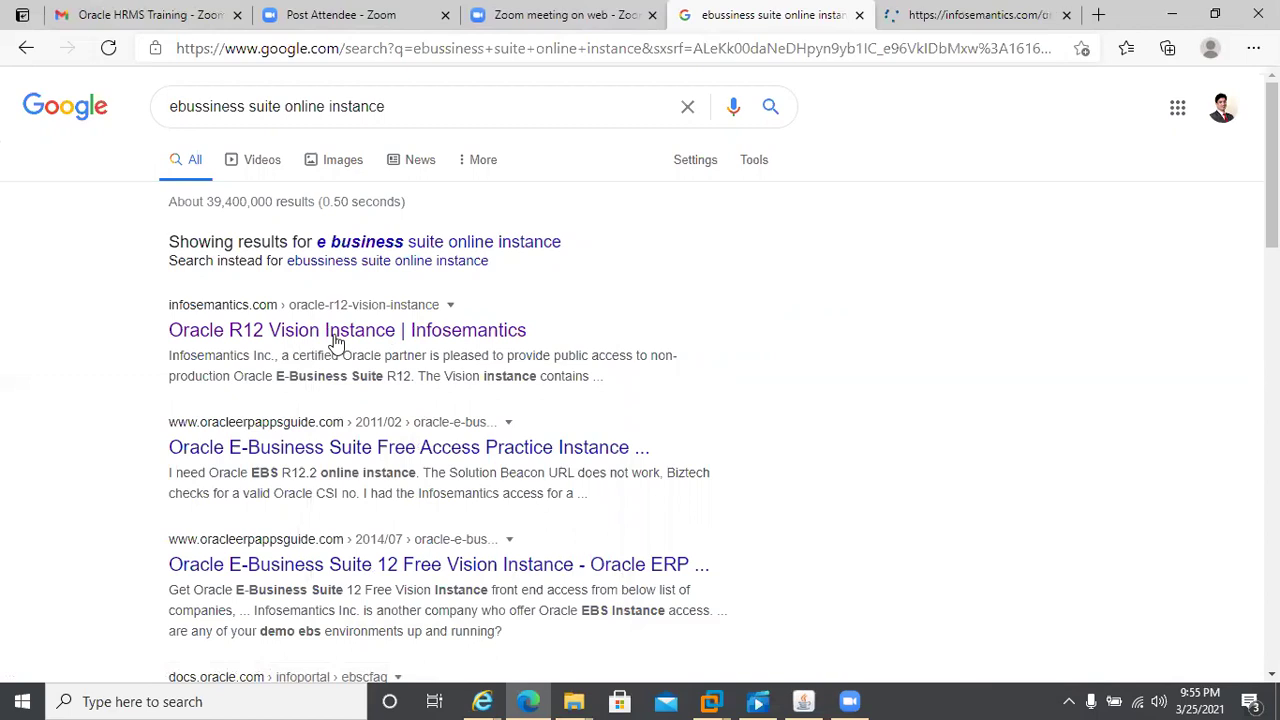
pyautogui.click(957, 14)
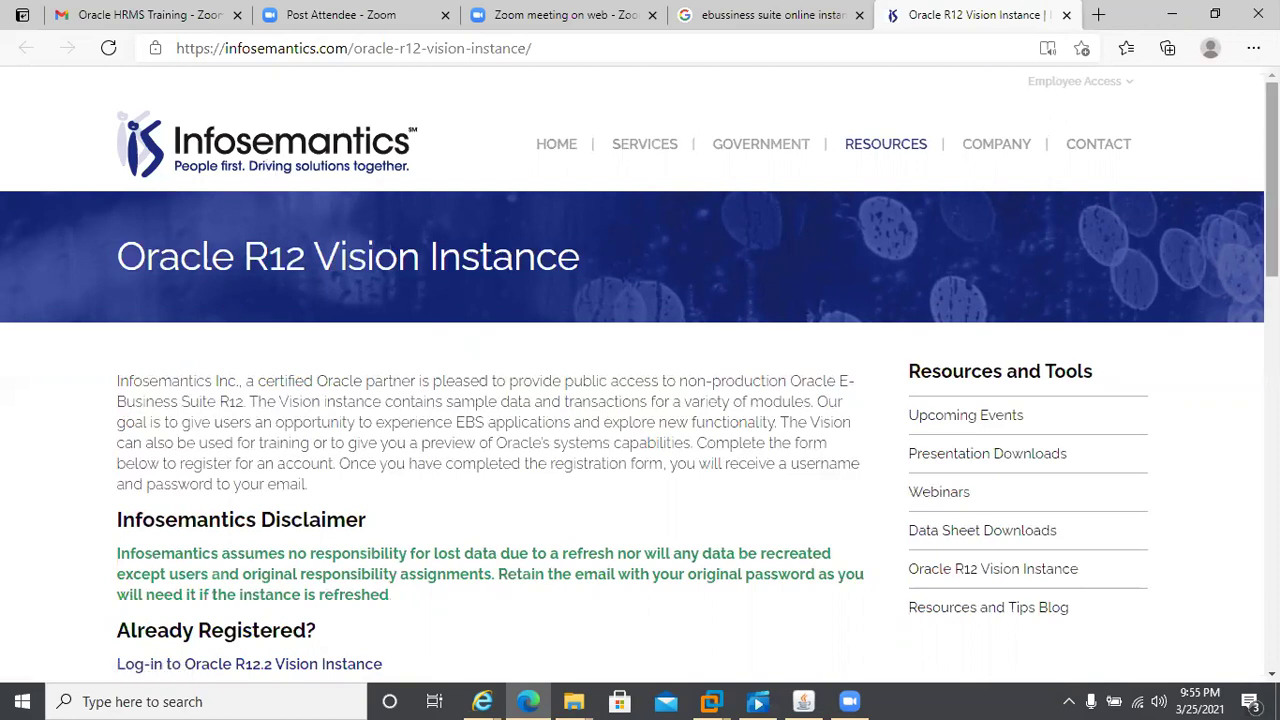
pyautogui.scroll(-2, 1271, 250)
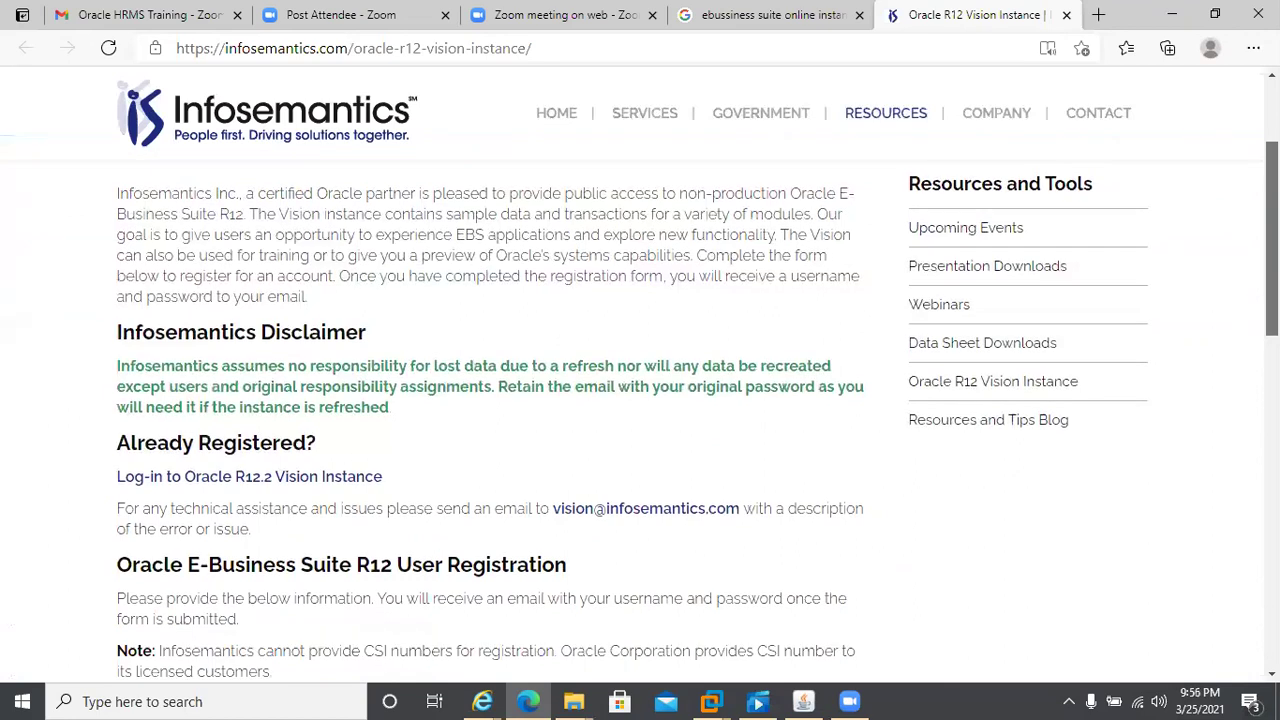
pyautogui.scroll(-1, 1271, 260)
pyautogui.scroll(-1, 1271, 300)
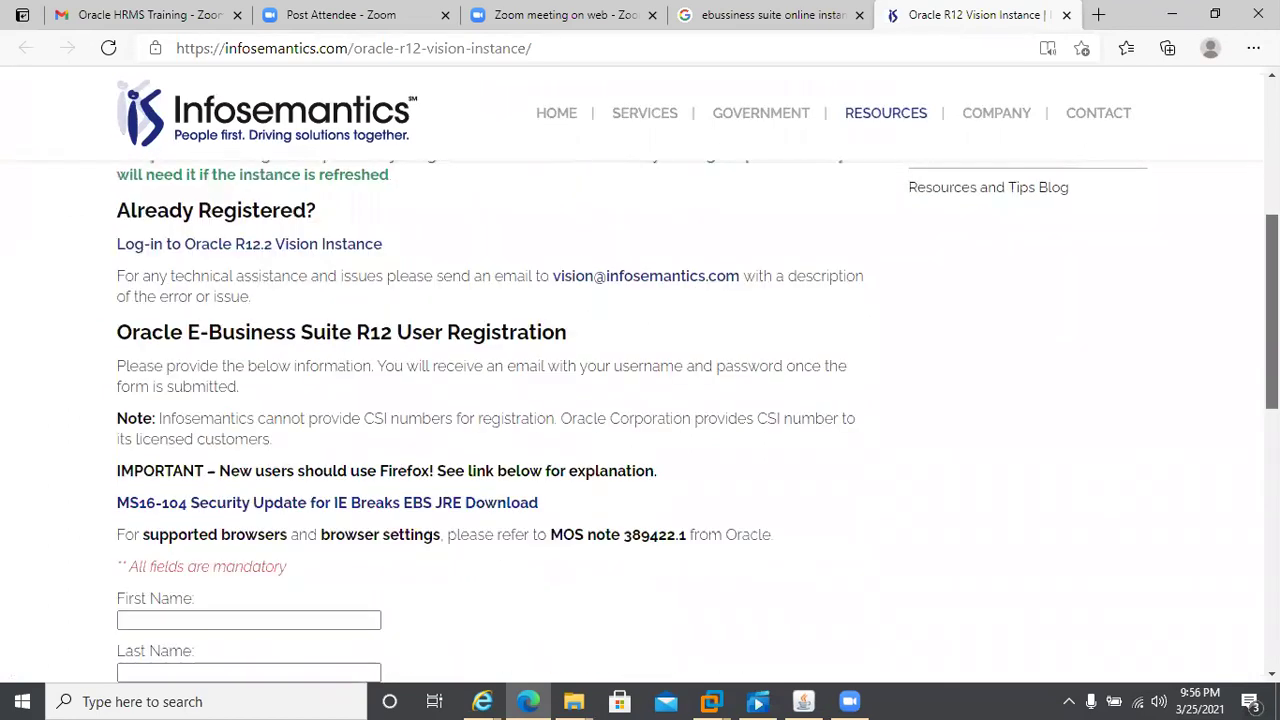
pyautogui.scroll(-3, 697, 420)
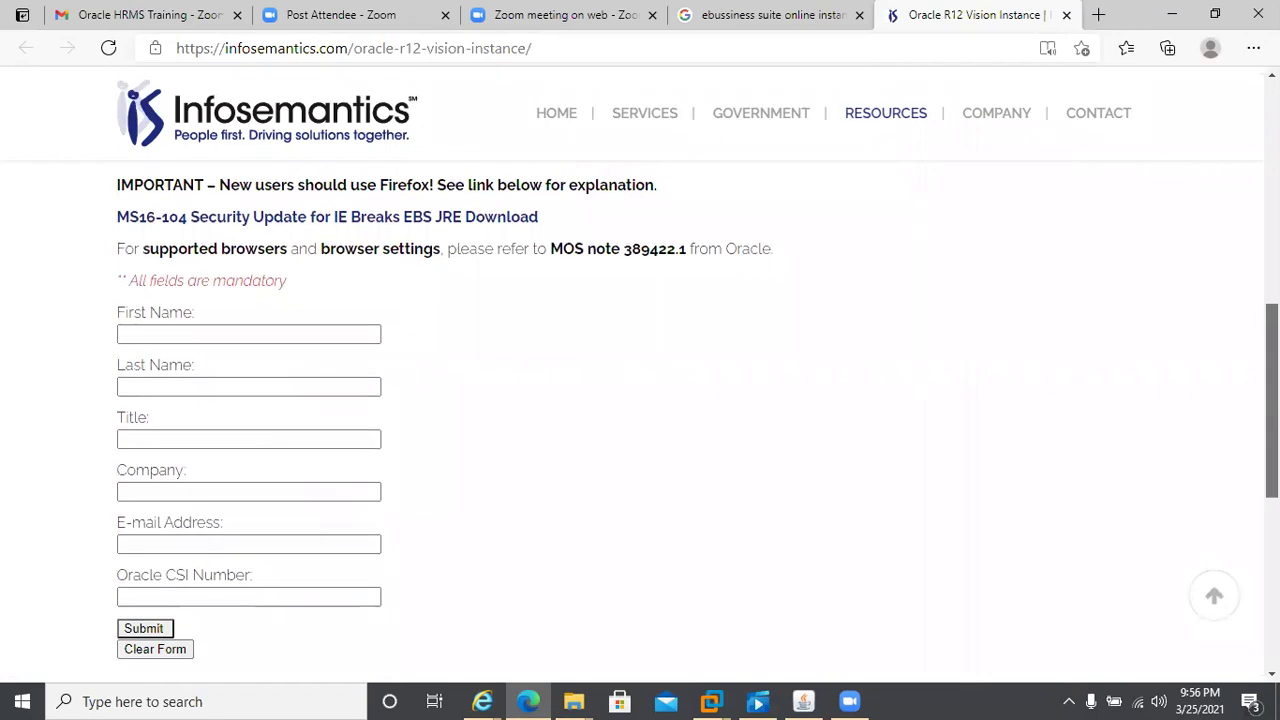
pyautogui.scroll(-1, 1271, 400)
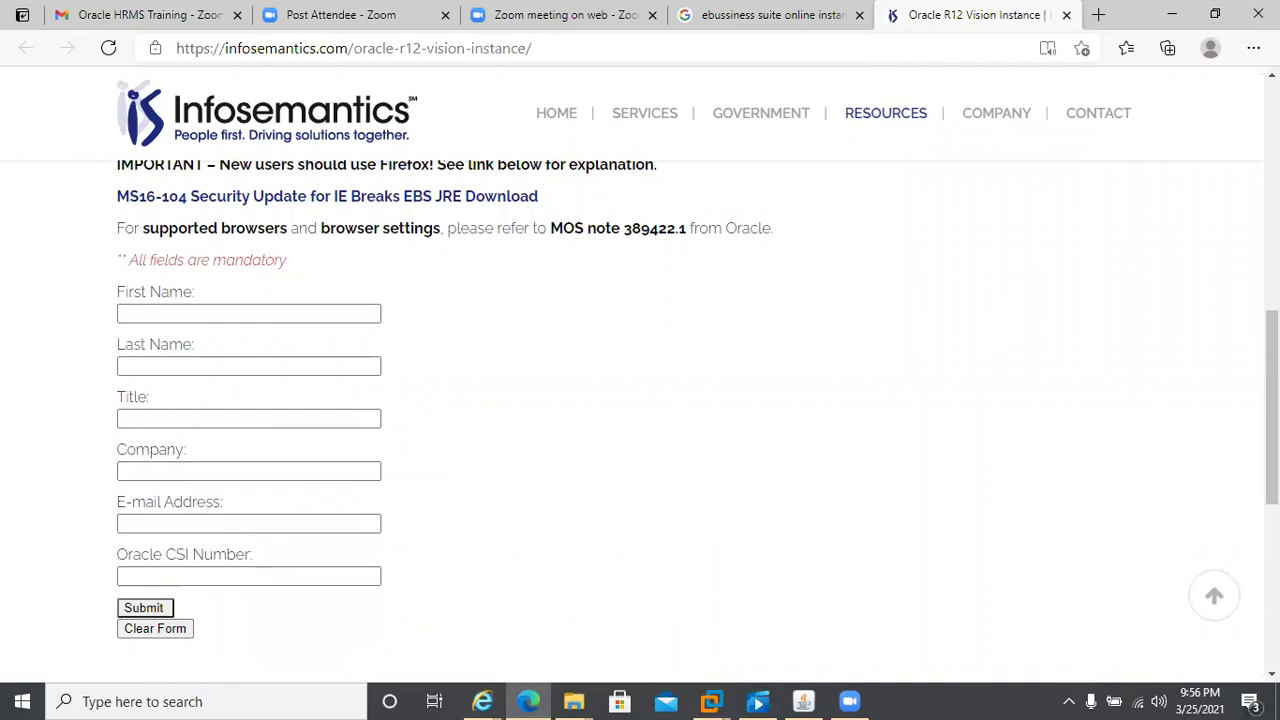
pyautogui.scroll(3, 640, 400)
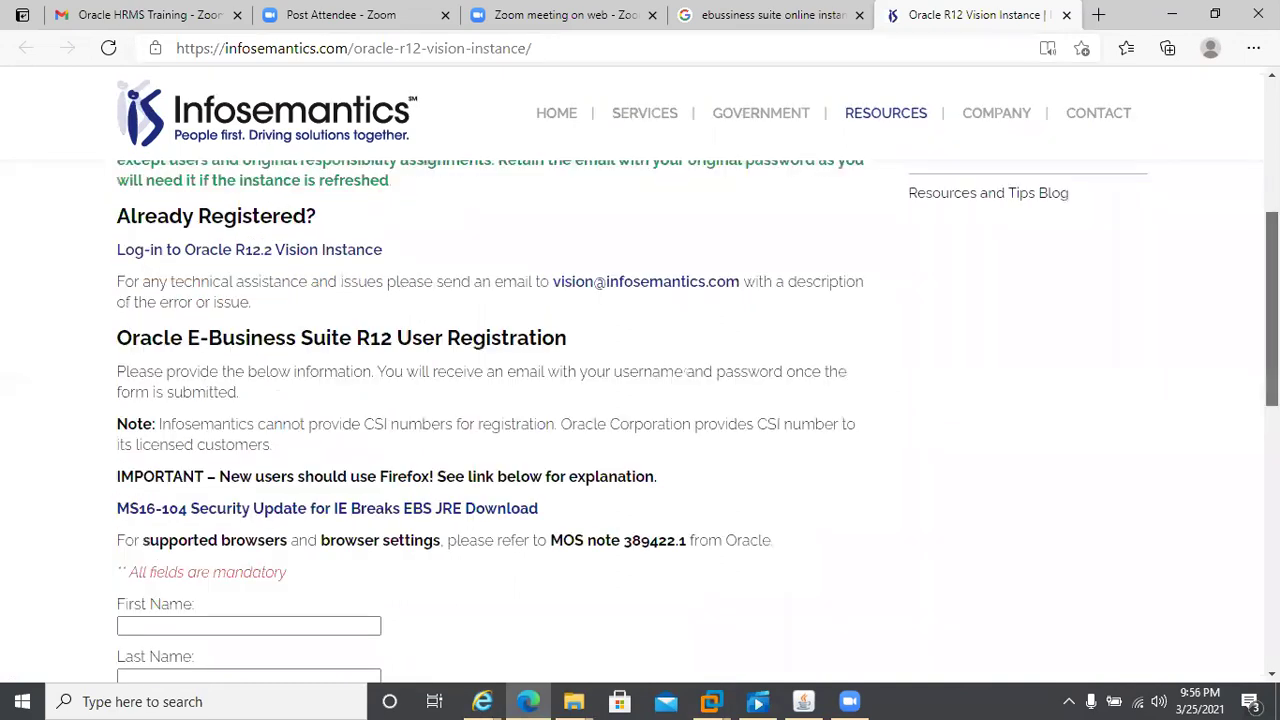
pyautogui.scroll(4, 8, 378)
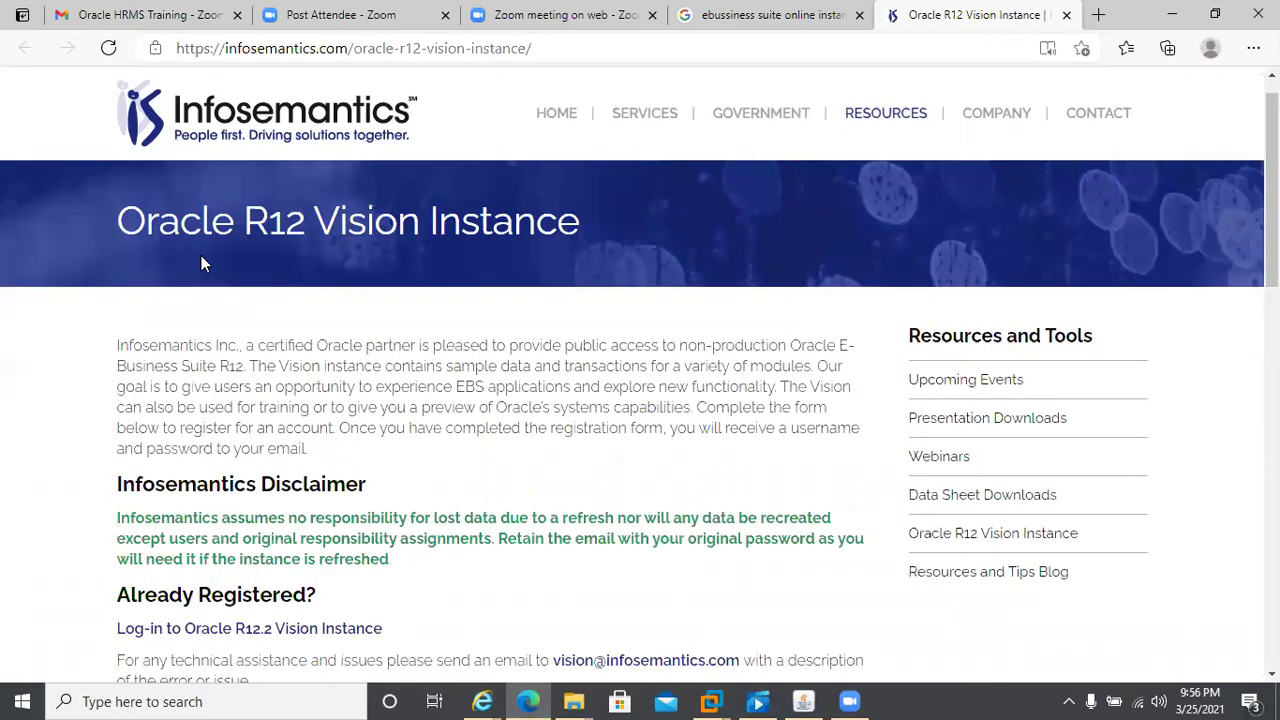
# - Open the R12.2 Vision Instance login page and submit the account's user name and password
pyautogui.click(248, 630)
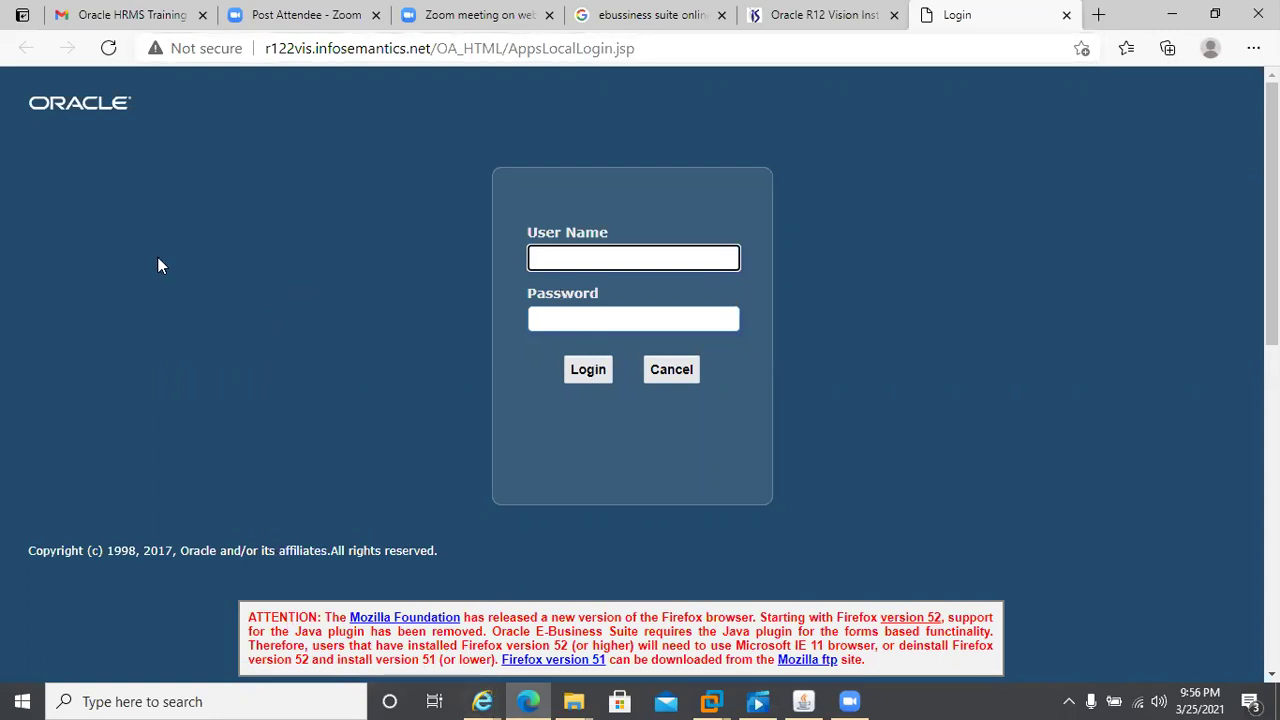
pyautogui.click(967, 196)
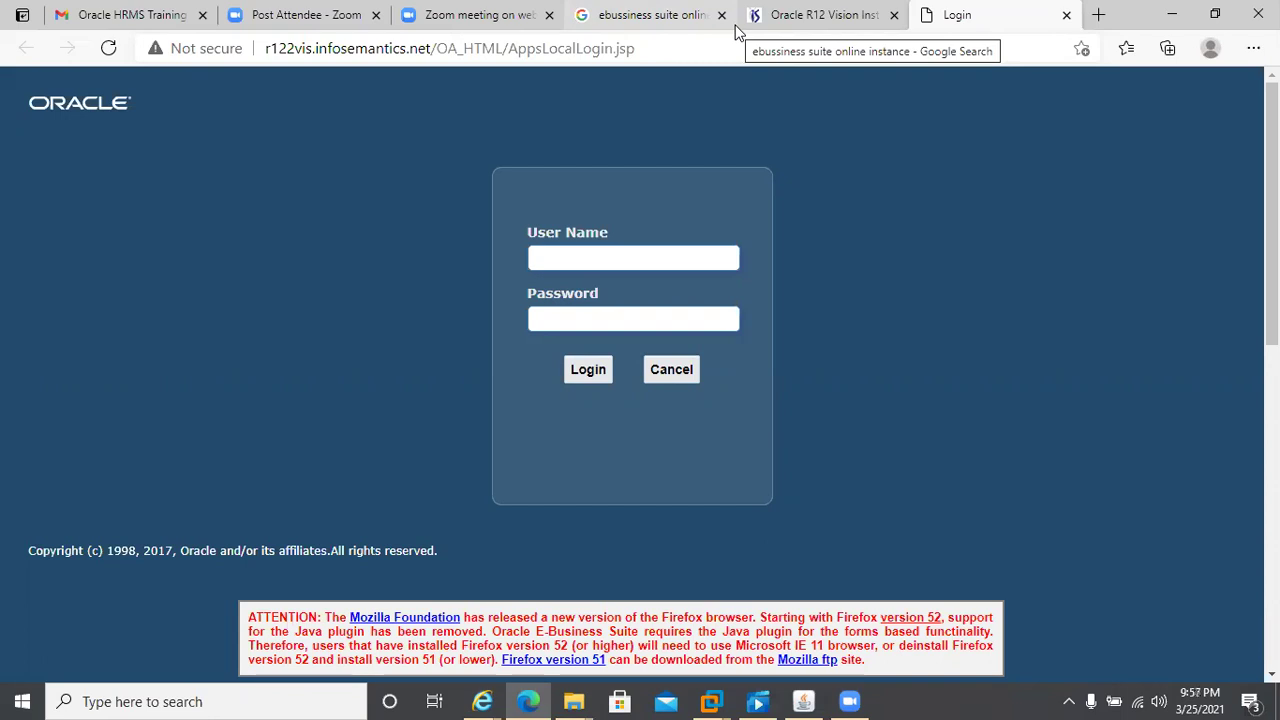
pyautogui.click(571, 254)
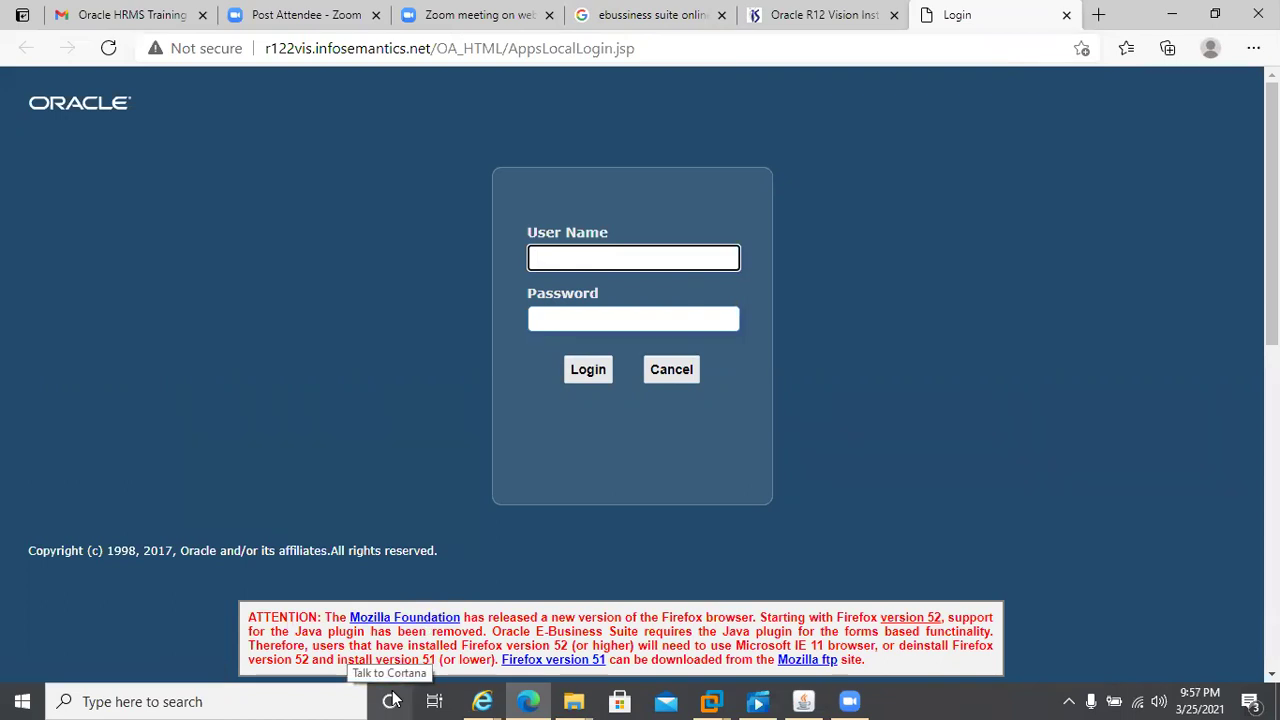
pyautogui.write('KAMRAN')
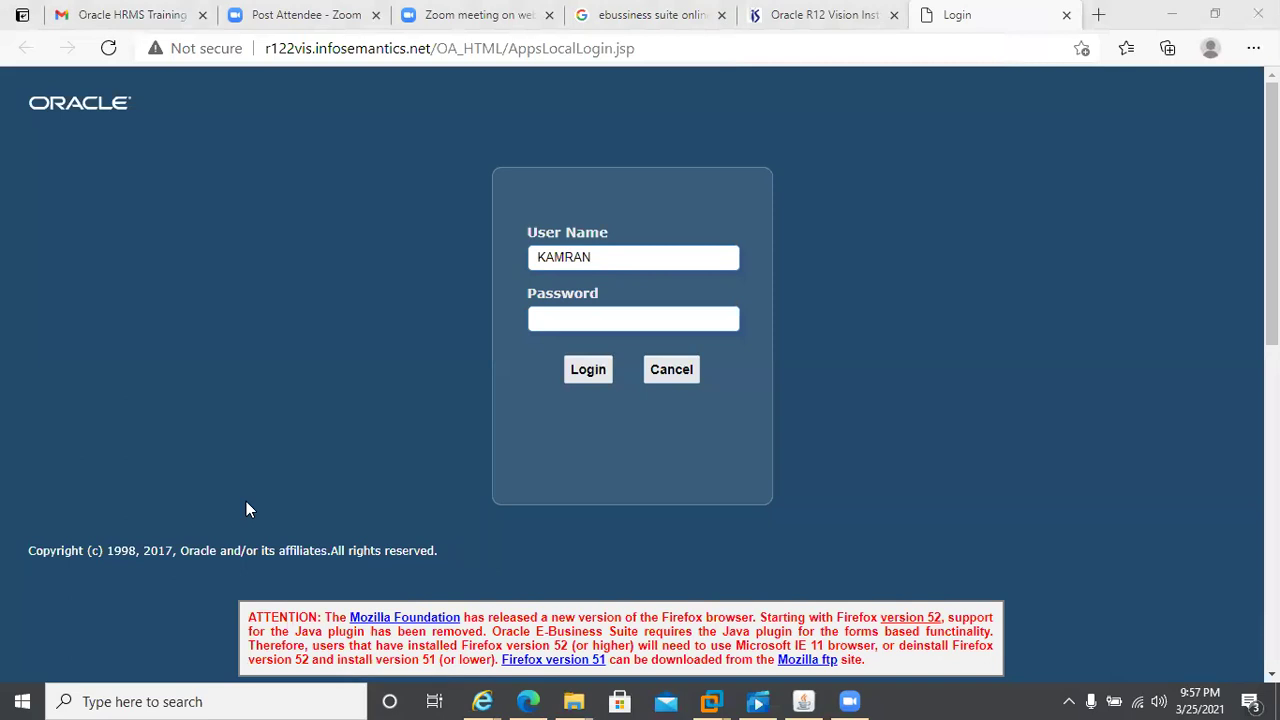
pyautogui.click(618, 257)
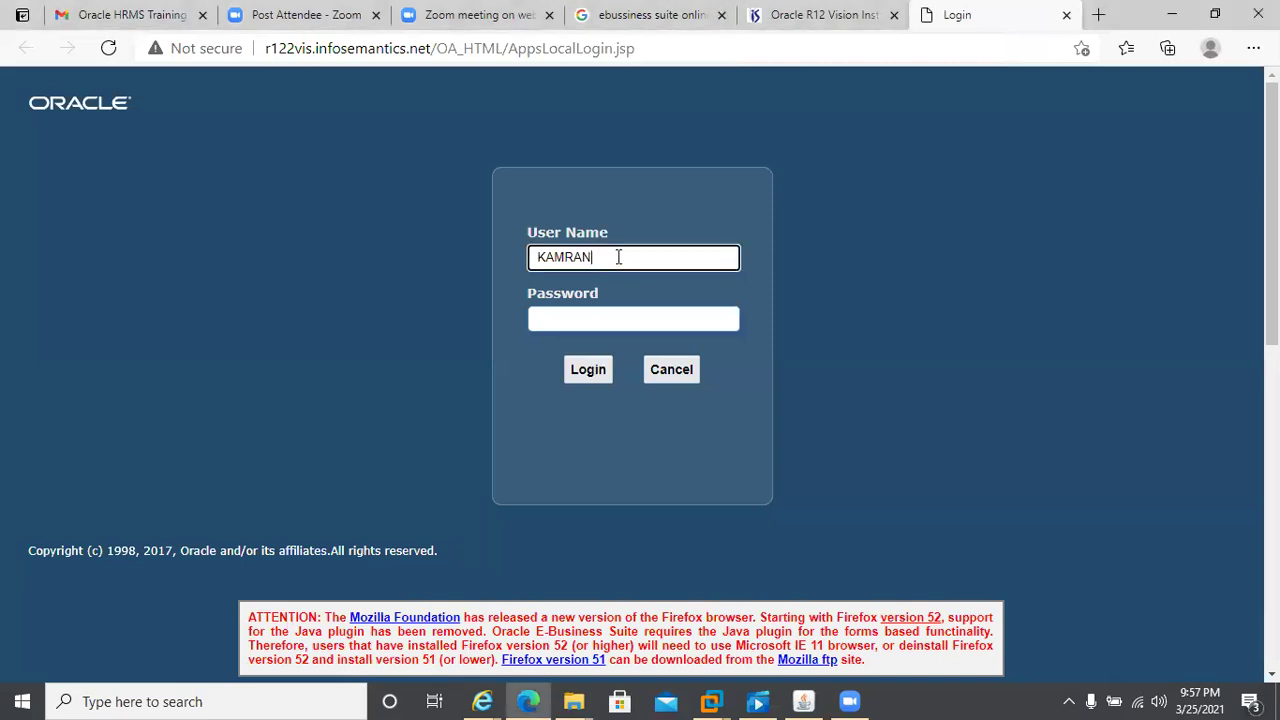
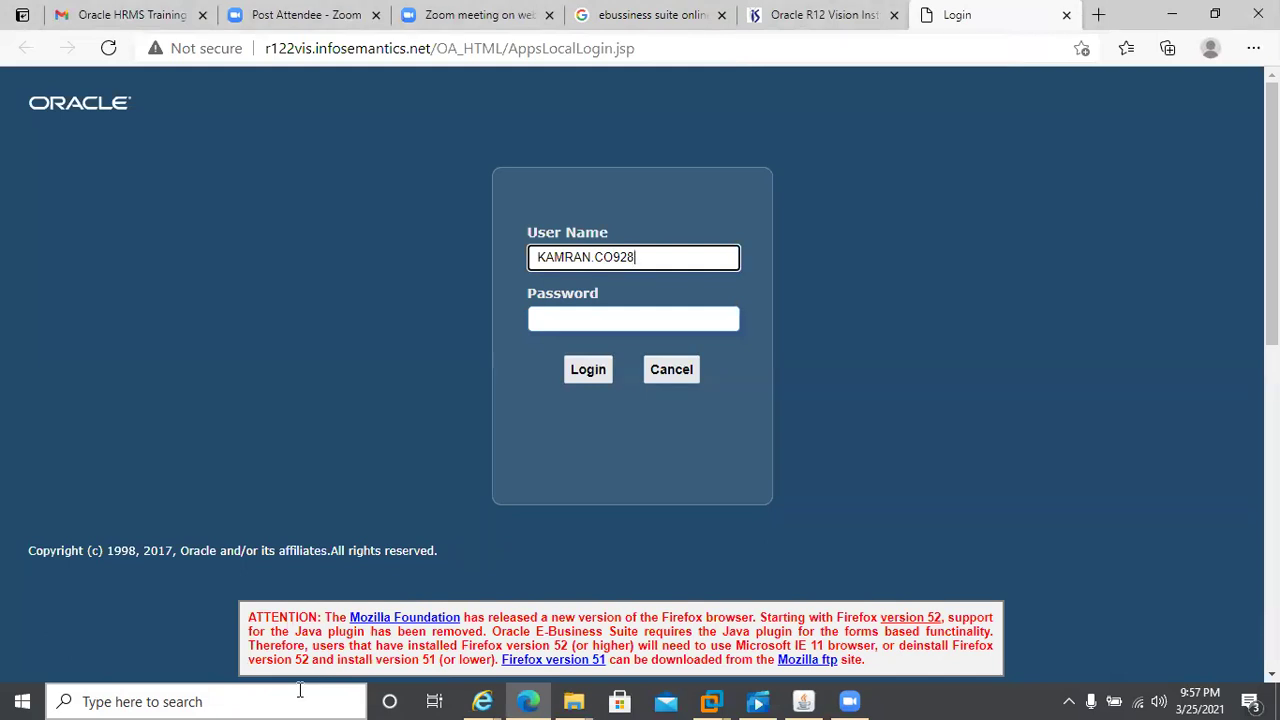
pyautogui.click(558, 316)
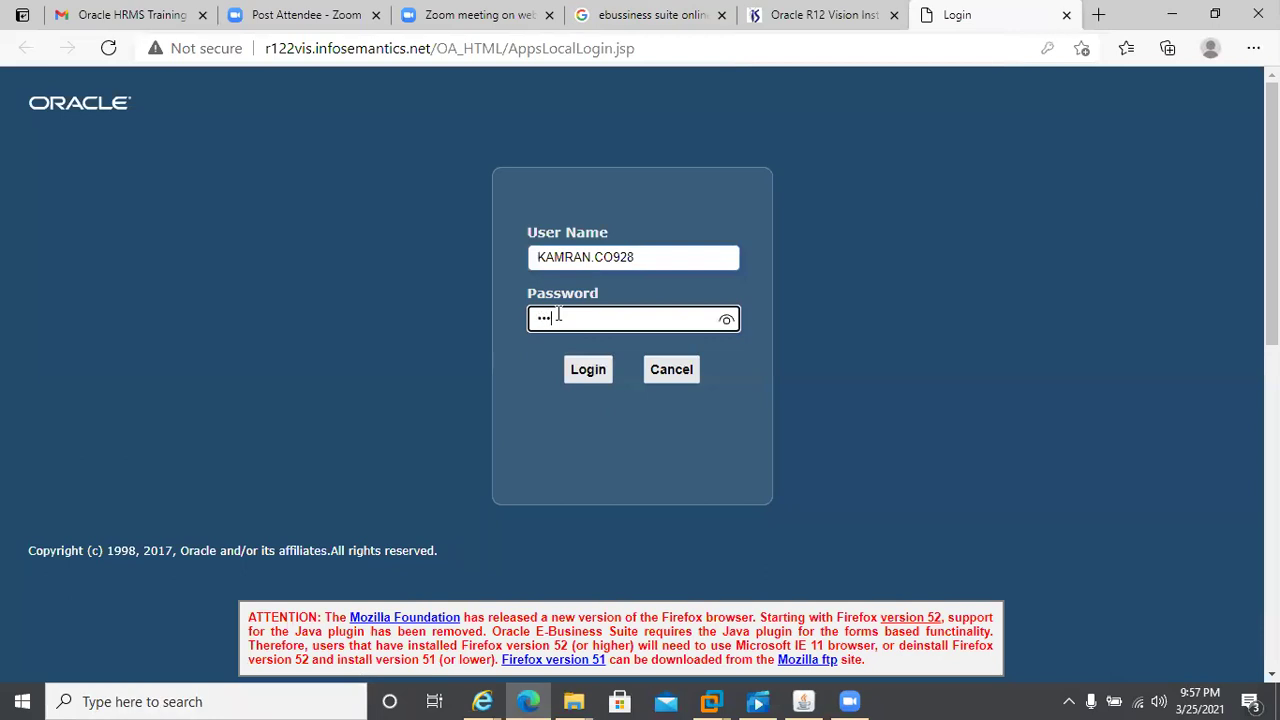
pyautogui.moveTo(488, 700)
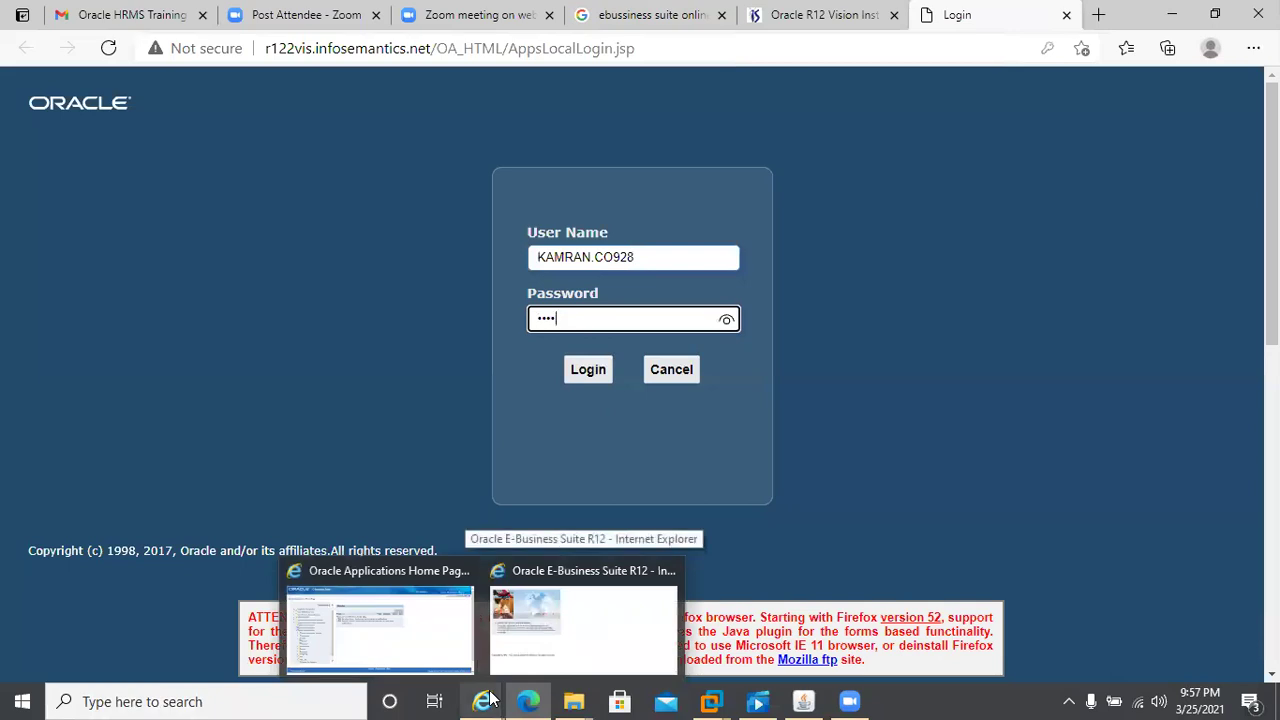
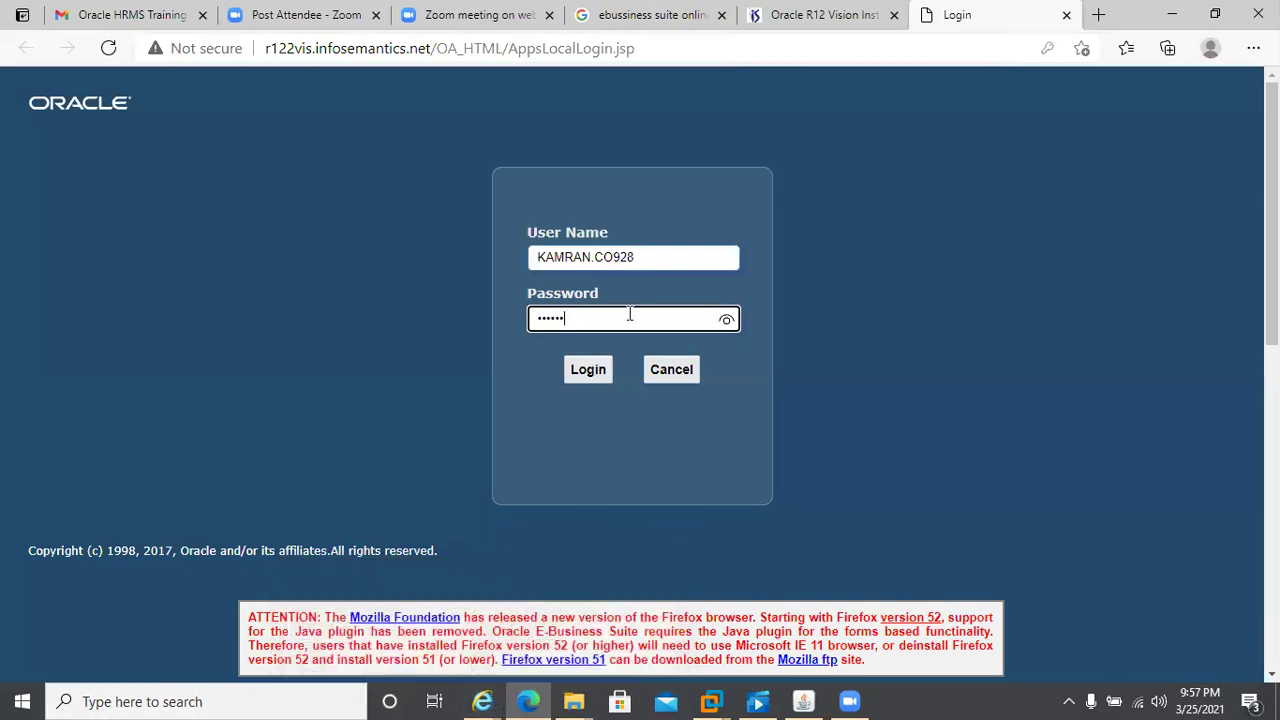
pyautogui.click(590, 369)
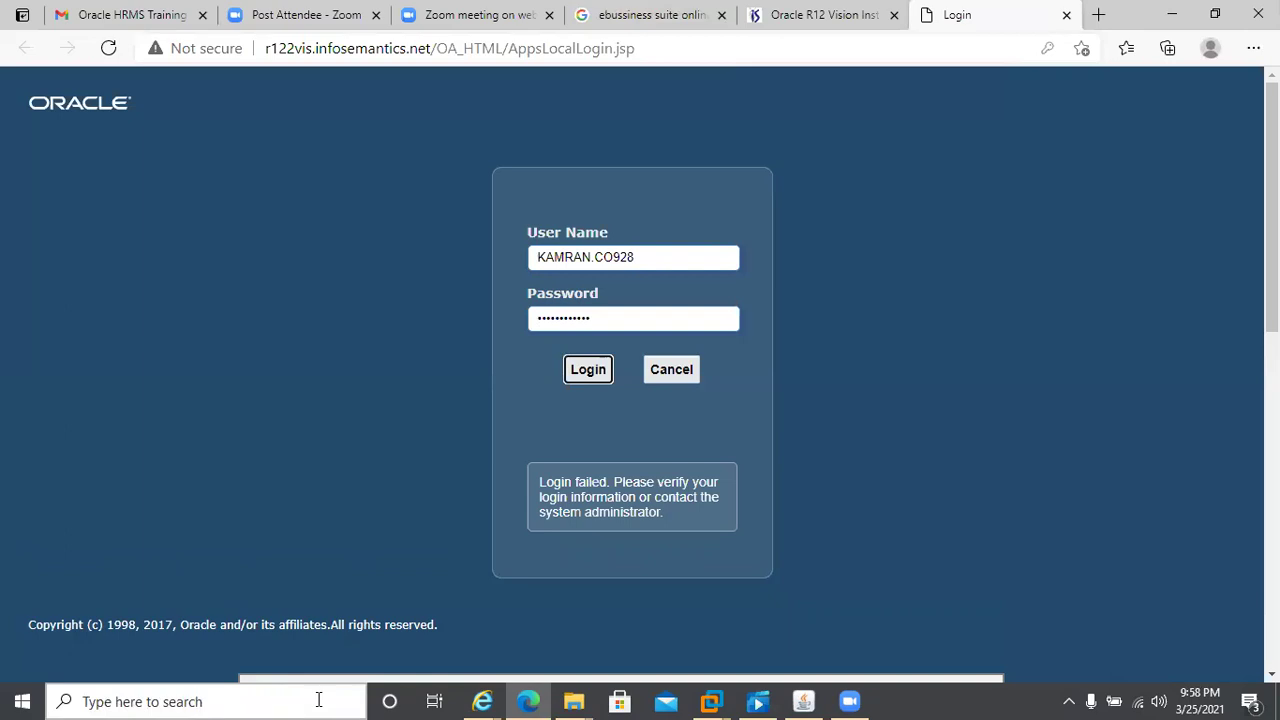
# - Correct a character in the user name and the password, then submit the sign-in again
pyautogui.click(606, 258)
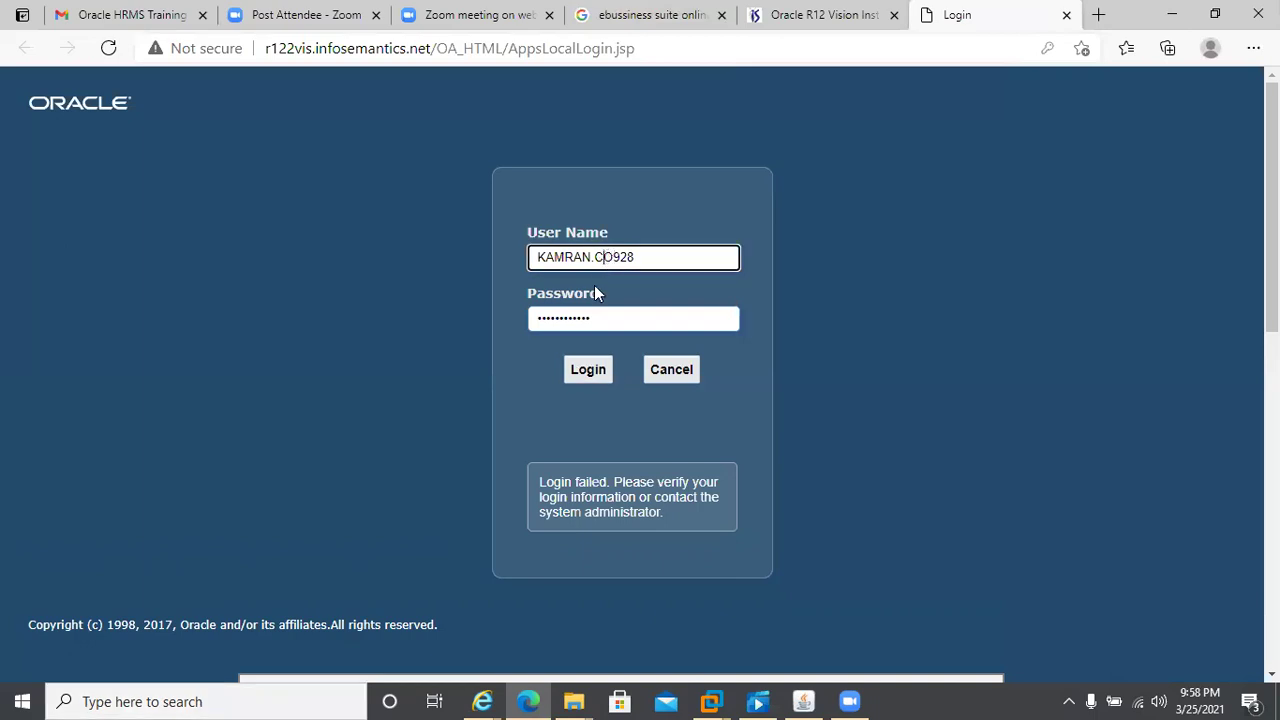
pyautogui.press('BackSpace')
pyautogui.write('C')
pyautogui.press('Delete')
pyautogui.write('0')
pyautogui.click(602, 314)
pyautogui.doubleClick(598, 316)
pyautogui.press('Home')
pyautogui.press('Delete')
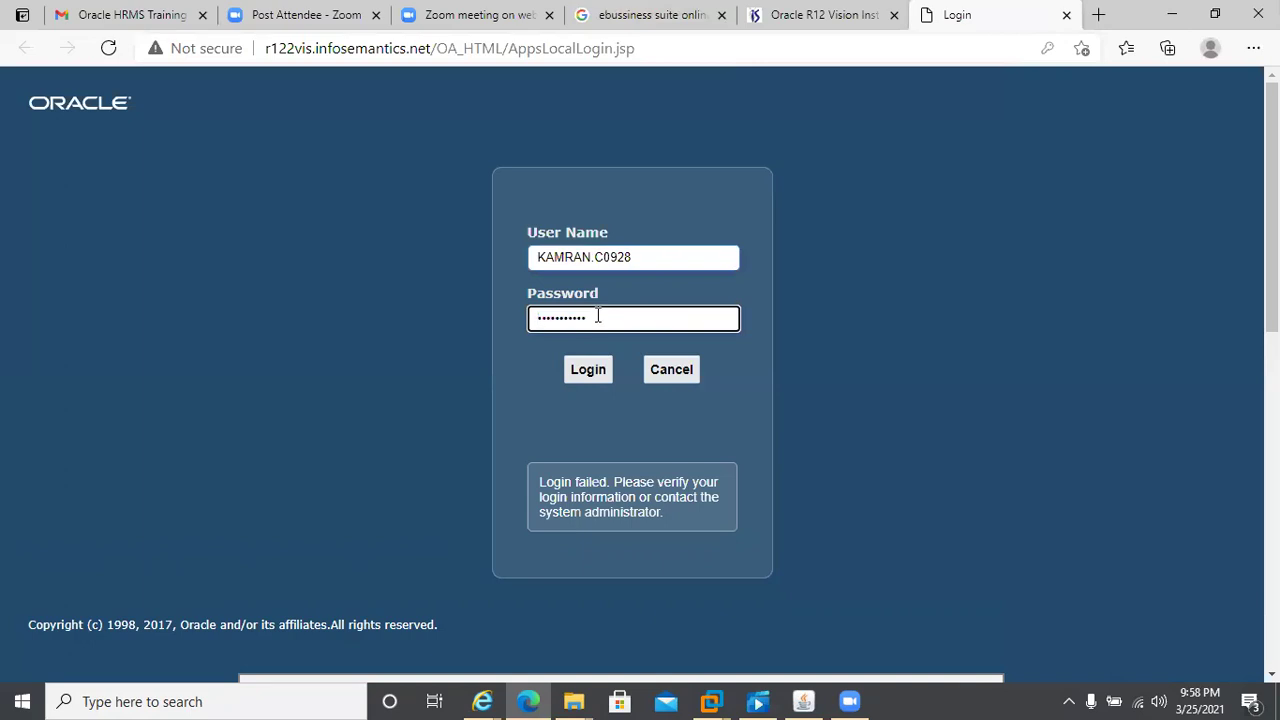
pyautogui.write('a')
pyautogui.click(578, 377)
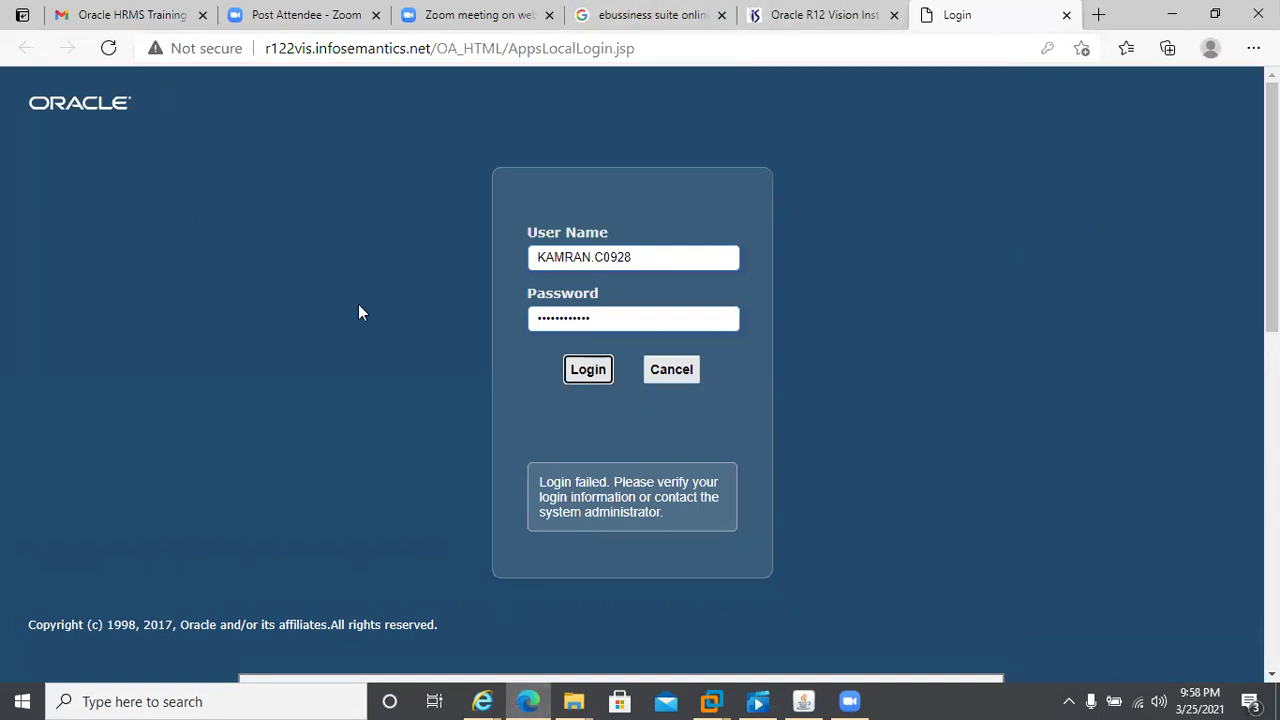
pyautogui.click(845, 18)
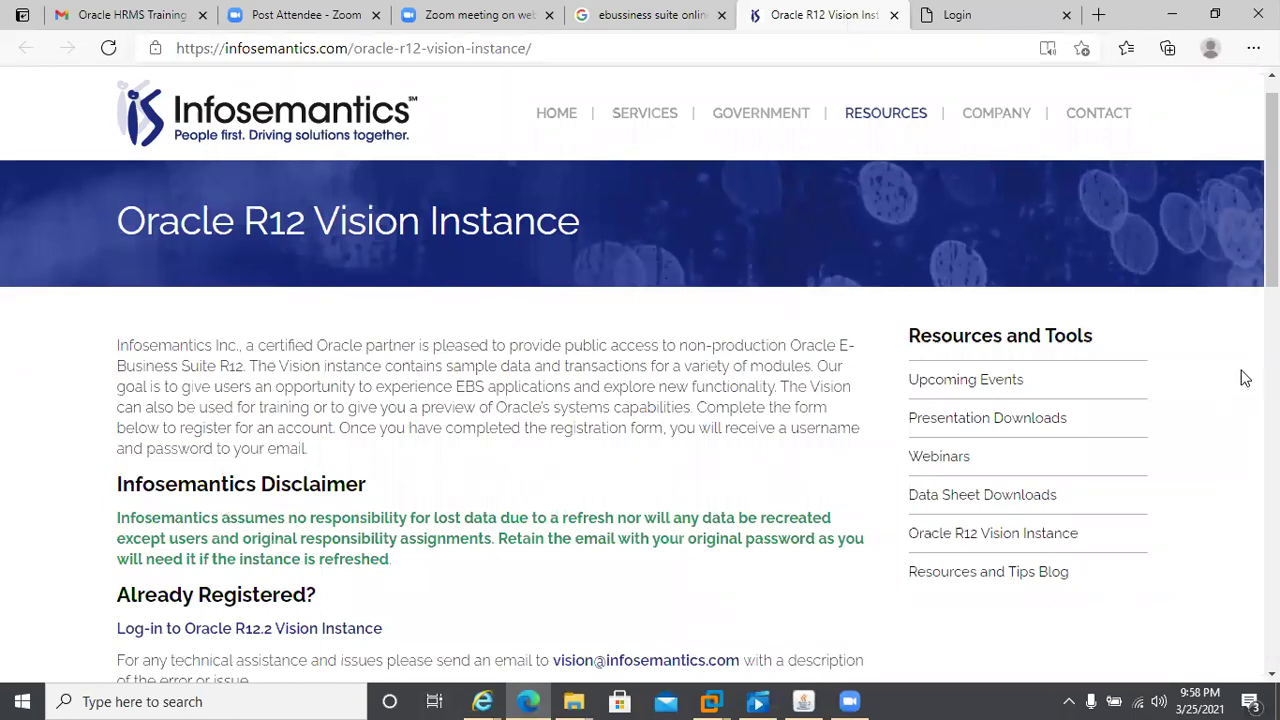
pyautogui.scroll(-4, 640, 400)
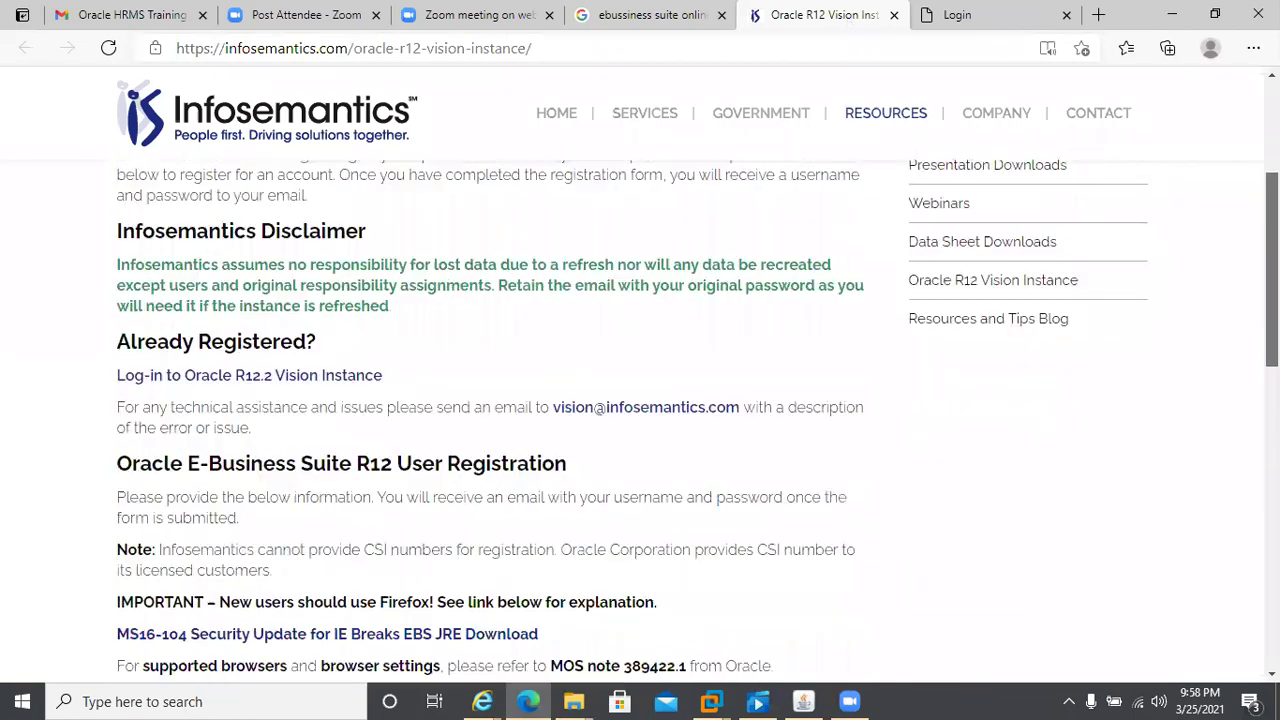
pyautogui.scroll(-10, 640, 400)
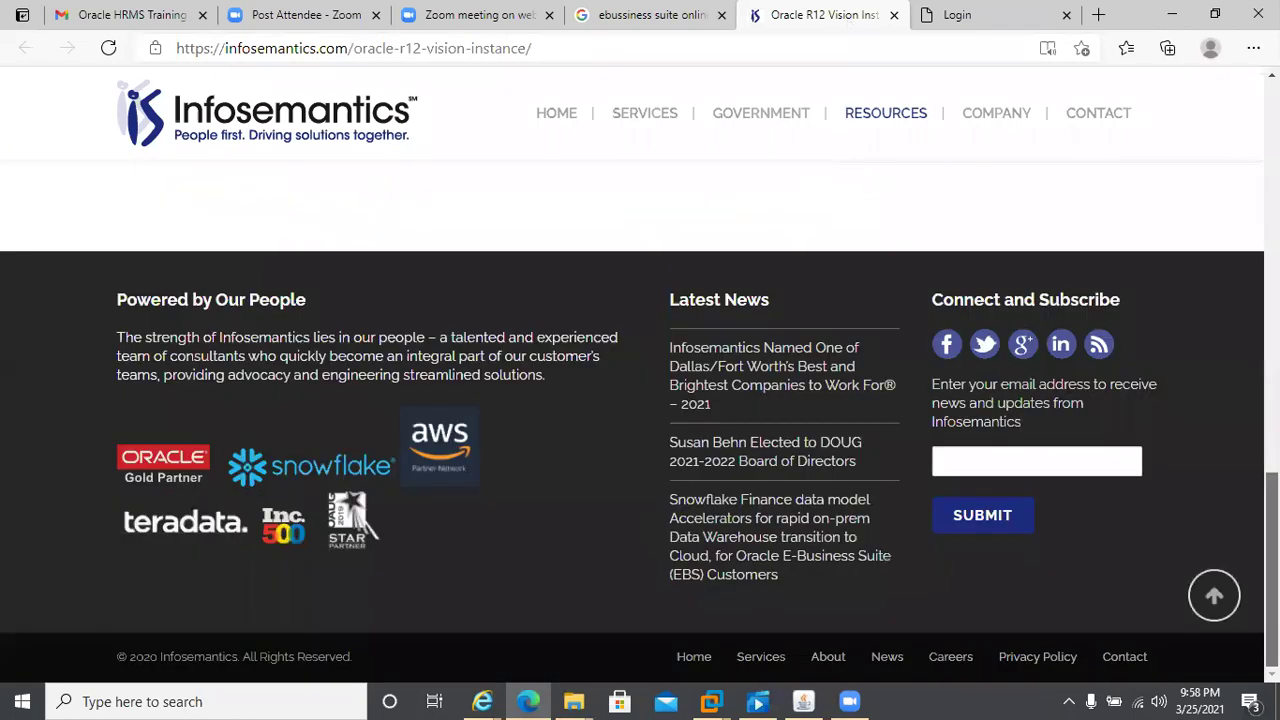
pyautogui.scroll(5, 640, 400)
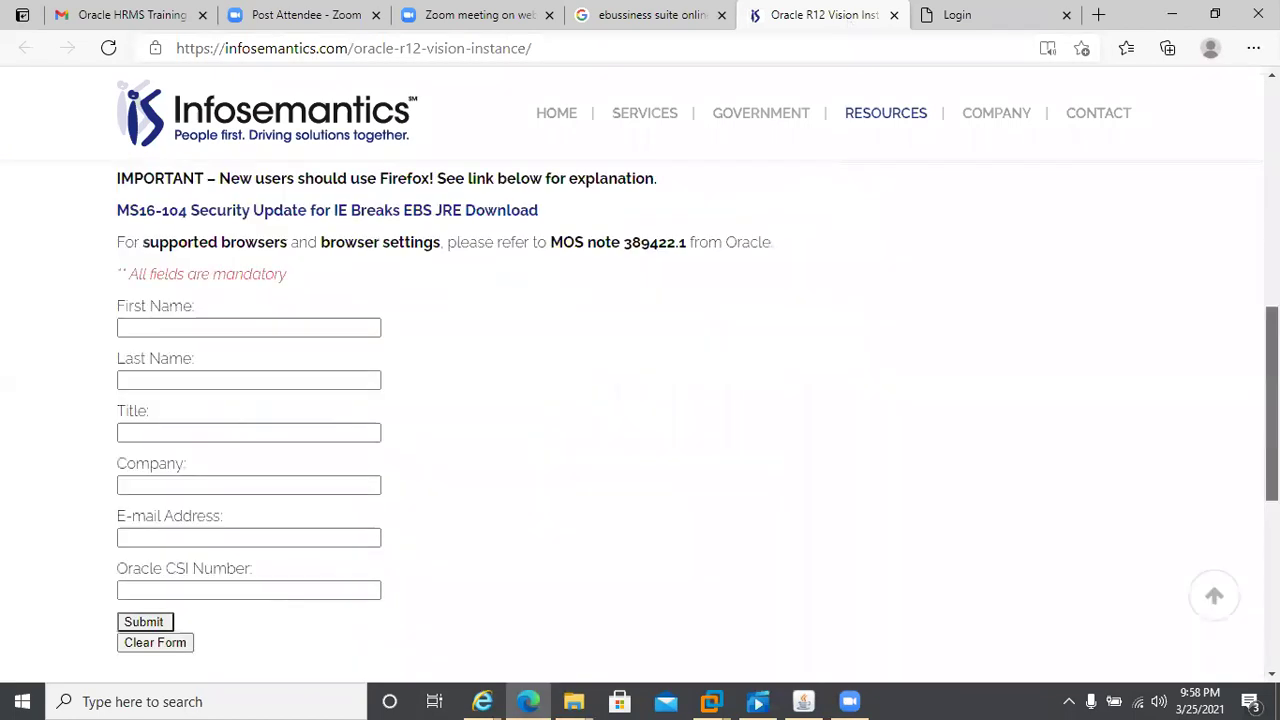
pyautogui.scroll(1, 640, 400)
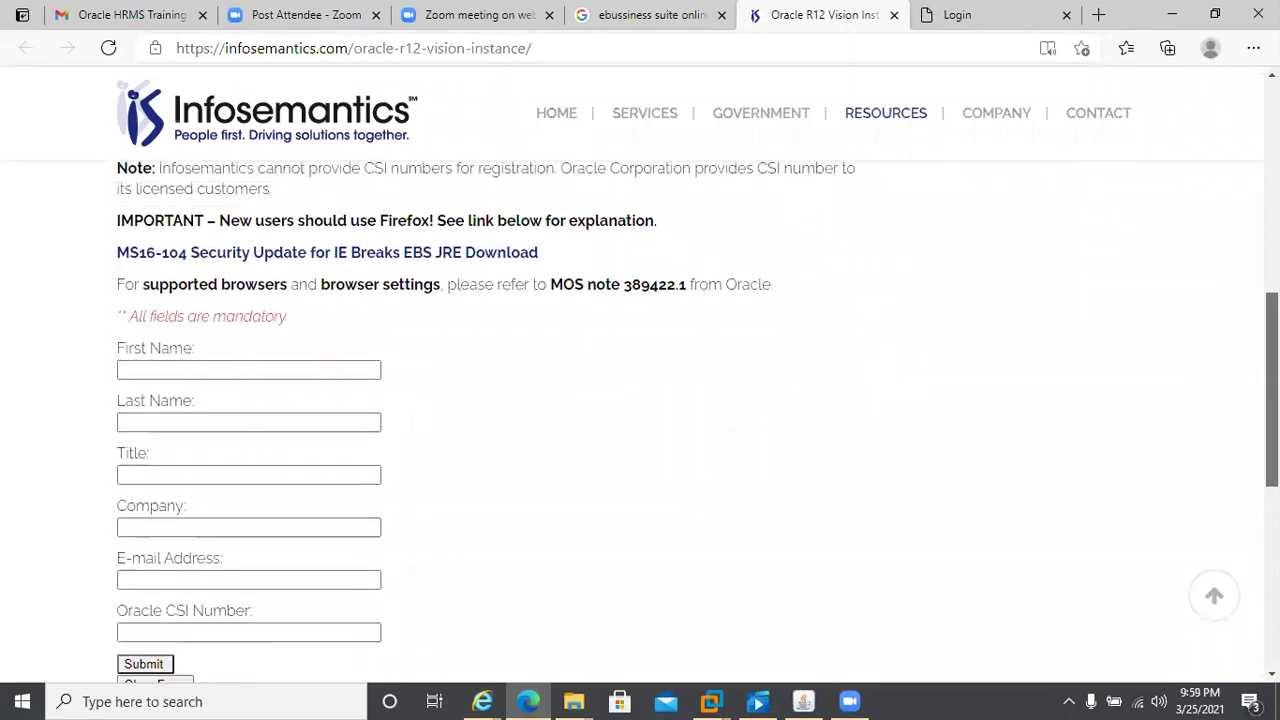
pyautogui.scroll(-2, 723, 506)
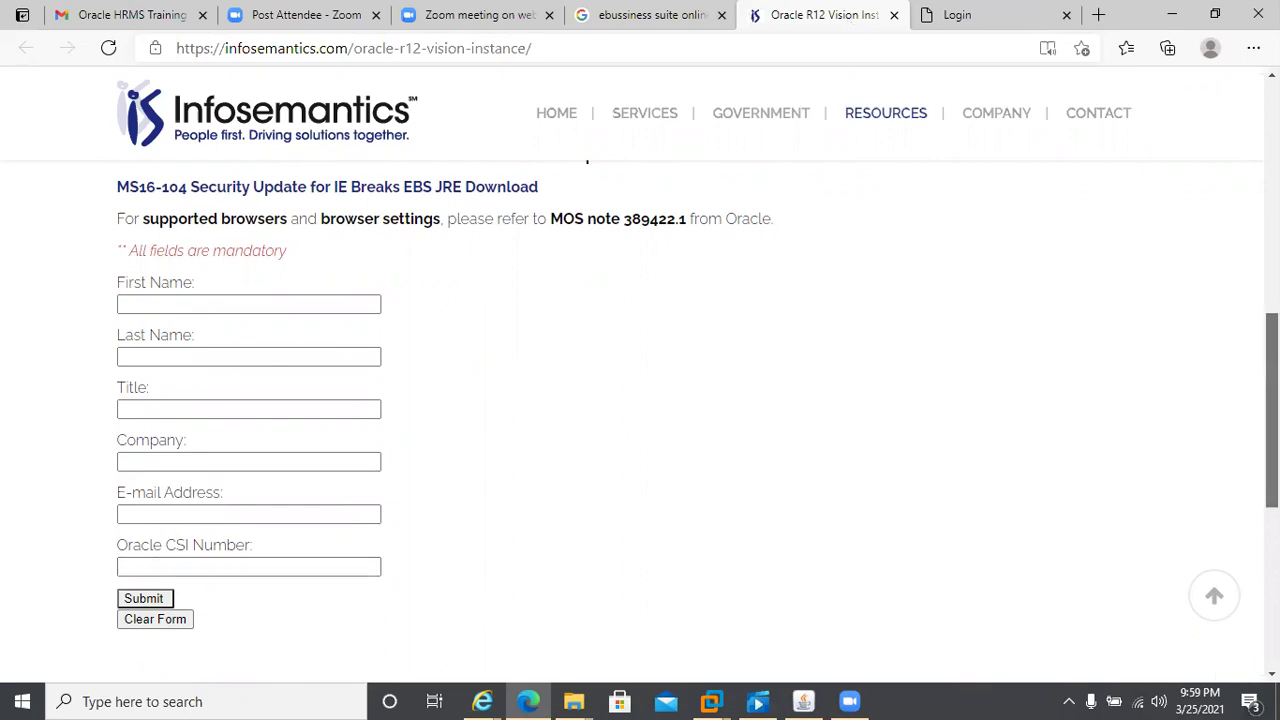
pyautogui.moveTo(1272, 410); pyautogui.dragTo(1220, 190)
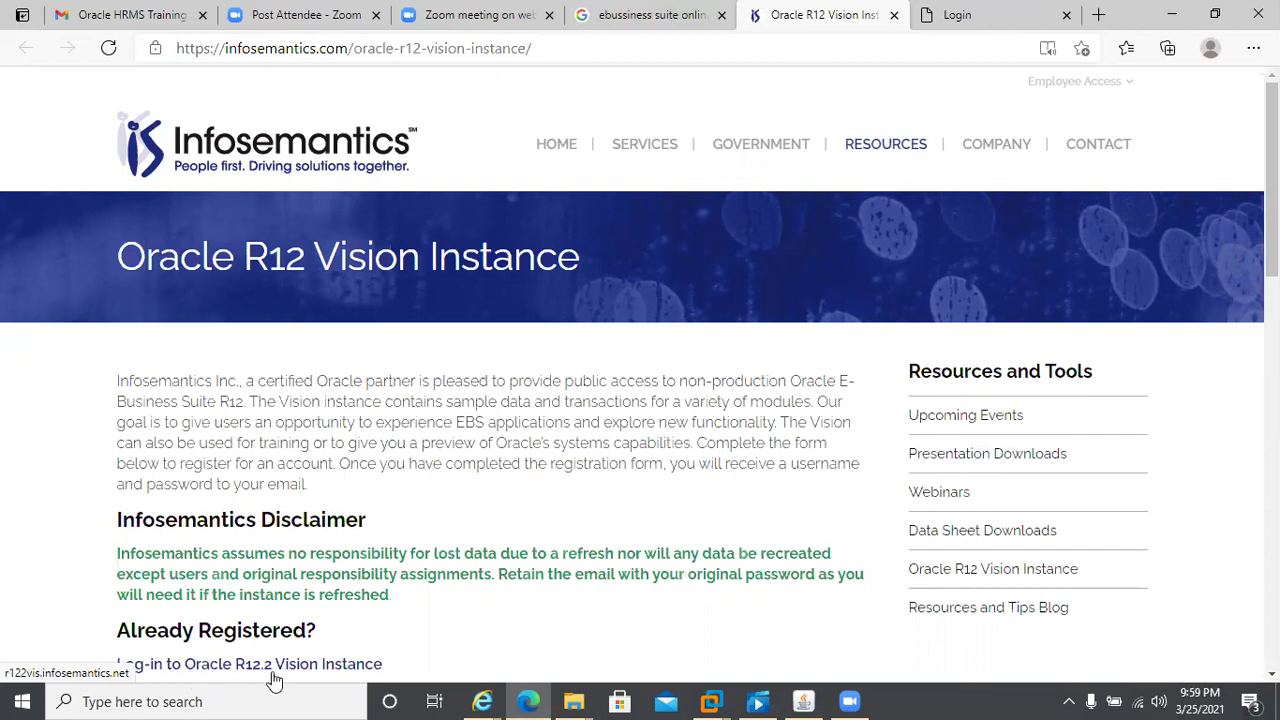
pyautogui.click(963, 15)
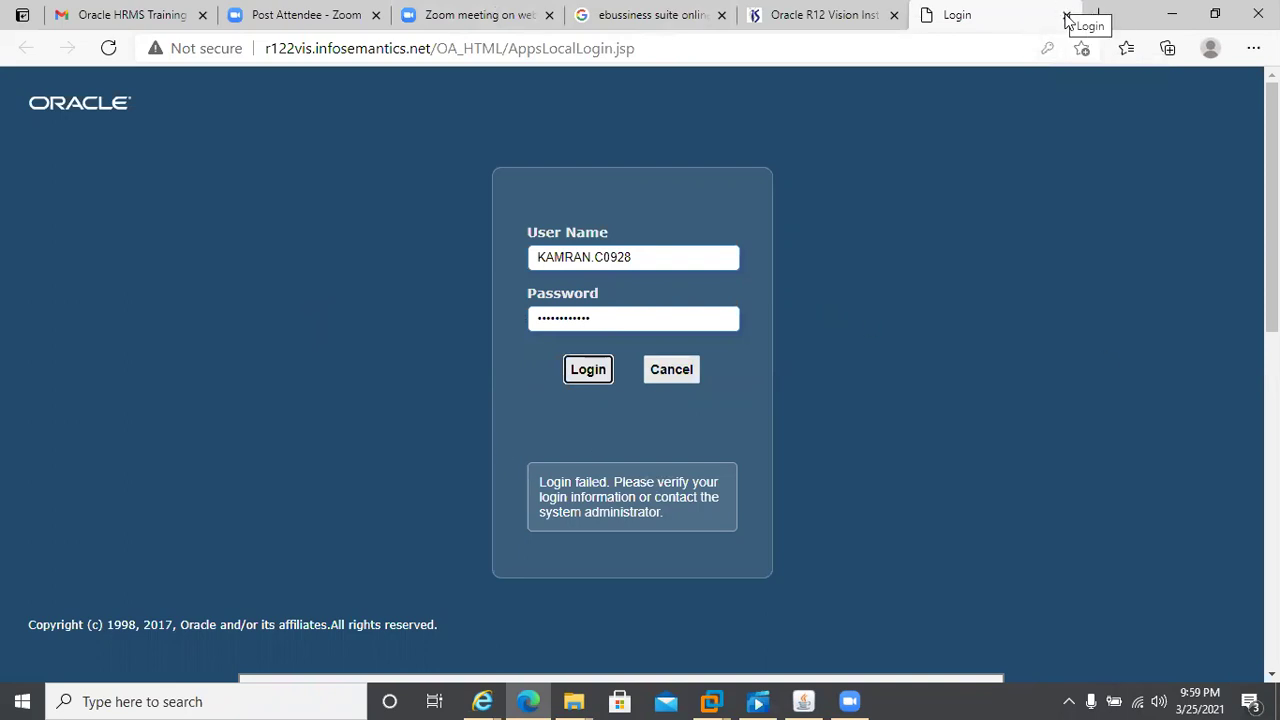
# - Close the Oracle sign-in and Infosemantics tabs, then return to the Oracle Applications window
pyautogui.click(1066, 16)
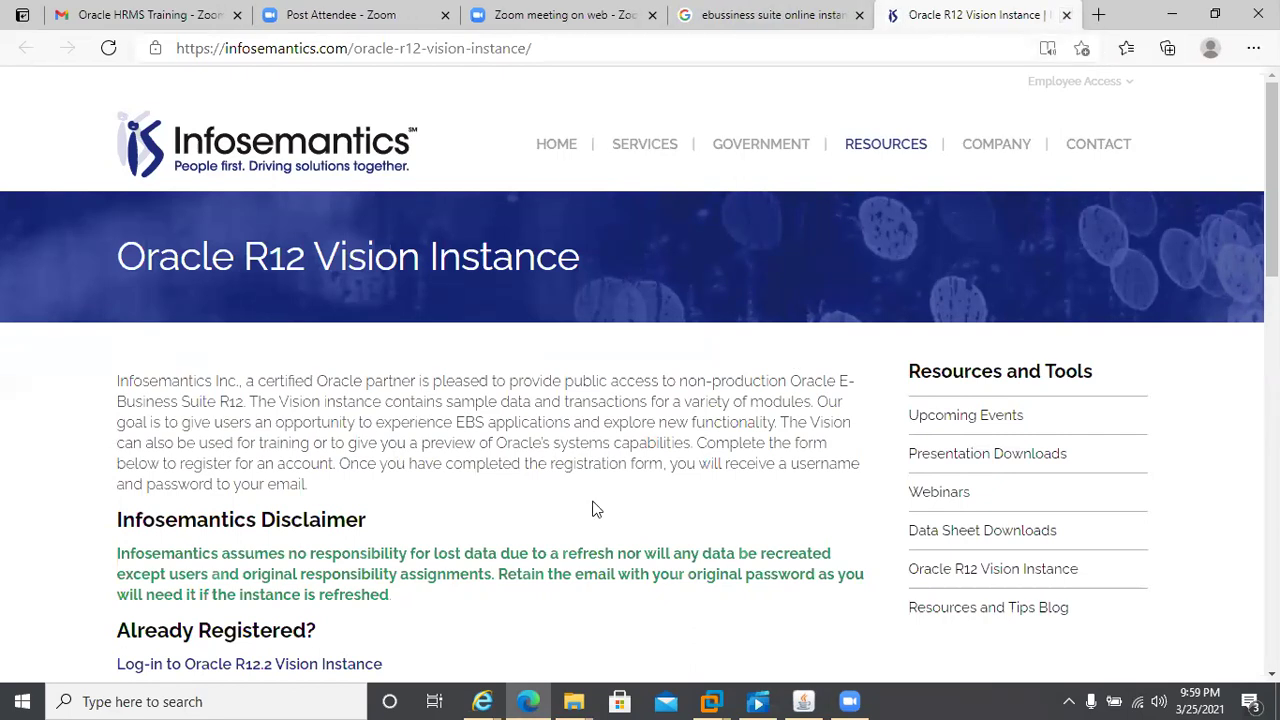
pyautogui.moveTo(1002, 119)
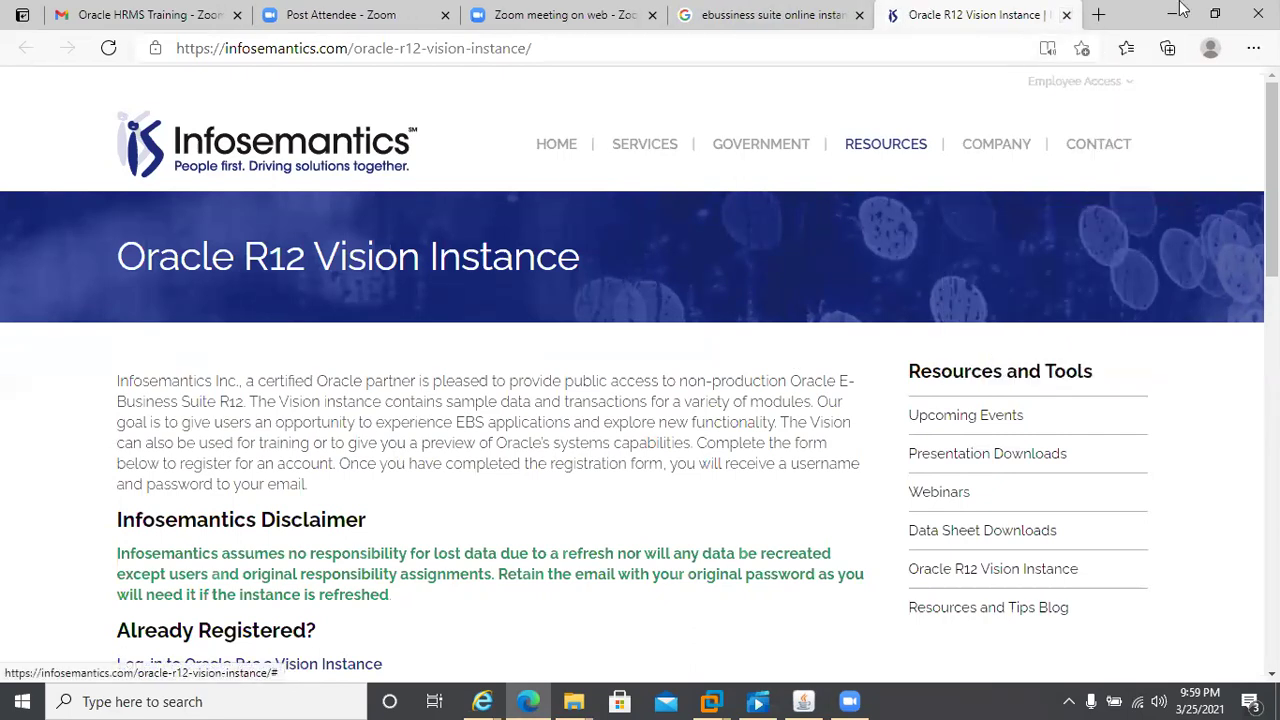
pyautogui.click(1066, 16)
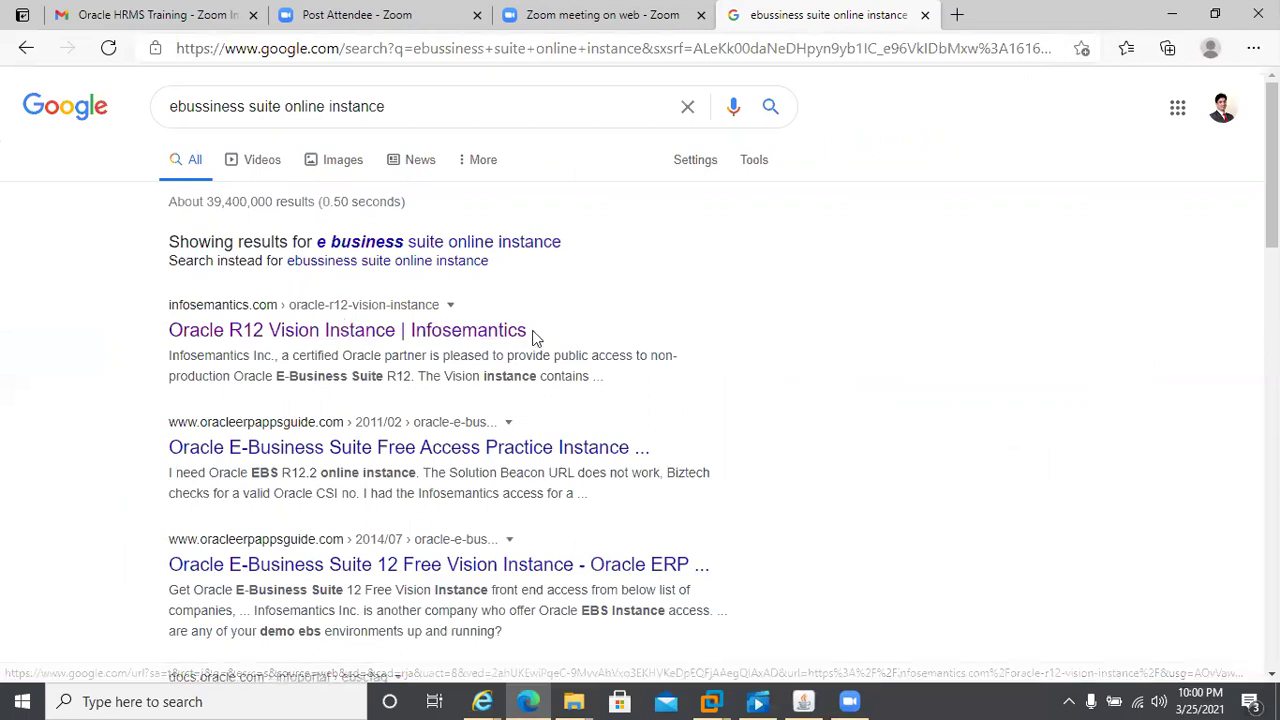
pyautogui.click(803, 701)
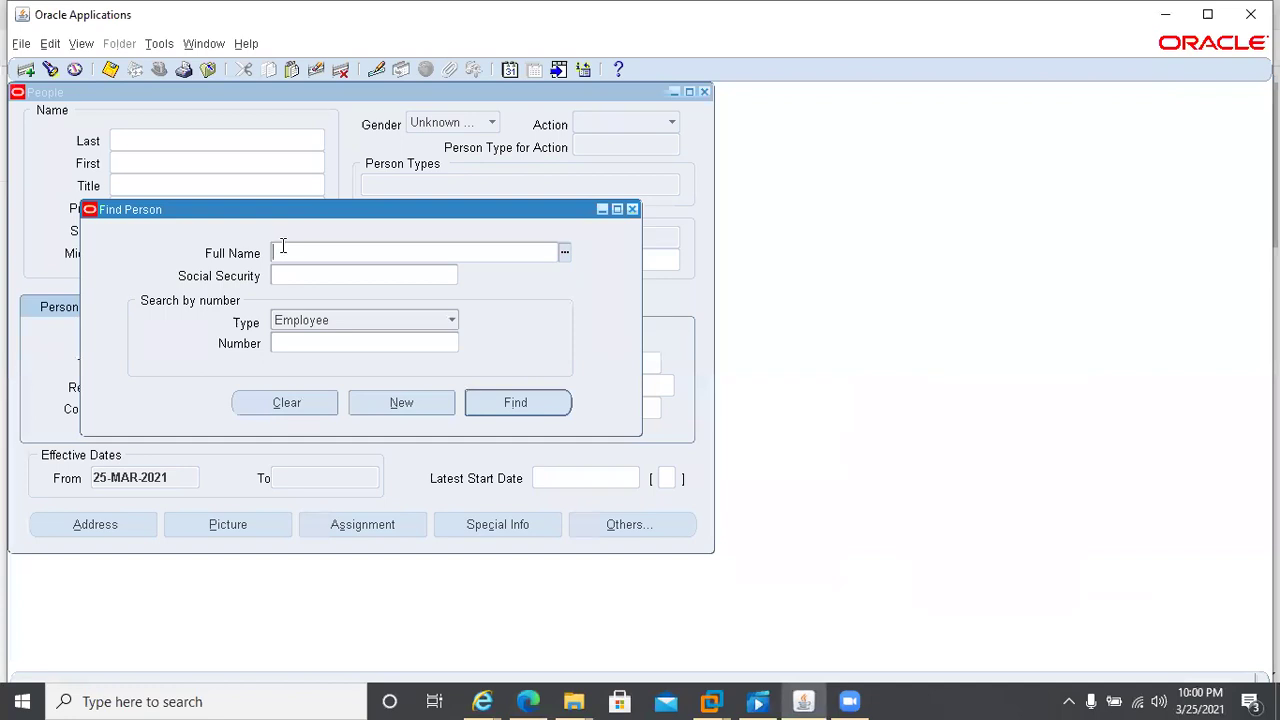
# - List all Full Names with % in Find Person, cancel the list, and close the People form
pyautogui.hotkey('ctrl', 'l')
pyautogui.write('%')
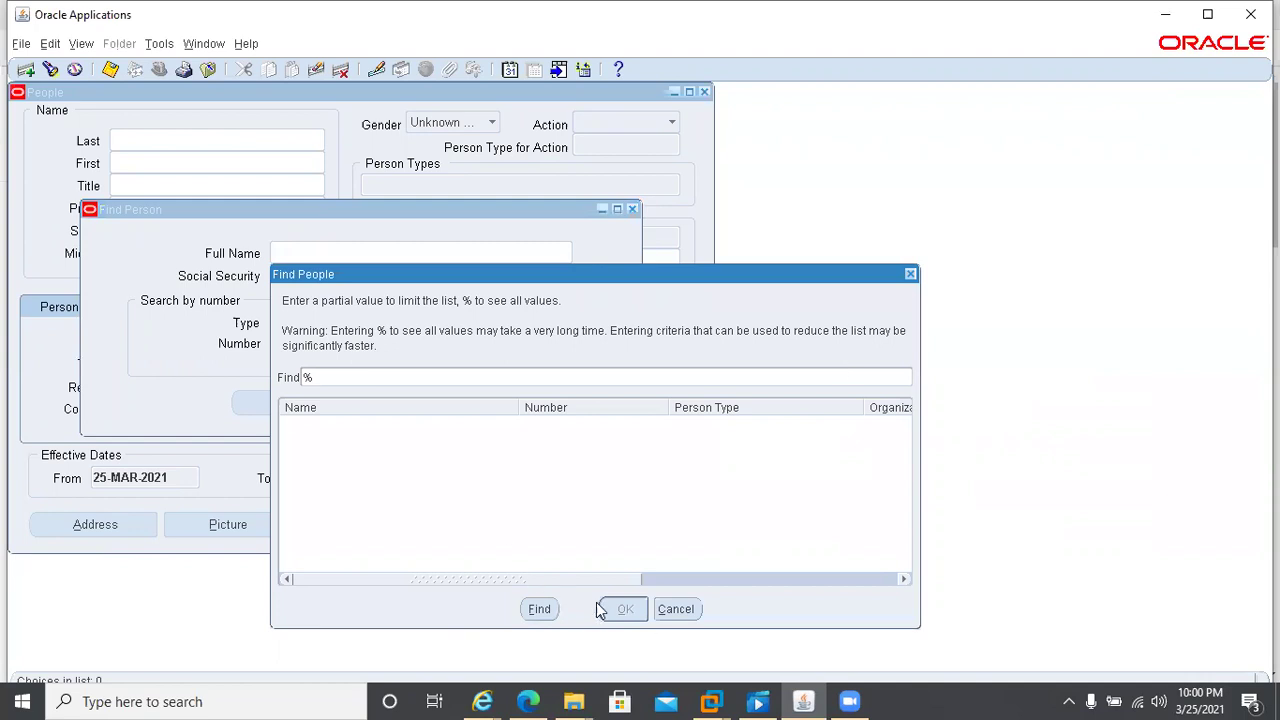
pyautogui.press('alt')
pyautogui.click(664, 610)
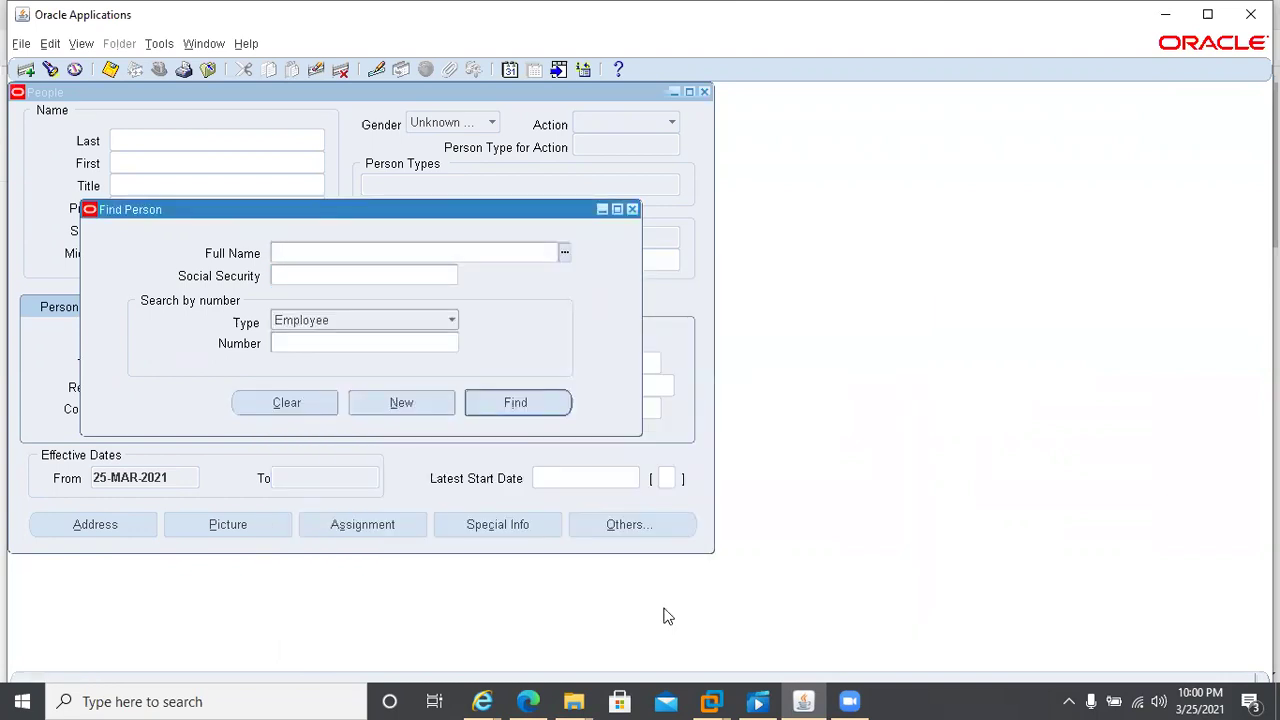
pyautogui.press('F4')
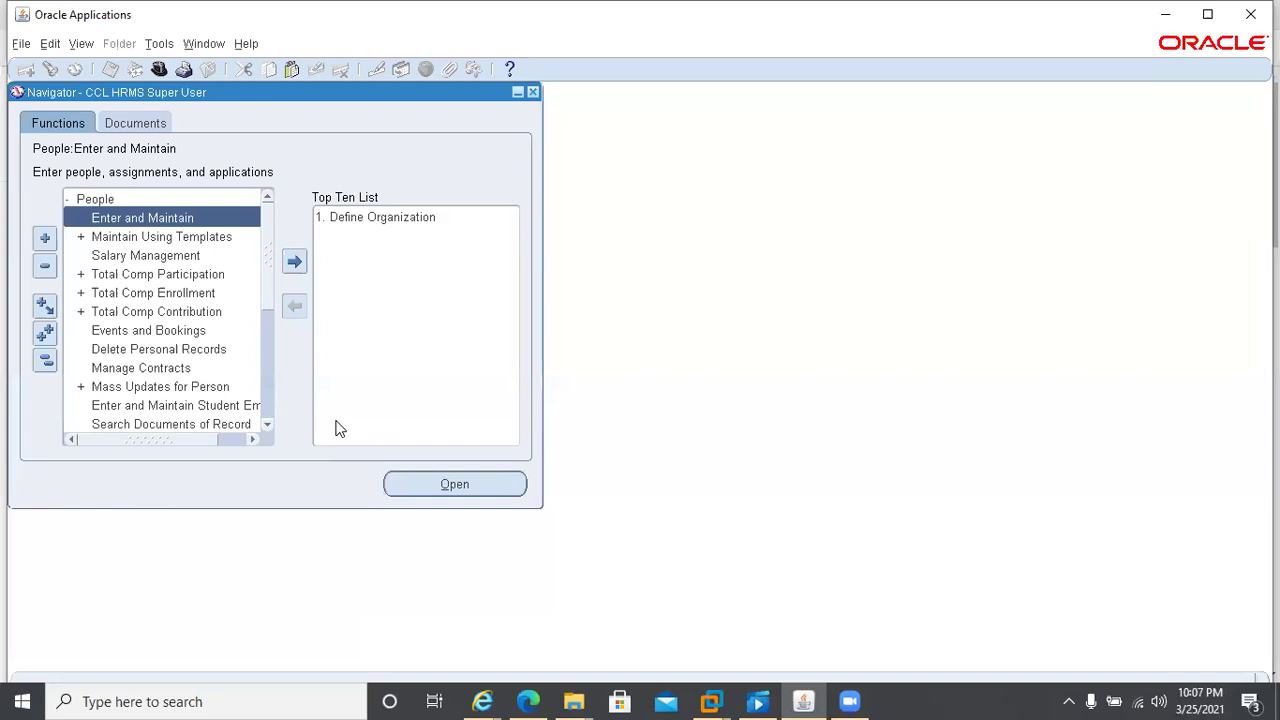
# - Reopen Enter and Maintain, cancel the people list, and close the People form
pyautogui.doubleClick(103, 222)
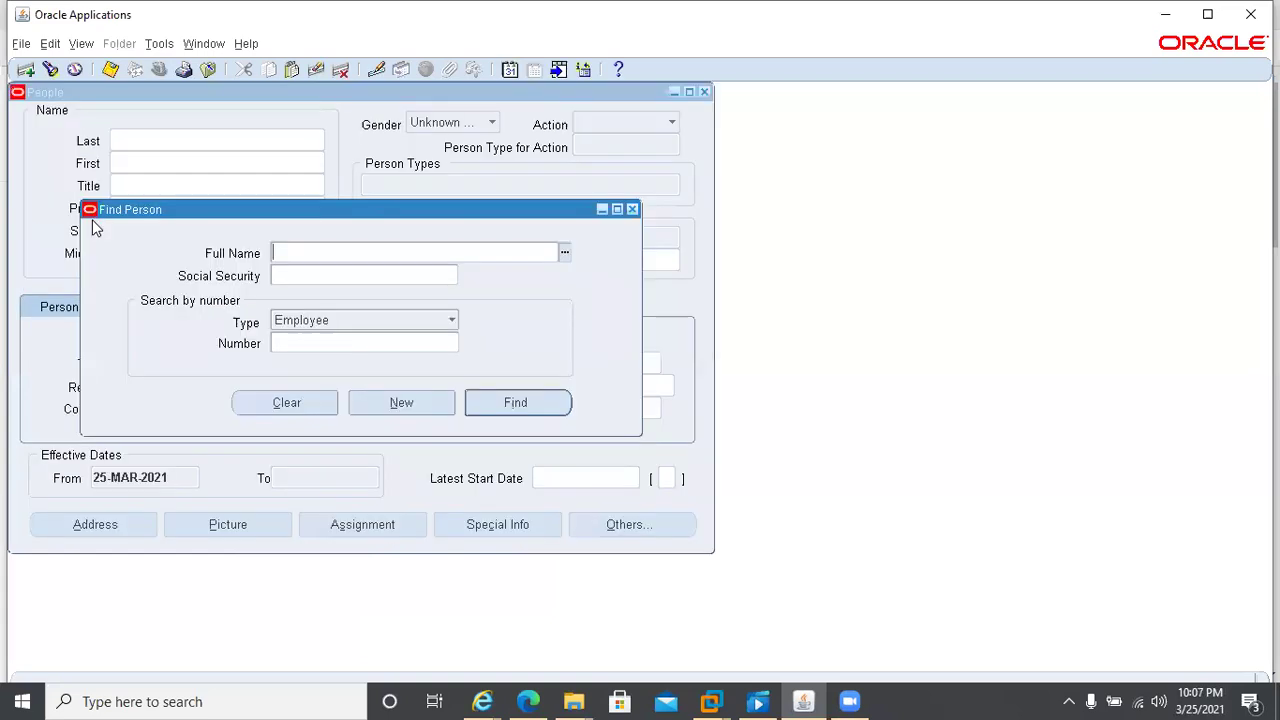
pyautogui.click(322, 337)
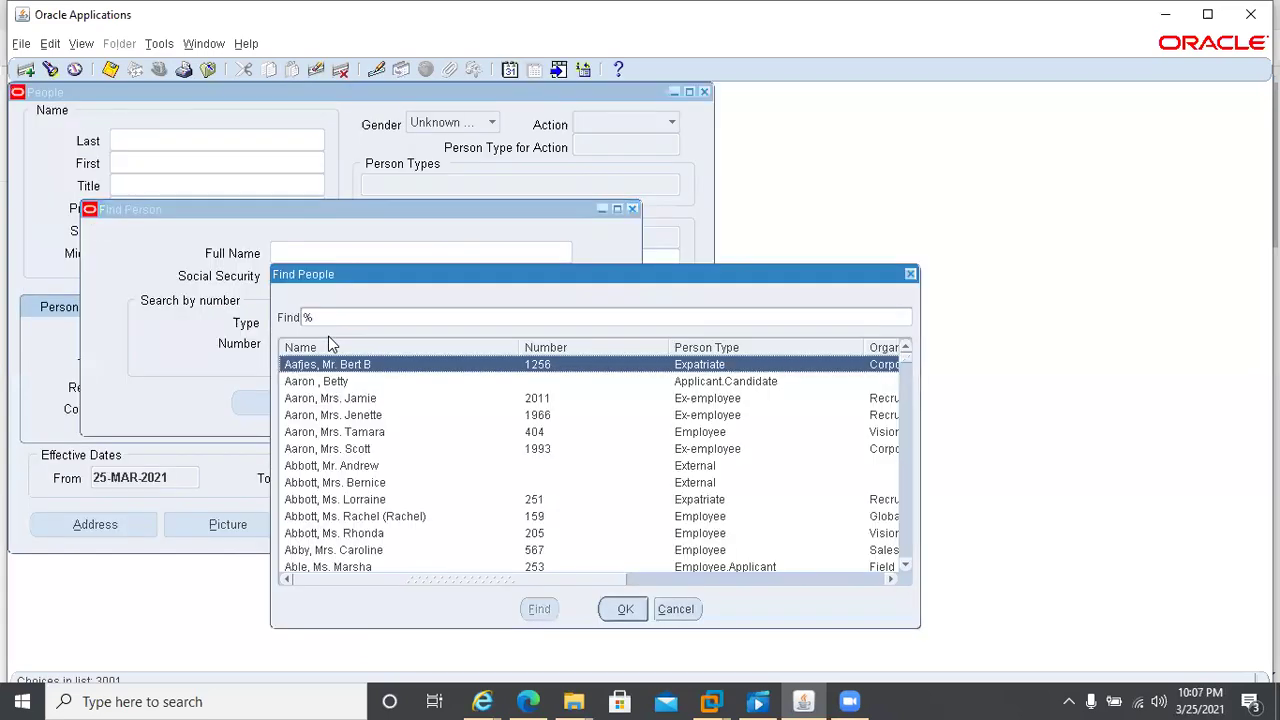
pyautogui.click(677, 609)
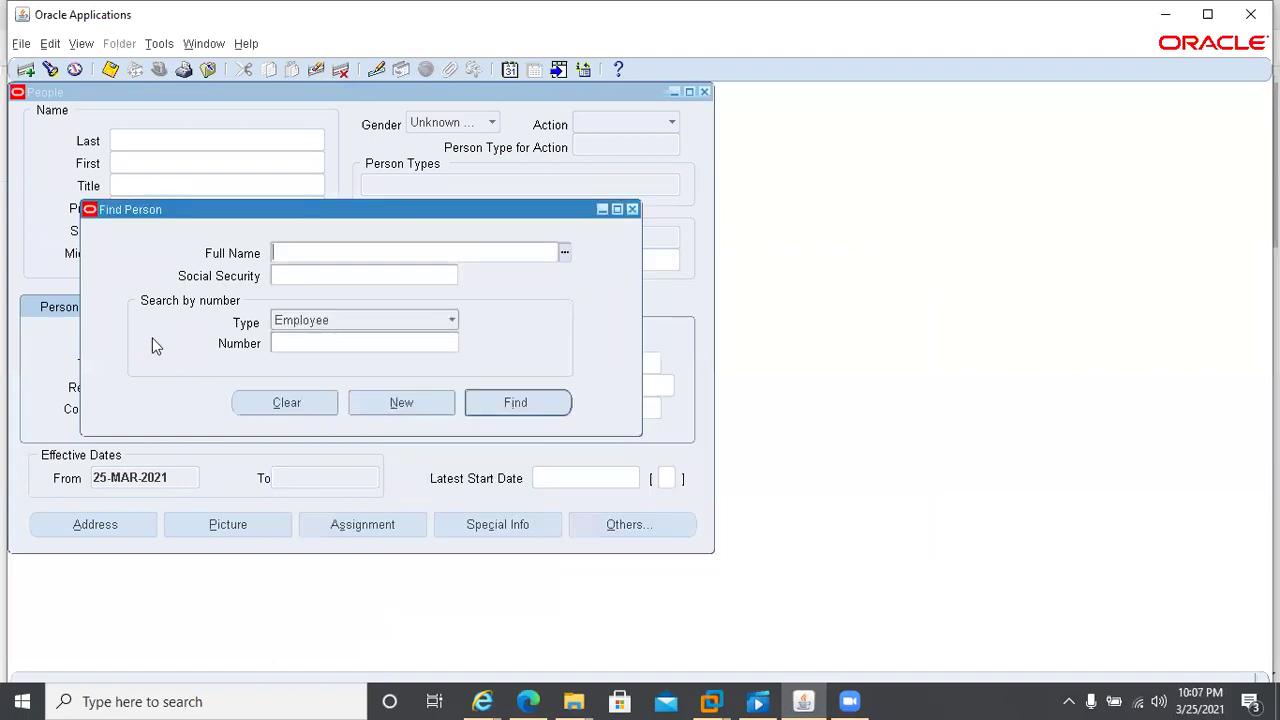
pyautogui.press('Escape')
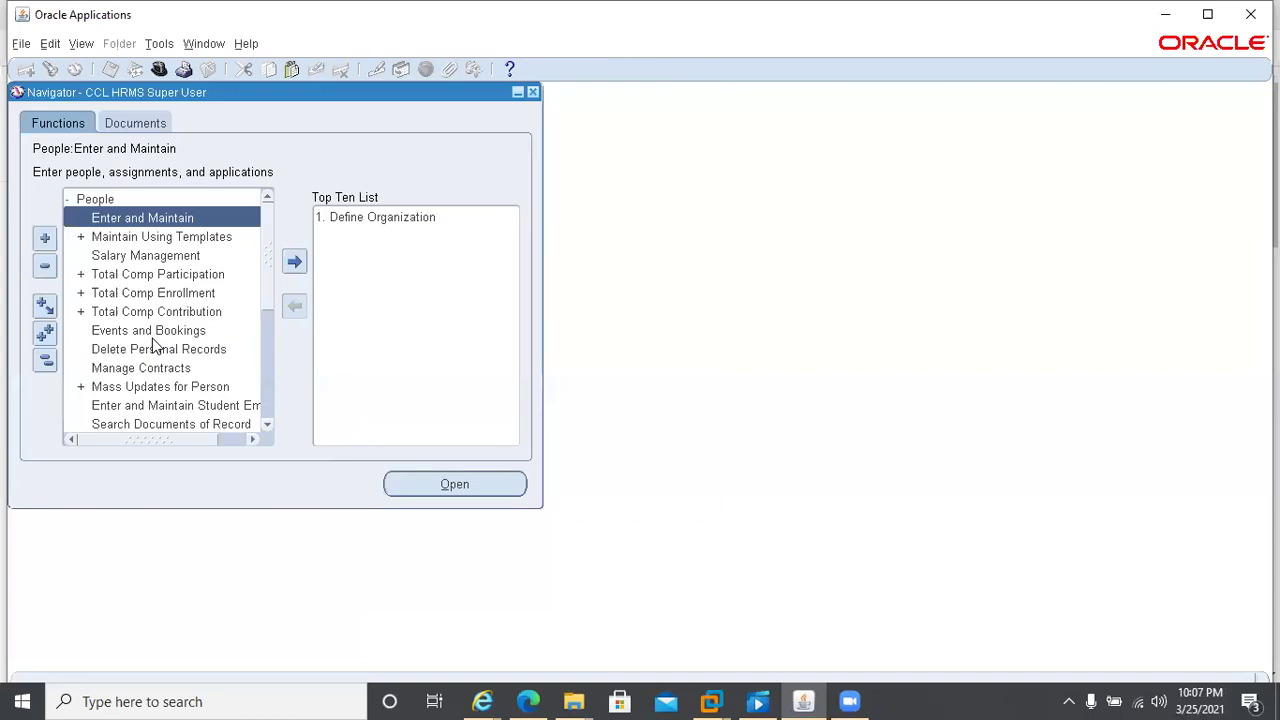
pyautogui.hotkey('alt', 'f')
# - Switch to System Administrator and open Profile > System from the Navigator
pyautogui.press('r')
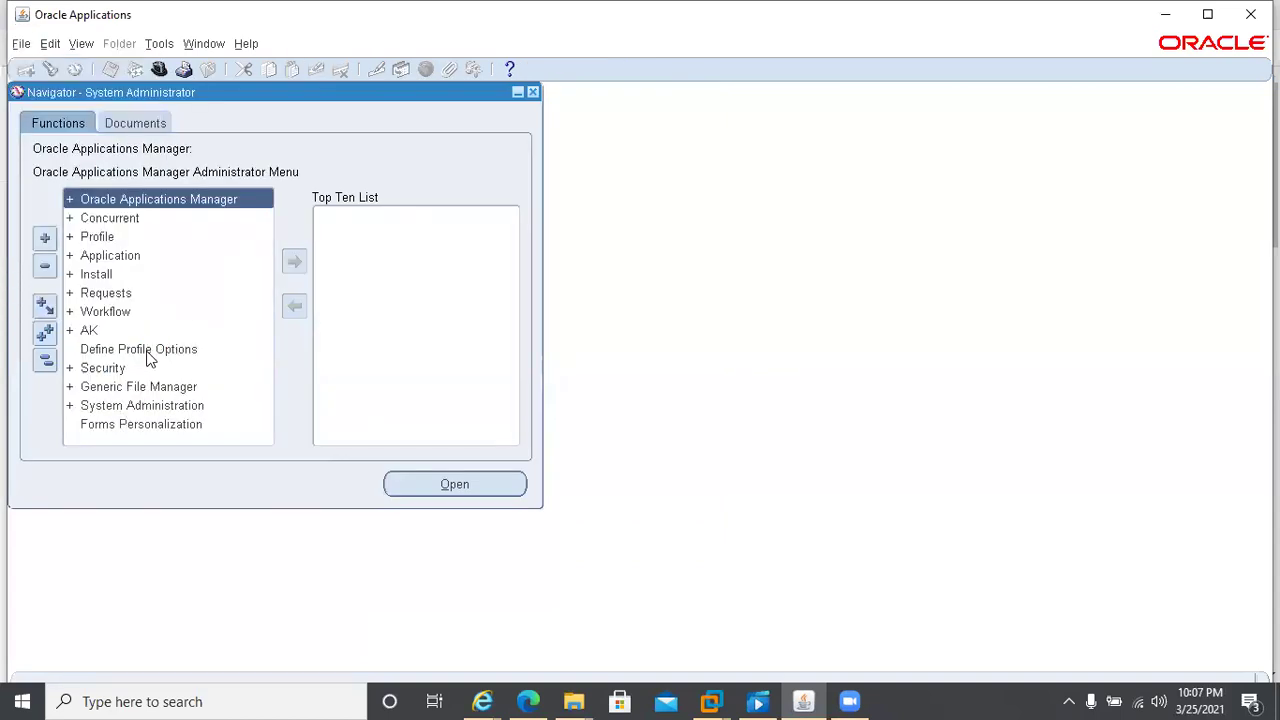
pyautogui.press('Down')
pyautogui.press('Down')
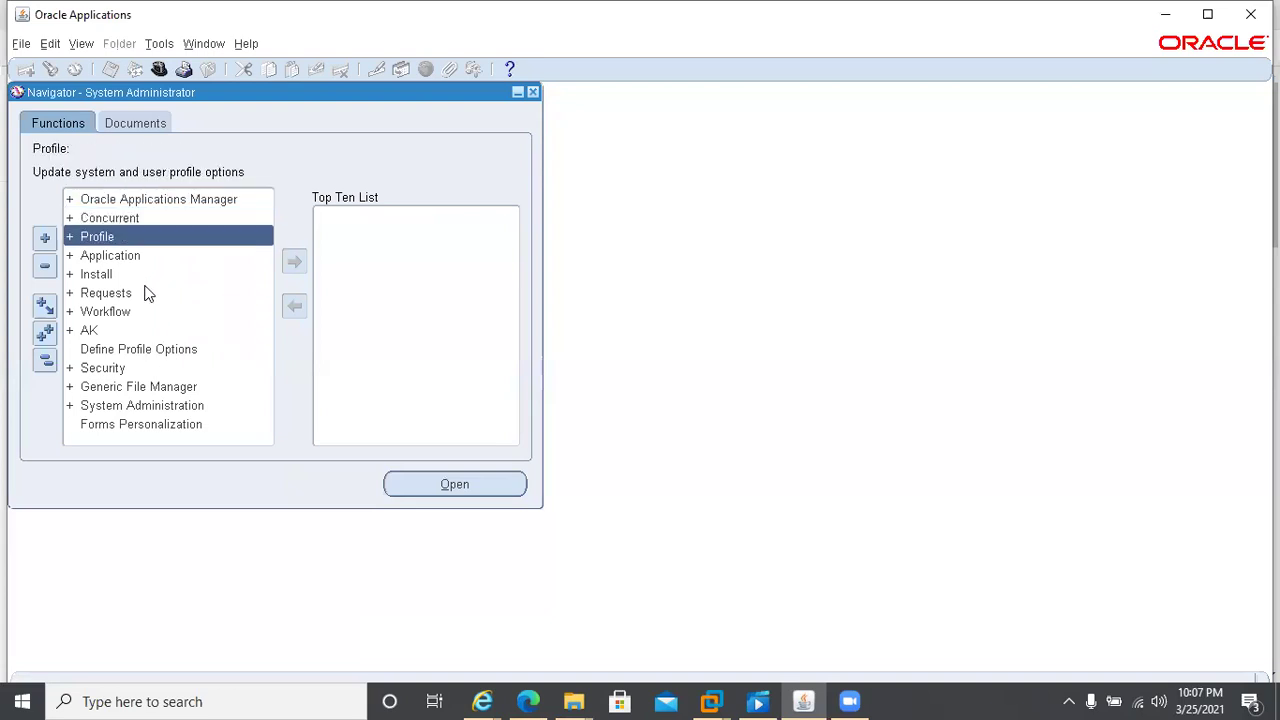
pyautogui.press('Right')
pyautogui.press('Down')
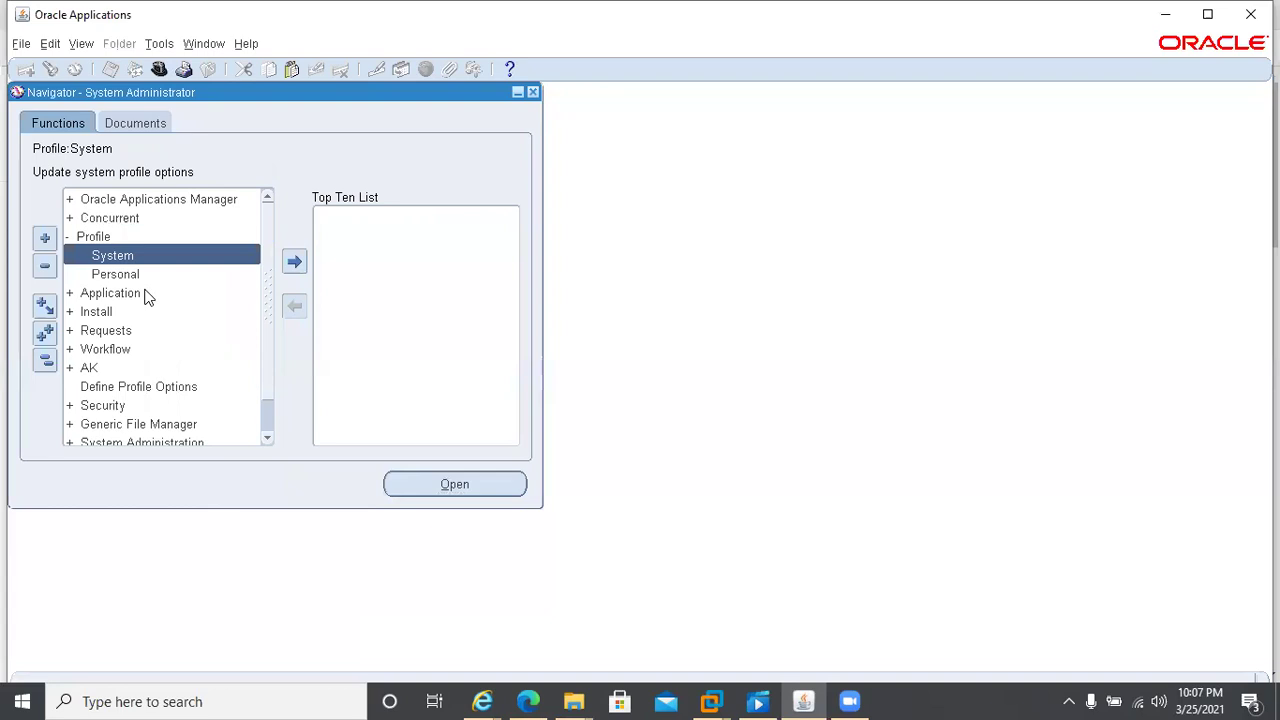
pyautogui.press('Return')
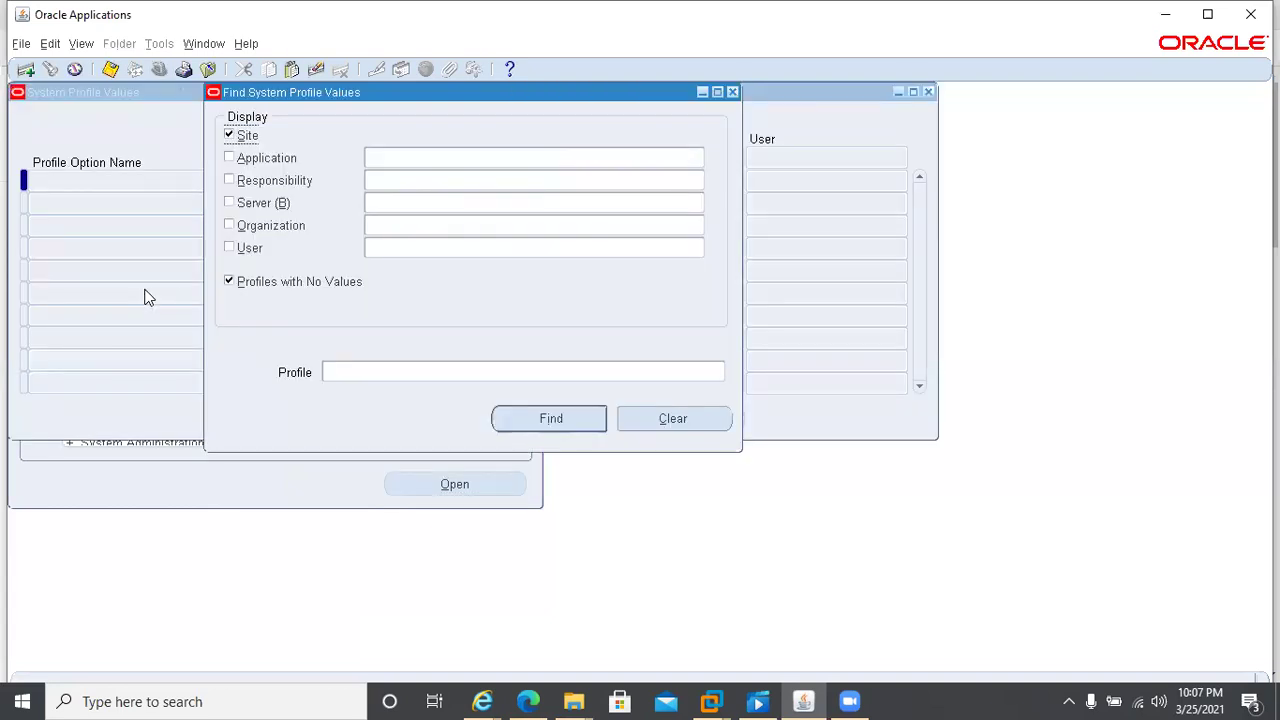
# - Find profile values for Human Resources, CCL HRMS Super User, and profile %HR%Business%
pyautogui.click(229, 160)
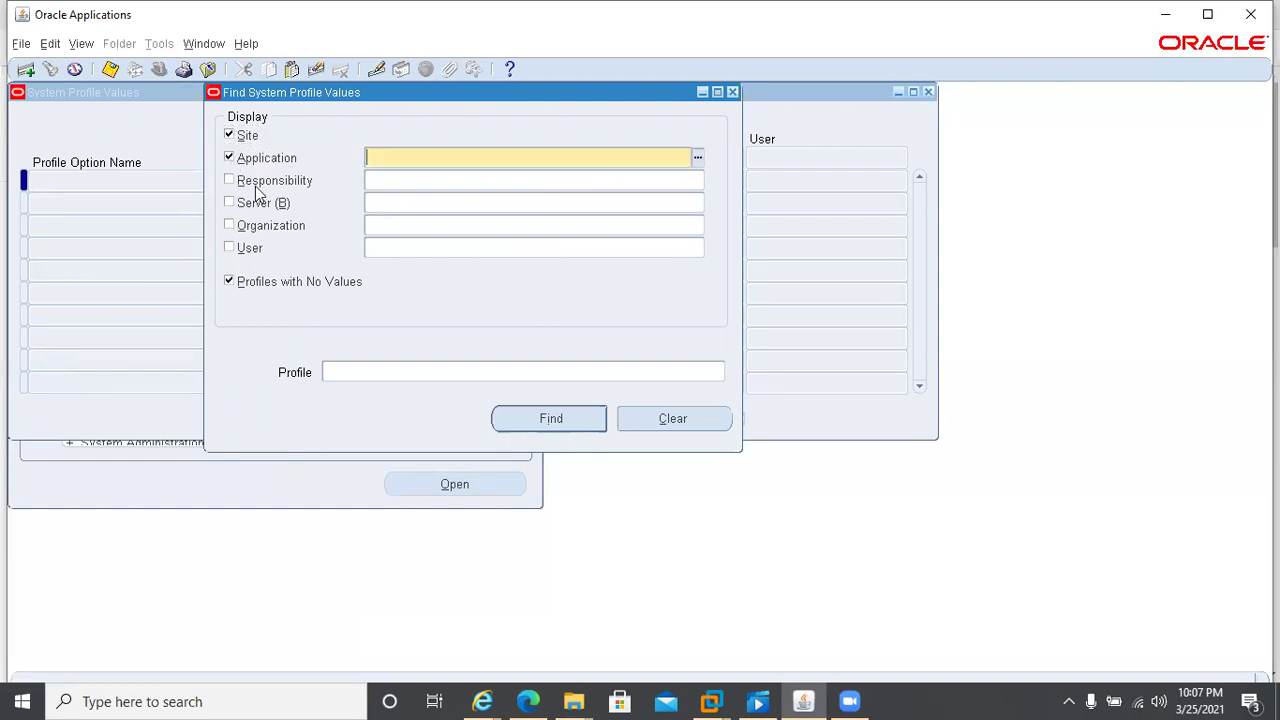
pyautogui.write('human')
pyautogui.press('Tab')
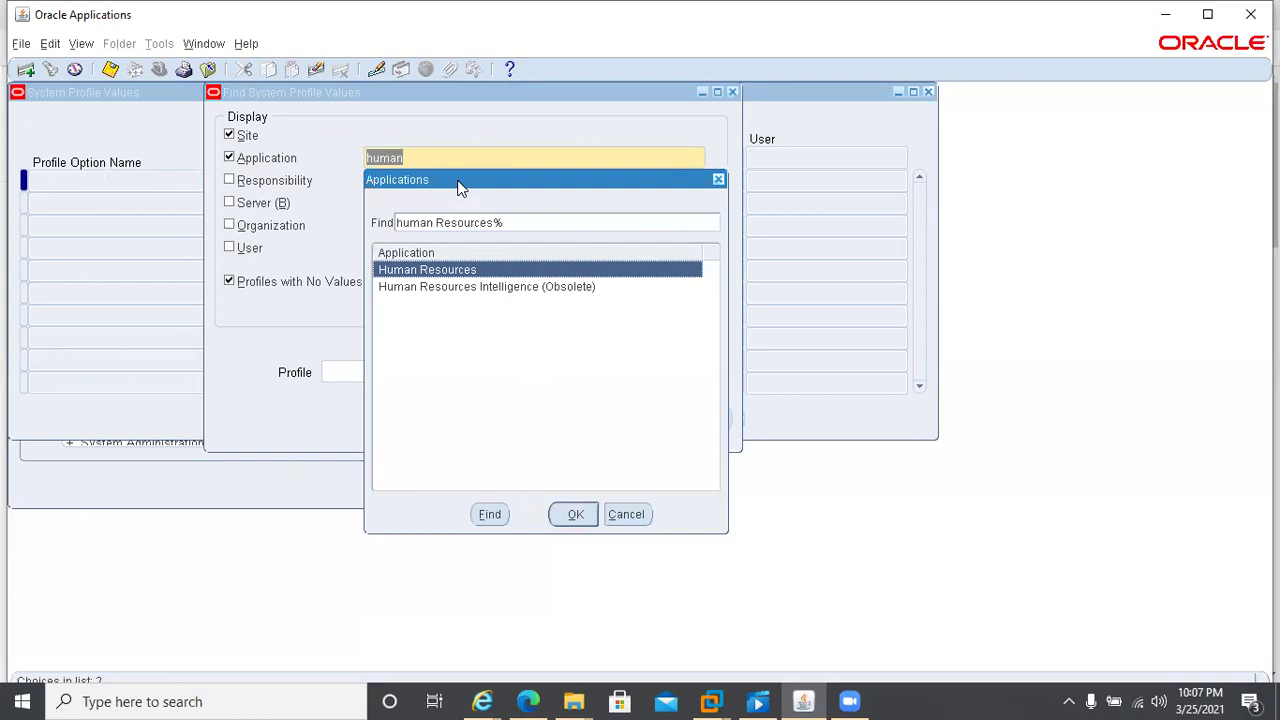
pyautogui.doubleClick(390, 270)
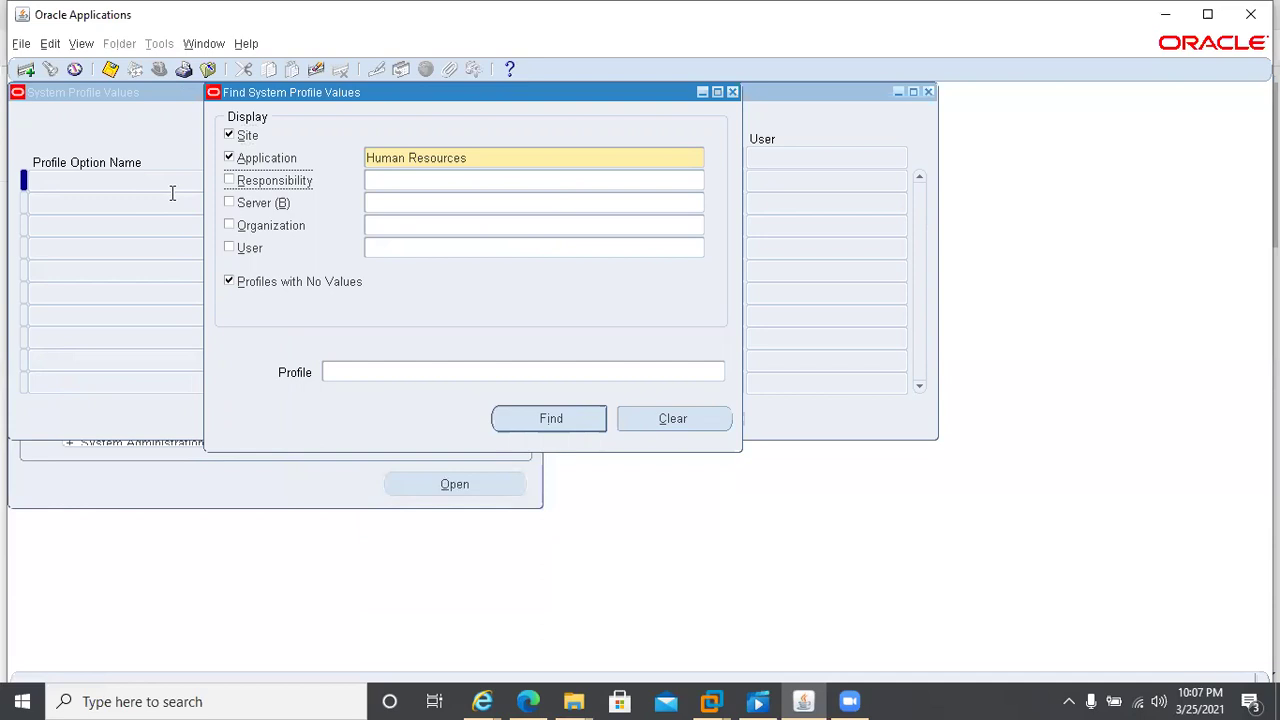
pyautogui.click(429, 179)
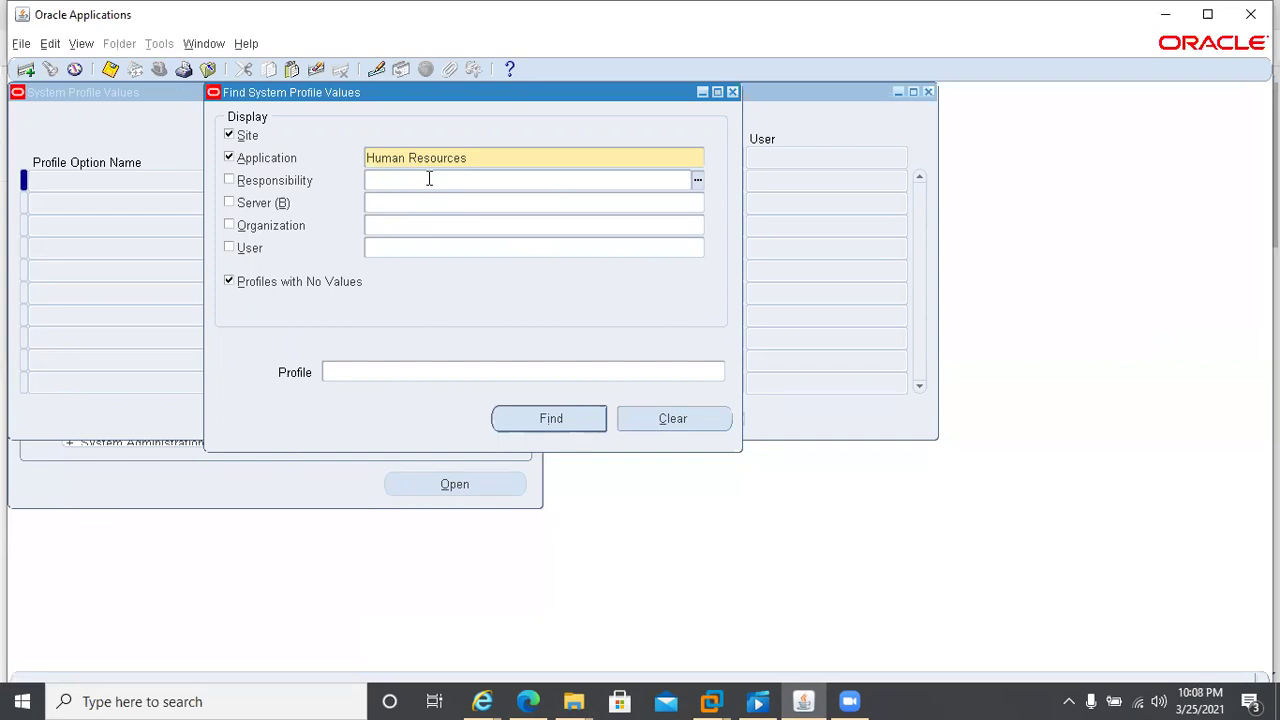
pyautogui.write('ccl%hrms')
pyautogui.press('Tab')
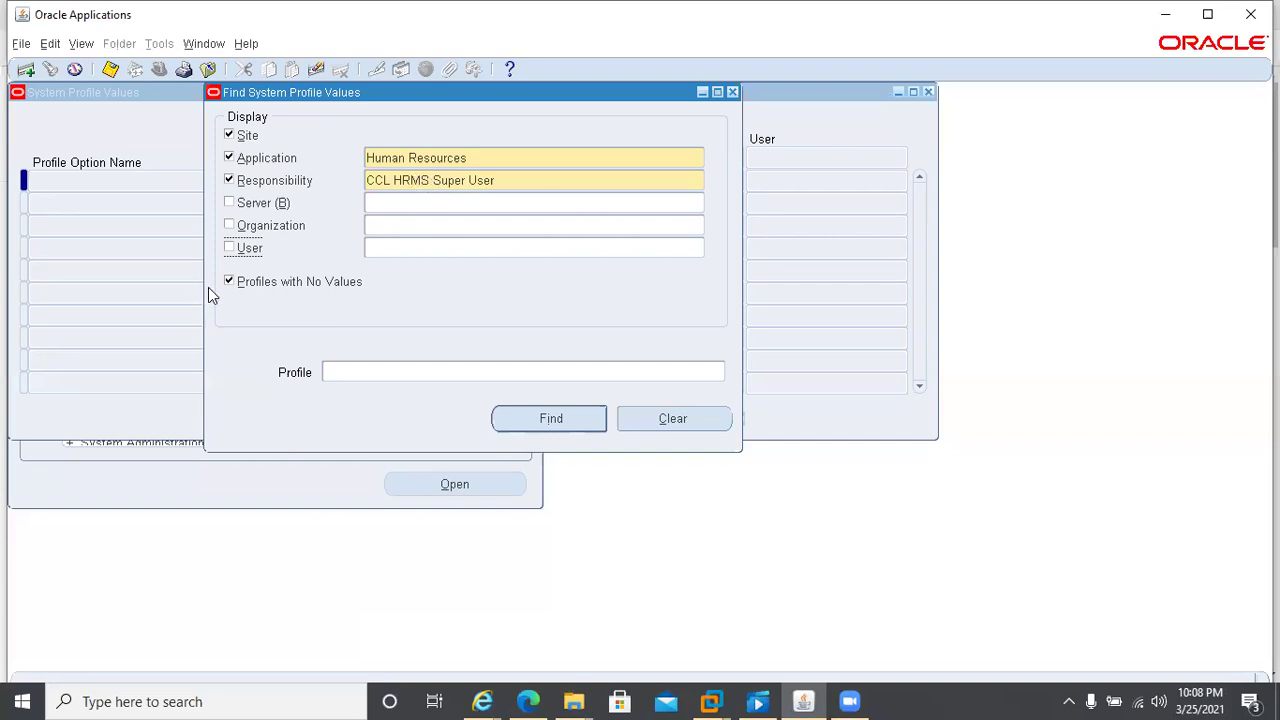
pyautogui.click(384, 373)
pyautogui.write('%')
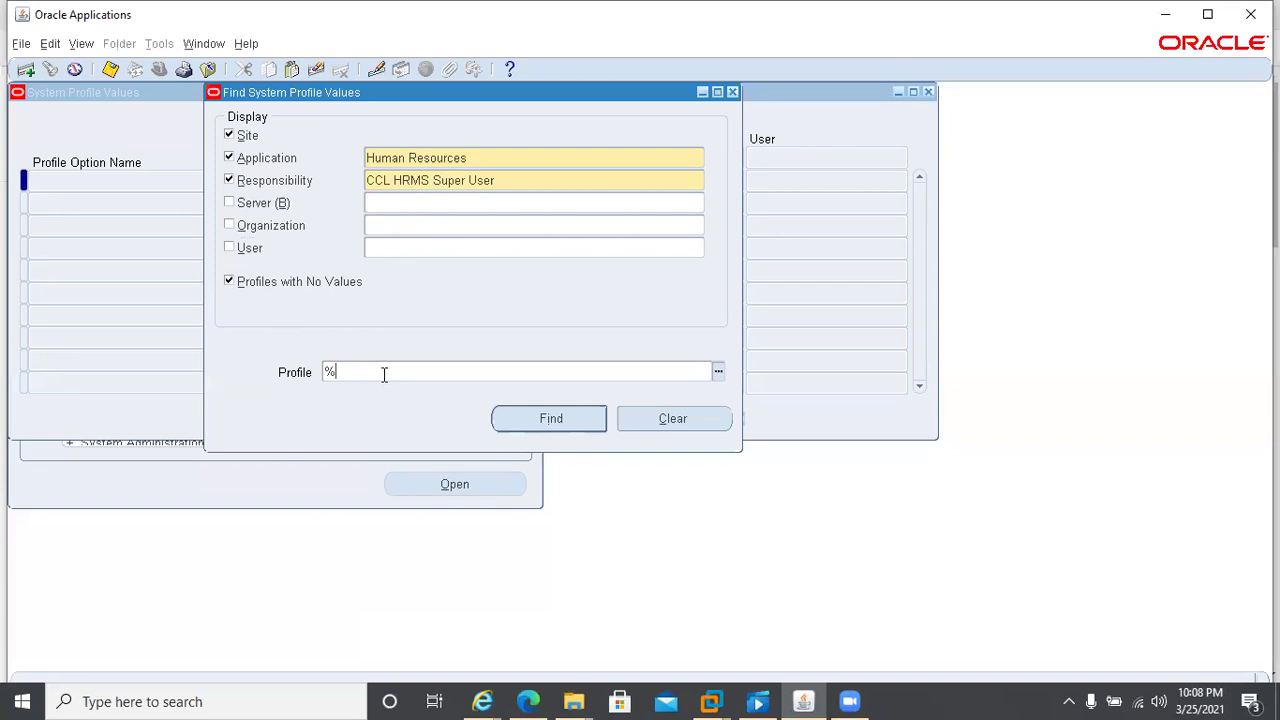
pyautogui.write('HR%Business%')
pyautogui.press('Tab')
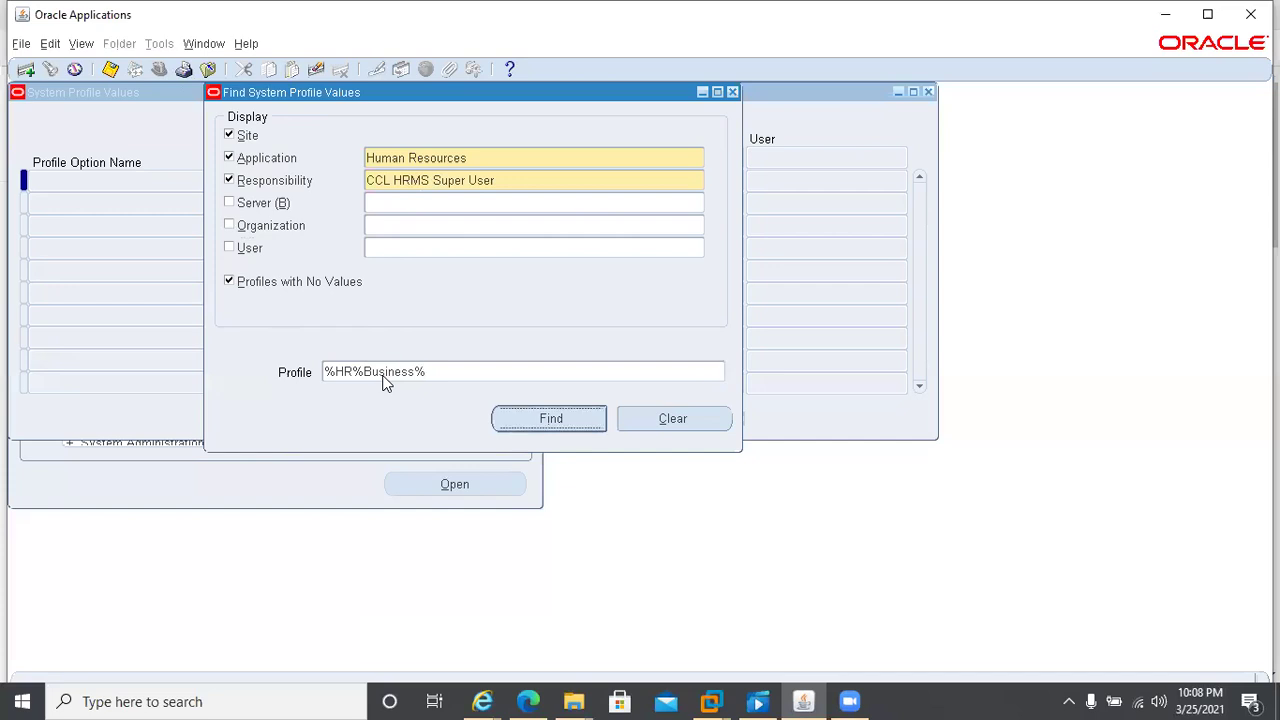
pyautogui.click(548, 426)
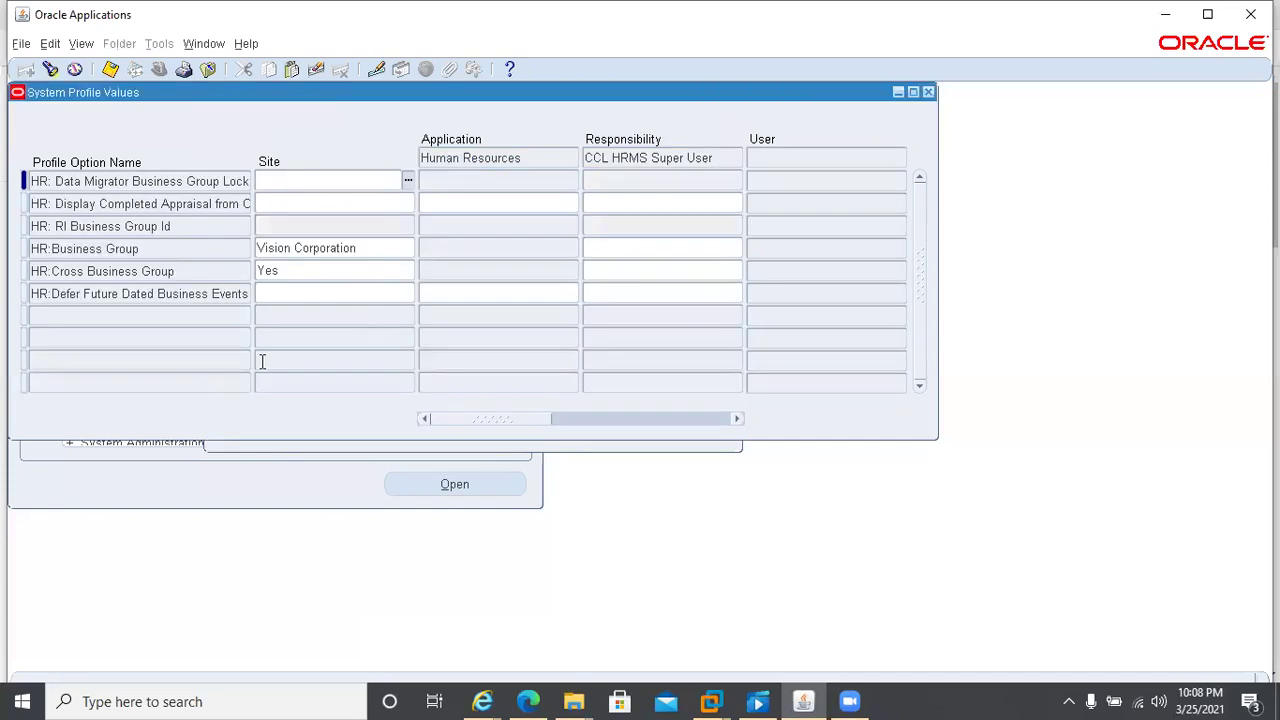
# - Set HR:Business Group to CCL Pharma Pvt Ltd for CCL HRMS Super User and save
pyautogui.click(632, 247)
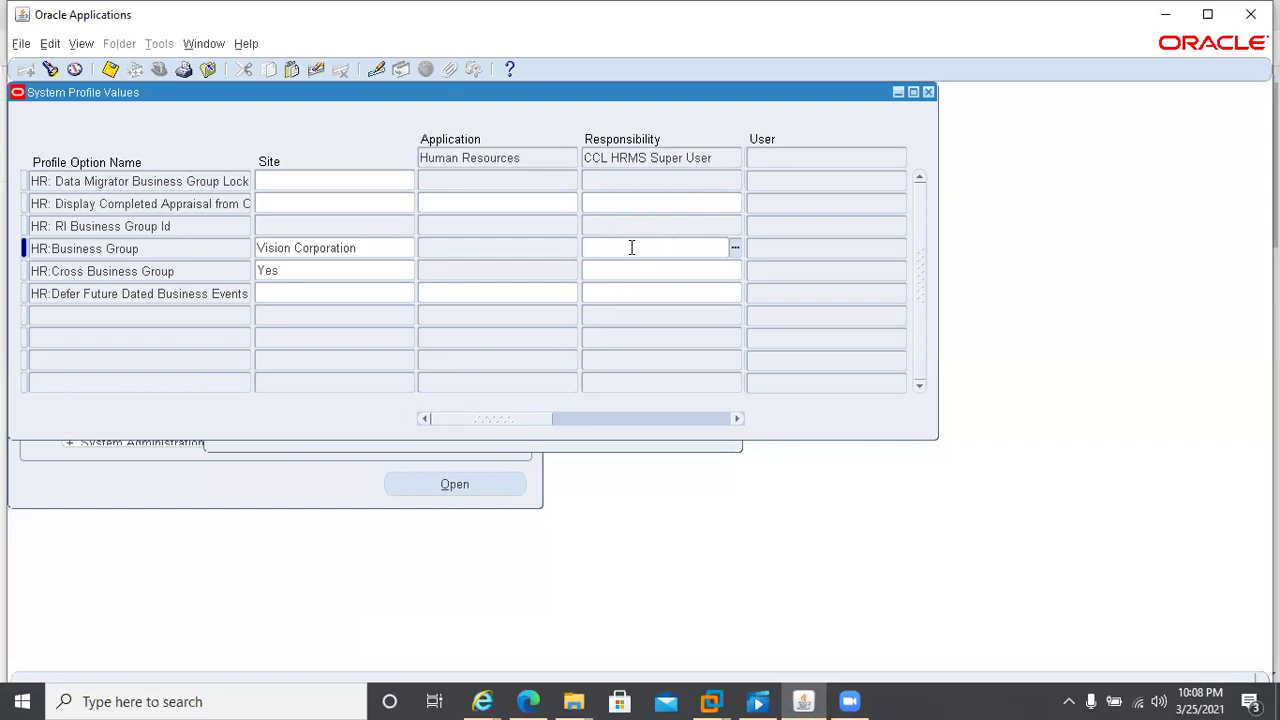
pyautogui.write('ccl%')
pyautogui.press('Tab')
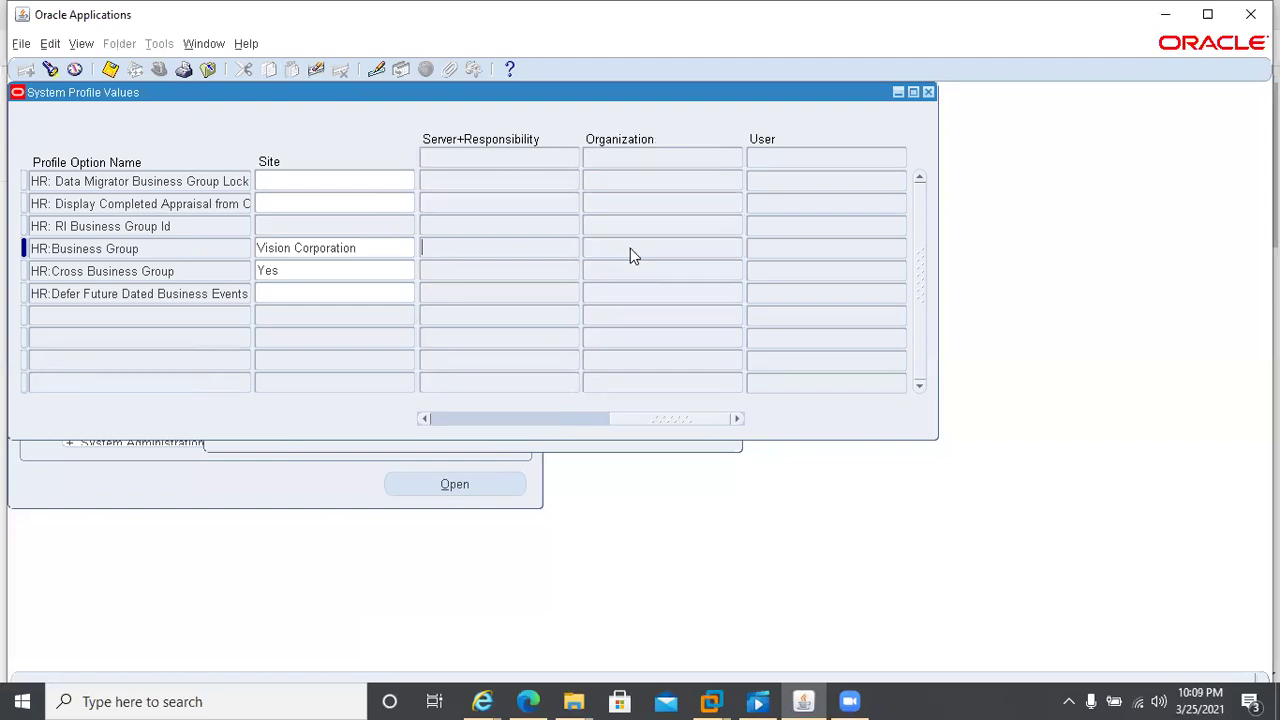
pyautogui.click(435, 413)
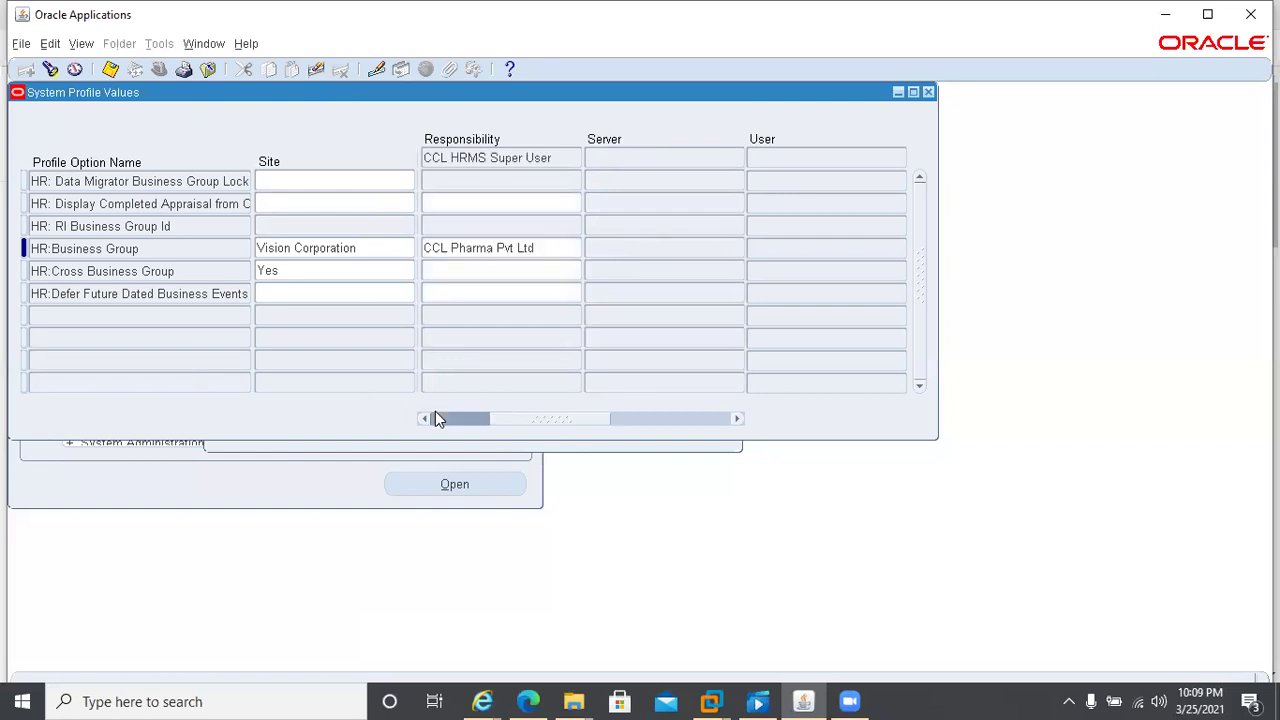
pyautogui.click(431, 414)
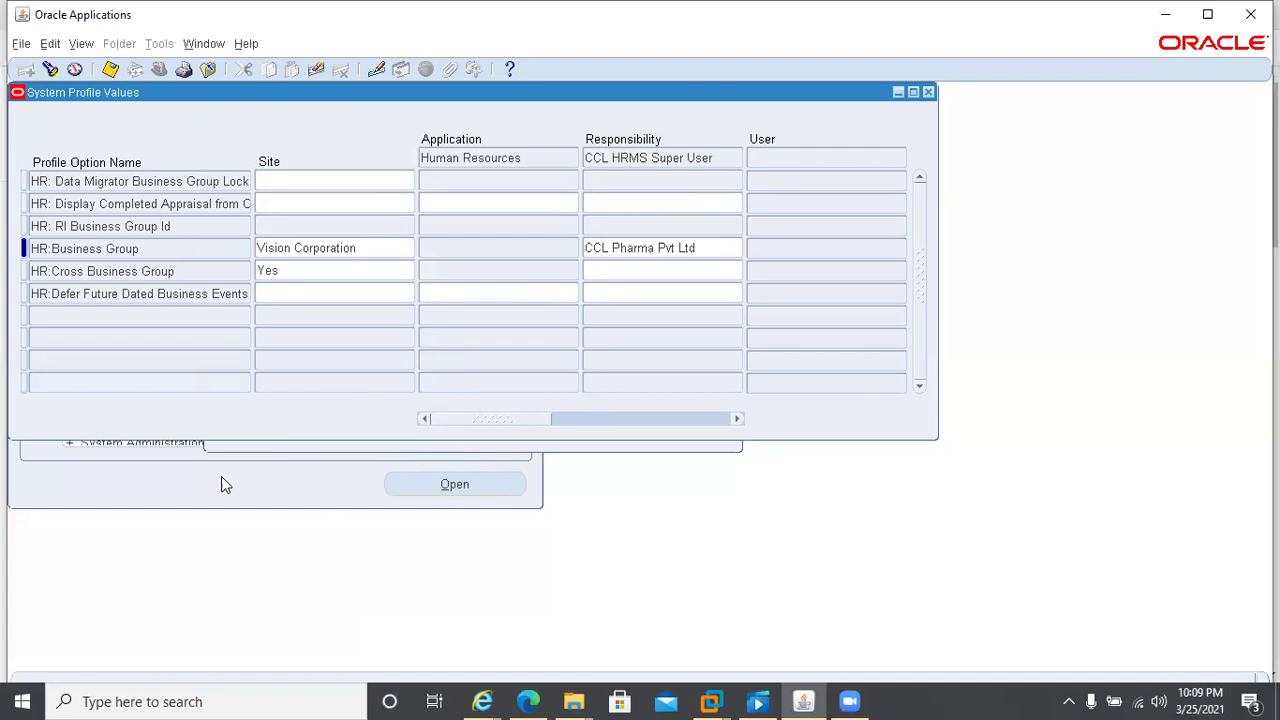
pyautogui.hotkey('ctrl', 's')
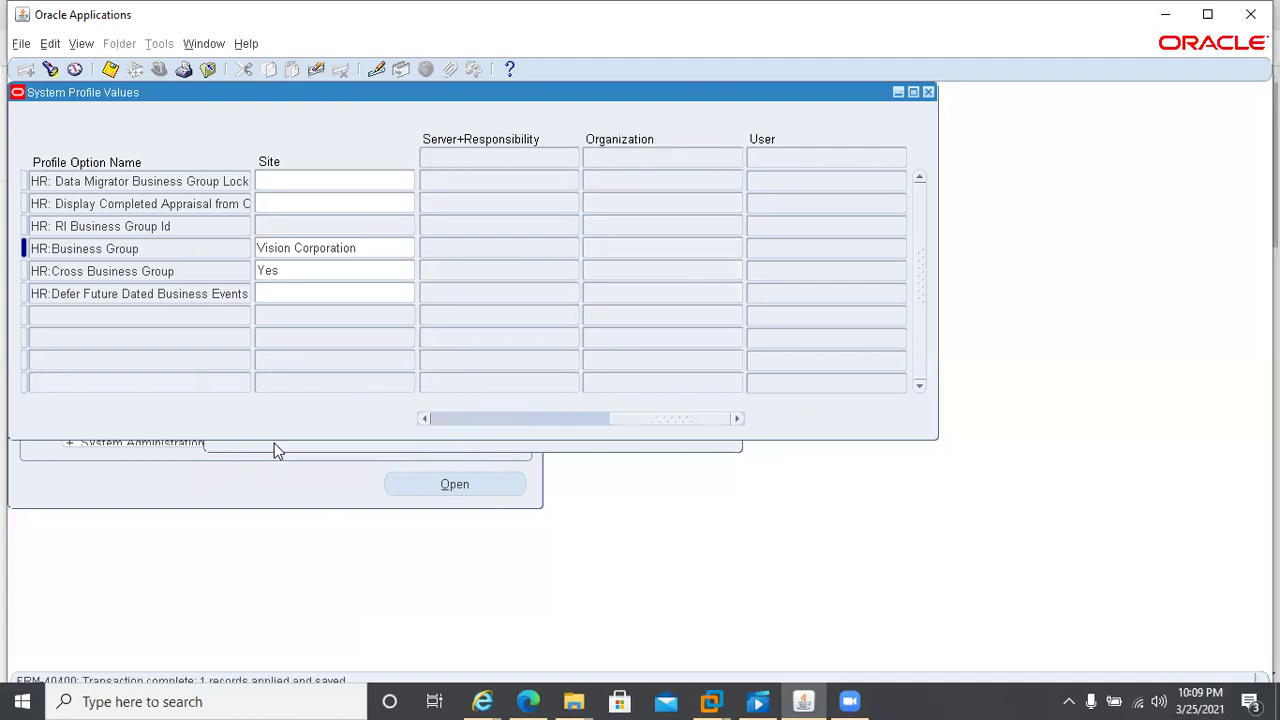
pyautogui.hotkey('ctrl', 'f')
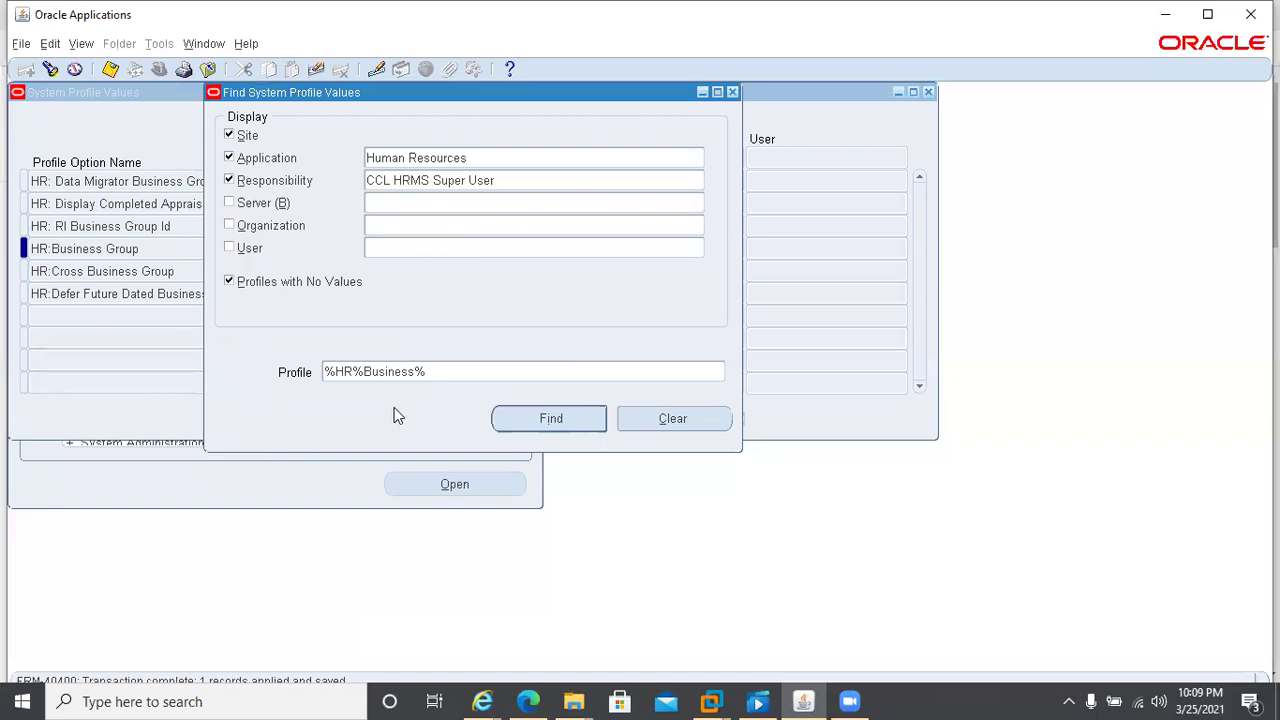
# - Change the Profile filter to %HR%Secur% and search for the HR security profile options
pyautogui.click(460, 372)
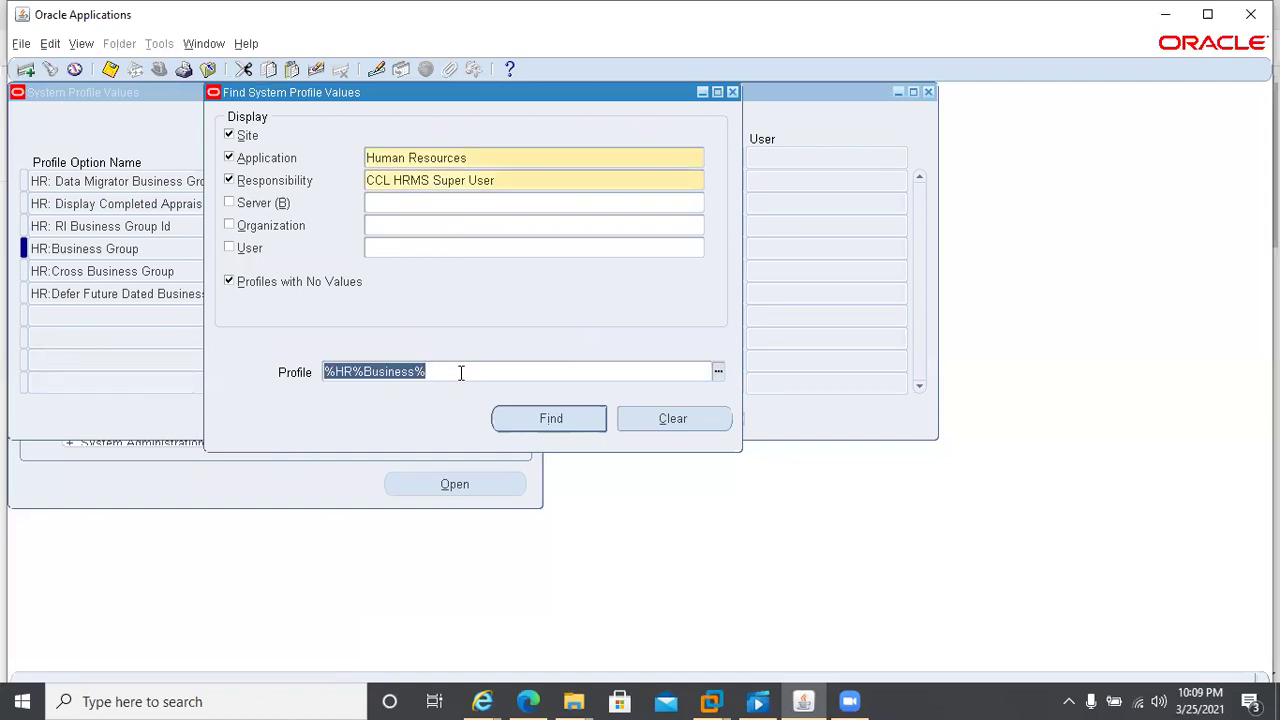
pyautogui.click(365, 370)
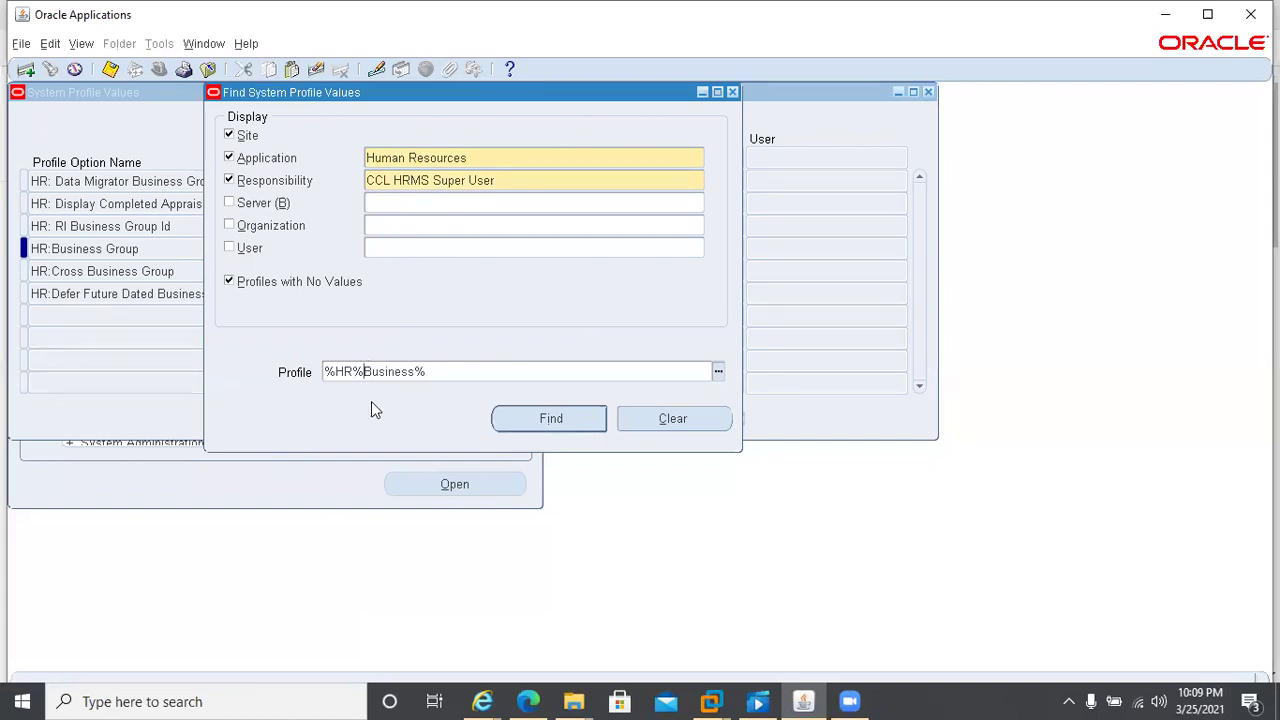
pyautogui.hotkey('shift', 'Right')
pyautogui.hotkey('shift', 'Right')
pyautogui.hotkey('shift', 'Right')
pyautogui.hotkey('shift', 'Right')
pyautogui.hotkey('shift', 'Right')
pyautogui.hotkey('shift', 'Right')
pyautogui.hotkey('shift', 'Right')
pyautogui.hotkey('shift', 'Right')
pyautogui.hotkey('shift', 'Right')
pyautogui.hotkey('shift', 'Left')
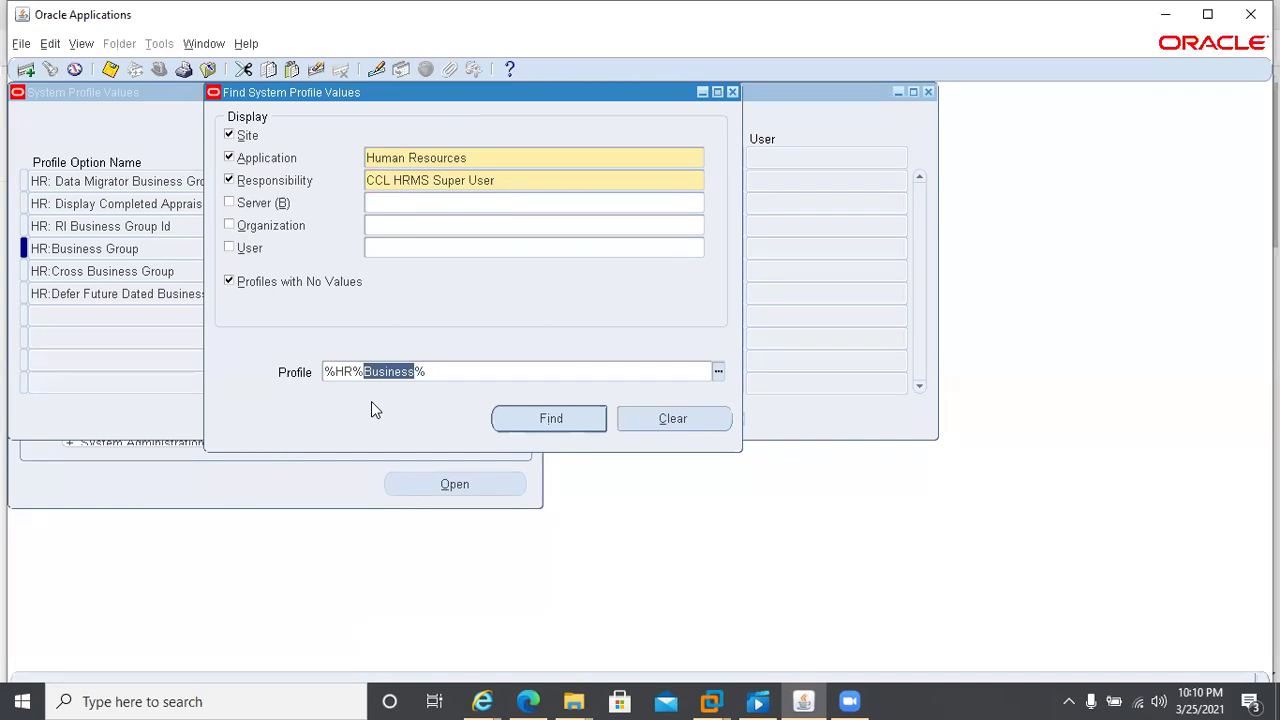
pyautogui.write('Secur%')
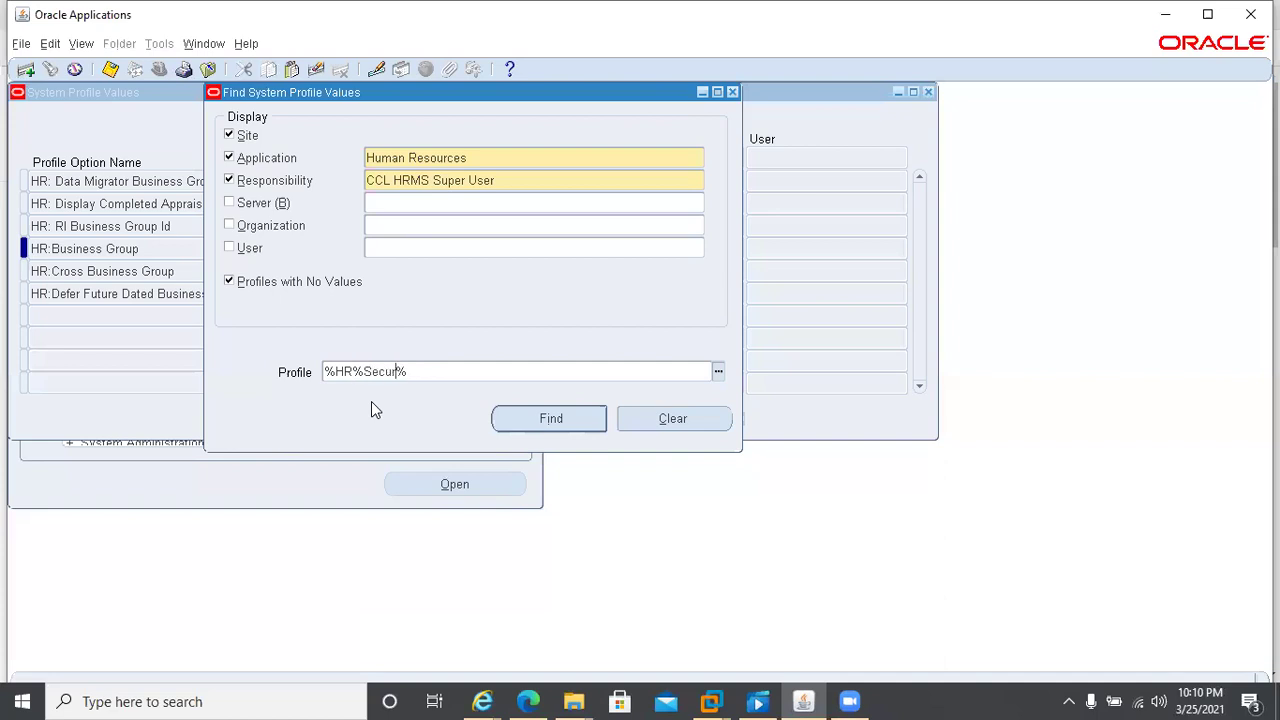
pyautogui.press('Tab')
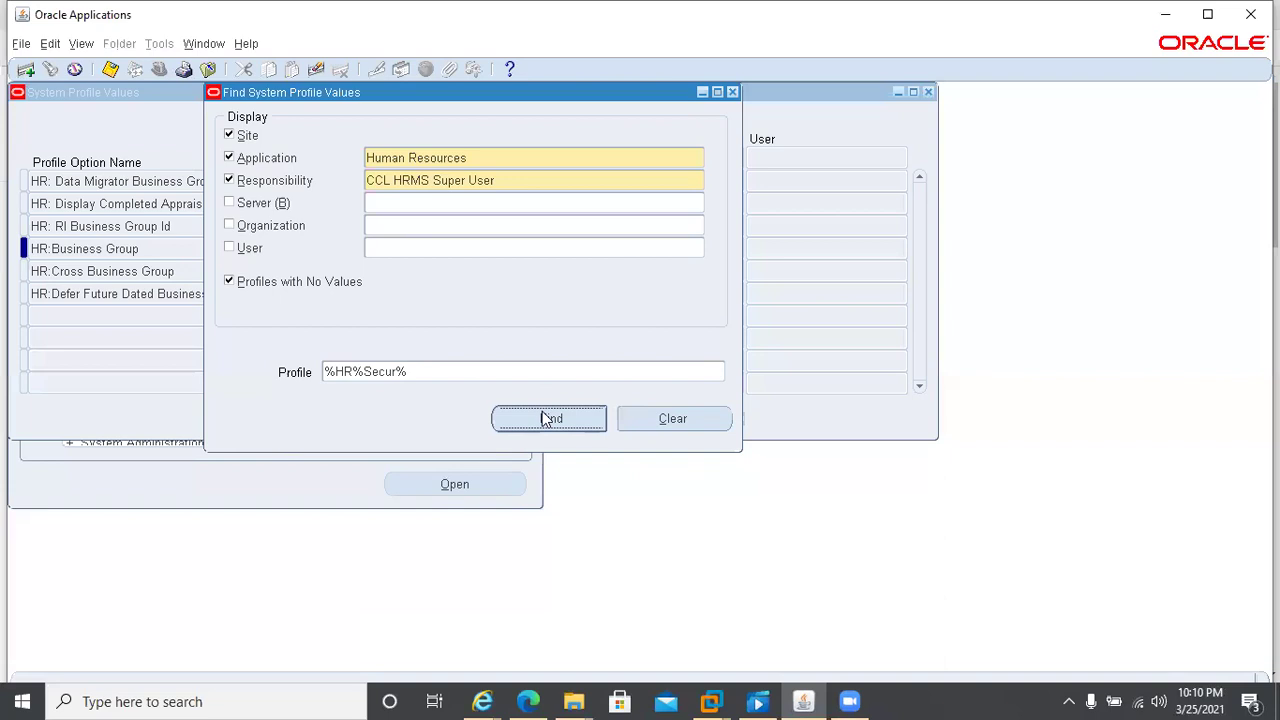
pyautogui.click(545, 418)
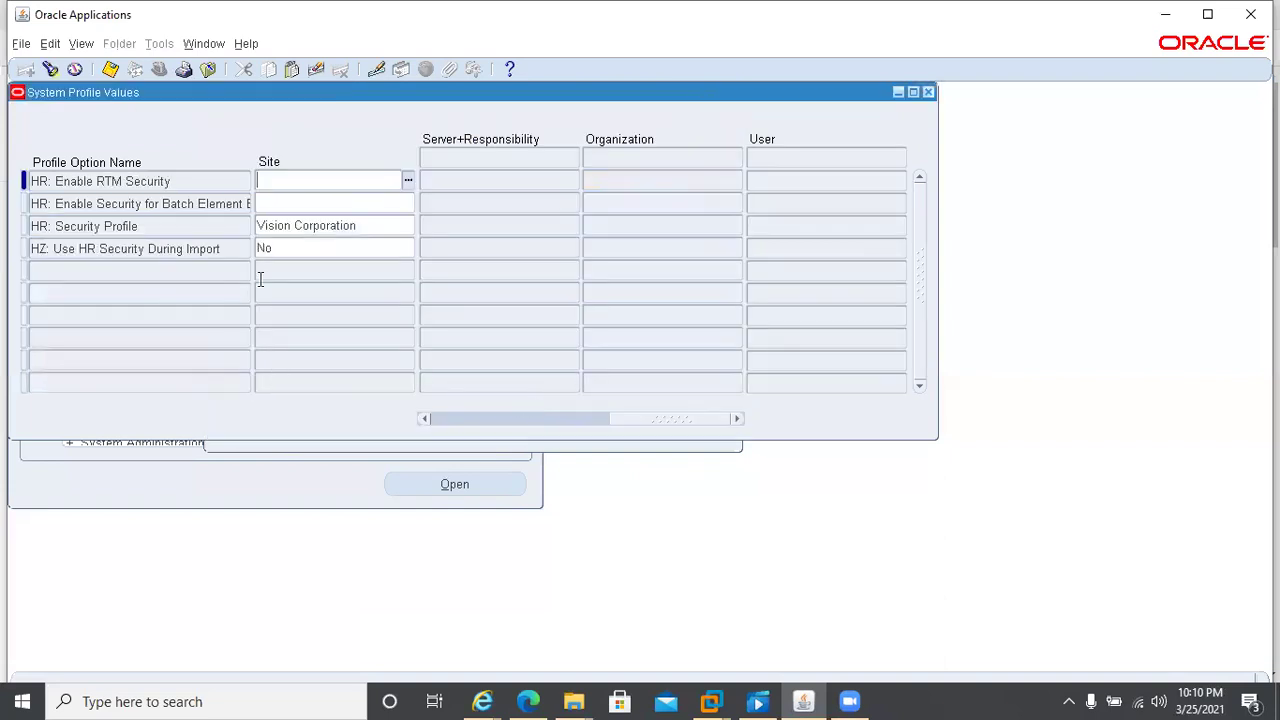
# - Set HR: Security Profile to CCL Pharma Pvt Ltd for CCL HRMS Super User, save, and close
pyautogui.click(425, 418)
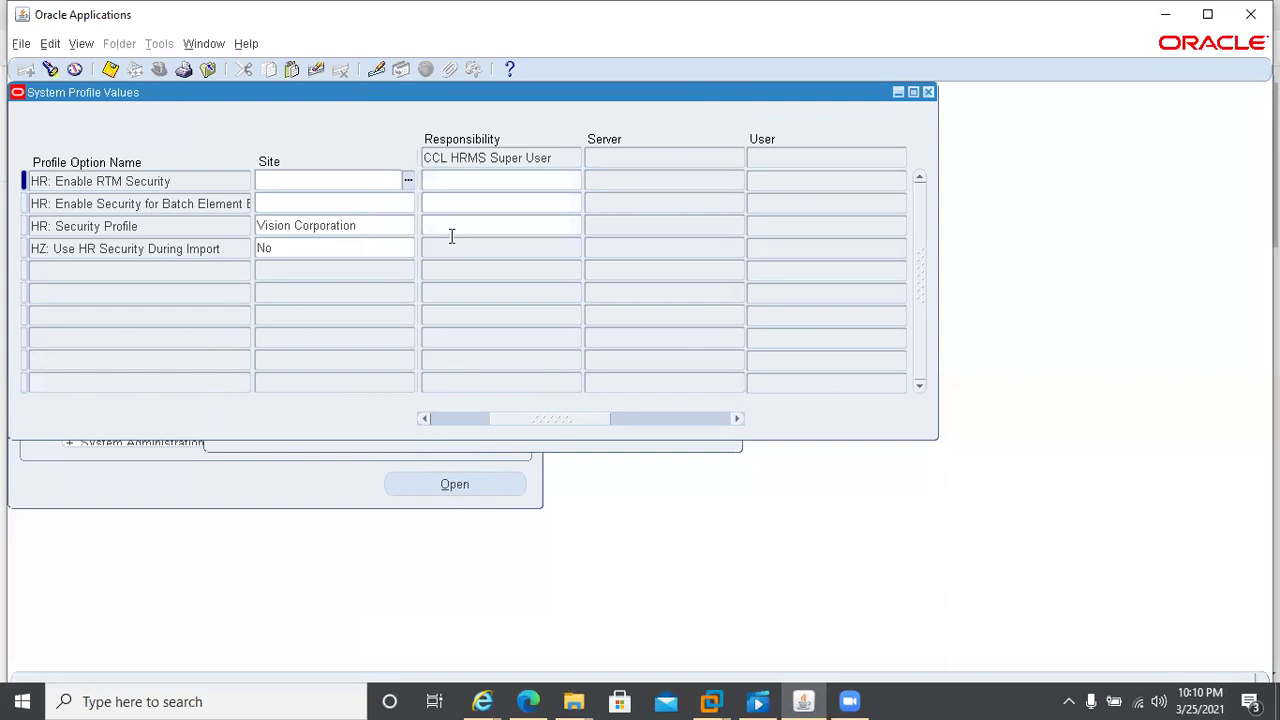
pyautogui.click(436, 420)
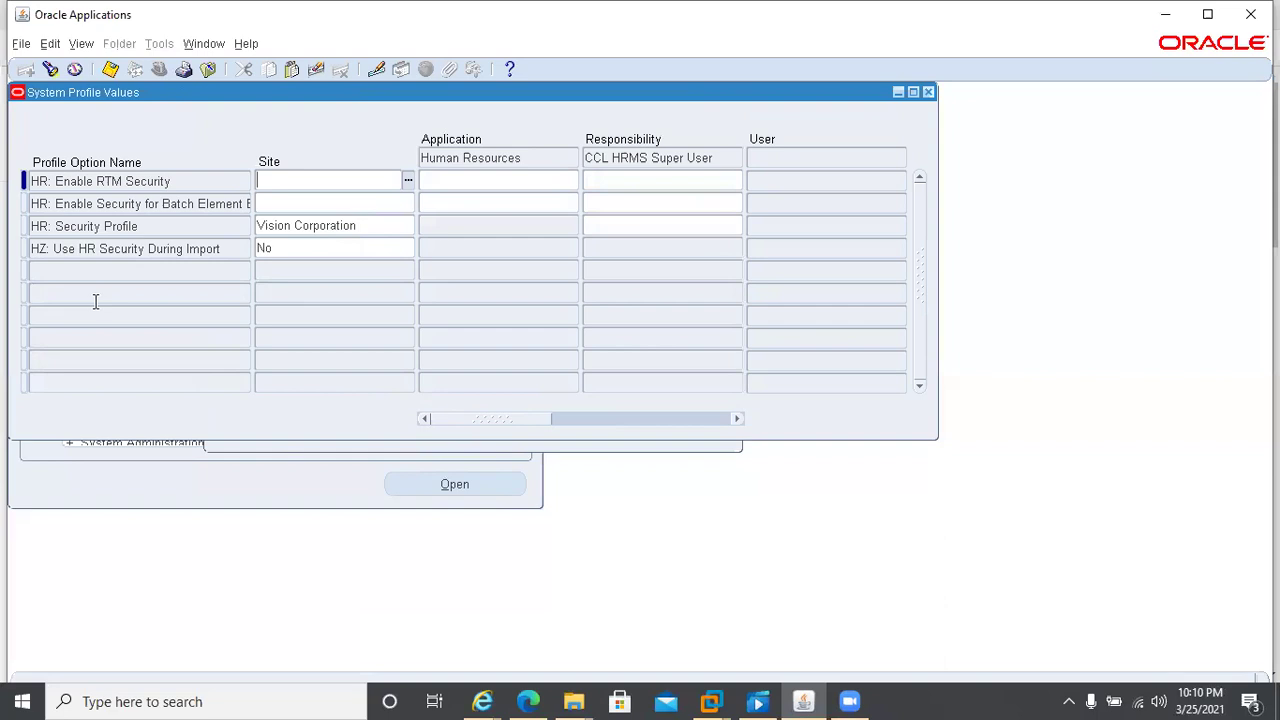
pyautogui.click(606, 226)
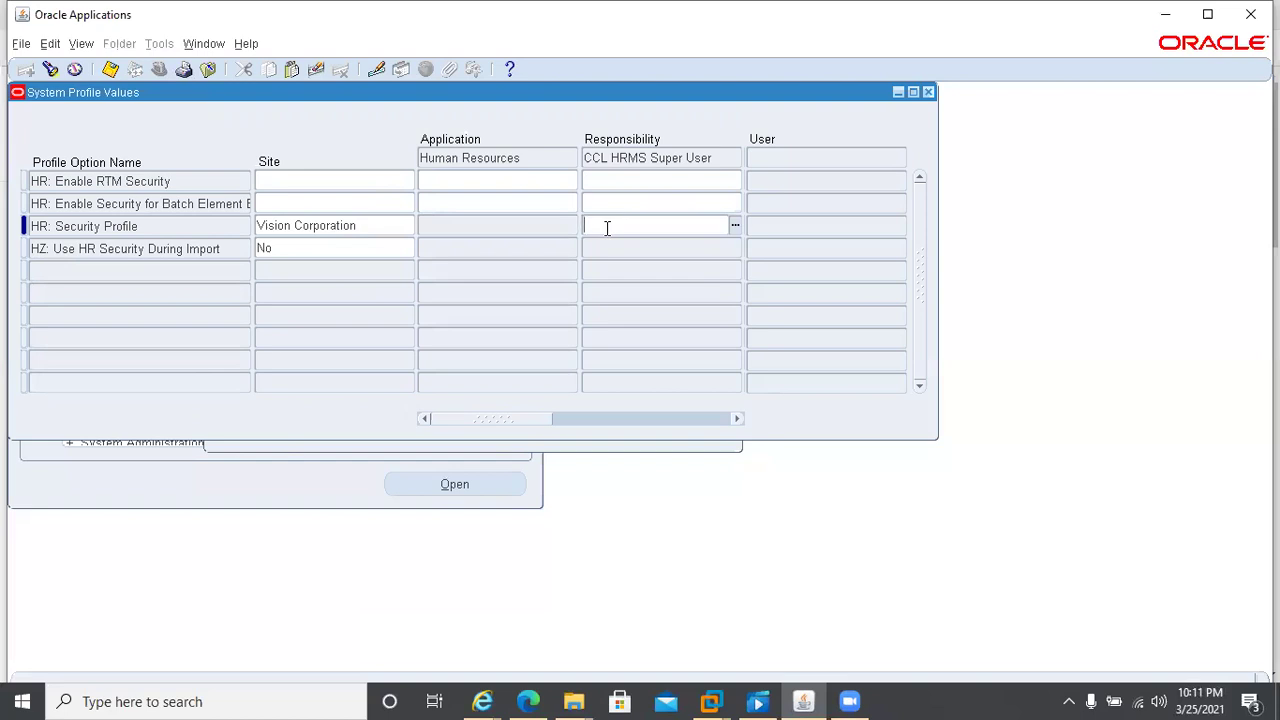
pyautogui.hotkey('ctrl', 'l')
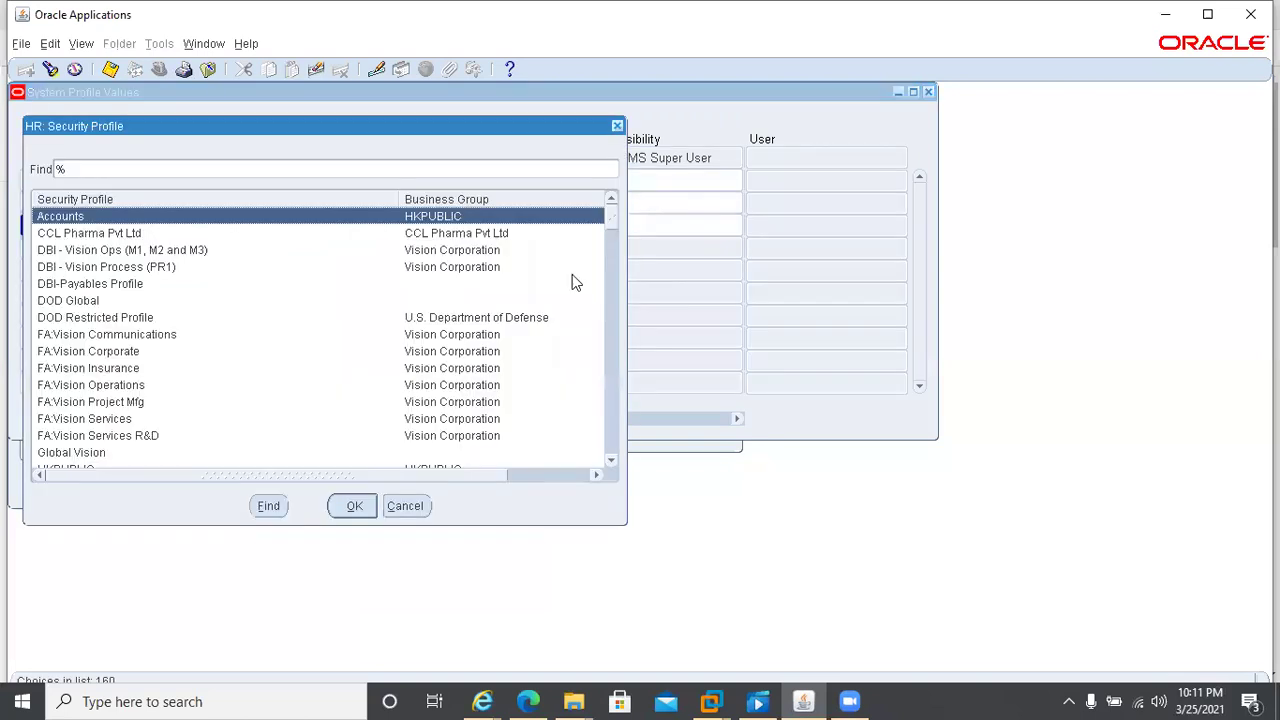
pyautogui.press('Down')
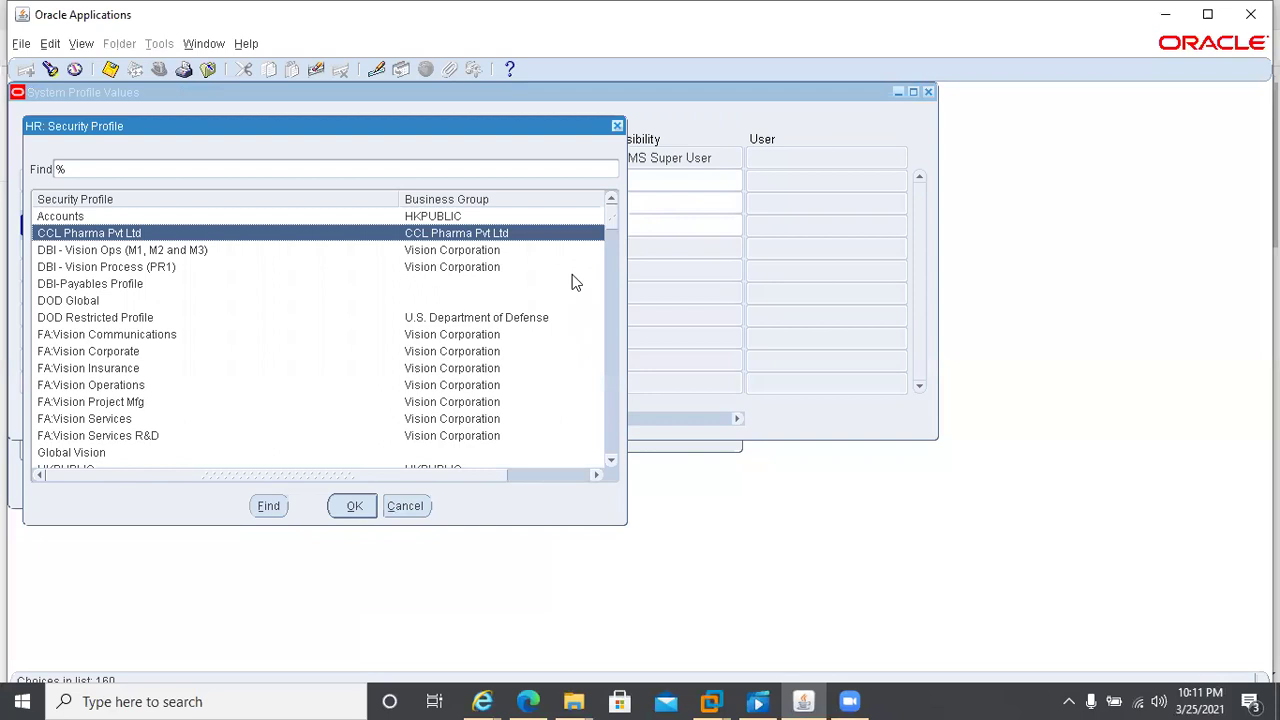
pyautogui.press('Return')
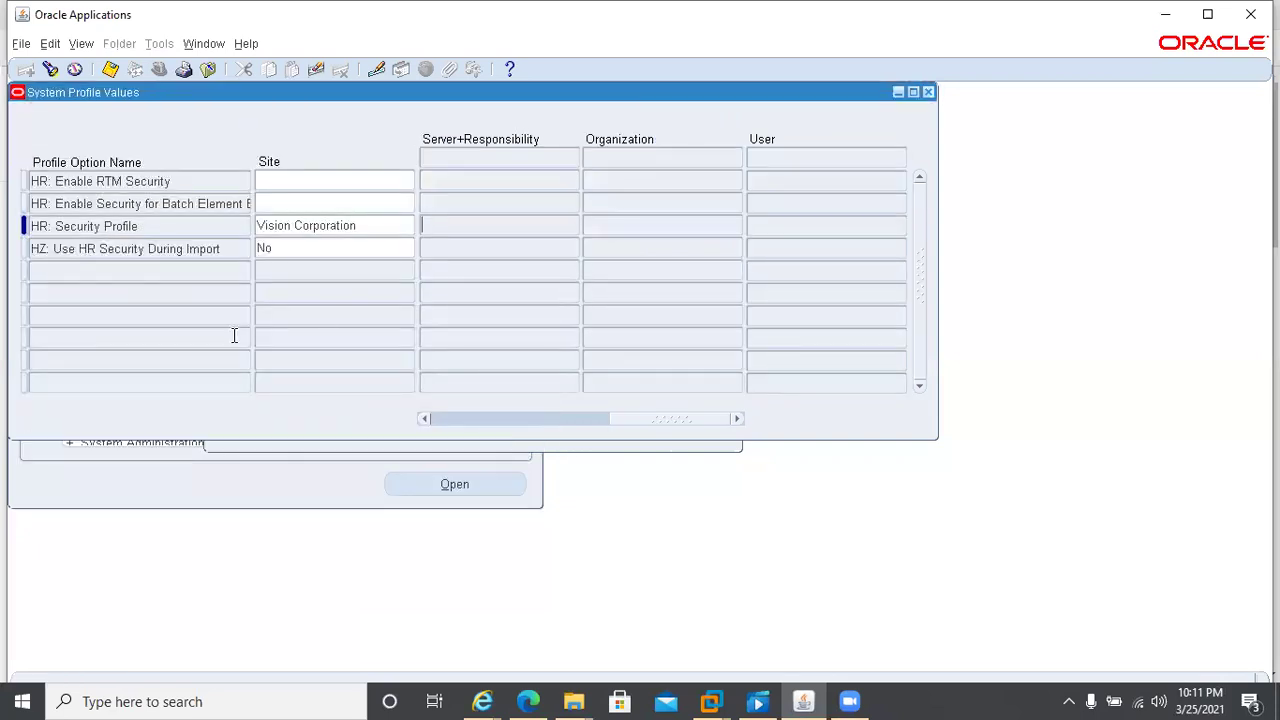
pyautogui.click(435, 418)
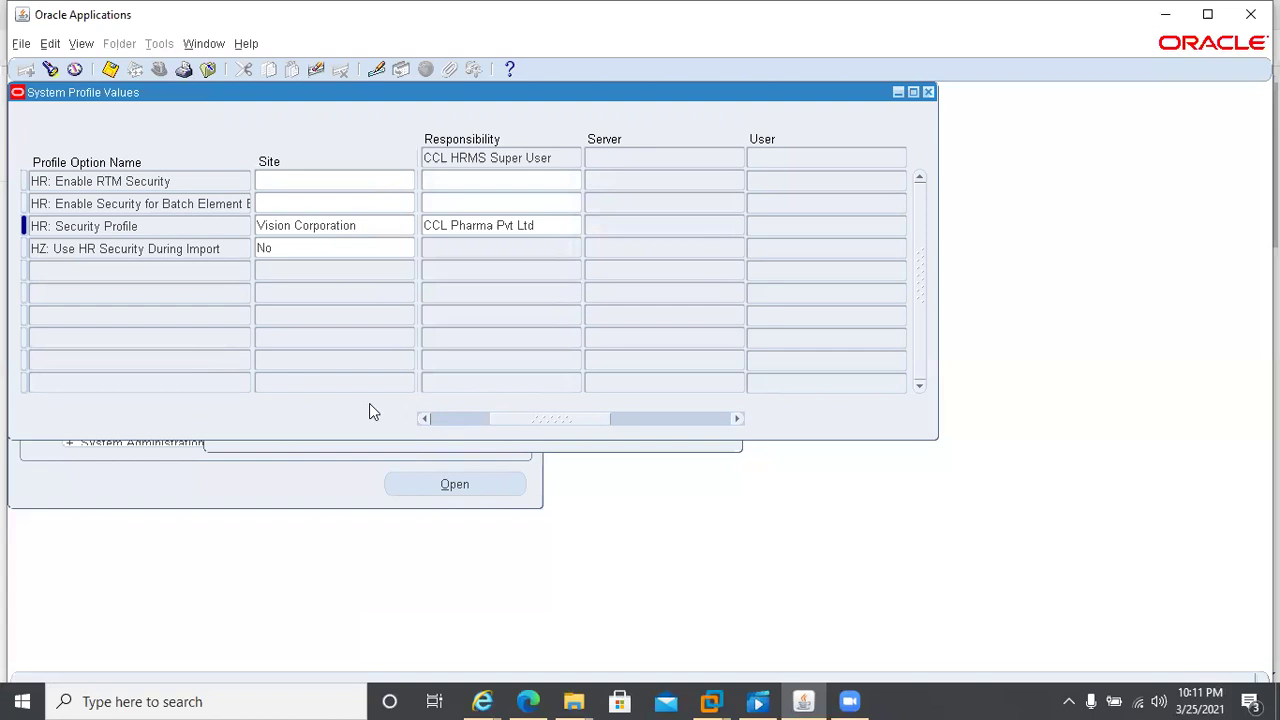
pyautogui.hotkey('ctrl', 's')
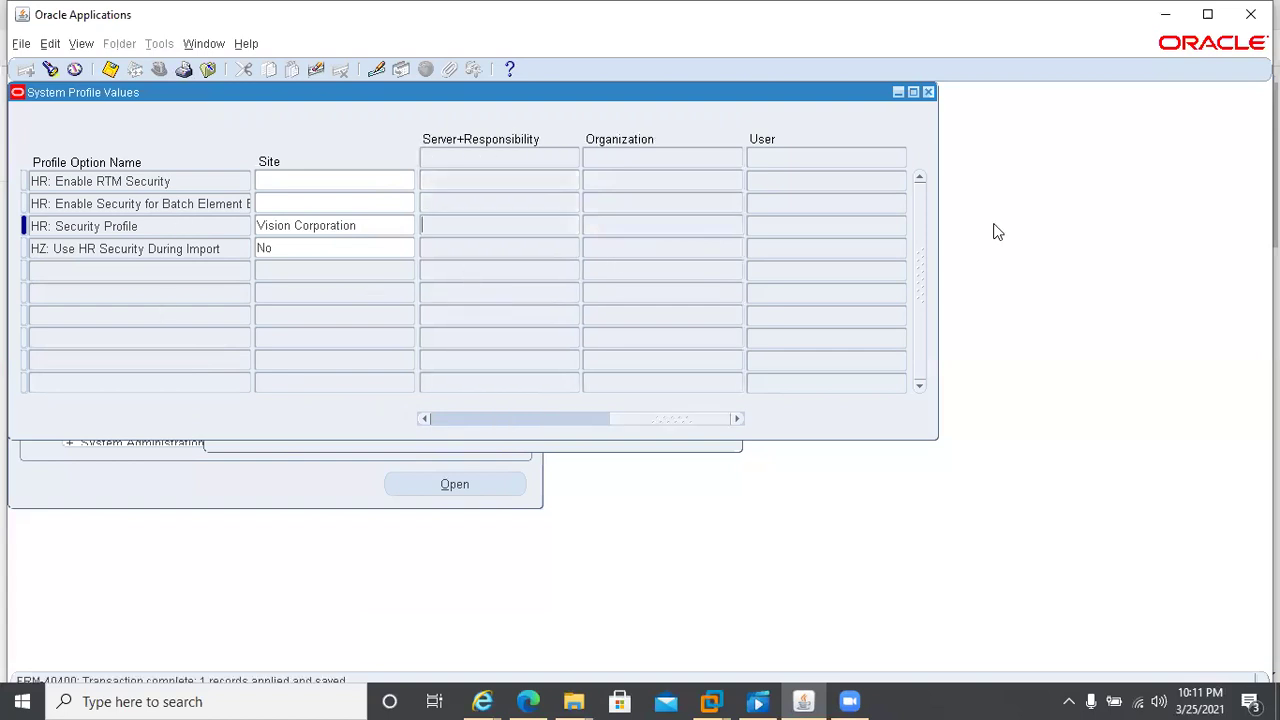
pyautogui.click(928, 92)
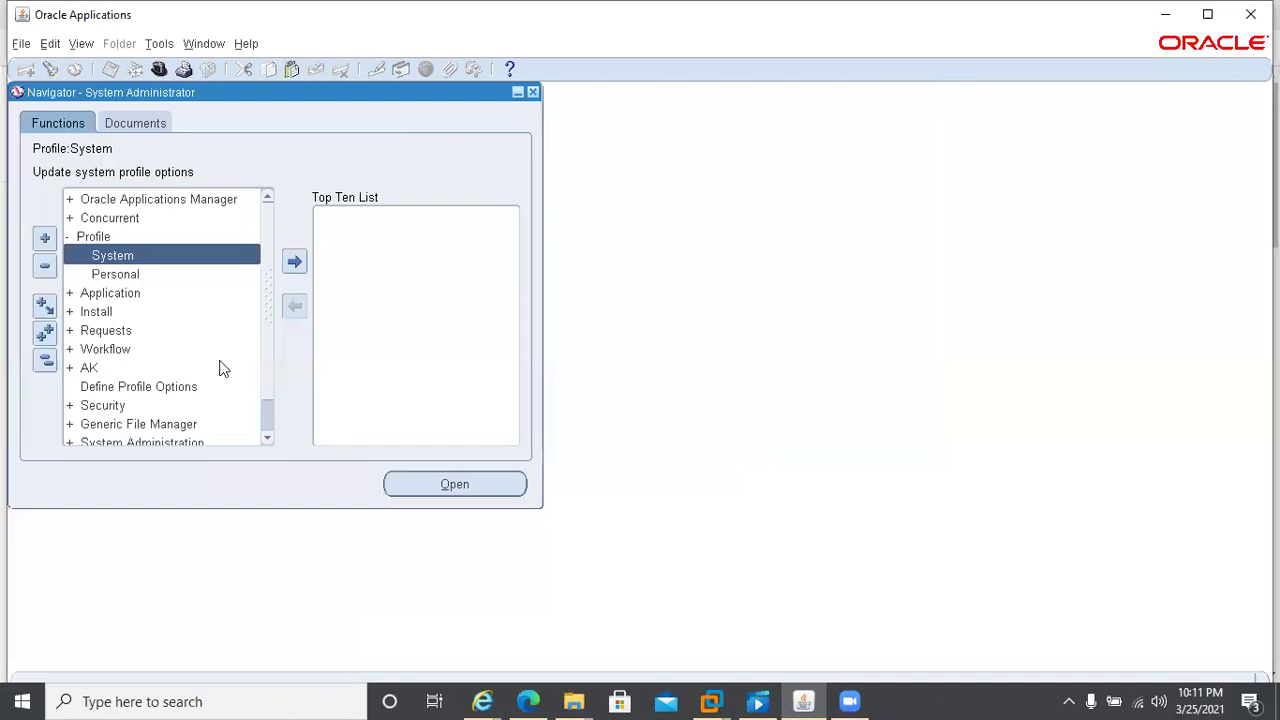
# - Find site-level HR%Business% profiles with values: HR:Business Group Vision Corporation, HR:Cross Business Group Yes
pyautogui.doubleClick(127, 256)
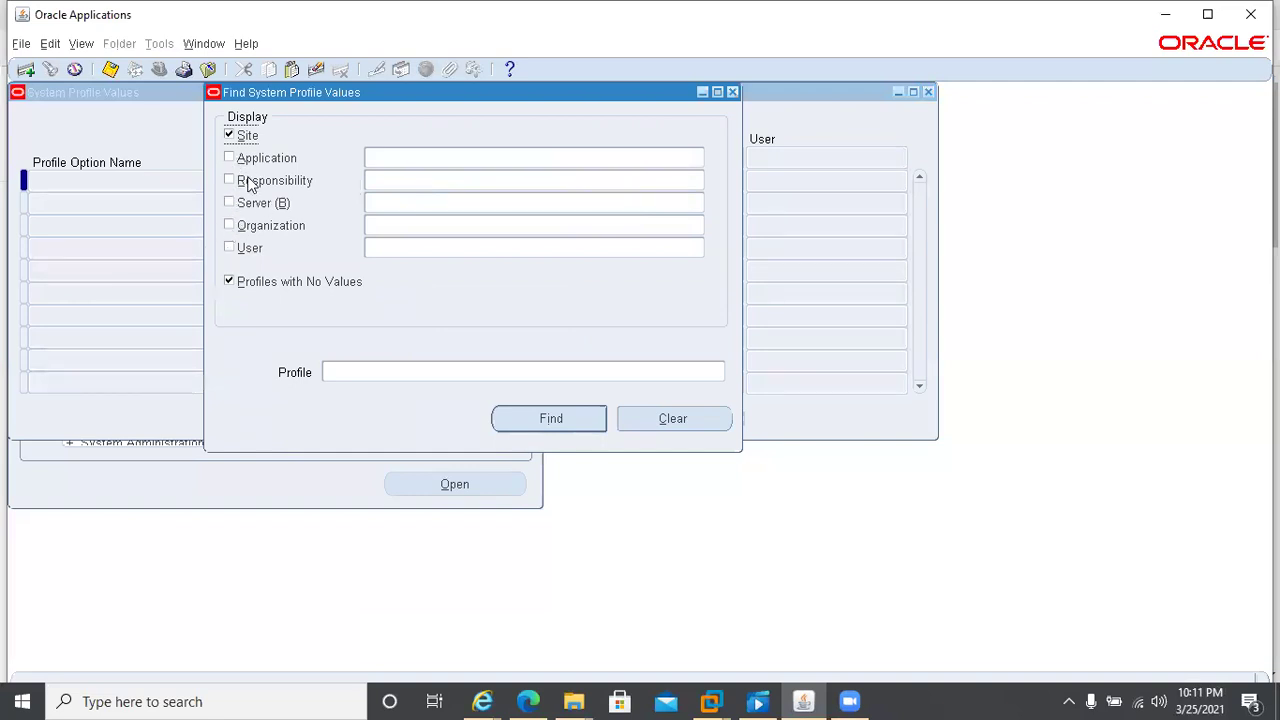
pyautogui.click(229, 282)
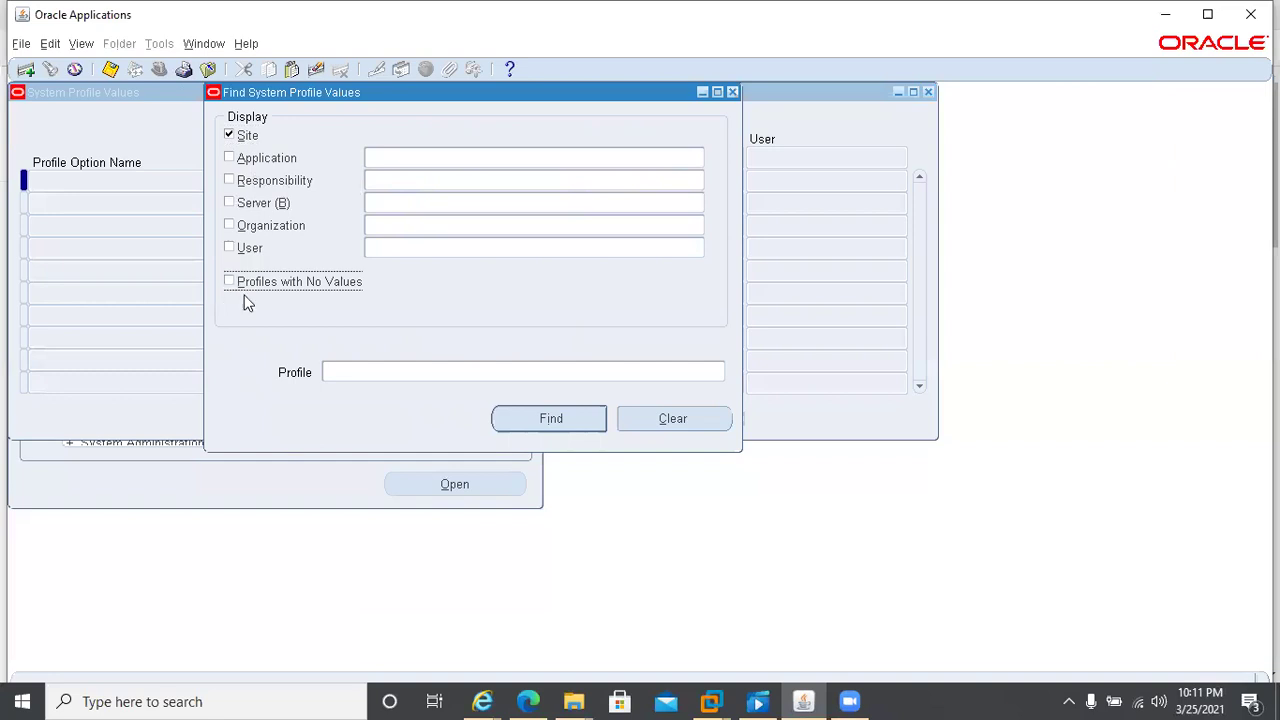
pyautogui.click(344, 372)
pyautogui.write('HR%Business%')
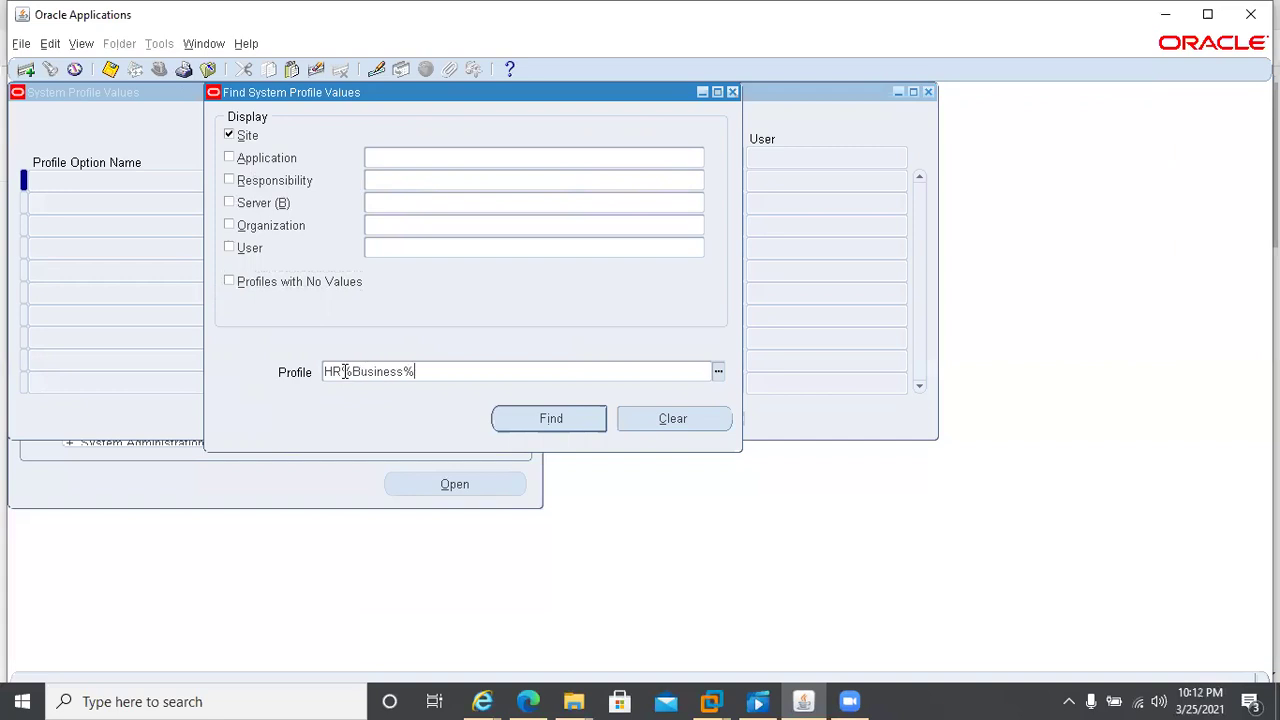
pyautogui.click(548, 419)
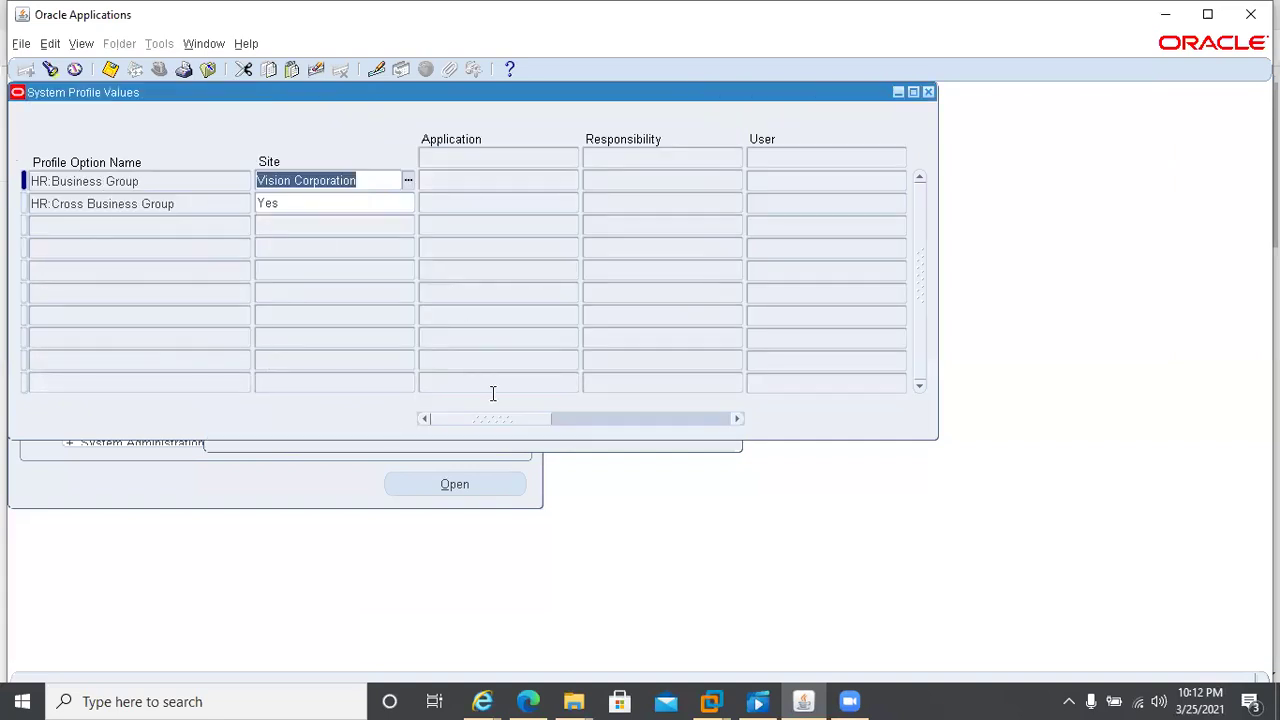
pyautogui.moveTo(510, 420); pyautogui.dragTo(472, 433)
pyautogui.hotkey('ctrl', 'F11')
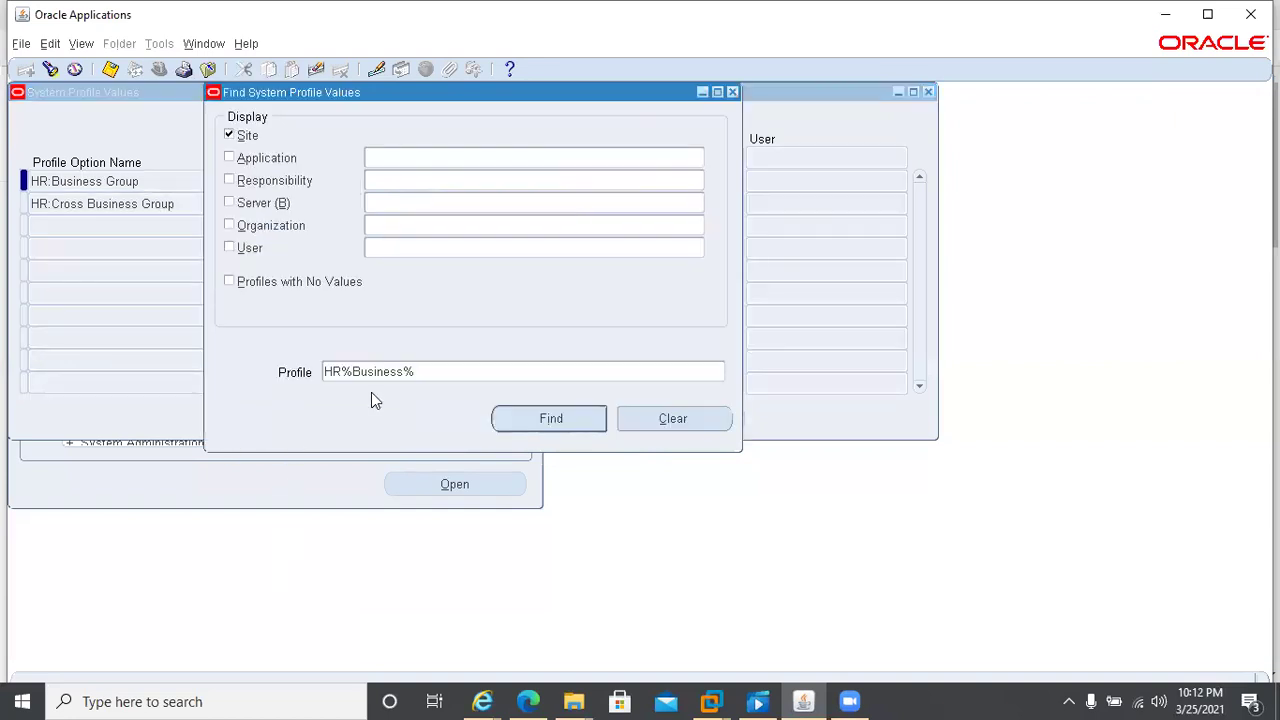
# - Search HR business profiles at the Human Resources application level, including profiles with no values
pyautogui.click(230, 134)
pyautogui.click(228, 281)
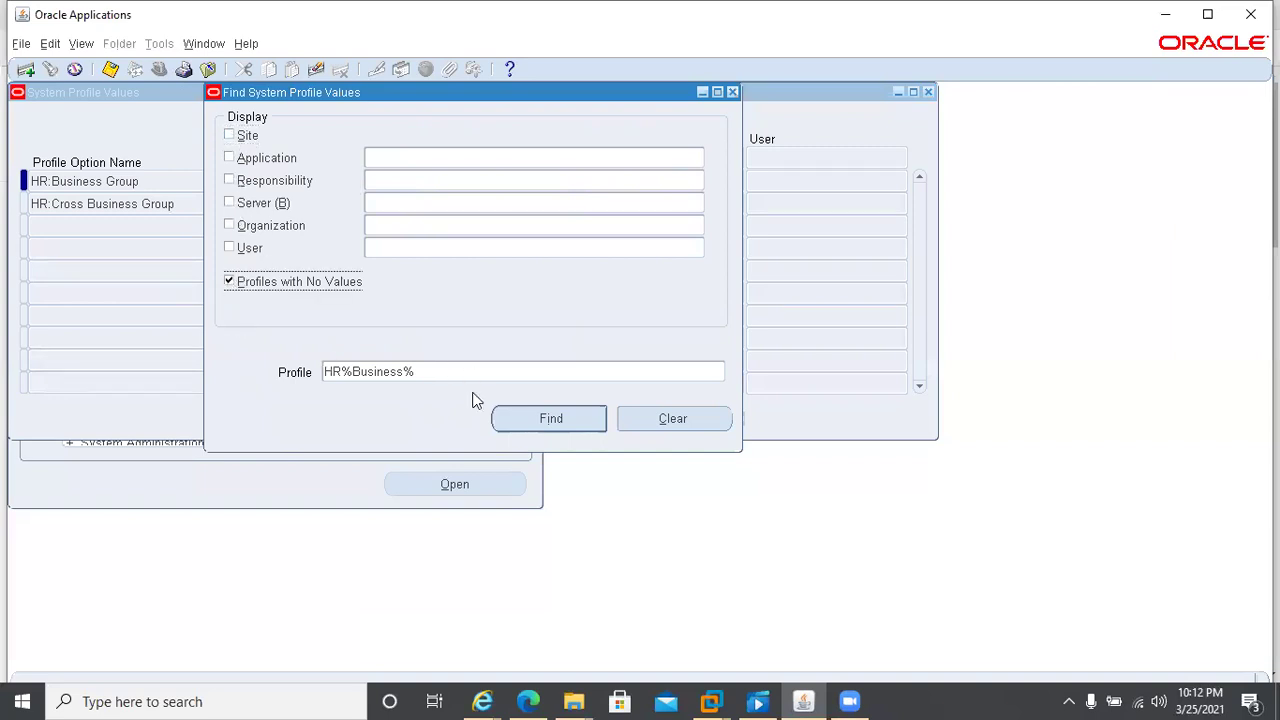
pyautogui.click(529, 419)
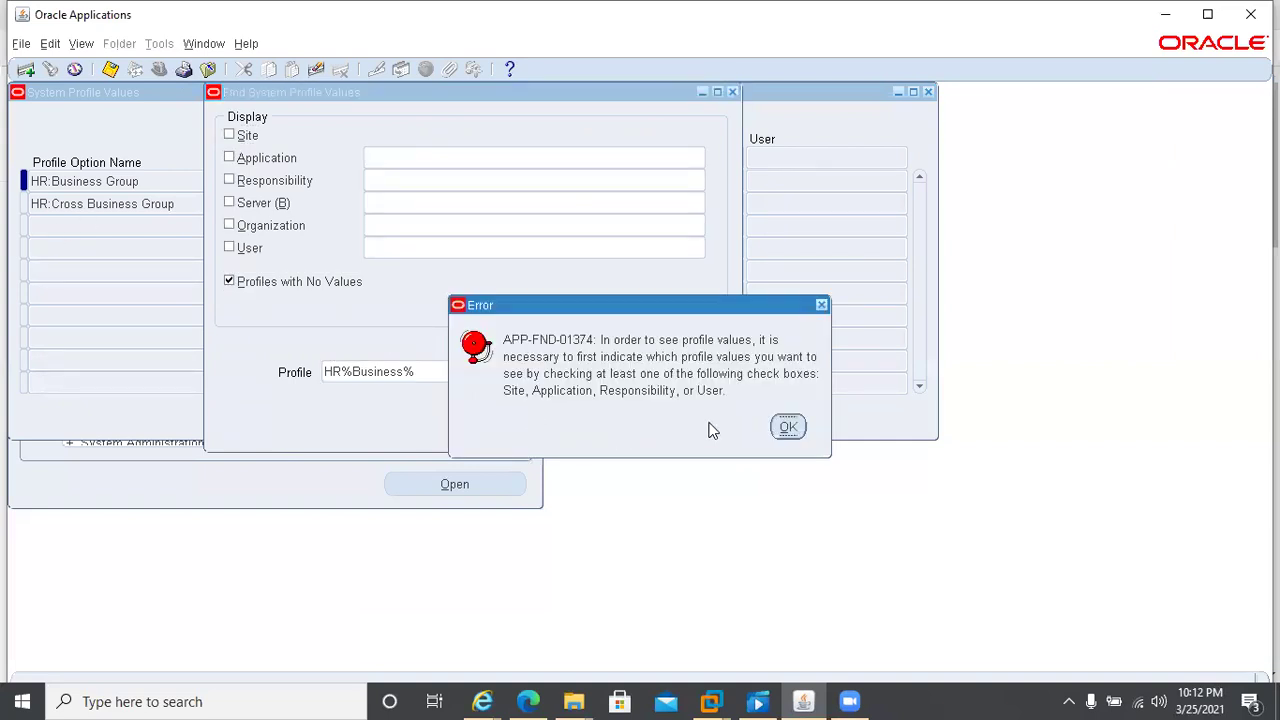
pyautogui.click(788, 427)
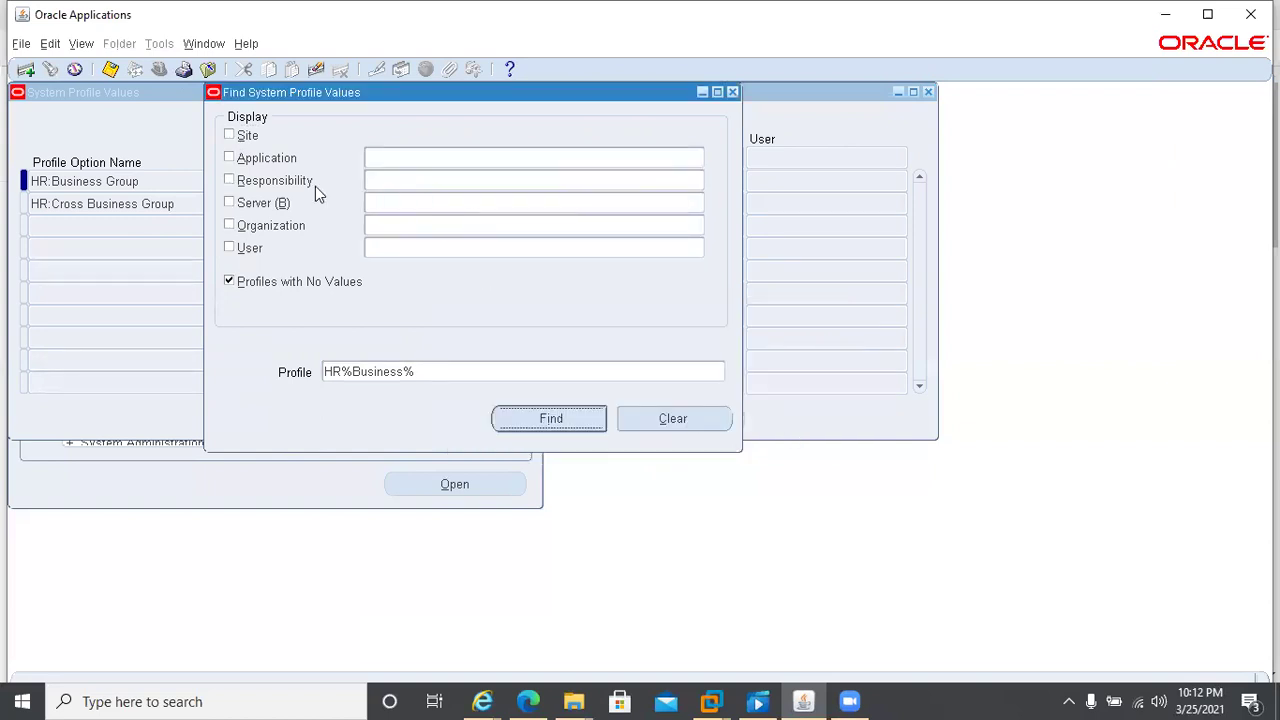
pyautogui.click(228, 158)
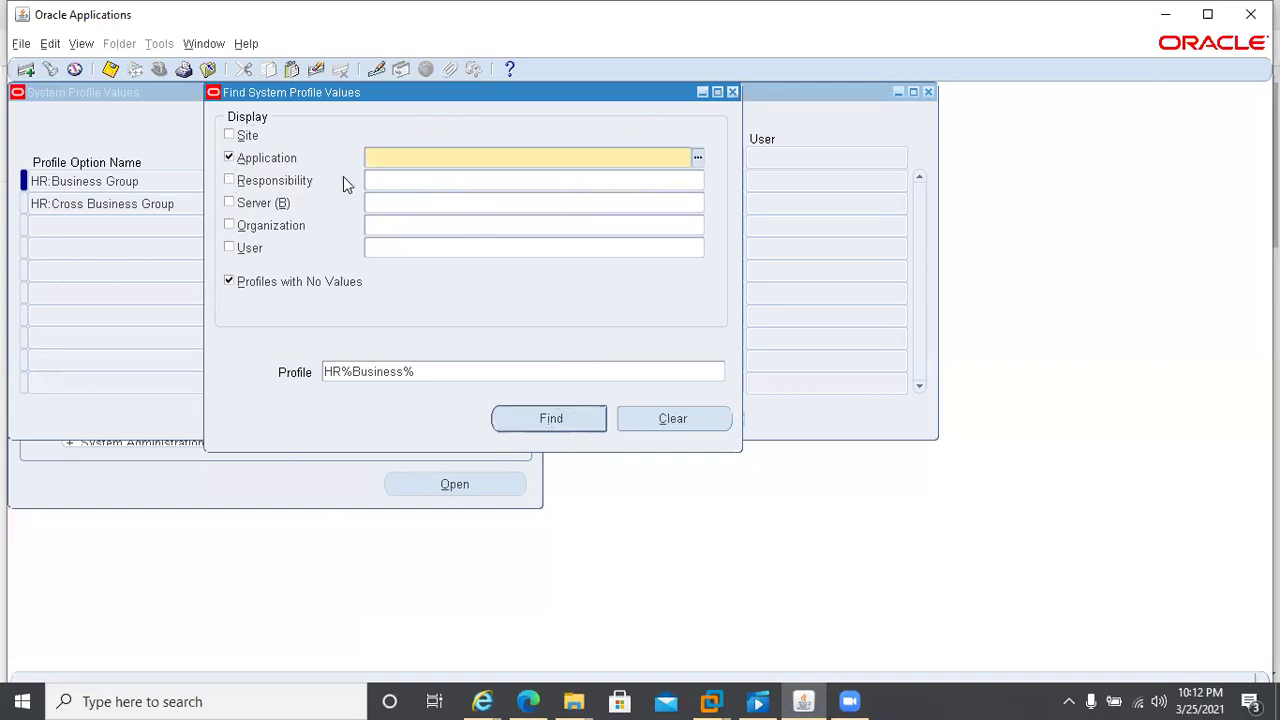
pyautogui.write('Huma')
pyautogui.press('Tab')
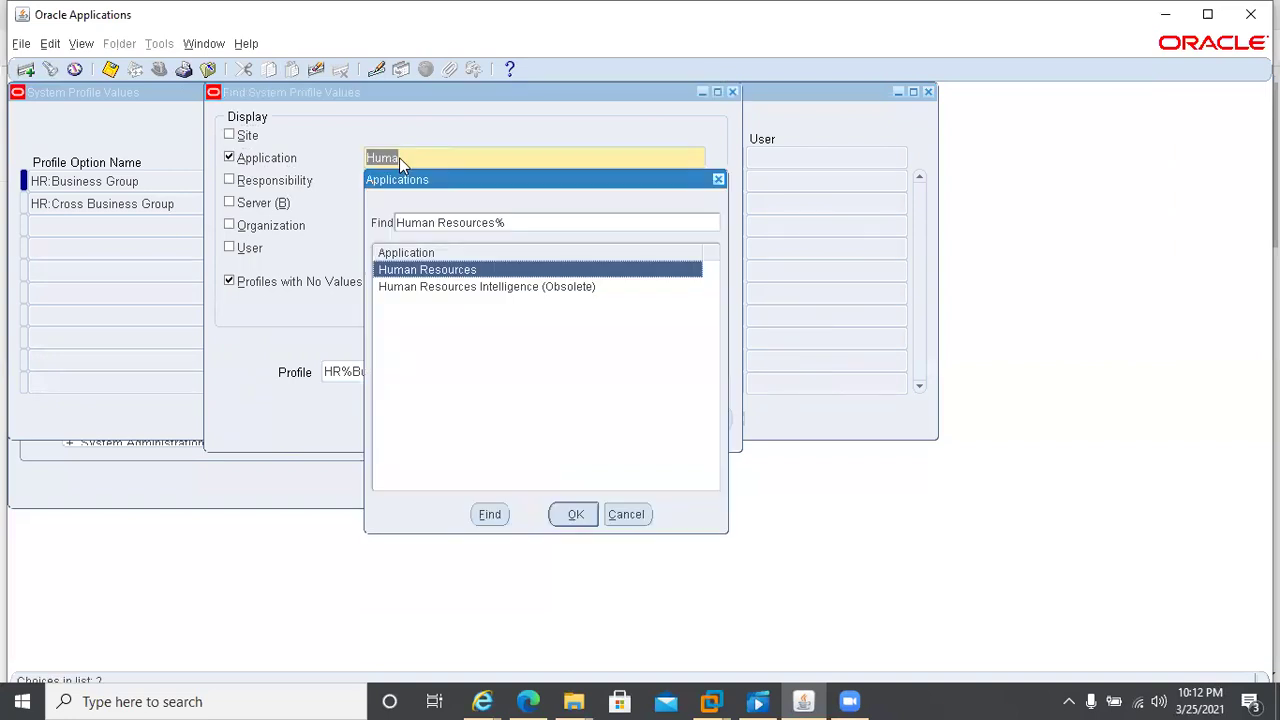
pyautogui.click(567, 514)
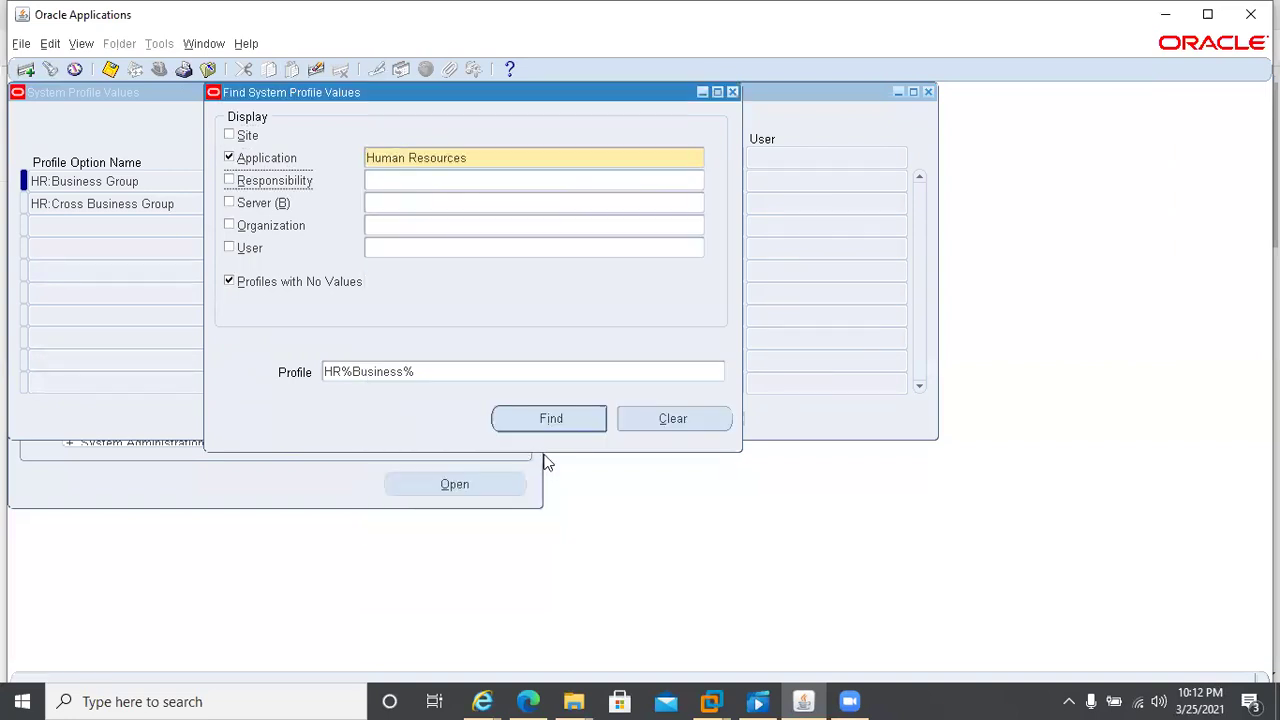
pyautogui.click(550, 418)
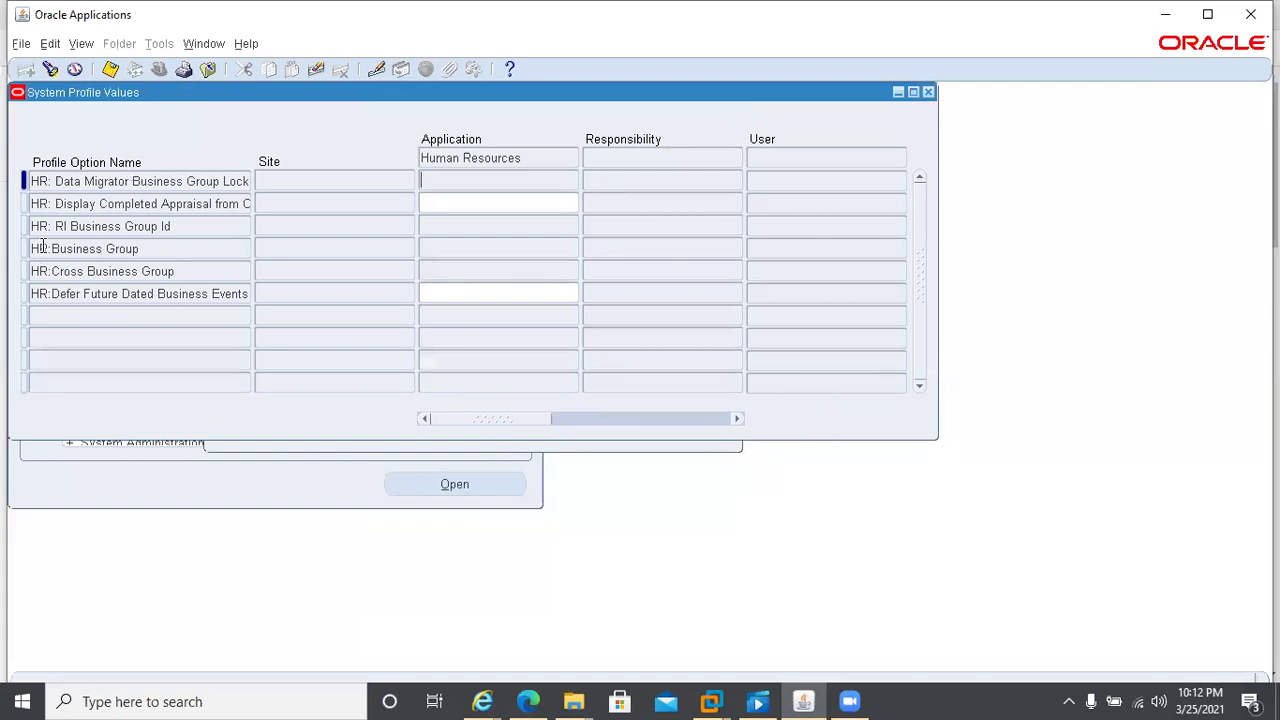
# - Select the HR:Business Group row, then close the Find dialog and System Profile Values form
pyautogui.click(170, 247)
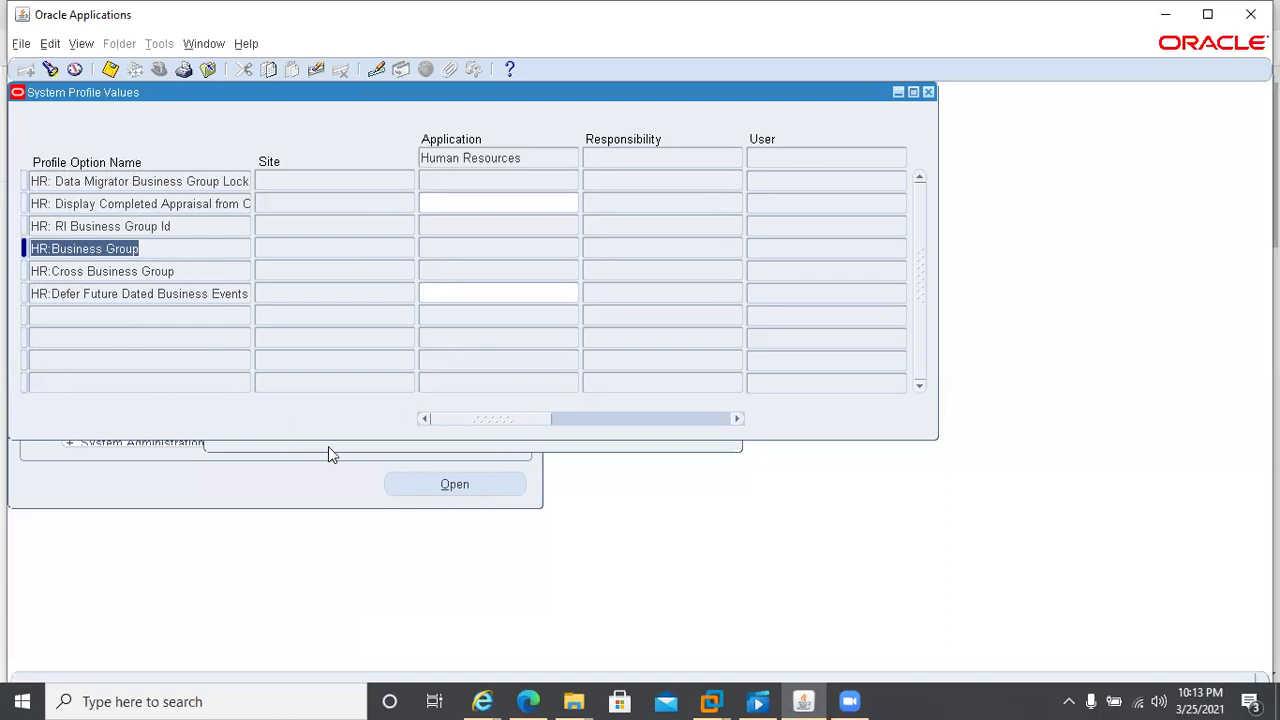
pyautogui.hotkey('ctrl', 'f')
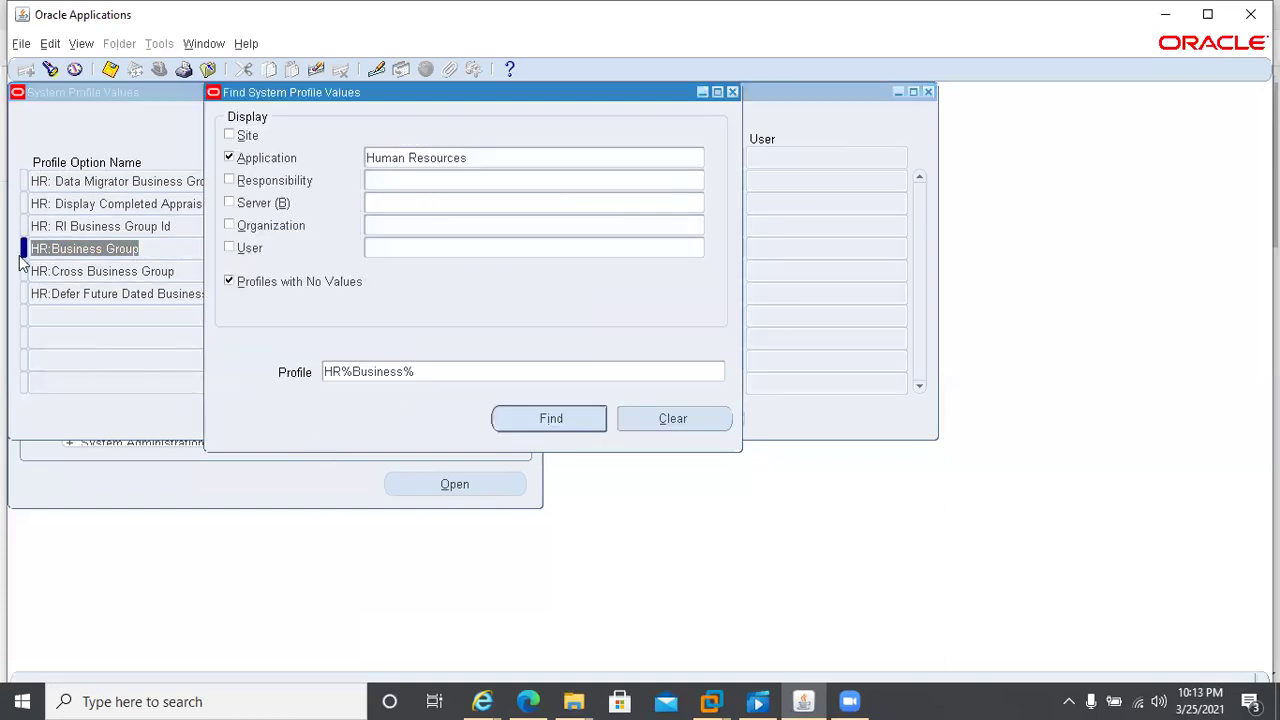
pyautogui.click(732, 92)
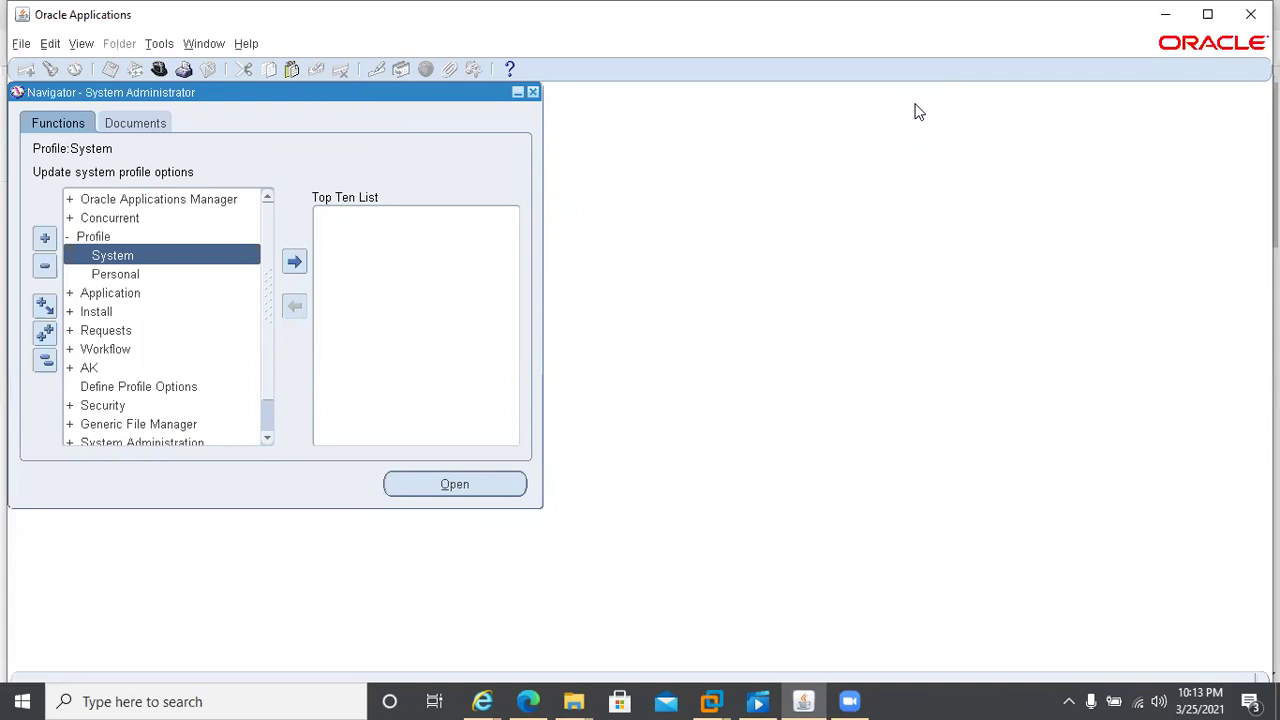
# - Switch to CCL HRMS Super User and open Security > Profile, showing the Accounts profile
pyautogui.hotkey('alt', 'f')
pyautogui.press('r')
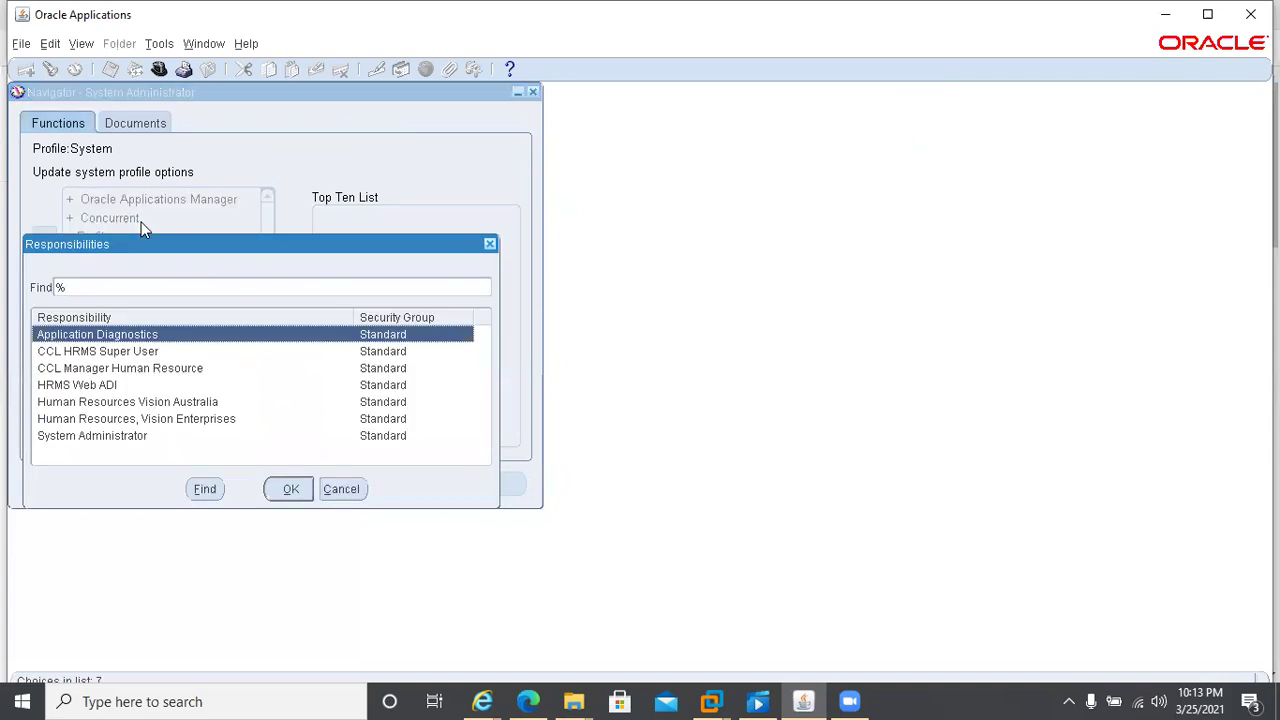
pyautogui.doubleClick(82, 352)
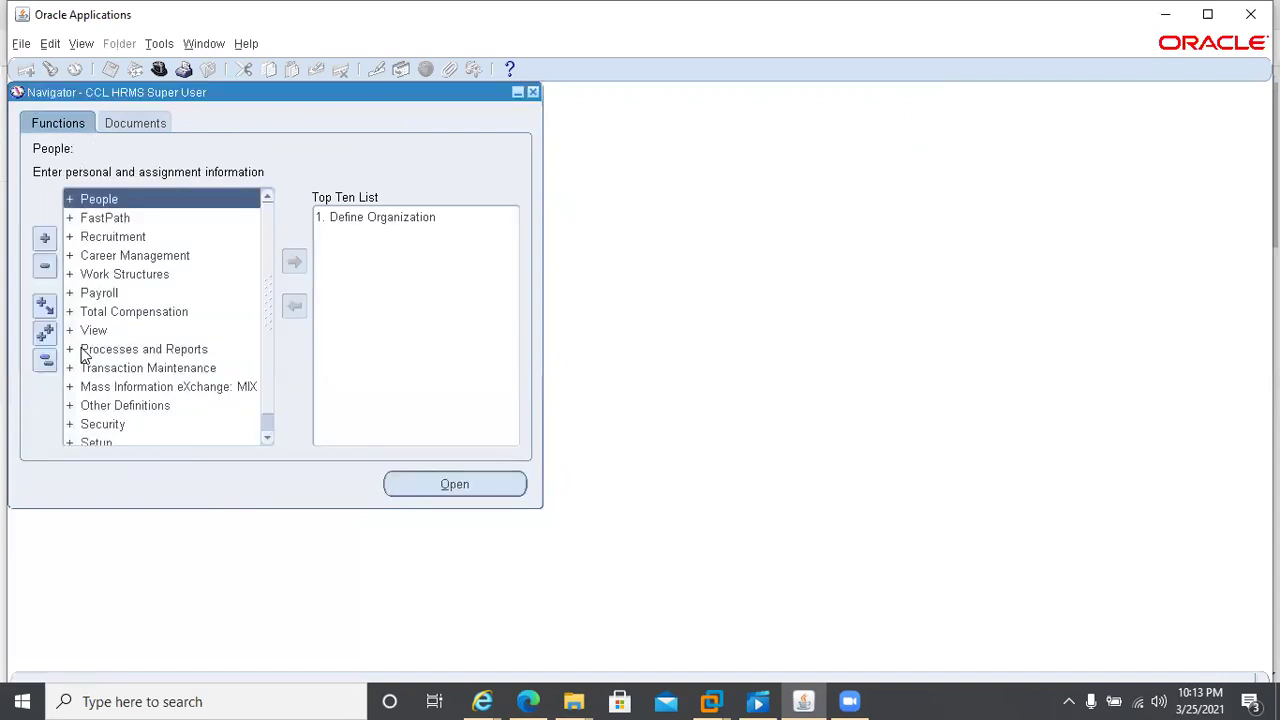
pyautogui.doubleClick(114, 425)
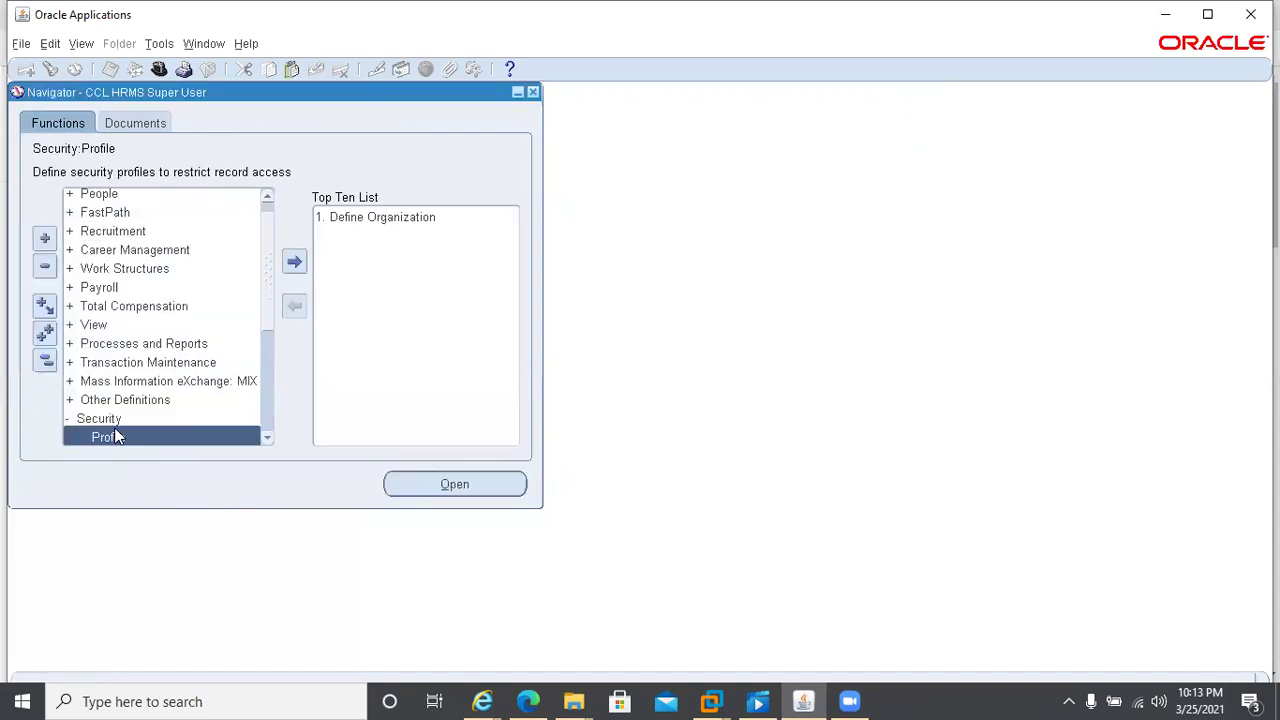
pyautogui.click(267, 441)
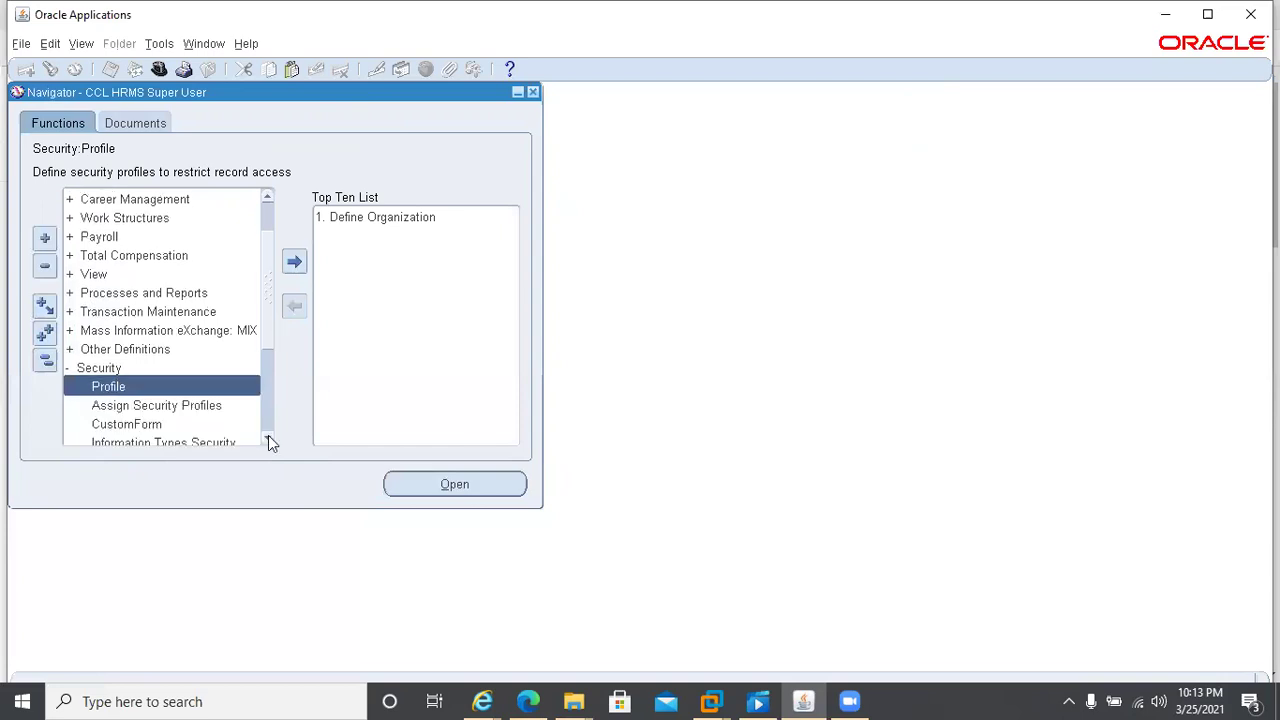
pyautogui.press('Return')
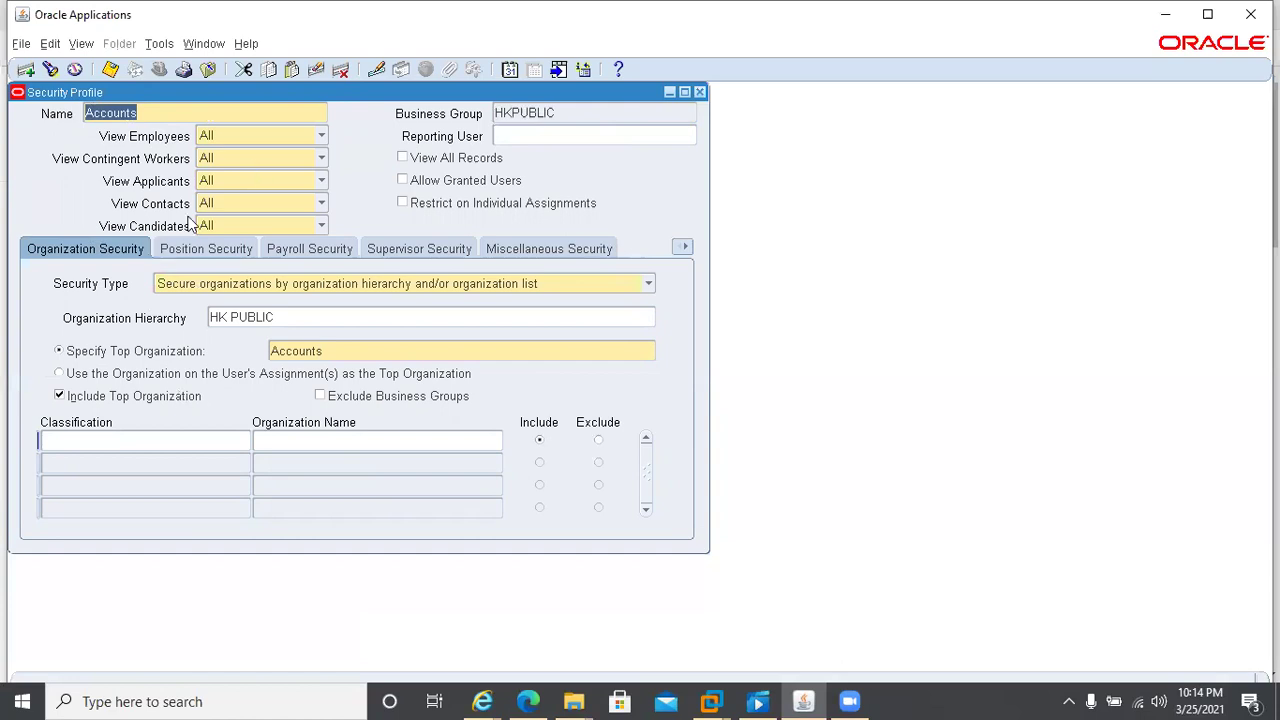
pyautogui.click(213, 252)
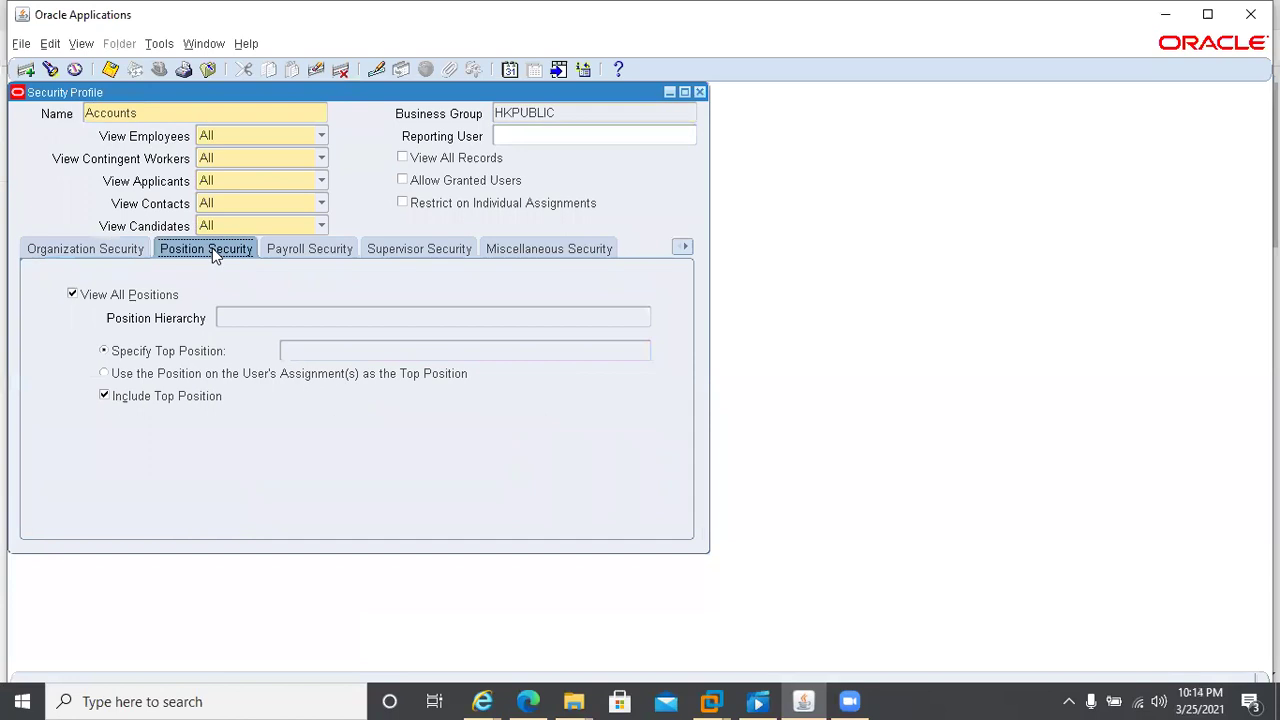
pyautogui.click(328, 253)
pyautogui.click(403, 250)
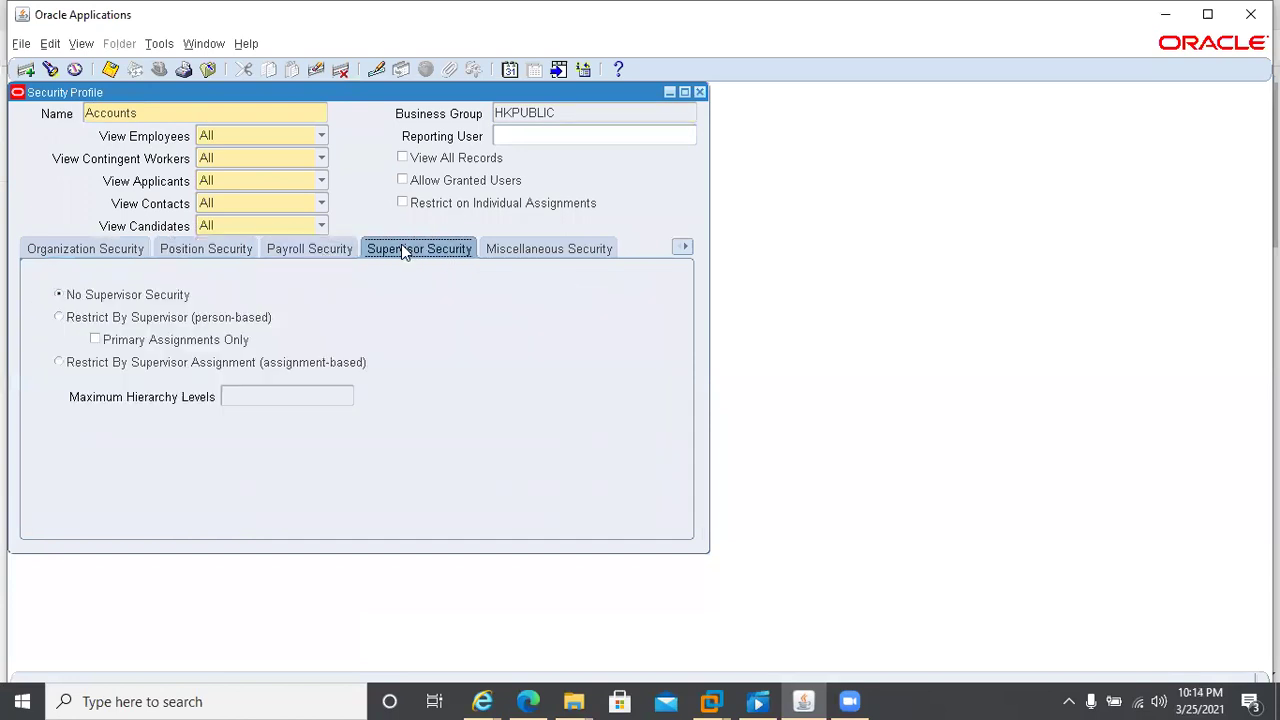
pyautogui.click(579, 250)
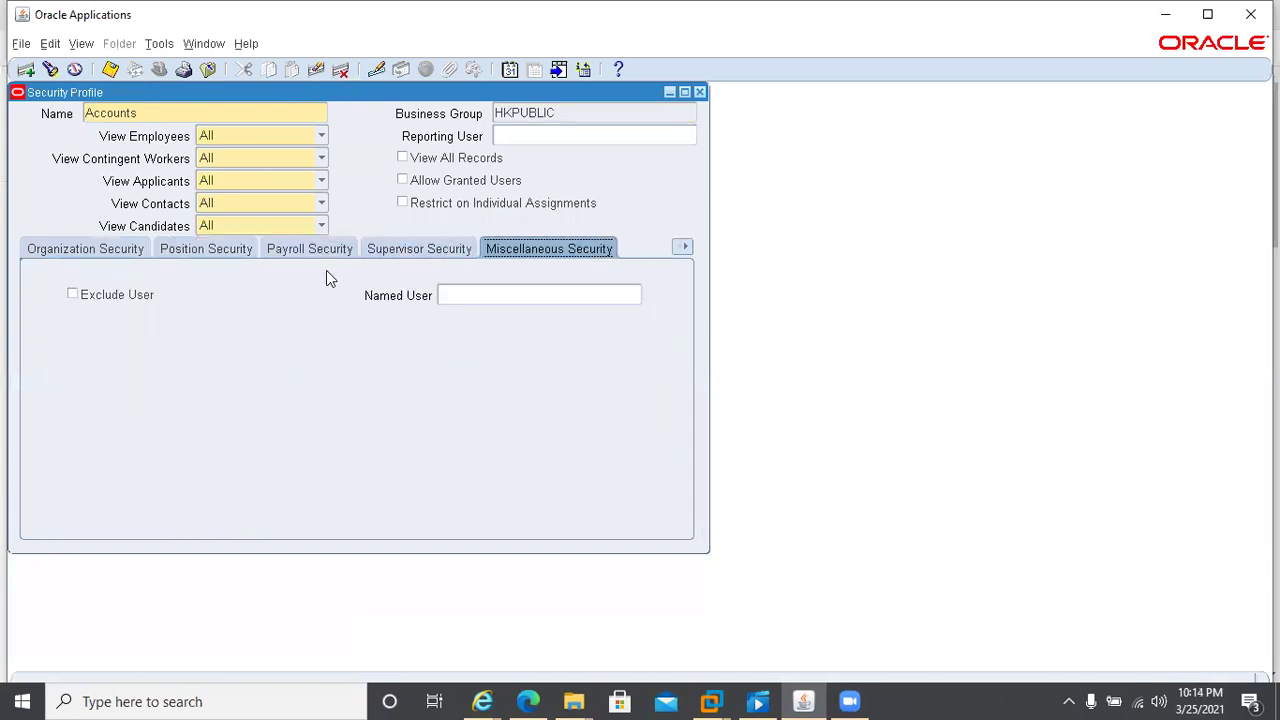
pyautogui.click(70, 252)
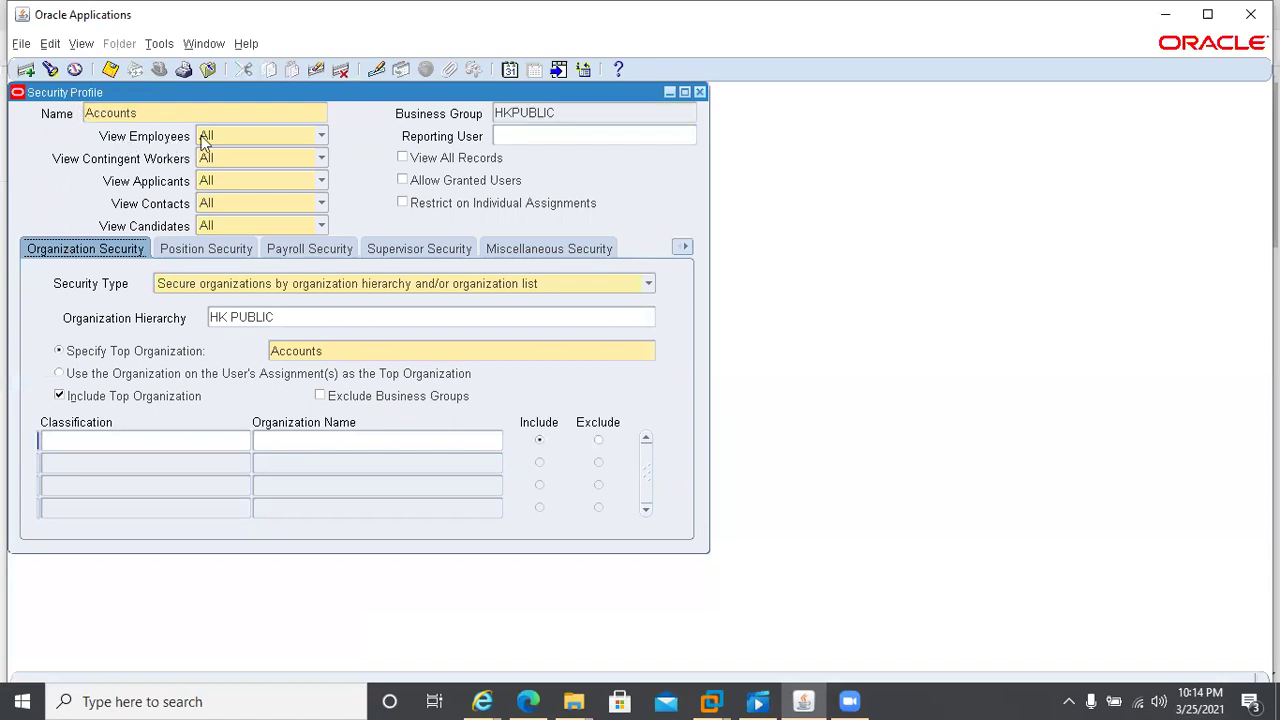
pyautogui.click(253, 136)
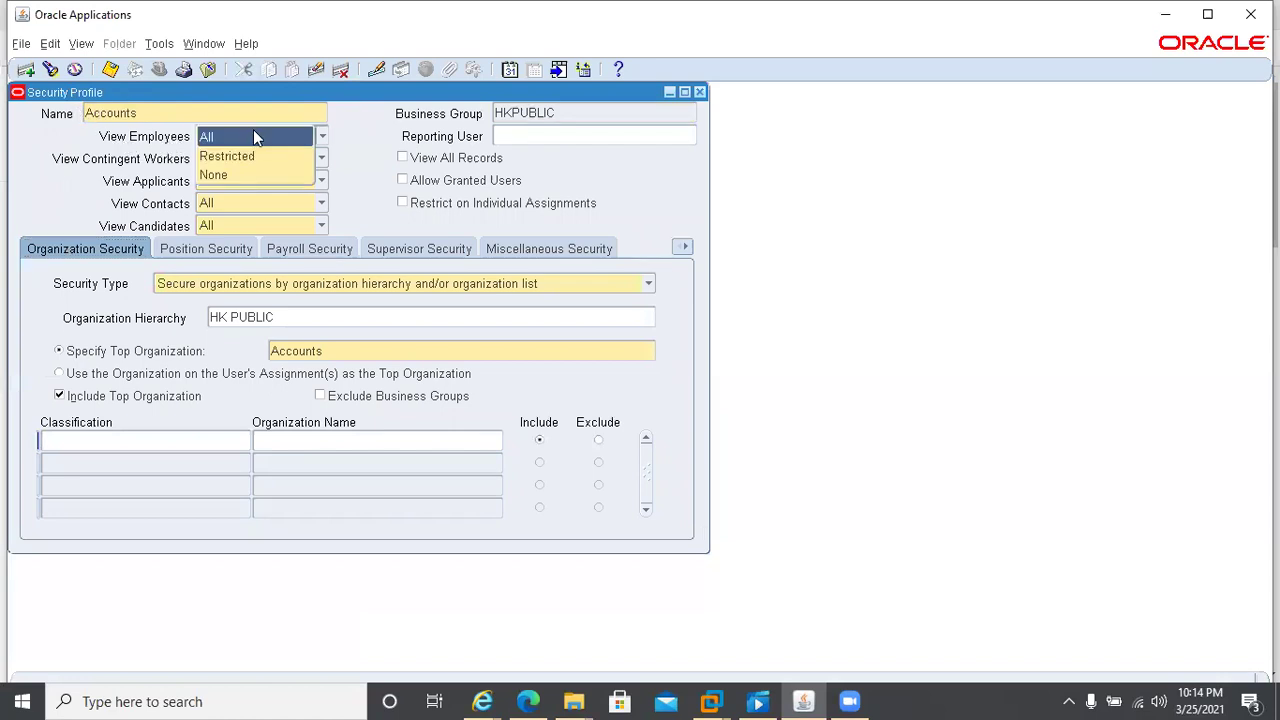
pyautogui.click(139, 193)
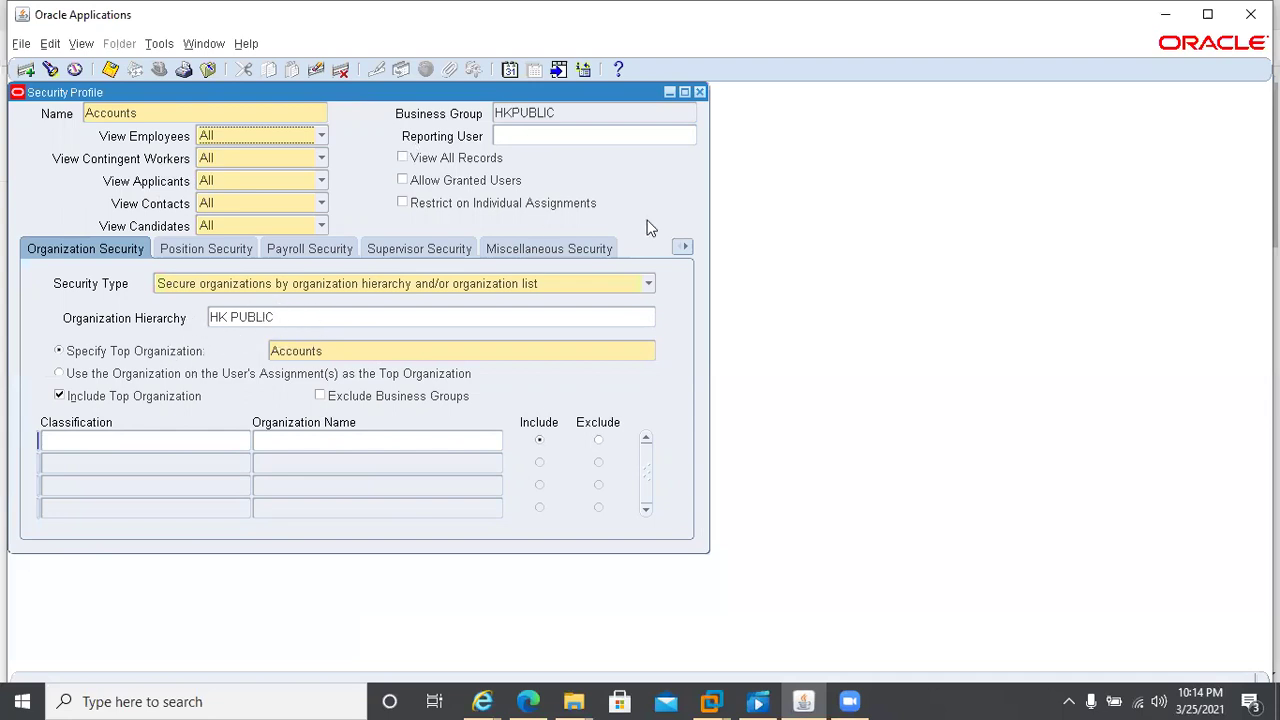
# - Close the Accounts security profile, then briefly open and close a blank Security Profile form
pyautogui.click(700, 91)
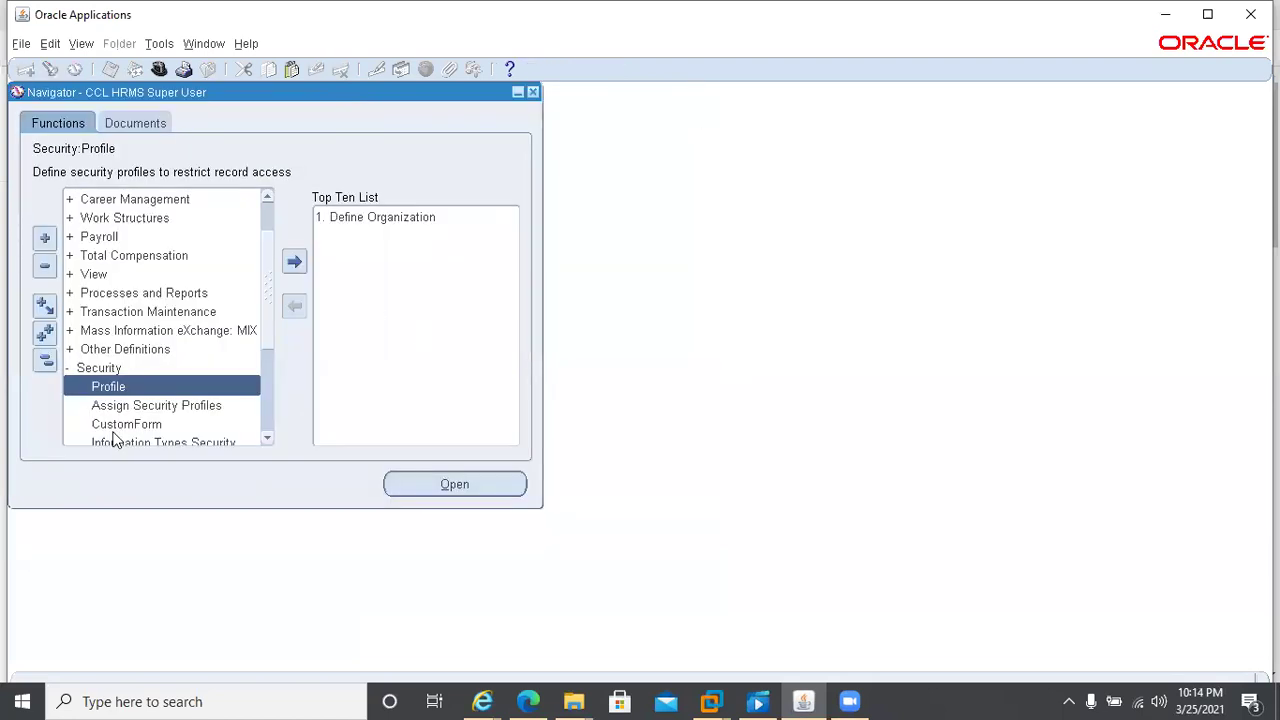
pyautogui.doubleClick(105, 387)
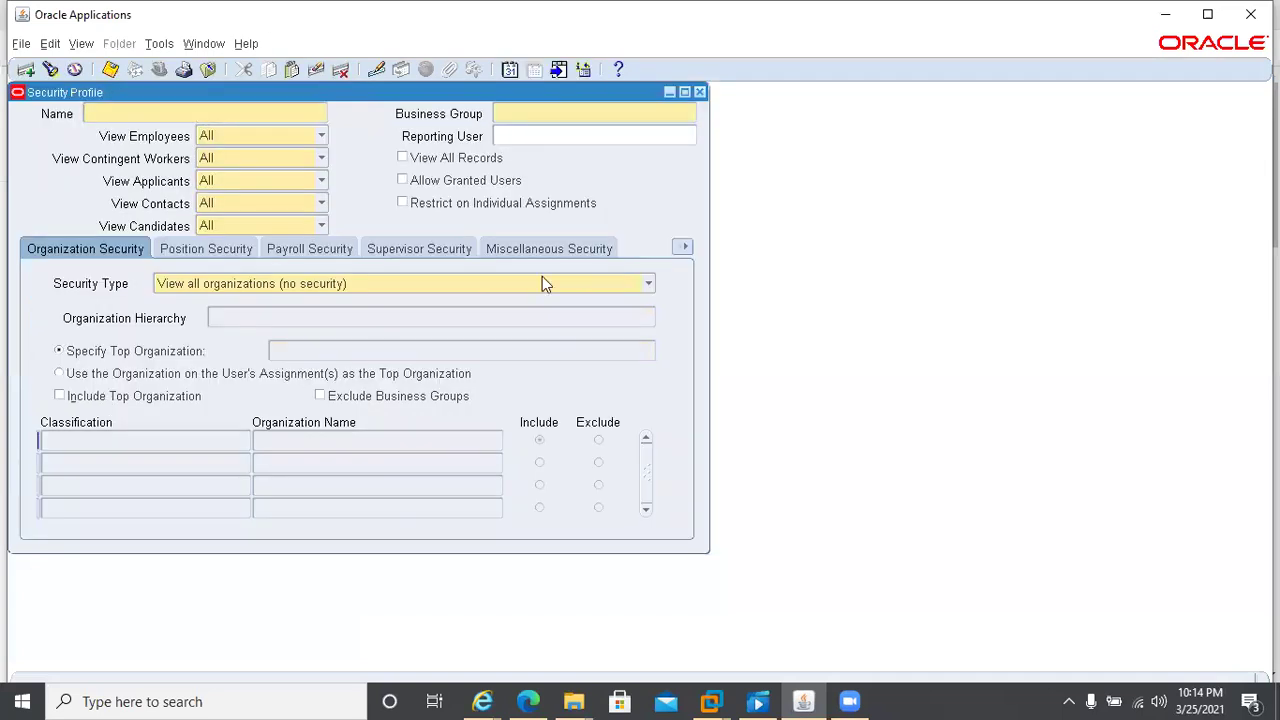
pyautogui.click(699, 92)
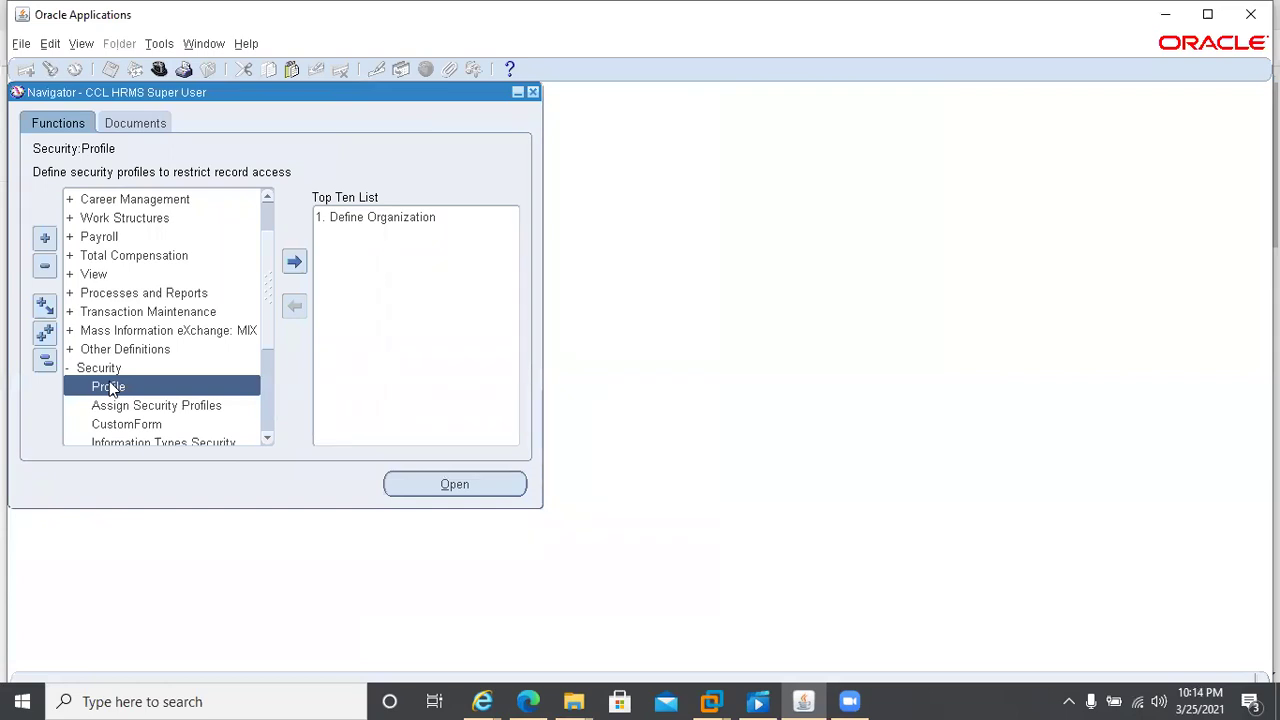
# - Reopen Security Profile, review its Payroll Security and Supervisor Security tabs, then close it
pyautogui.doubleClick(110, 388)
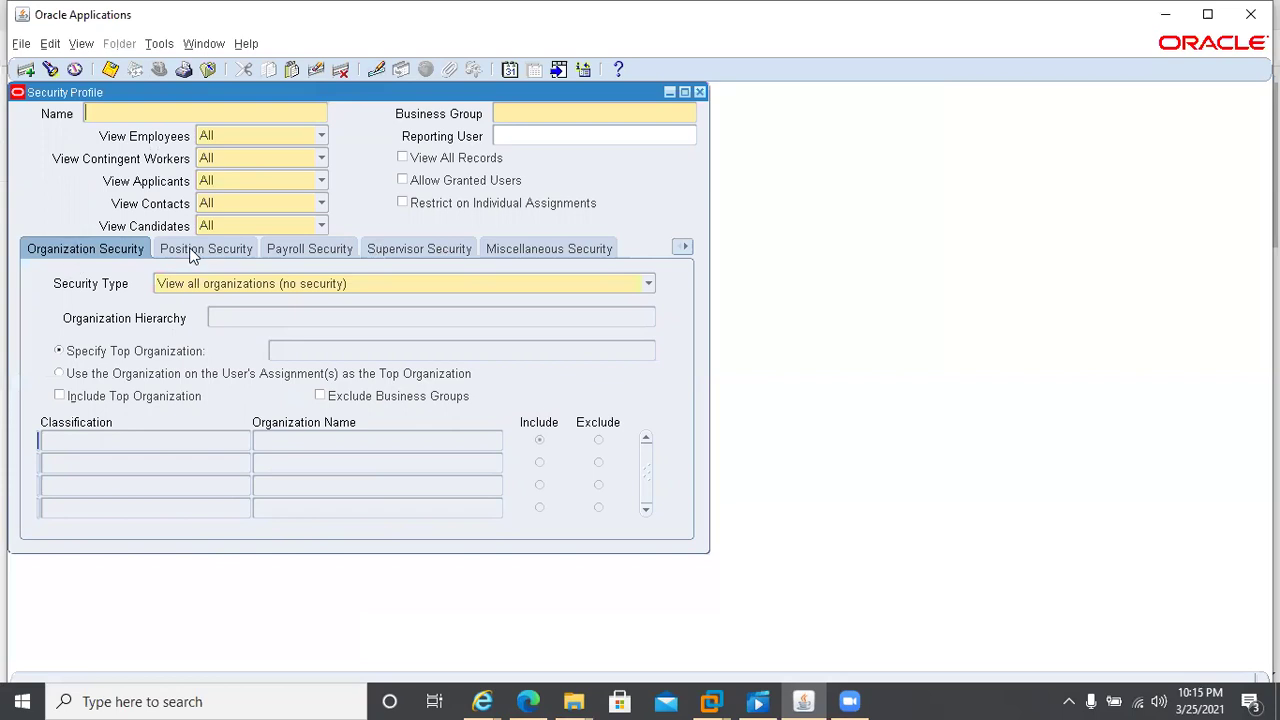
pyautogui.click(328, 248)
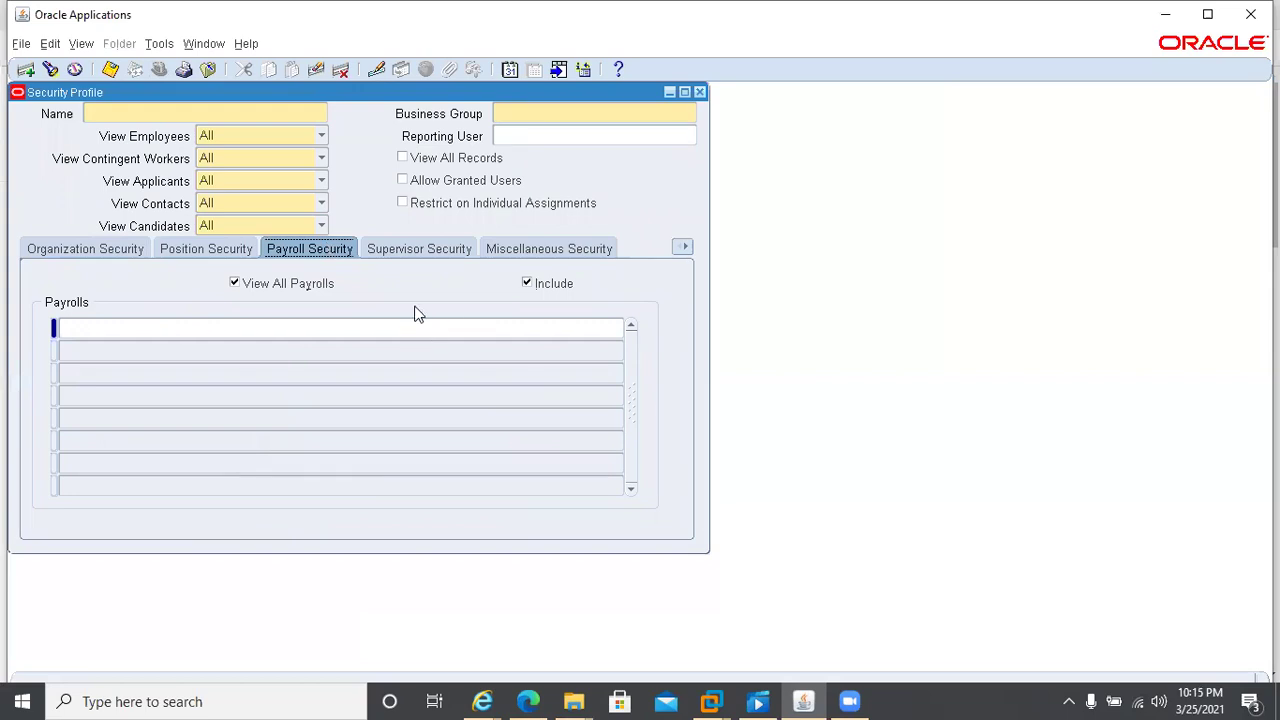
pyautogui.click(411, 253)
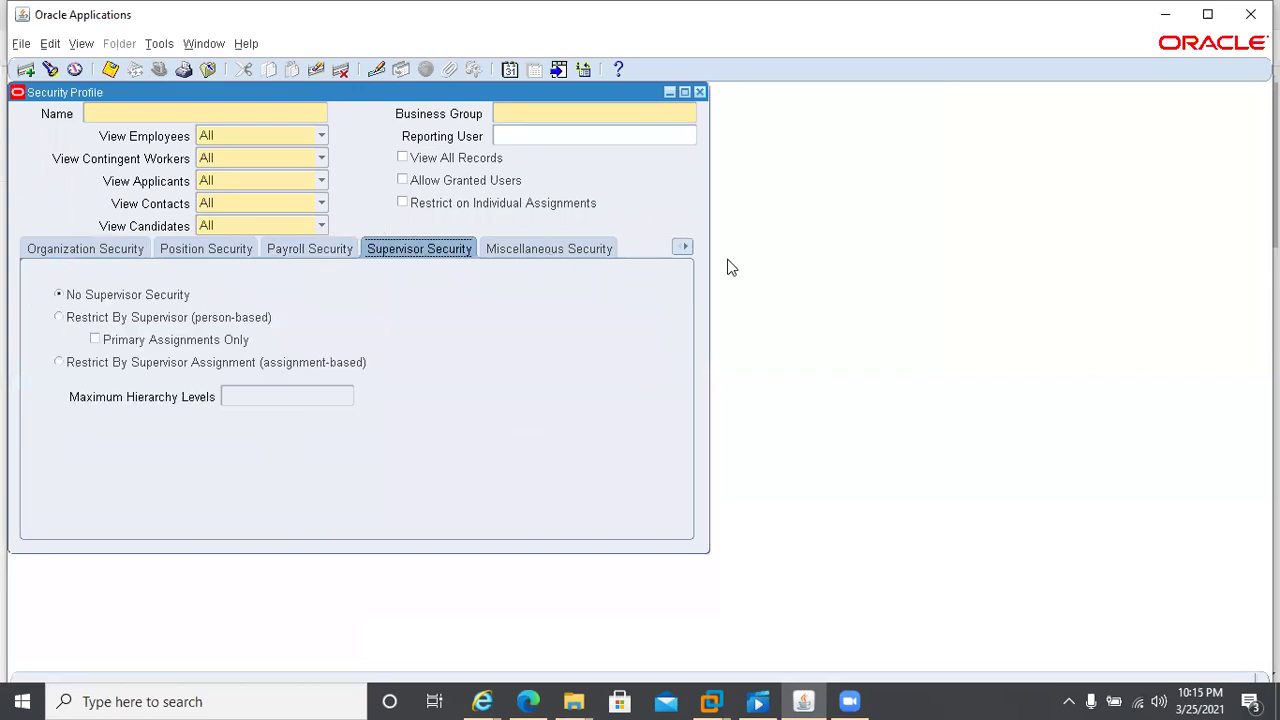
pyautogui.click(683, 248)
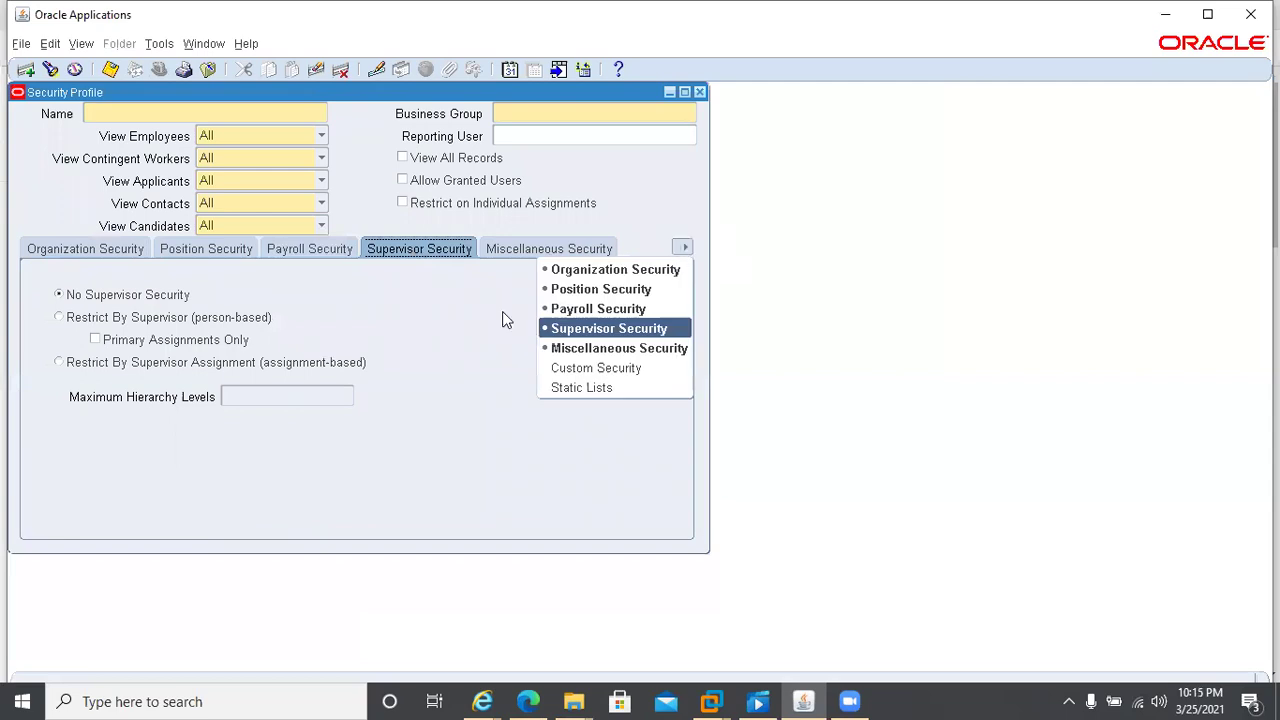
pyautogui.click(477, 358)
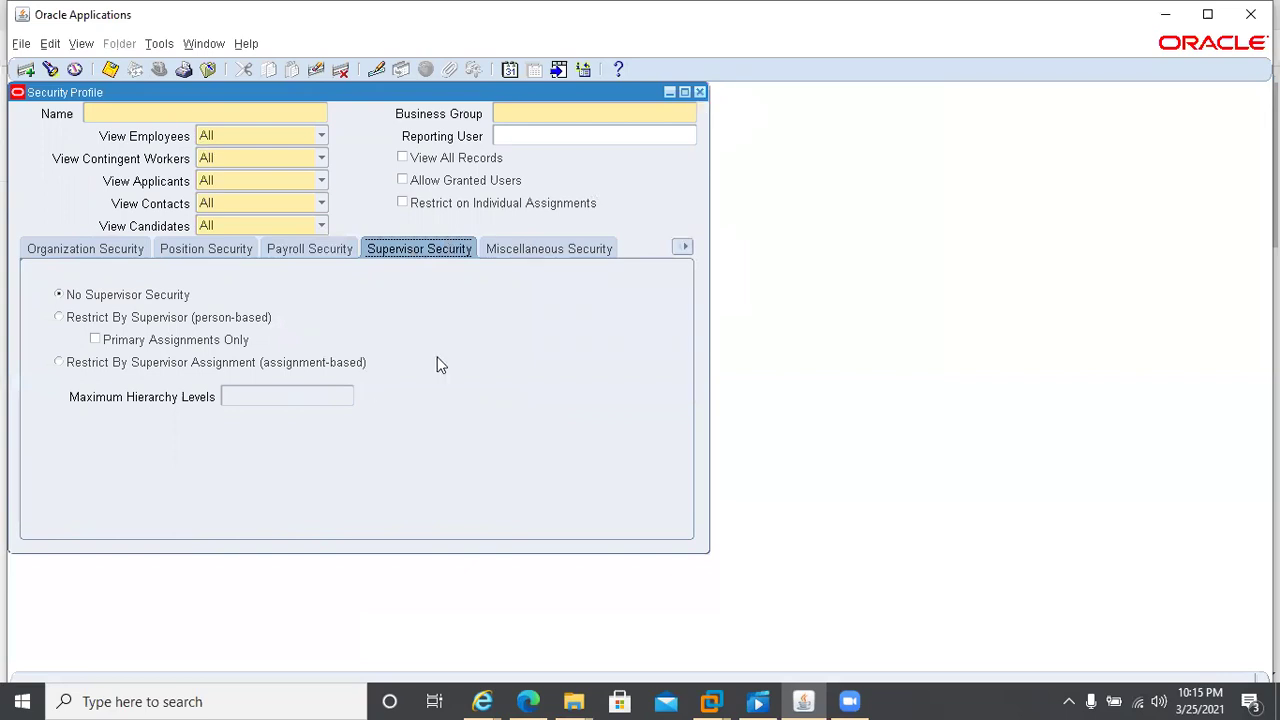
pyautogui.click(699, 91)
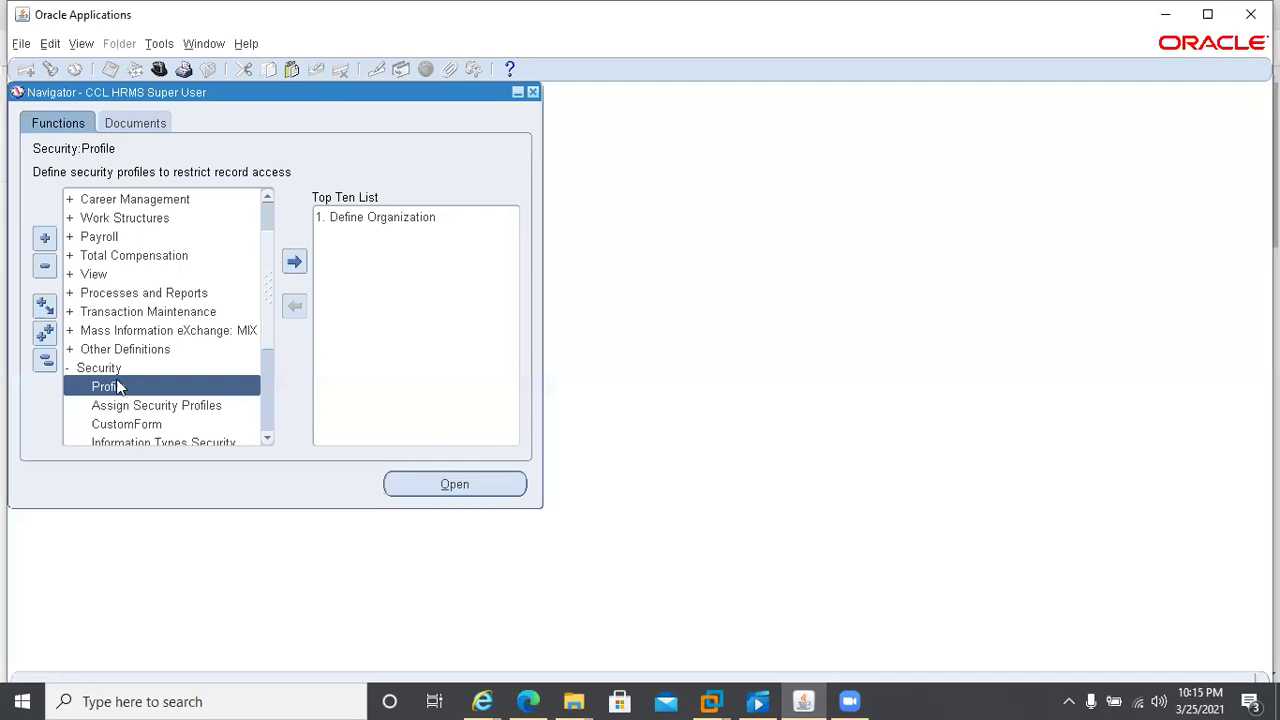
pyautogui.click(124, 219)
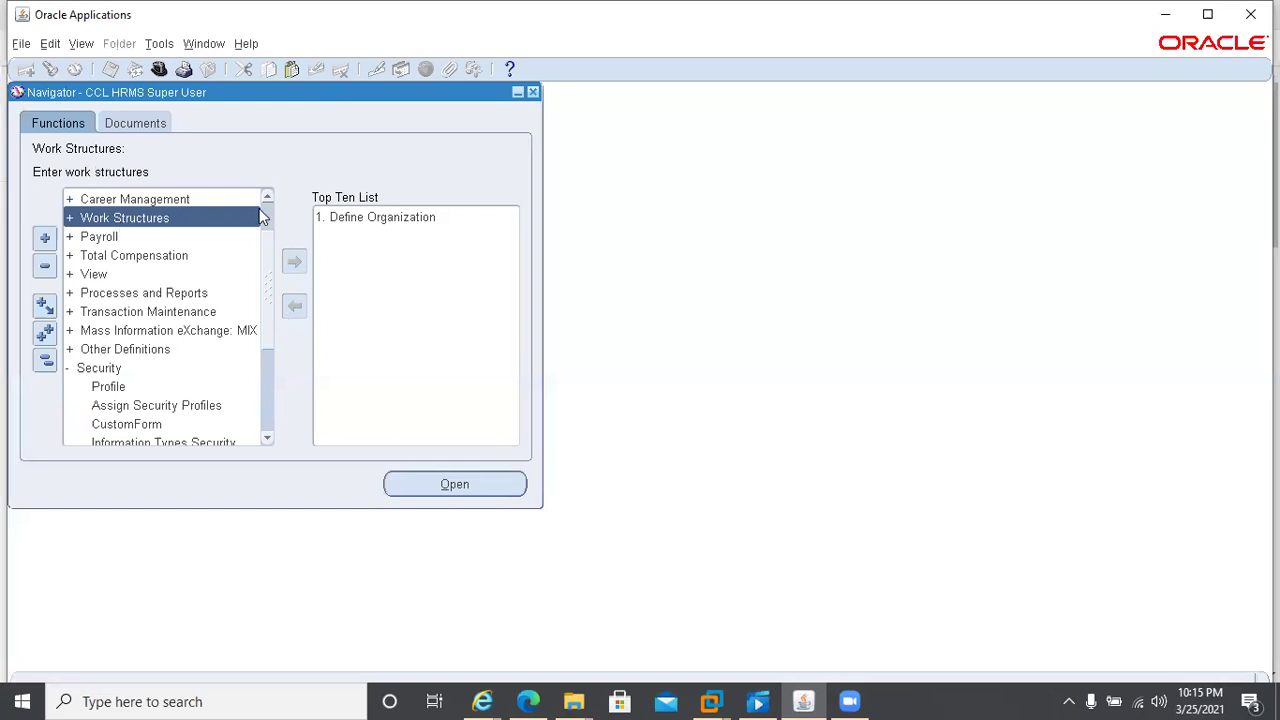
pyautogui.scroll(1, 264, 216)
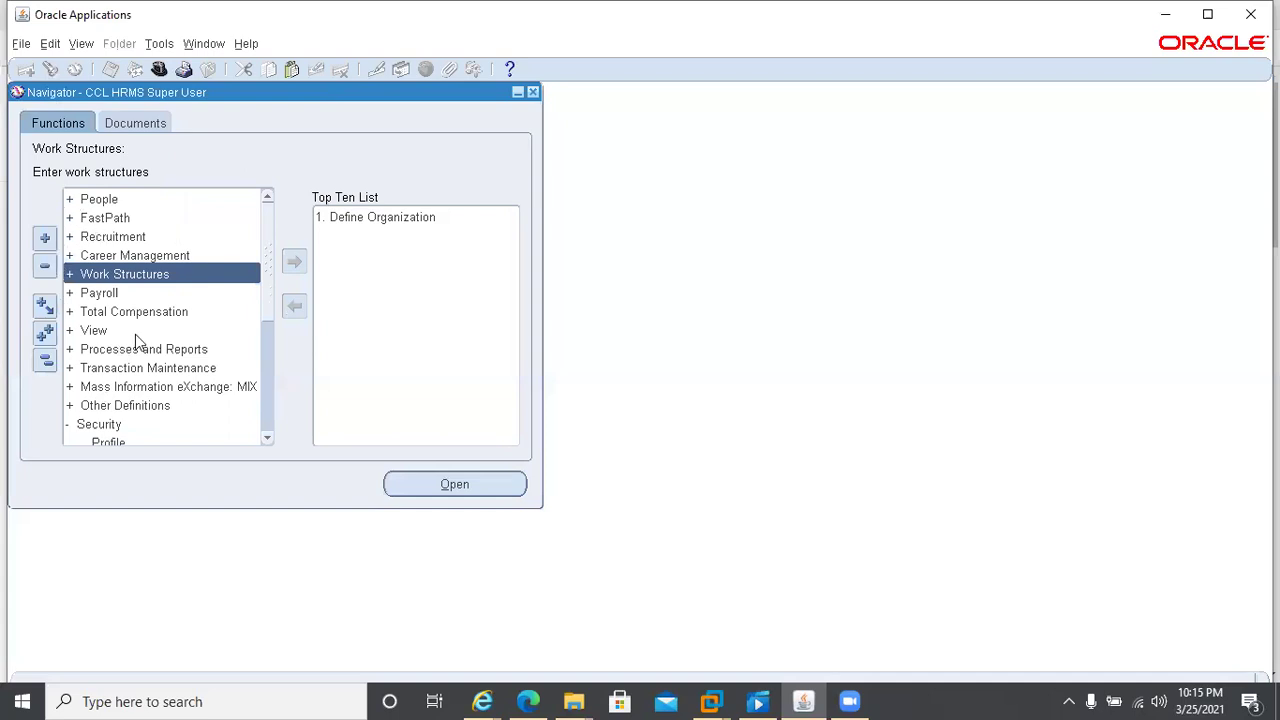
pyautogui.click(69, 275)
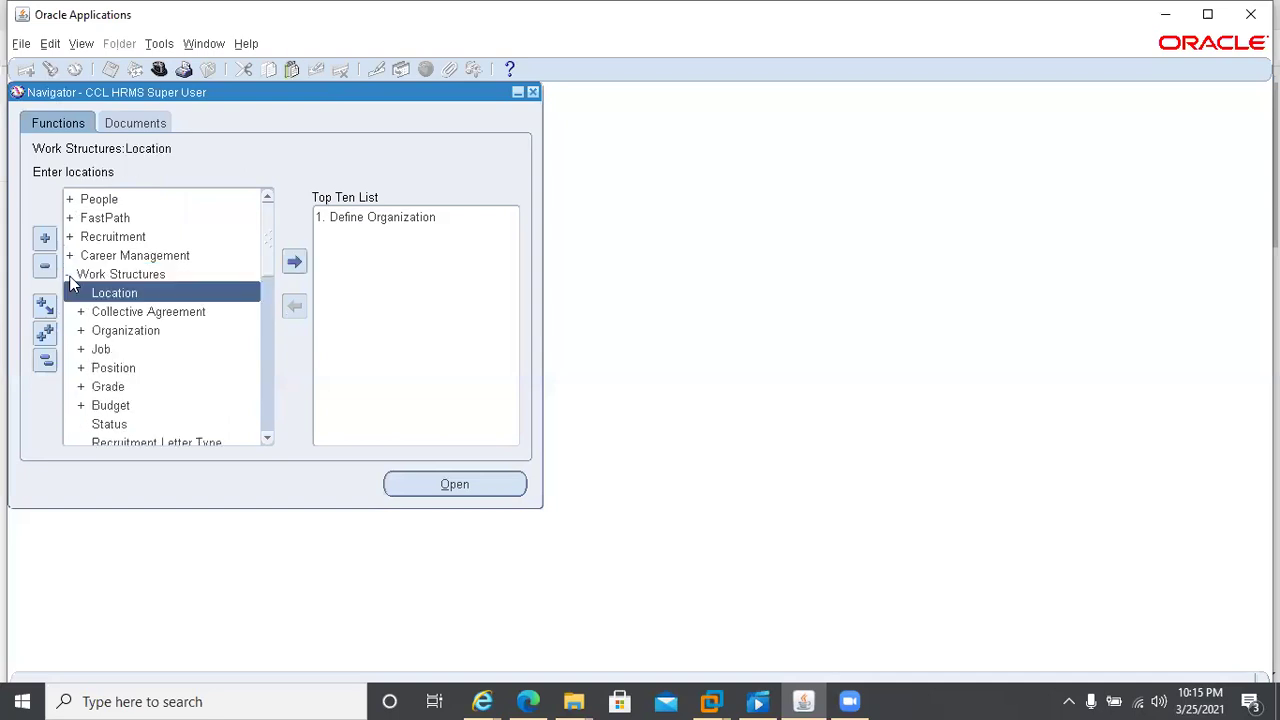
pyautogui.click(81, 350)
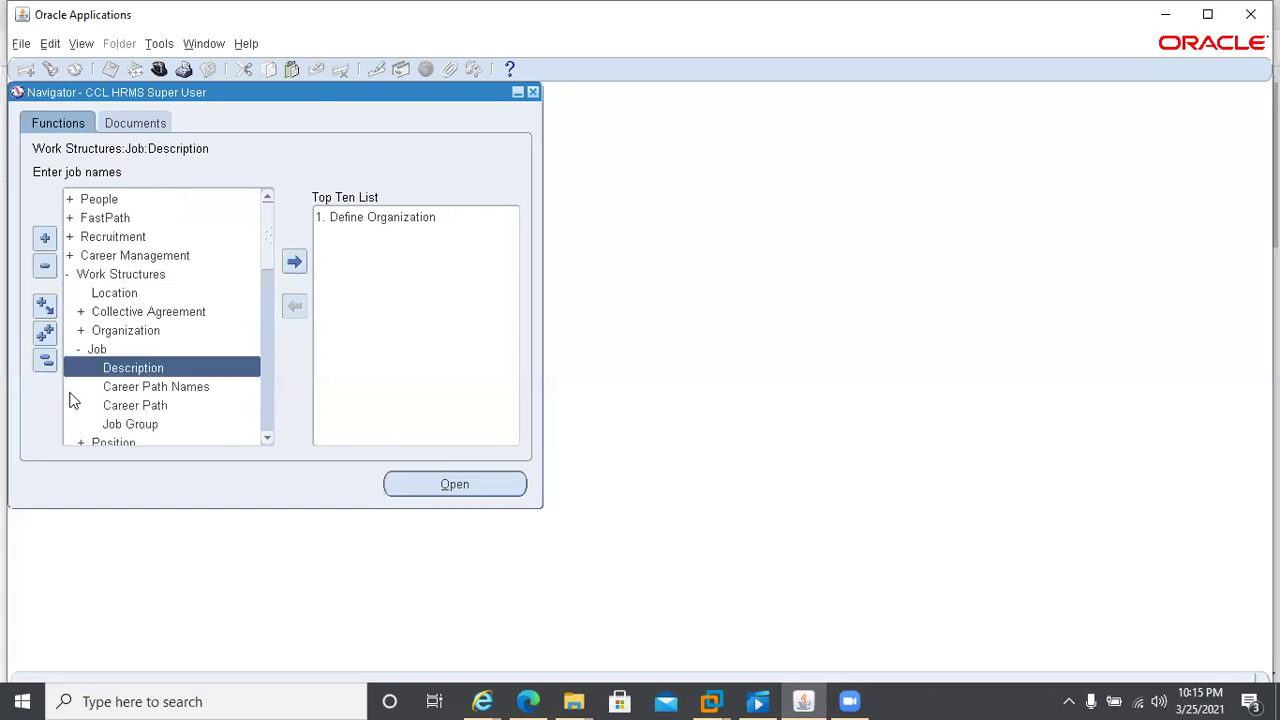
pyautogui.click(79, 349)
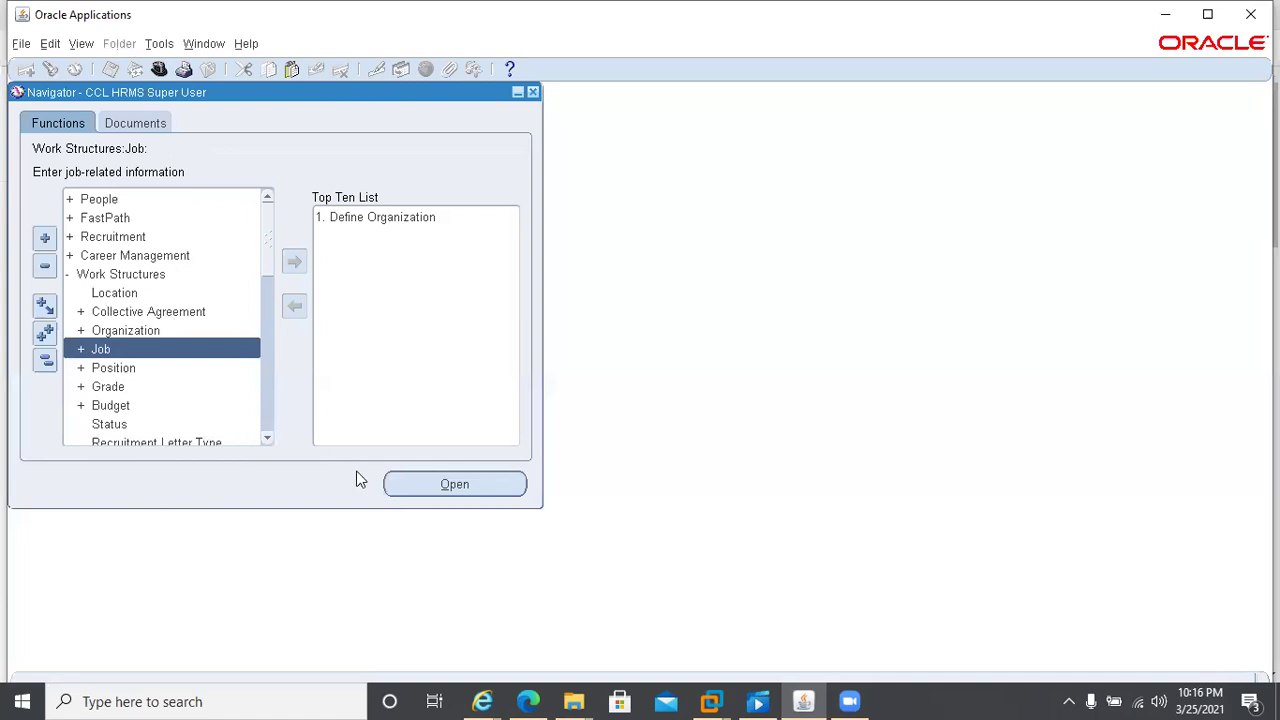
pyautogui.doubleClick(66, 276)
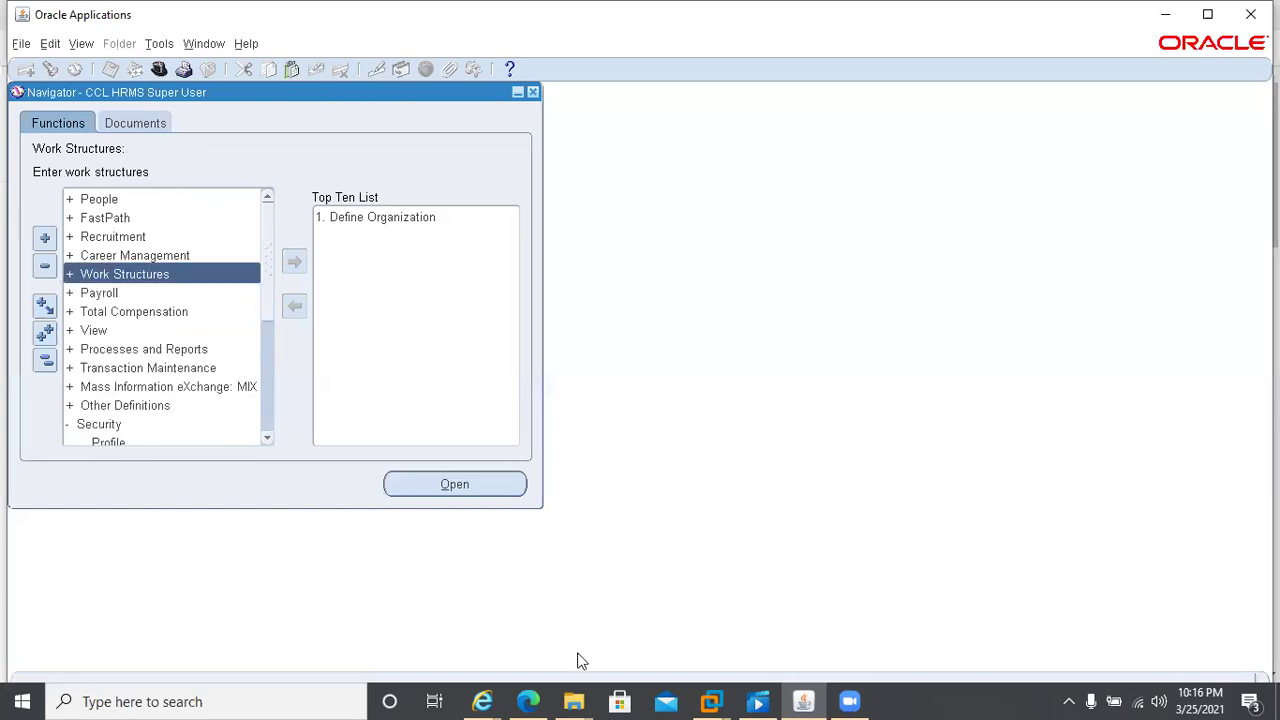
# - Switch to the Training Videos File Explorer window and go up to the Desktop folder
pyautogui.click(578, 699)
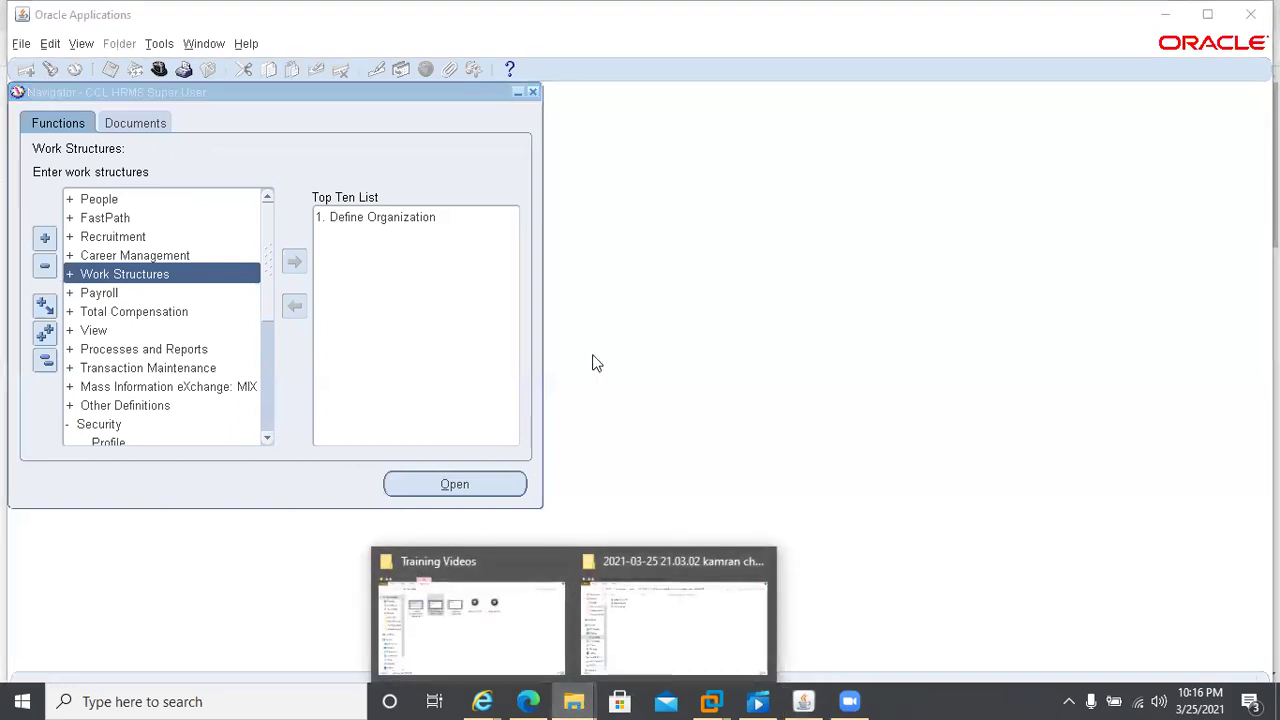
pyautogui.click(424, 638)
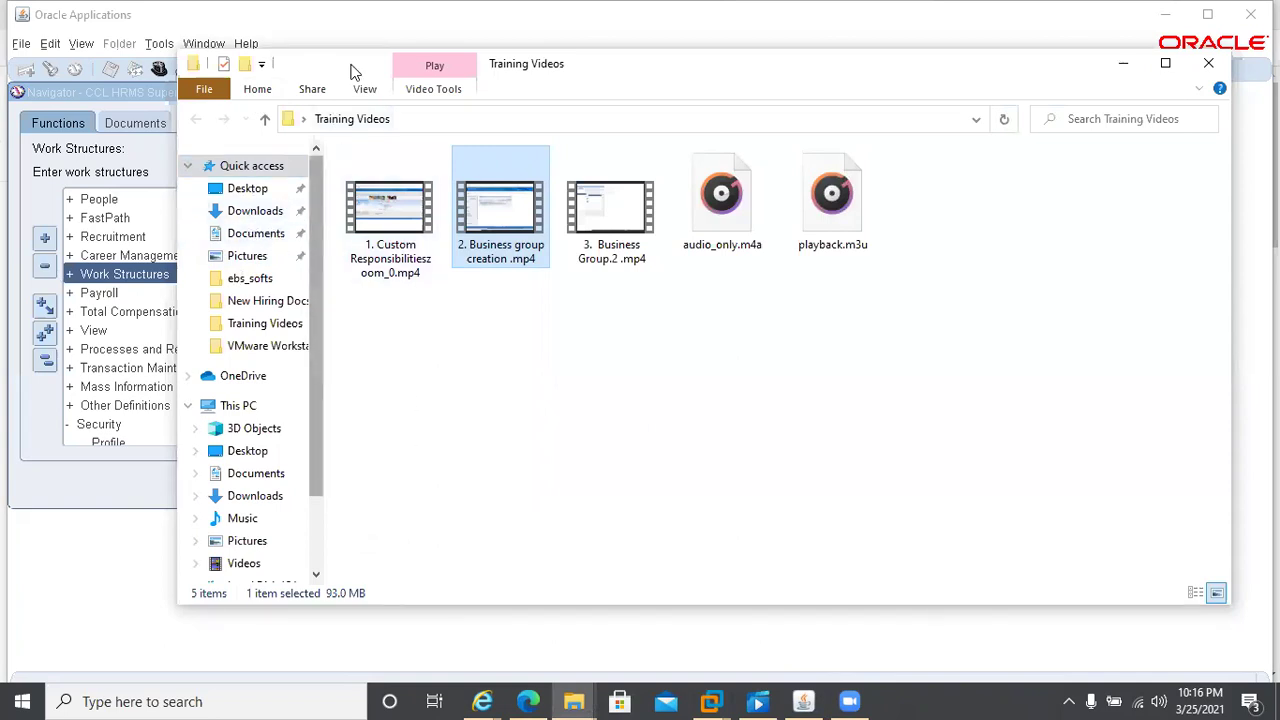
pyautogui.click(265, 122)
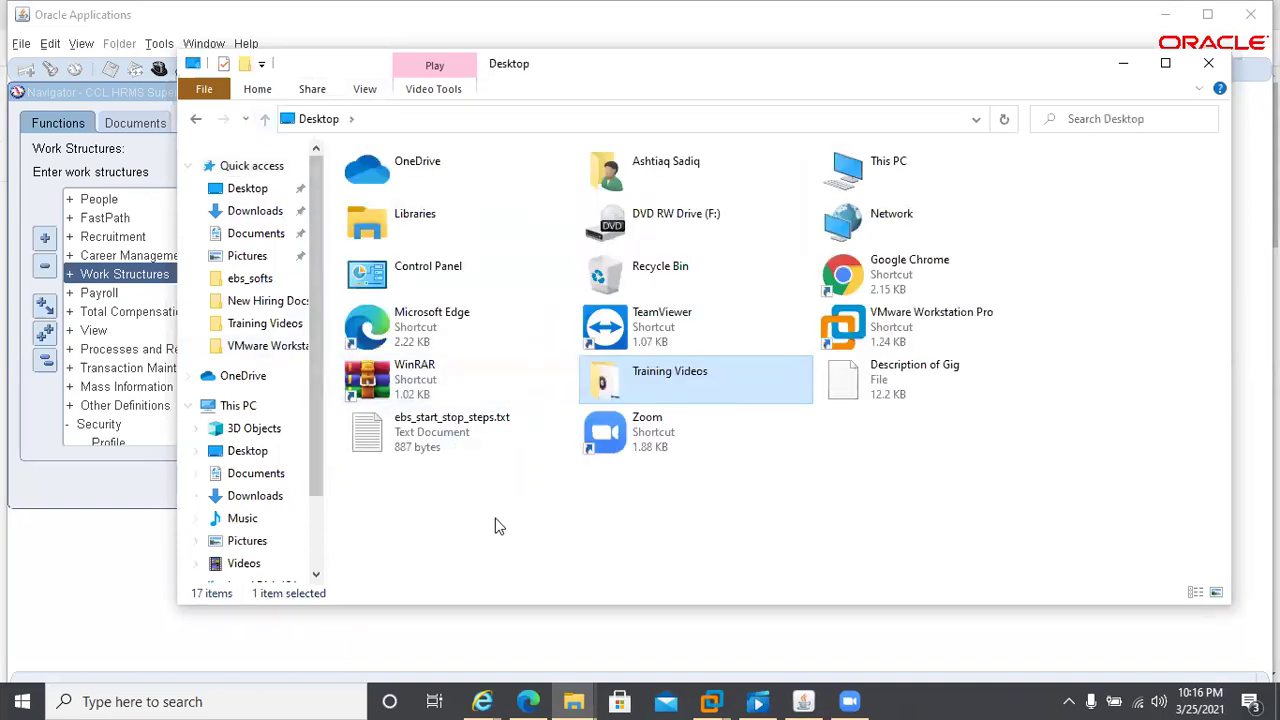
# - Go to Downloads and briefly open then close Oracle HRMS Overview & Architecture.docx in Word
pyautogui.click(262, 211)
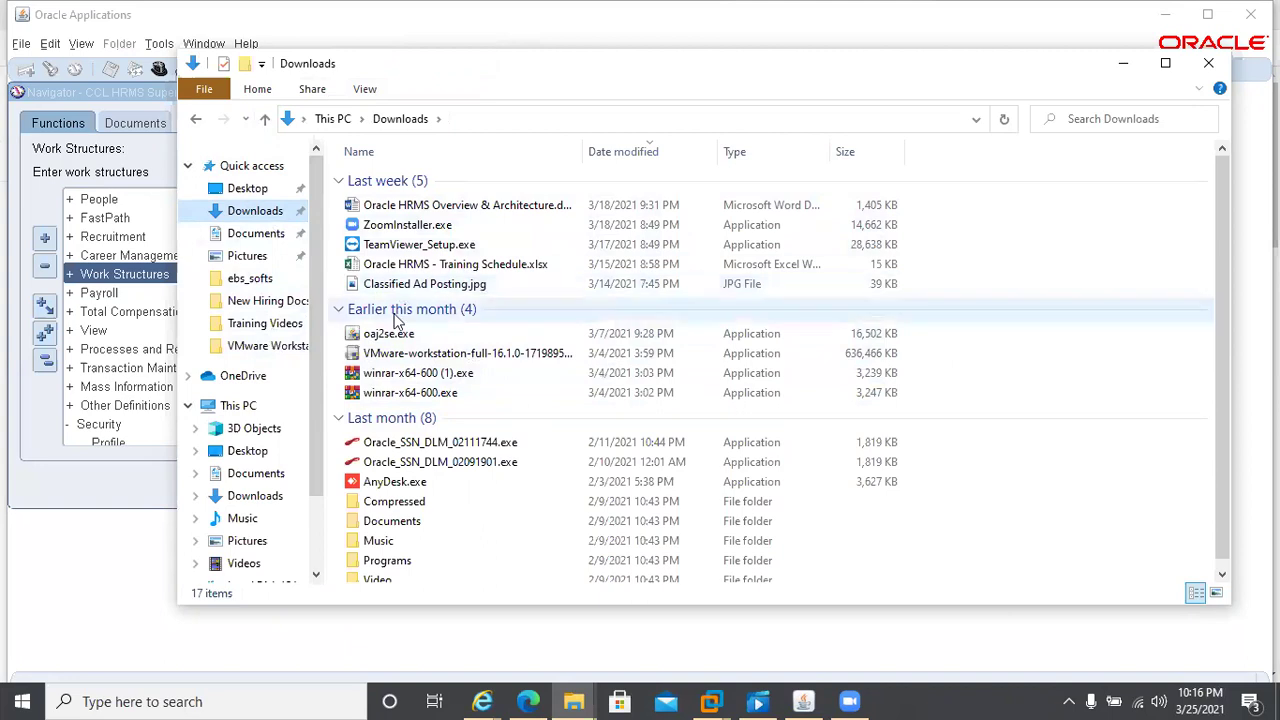
pyautogui.doubleClick(401, 205)
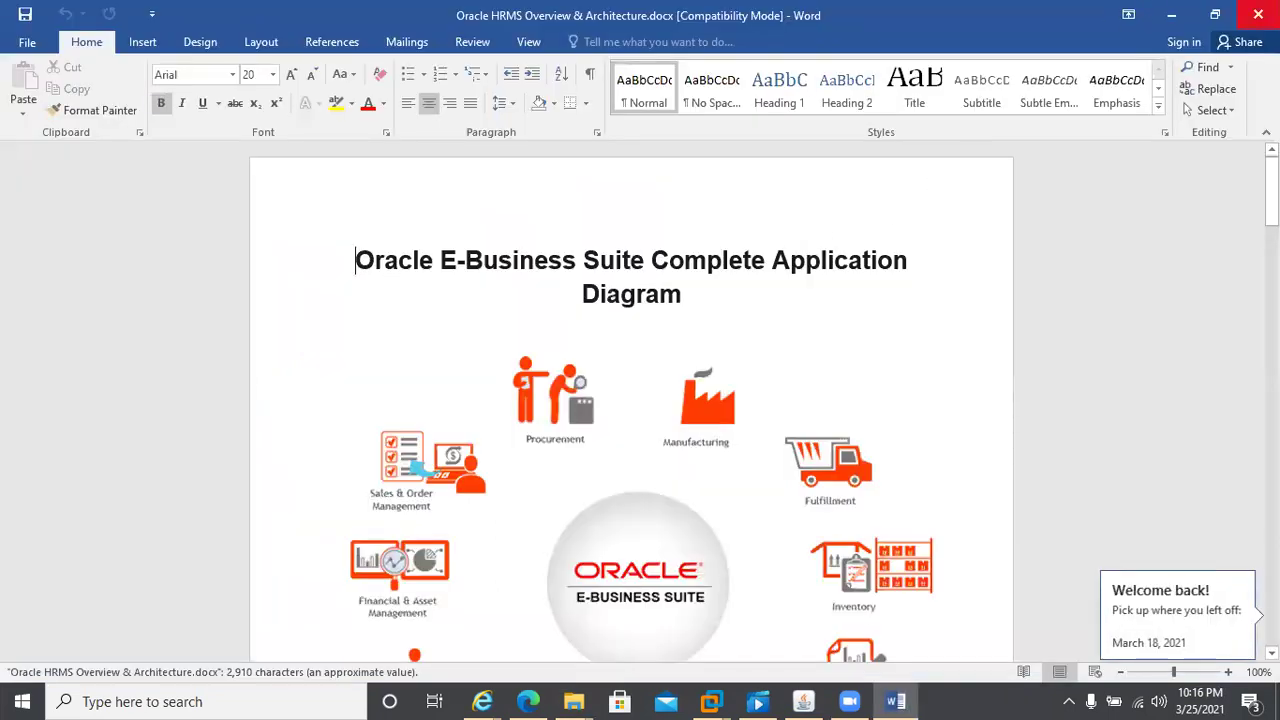
pyautogui.click(1258, 14)
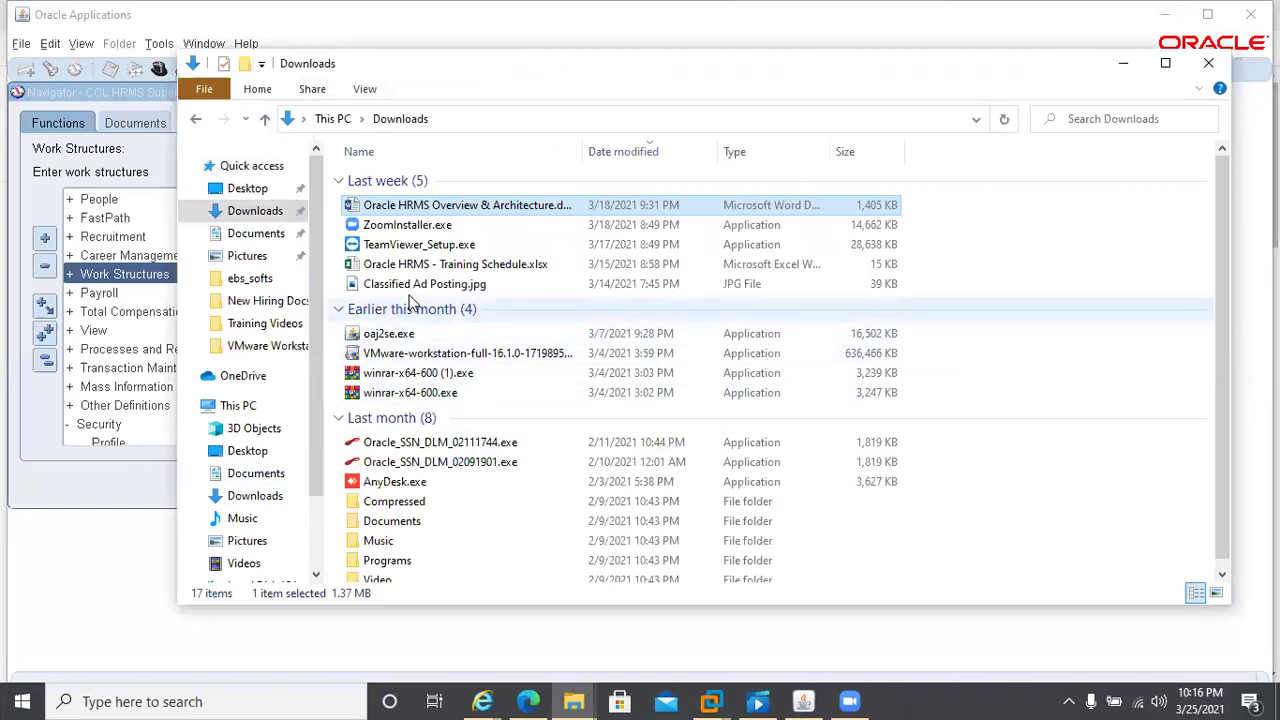
pyautogui.scroll(-1, 410, 290)
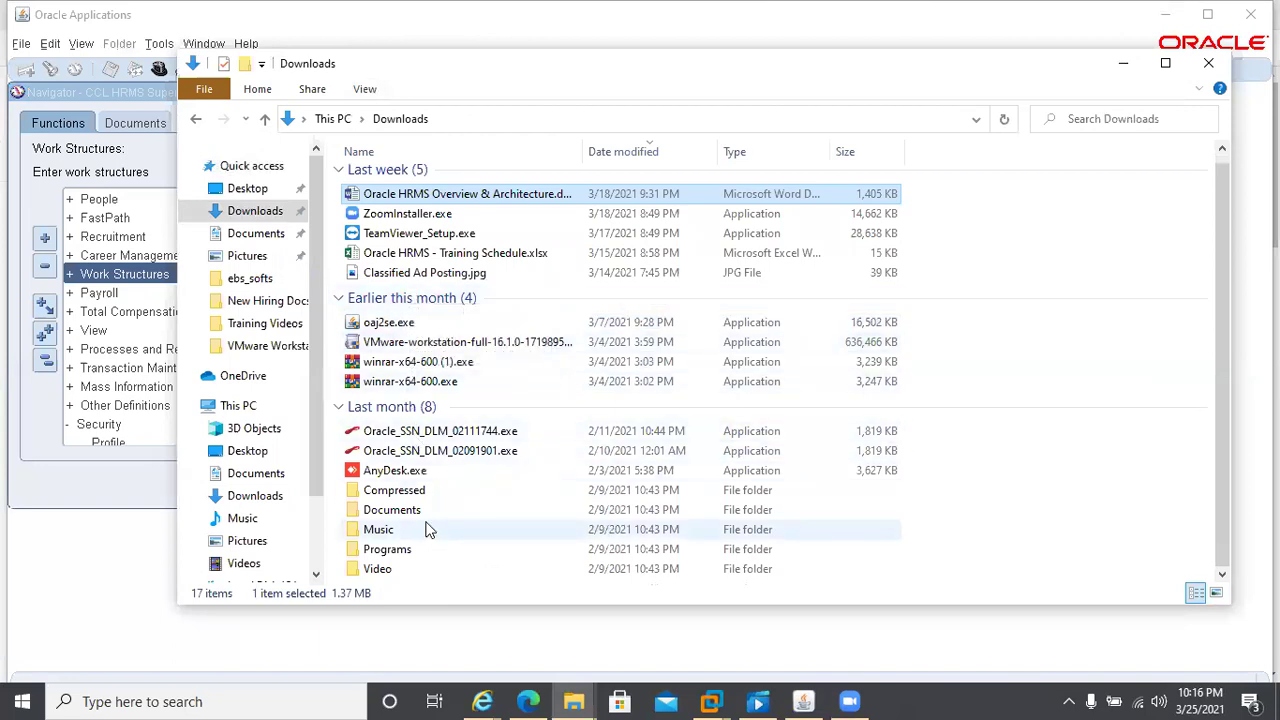
pyautogui.scroll(1, 425, 530)
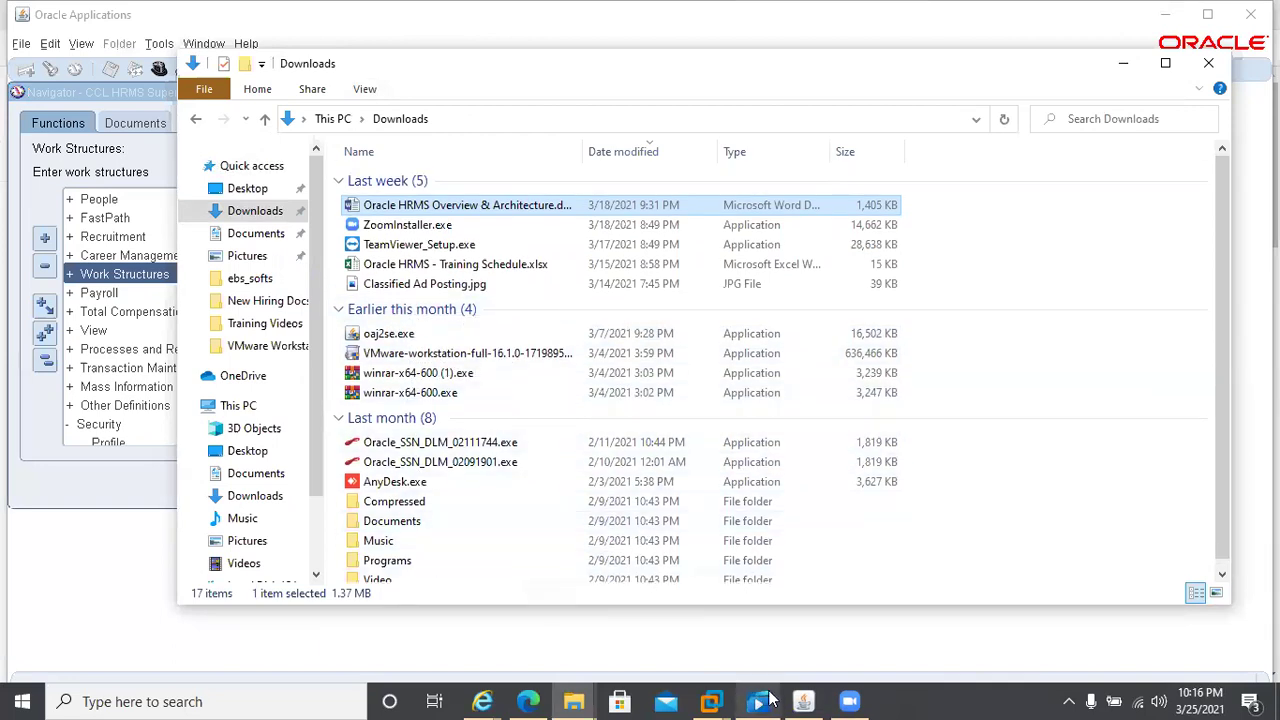
pyautogui.click(482, 701)
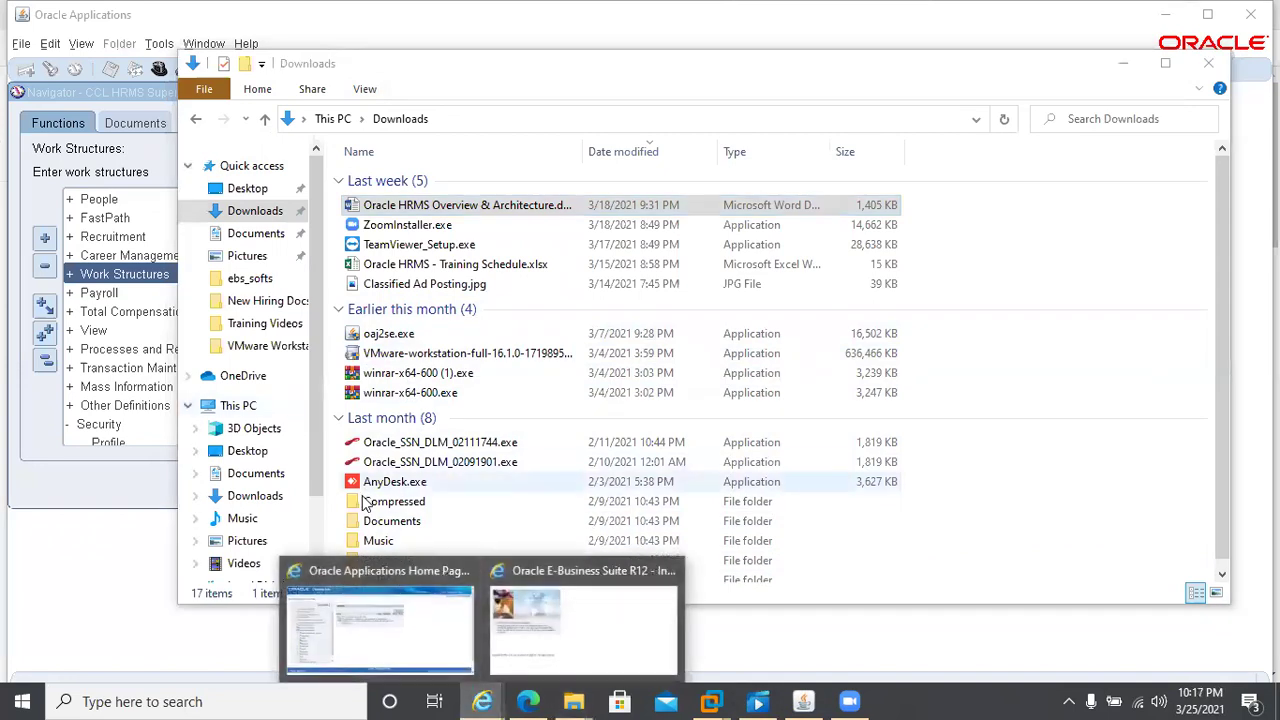
# - Bring the Oracle Applications Home Page window to the front
pyautogui.click(443, 645)
pyautogui.moveTo(557, 634)
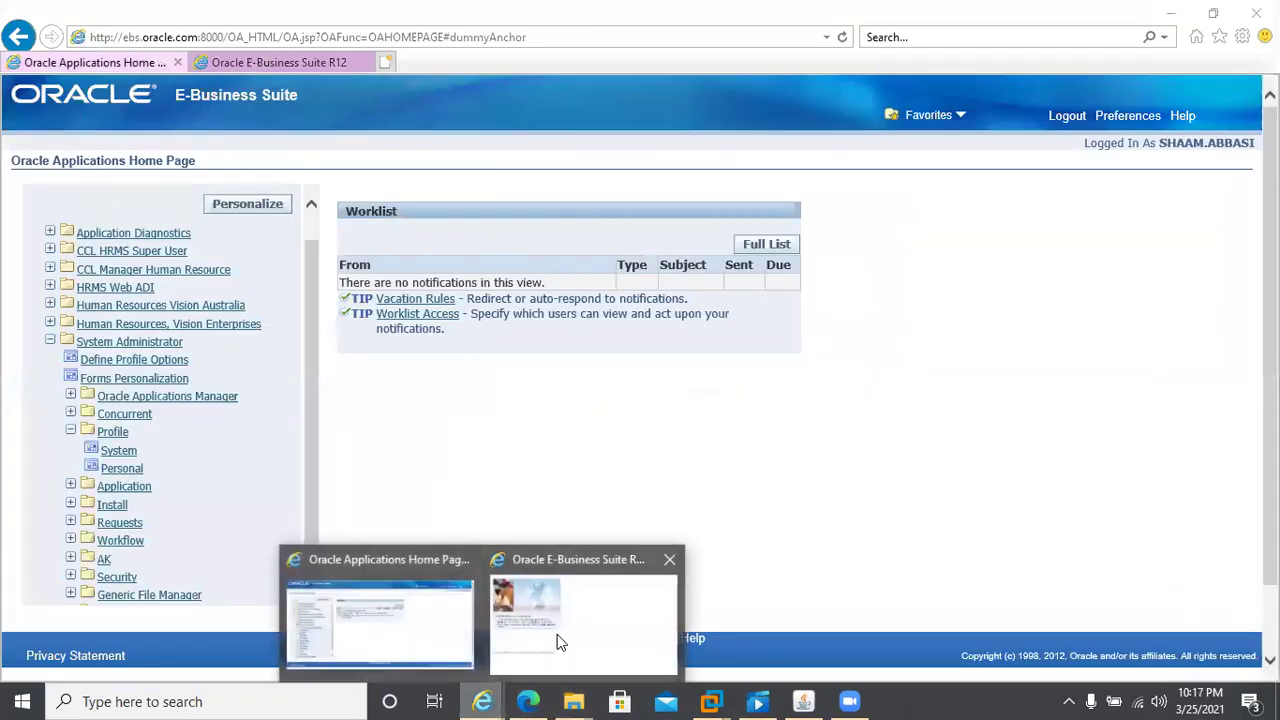
pyautogui.click(388, 629)
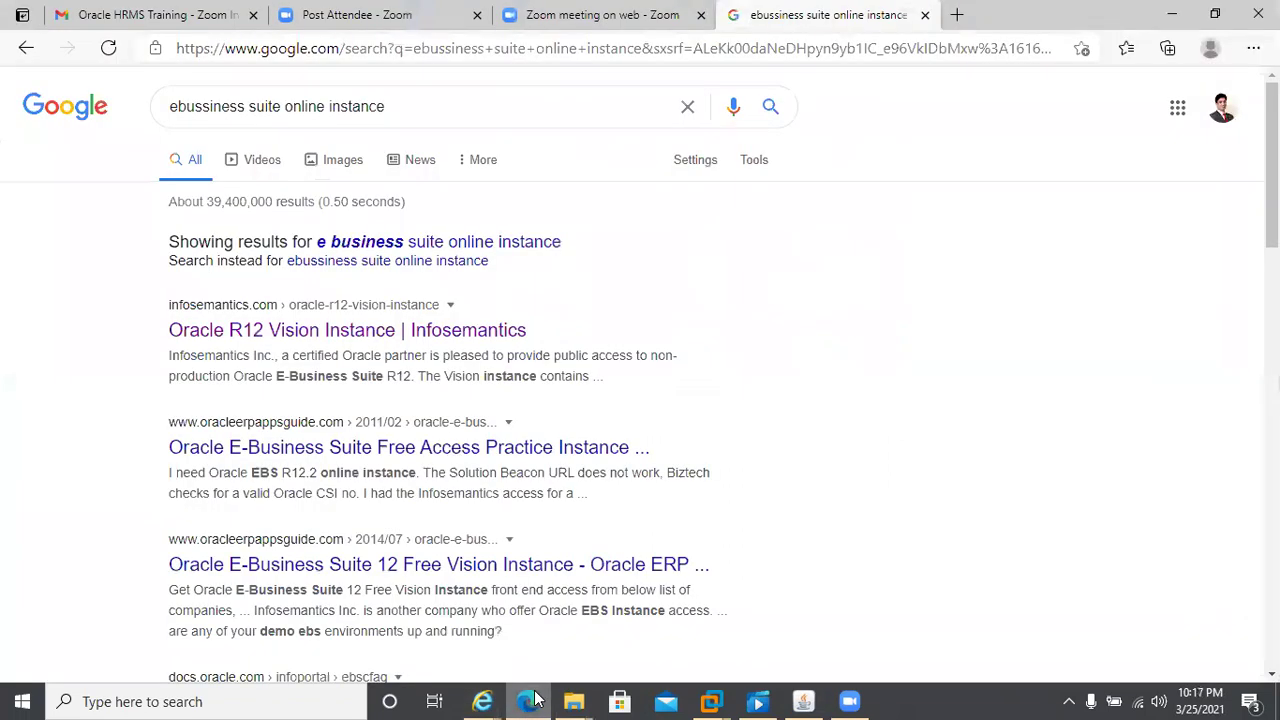
pyautogui.click(530, 701)
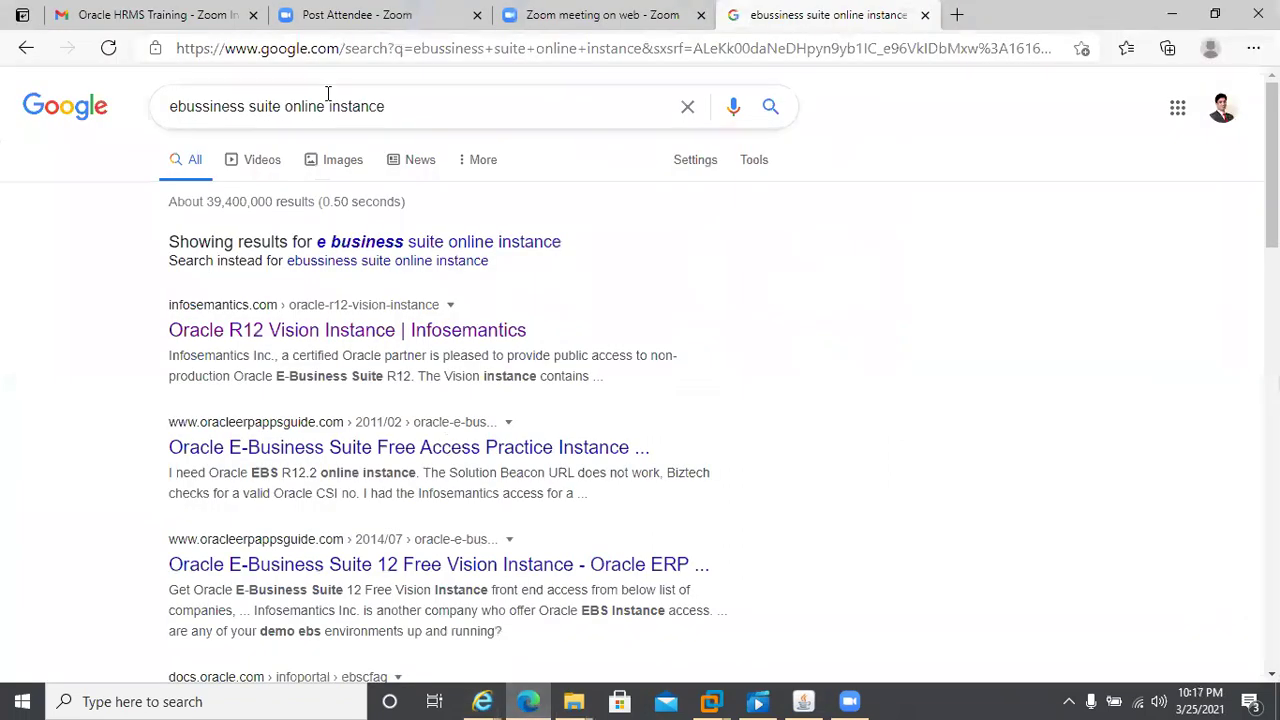
pyautogui.click(150, 15)
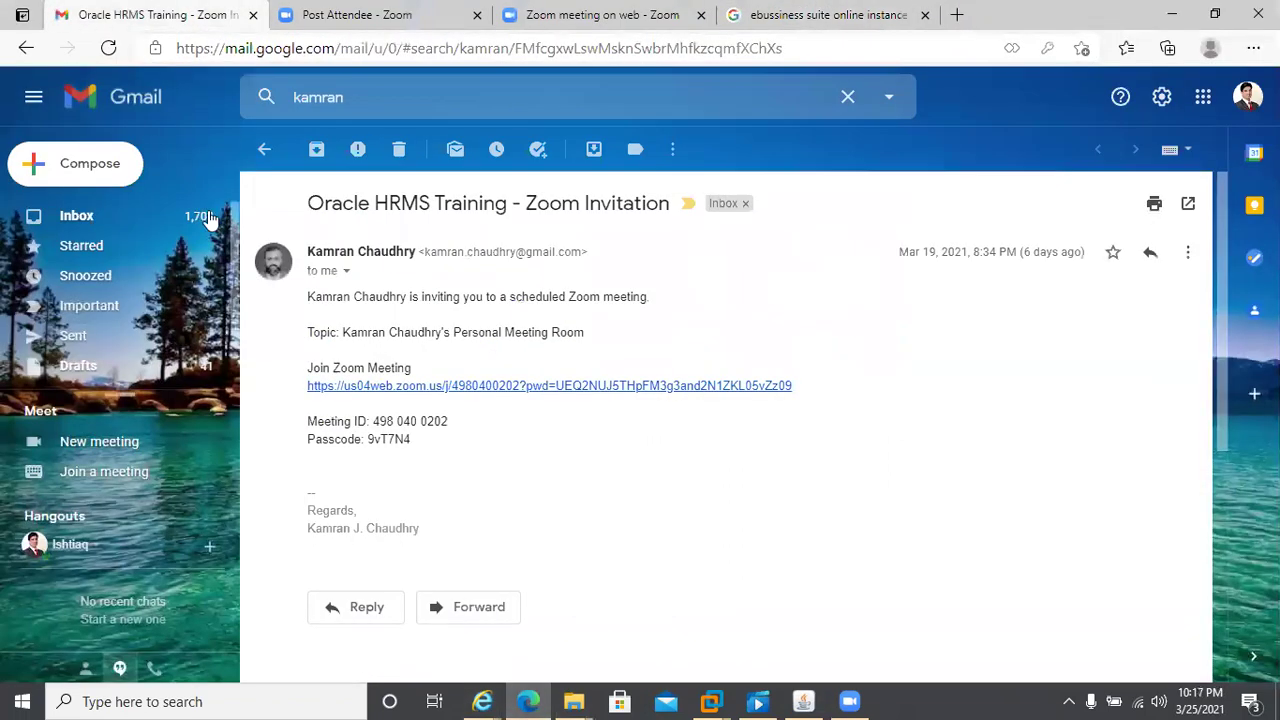
pyautogui.click(80, 217)
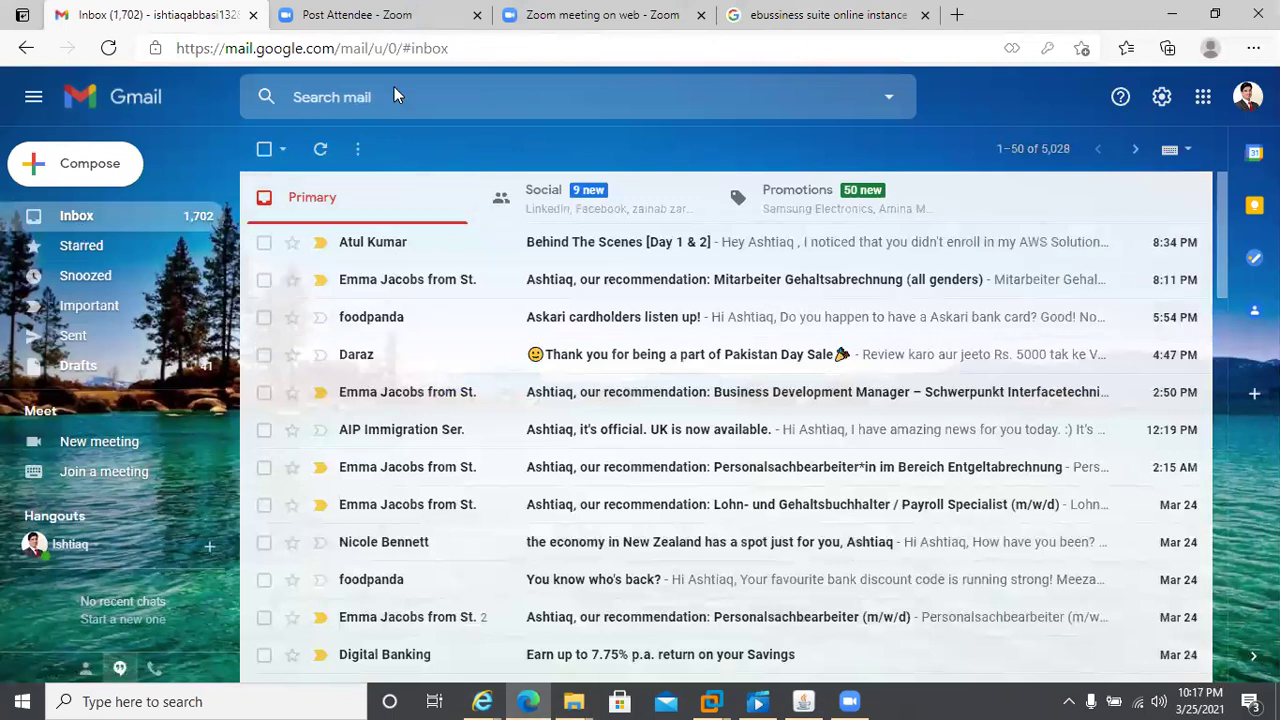
pyautogui.click(390, 92)
pyautogui.write('kamr')
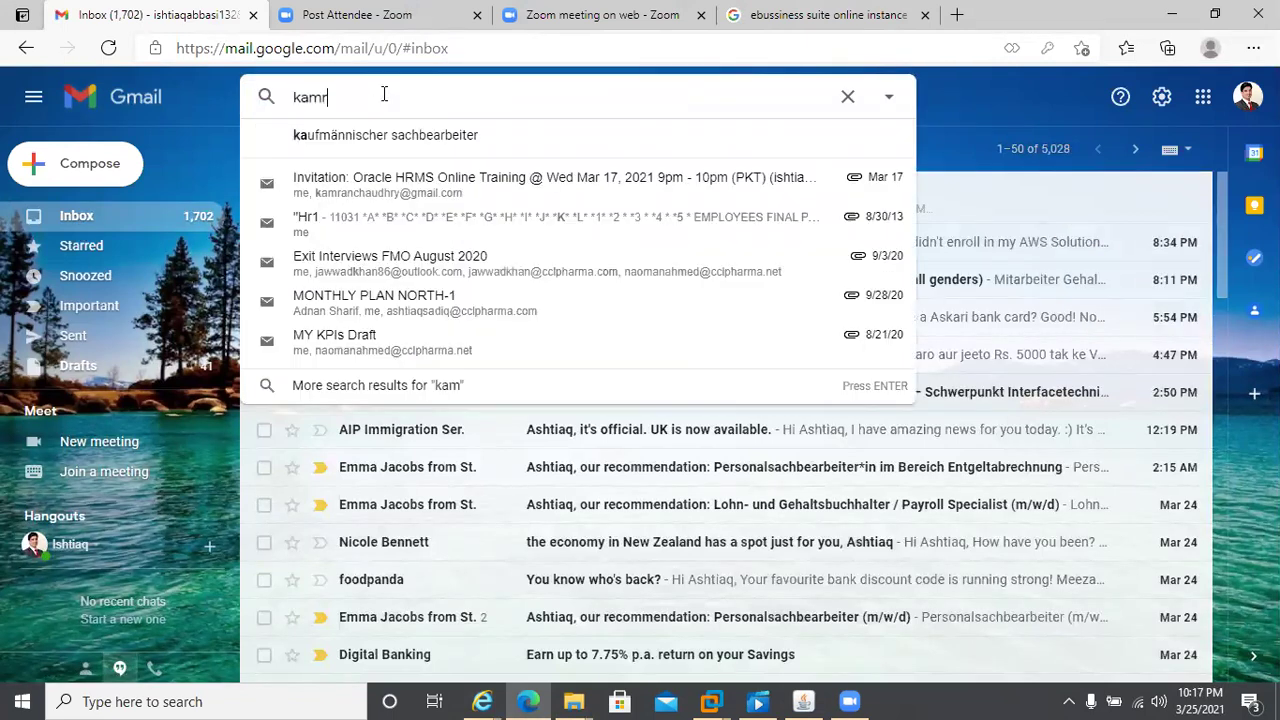
pyautogui.write('a')
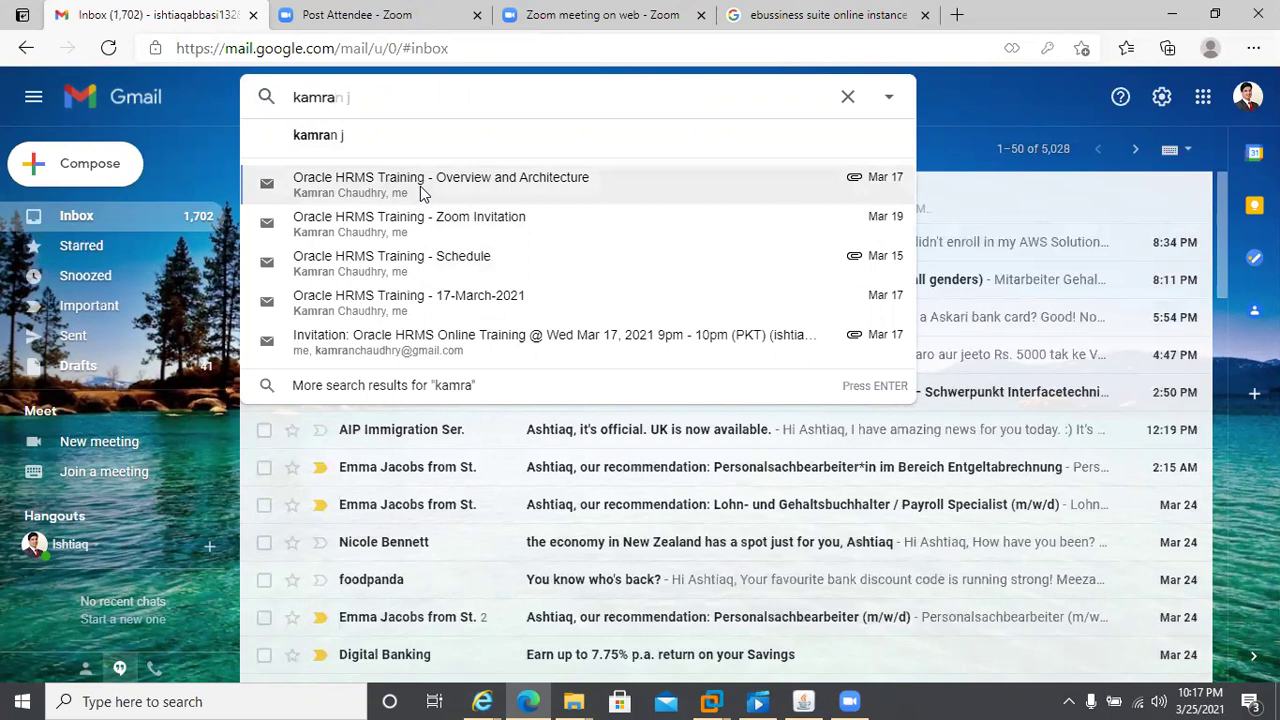
pyautogui.press('Escape')
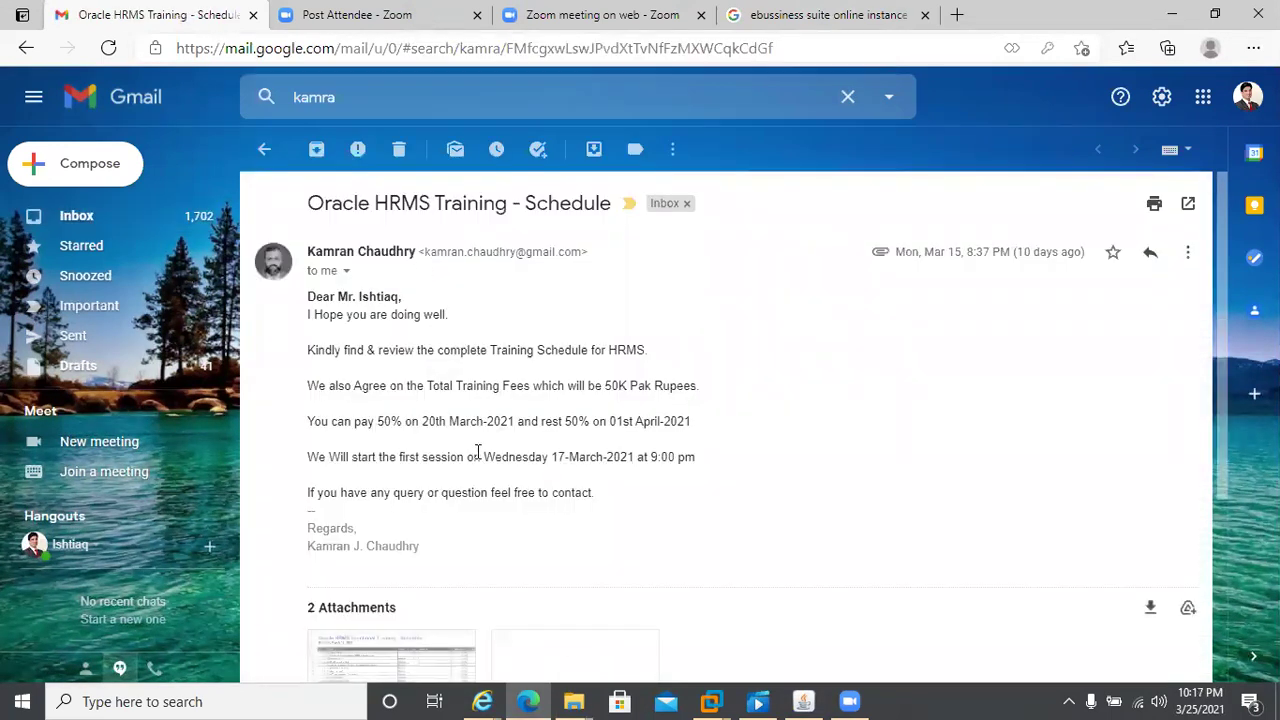
pyautogui.scroll(-3, 472, 450)
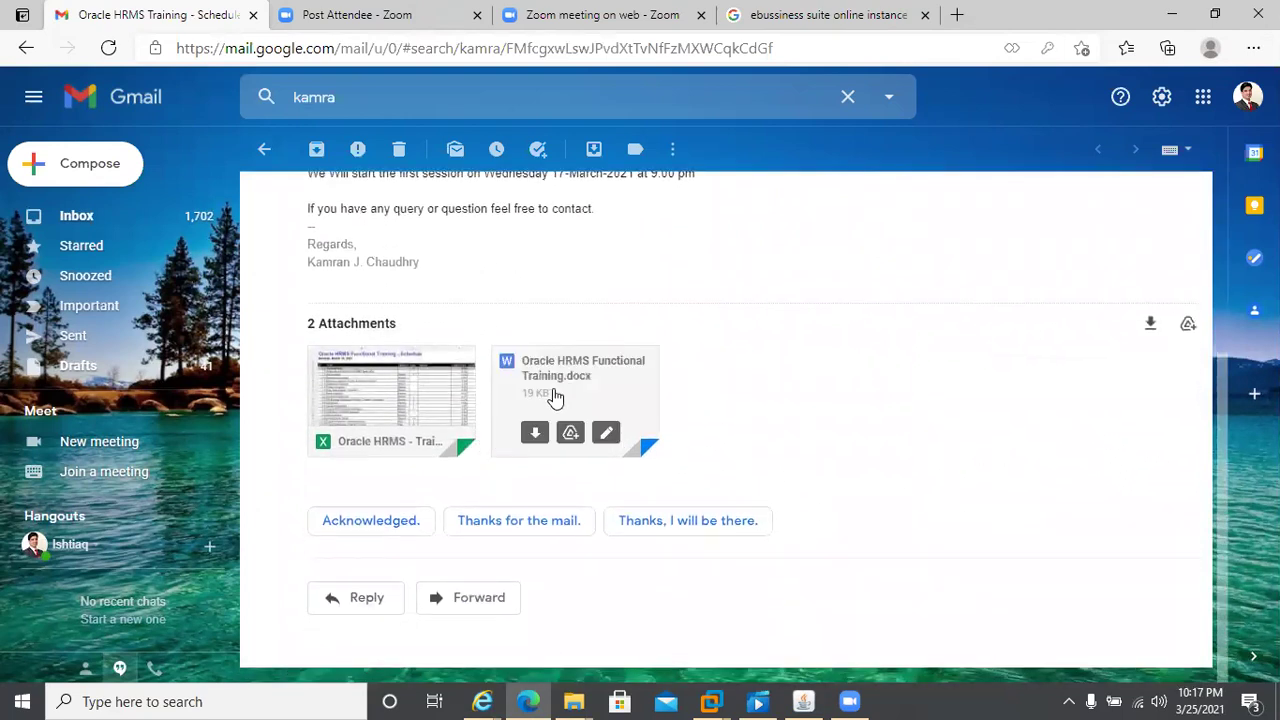
# - Preview the training schedule spreadsheet, then open Oracle HRMS Functional Training.docx in the preview
pyautogui.click(407, 388)
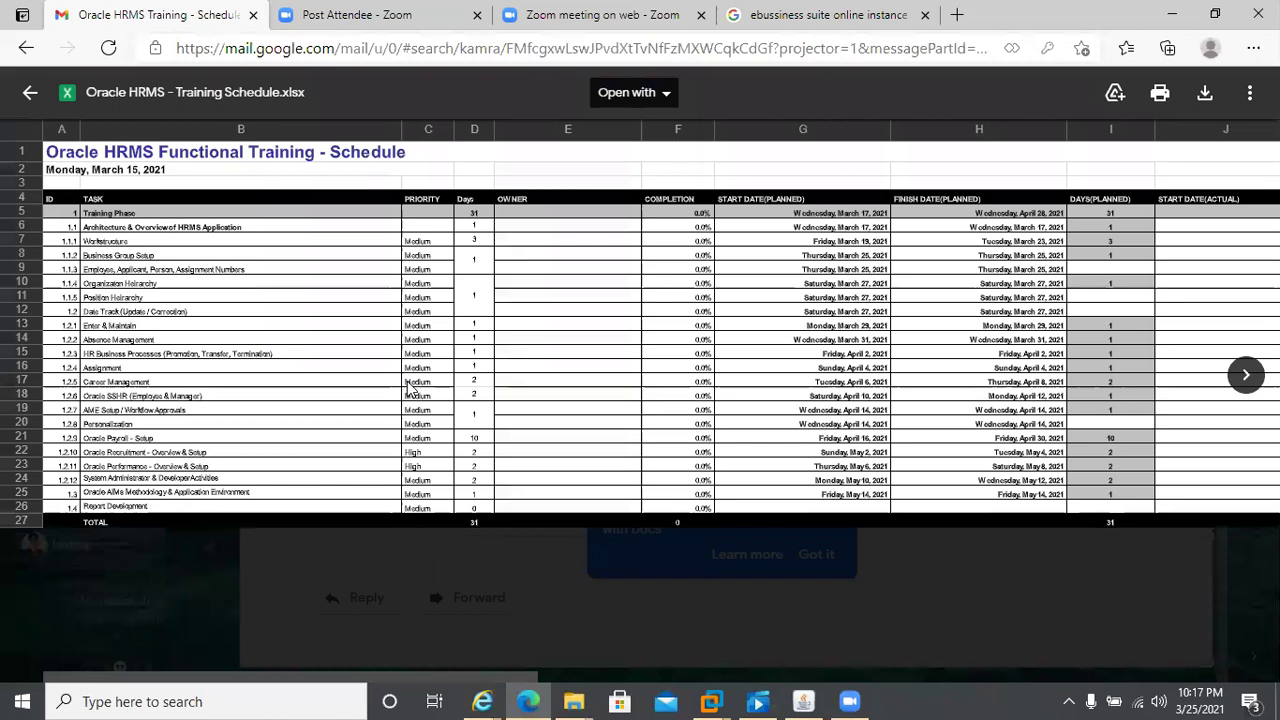
pyautogui.press('Escape')
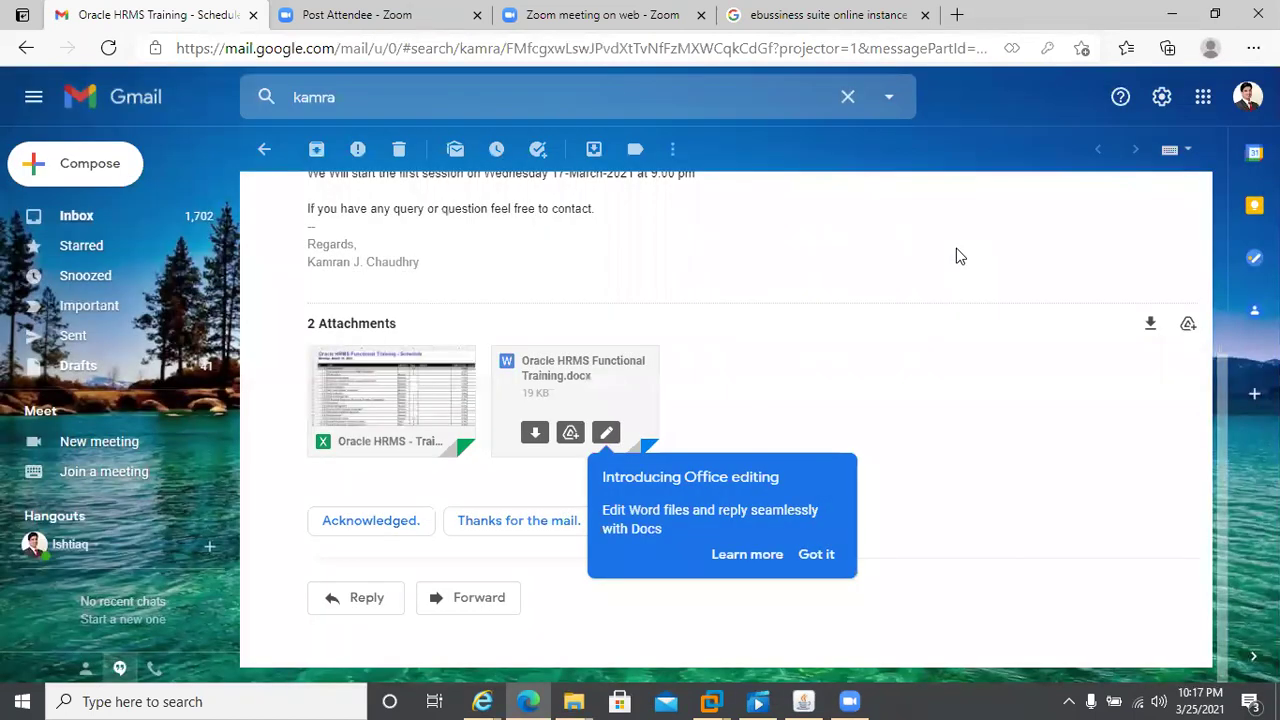
pyautogui.click(573, 378)
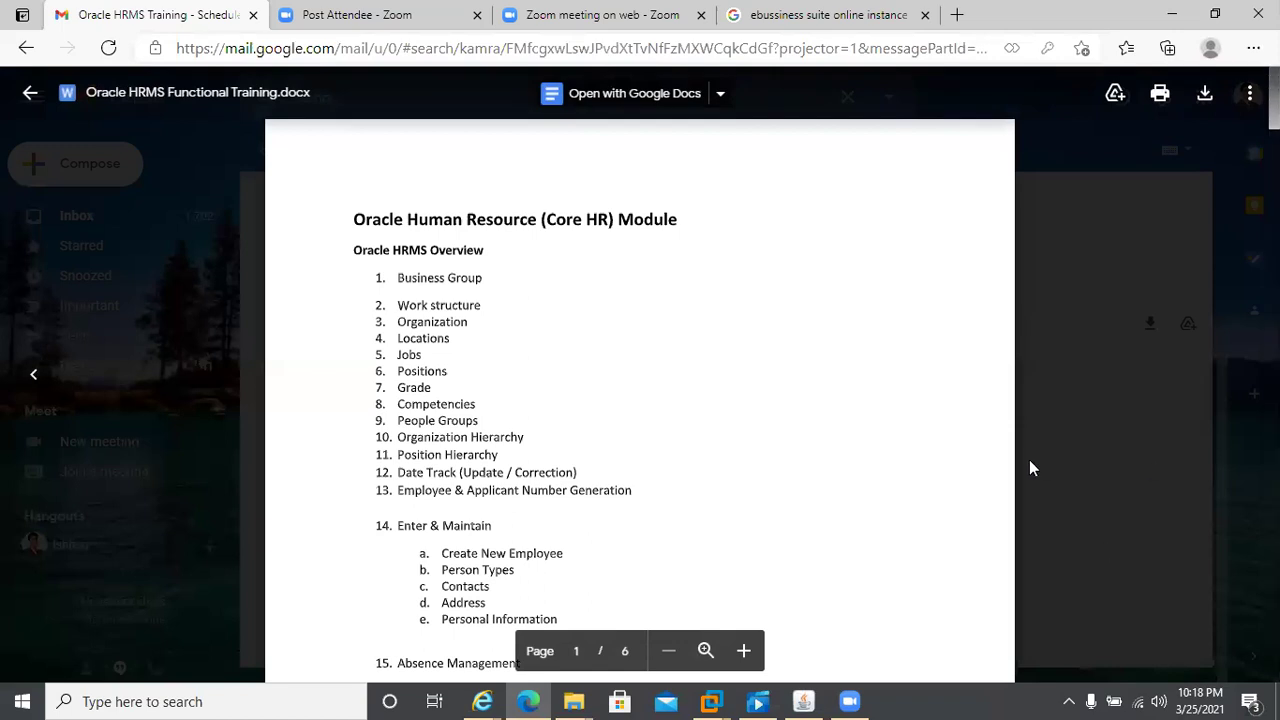
# - Scroll the Oracle HRMS Functional Training.docx preview from page 1 to page 6 of 6
pyautogui.scroll(-10, 640, 400)
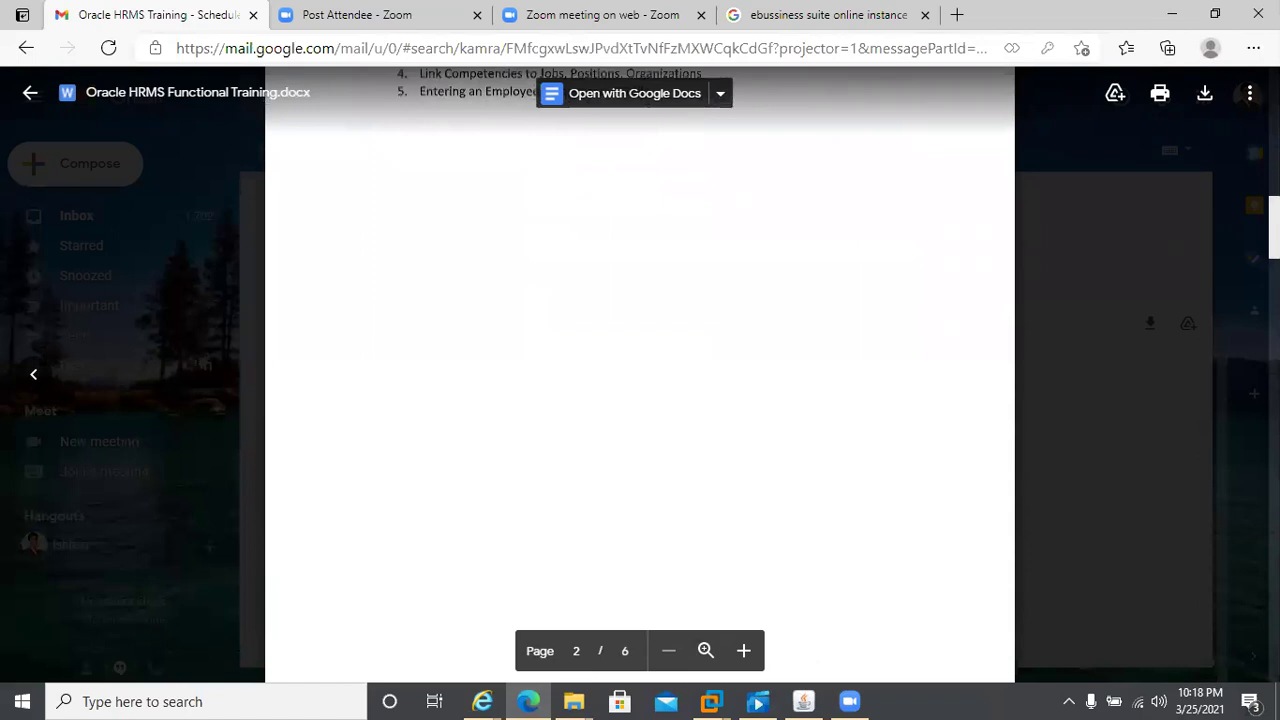
pyautogui.scroll(-8, 640, 400)
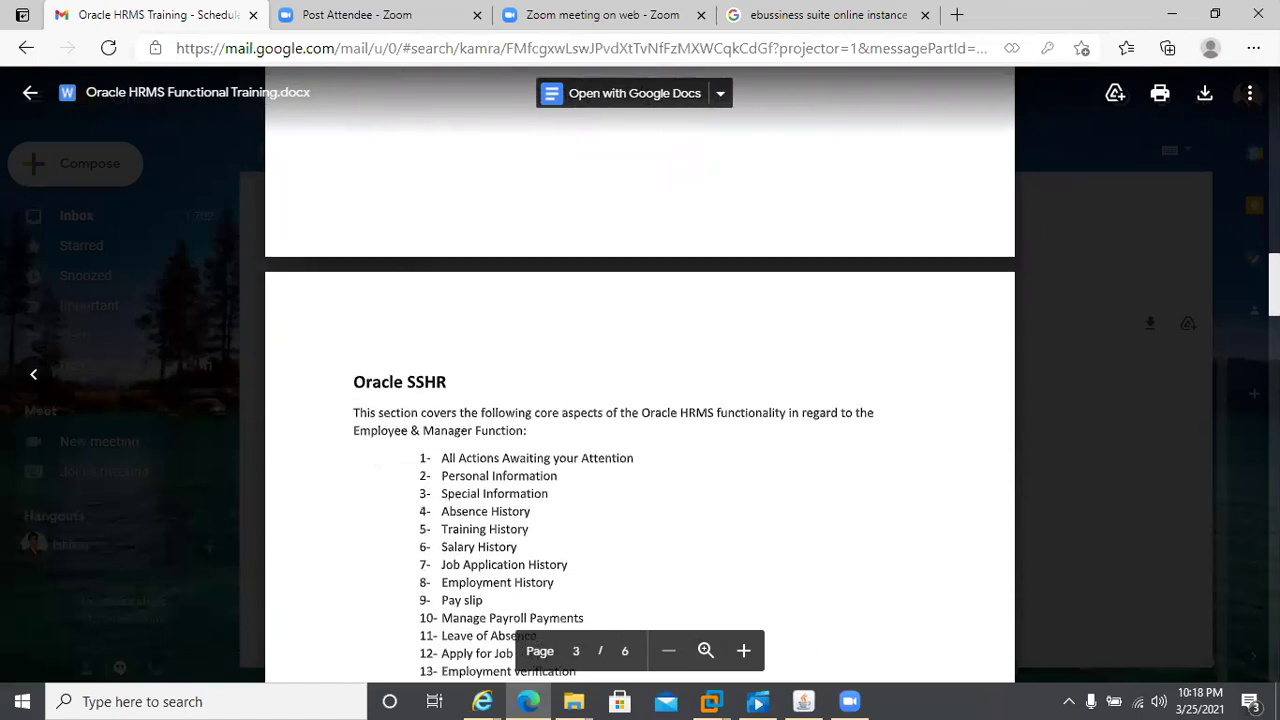
pyautogui.scroll(-15, 640, 400)
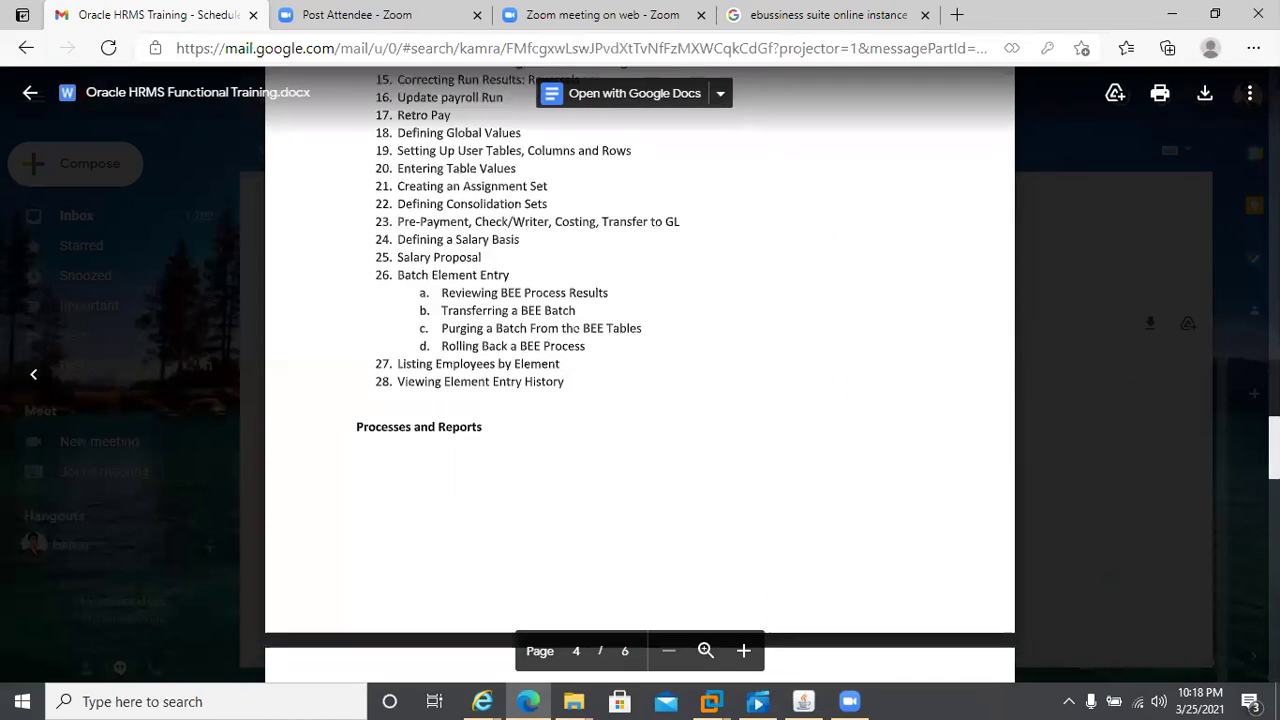
pyautogui.scroll(-8, 640, 400)
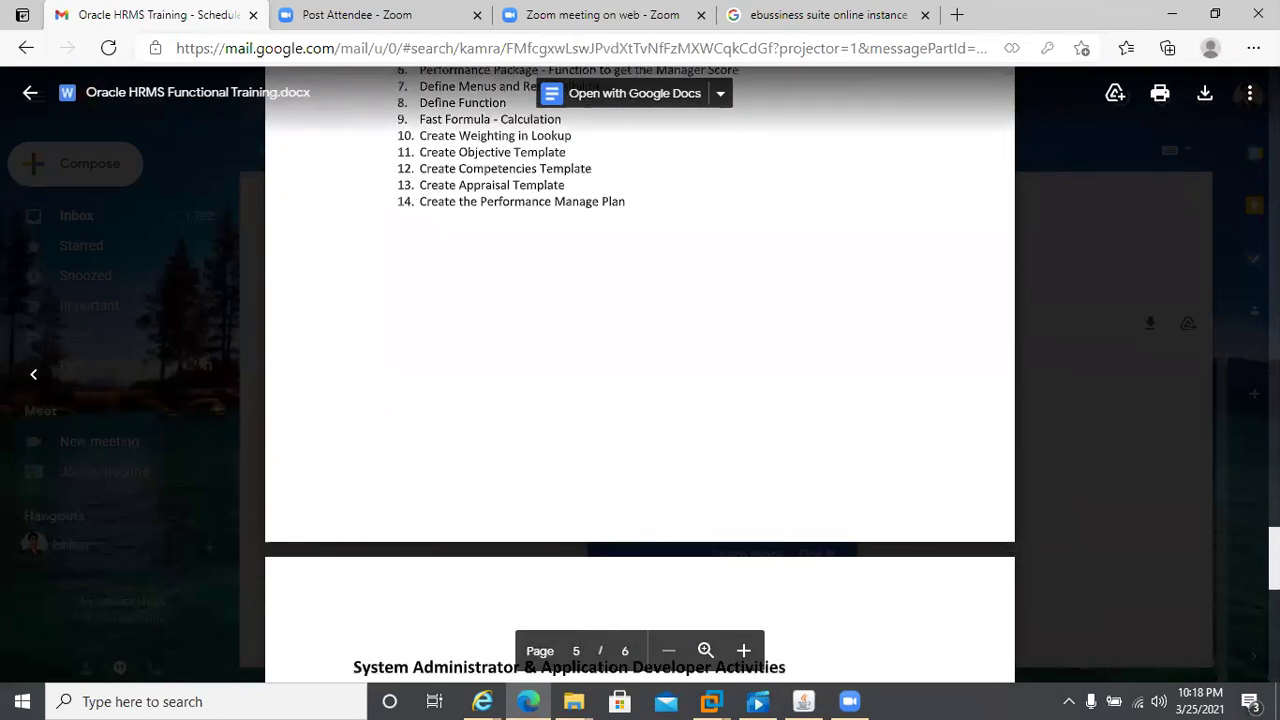
pyautogui.scroll(-5, 382, 287)
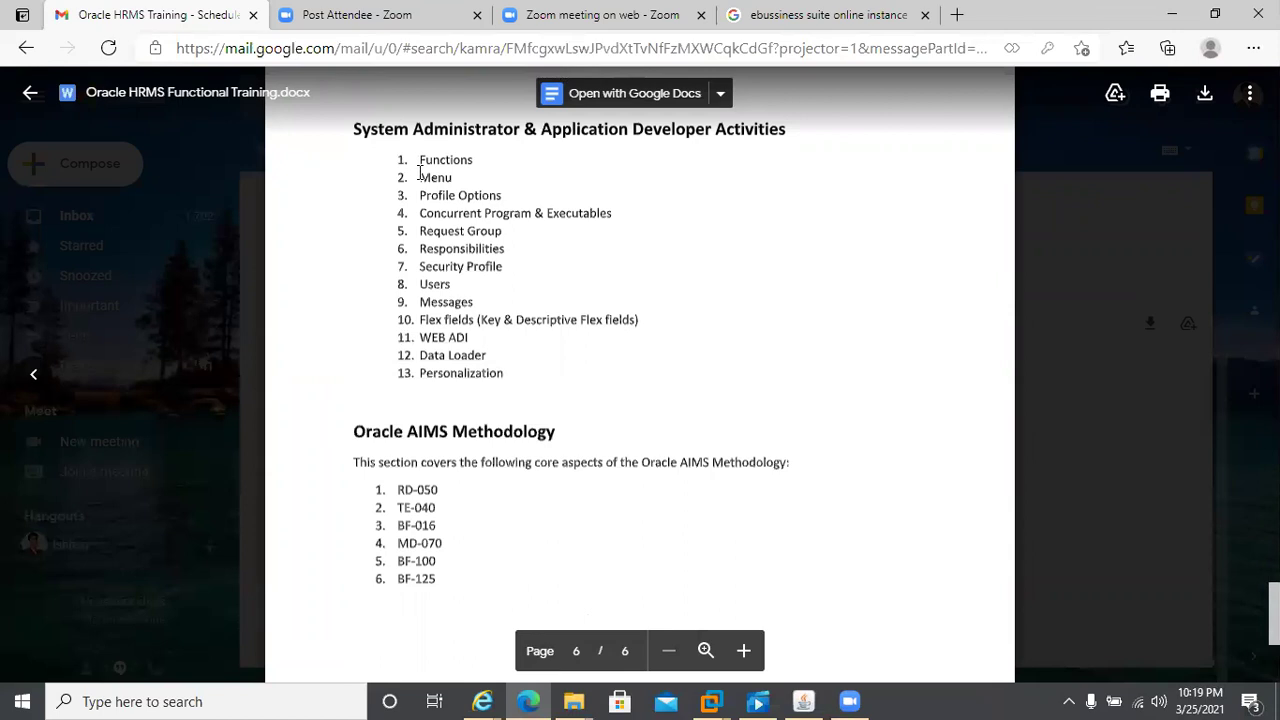
pyautogui.moveTo(421, 195); pyautogui.dragTo(508, 195)
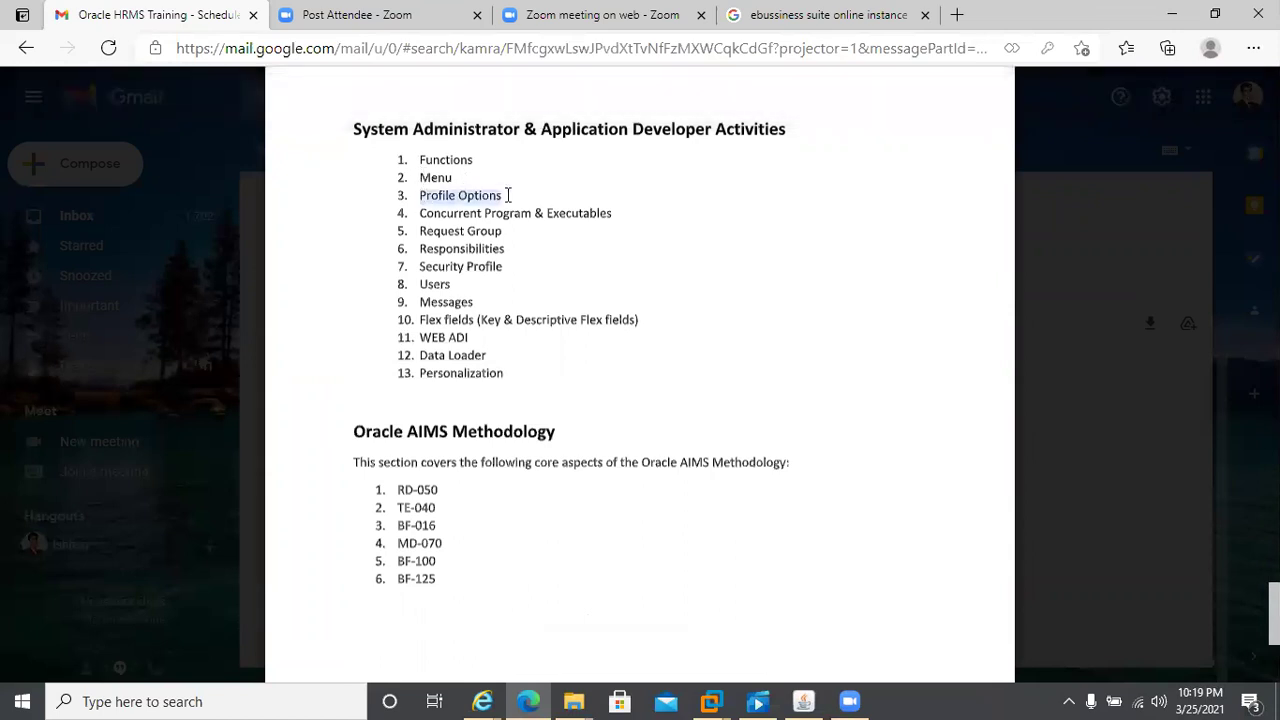
pyautogui.click(414, 252)
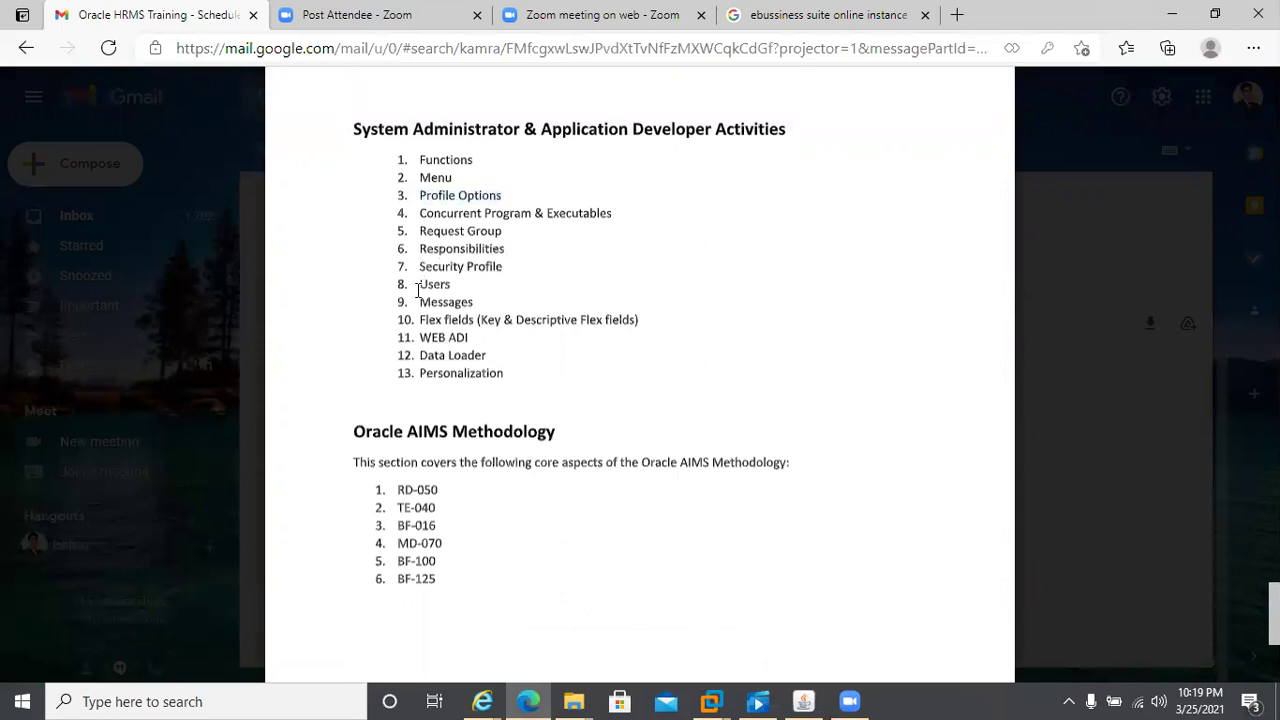
pyautogui.moveTo(421, 268); pyautogui.dragTo(502, 267)
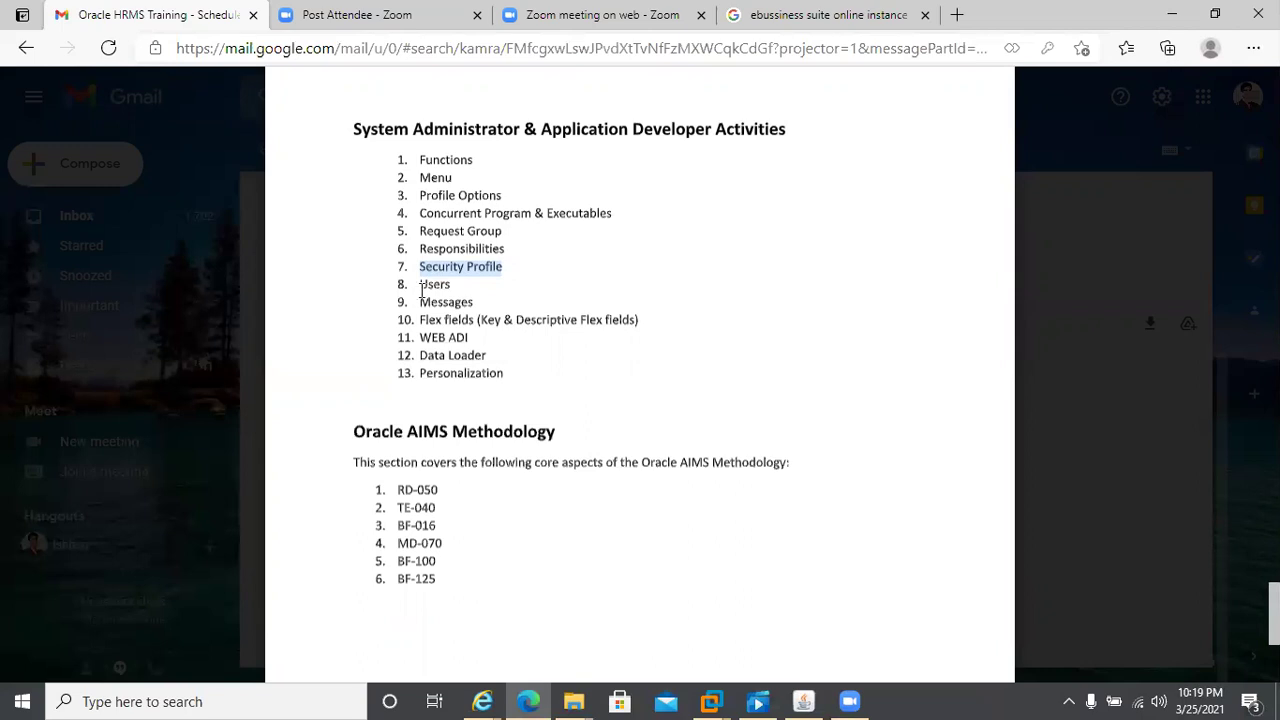
pyautogui.click(422, 288)
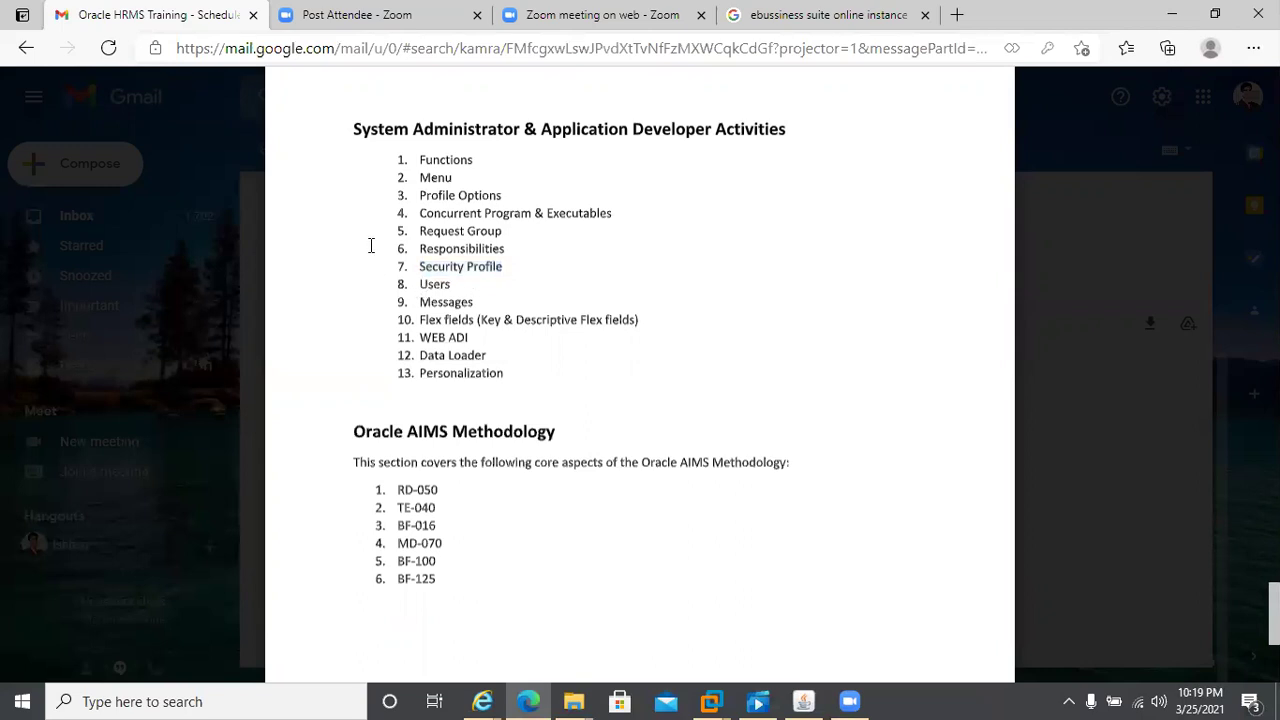
pyautogui.moveTo(418, 250); pyautogui.dragTo(504, 251)
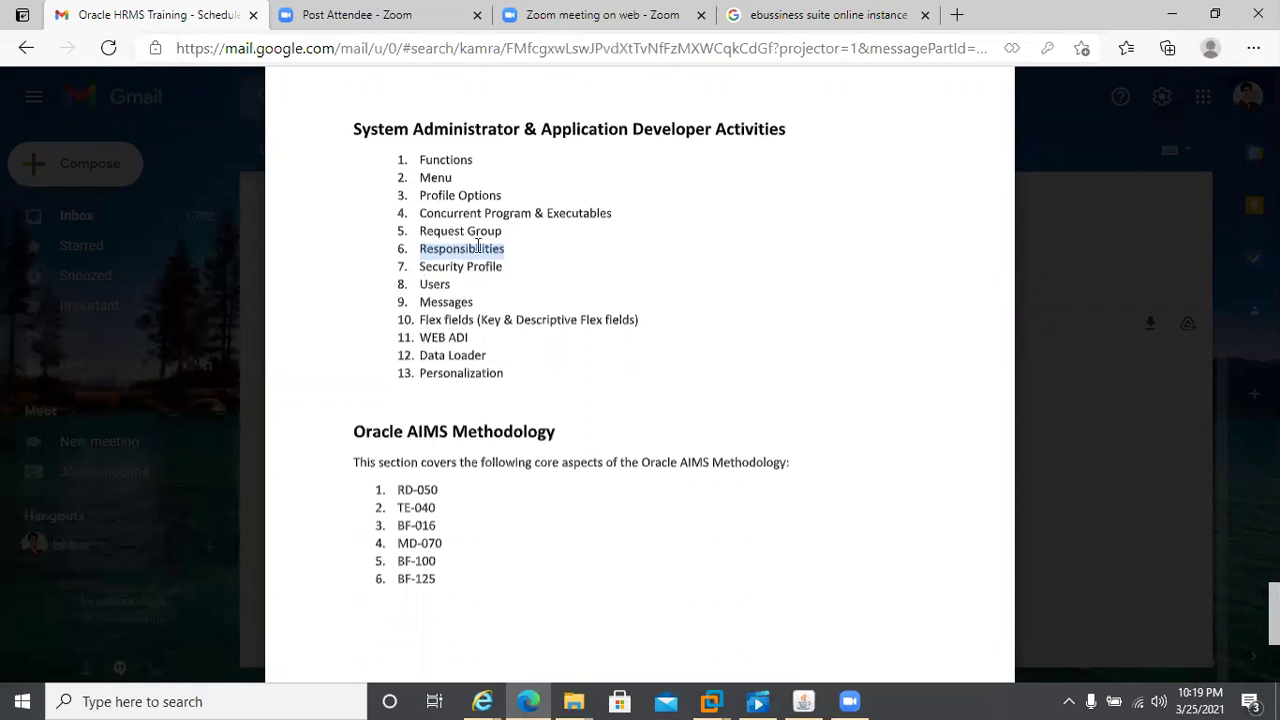
pyautogui.click(428, 222)
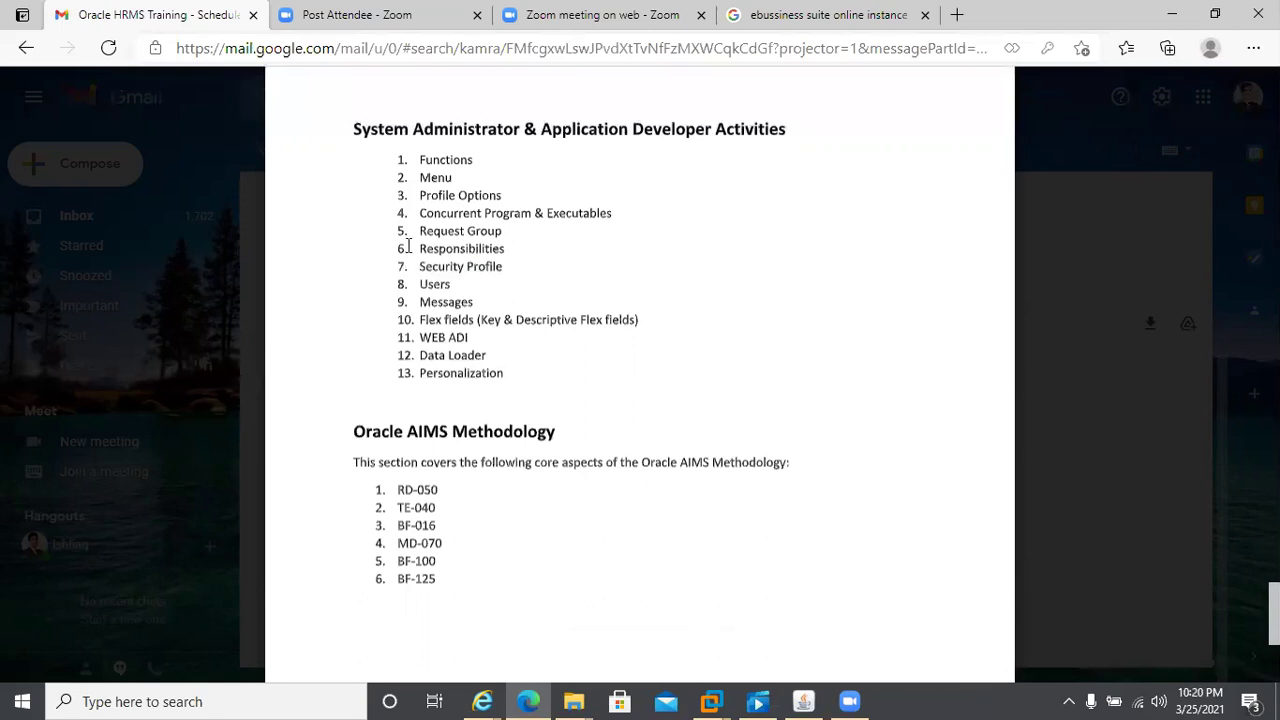
# - Highlight 'Functions', 'Flex' and 'Key' in the document, close the preview, and return to Oracle Applications
pyautogui.doubleClick(436, 158)
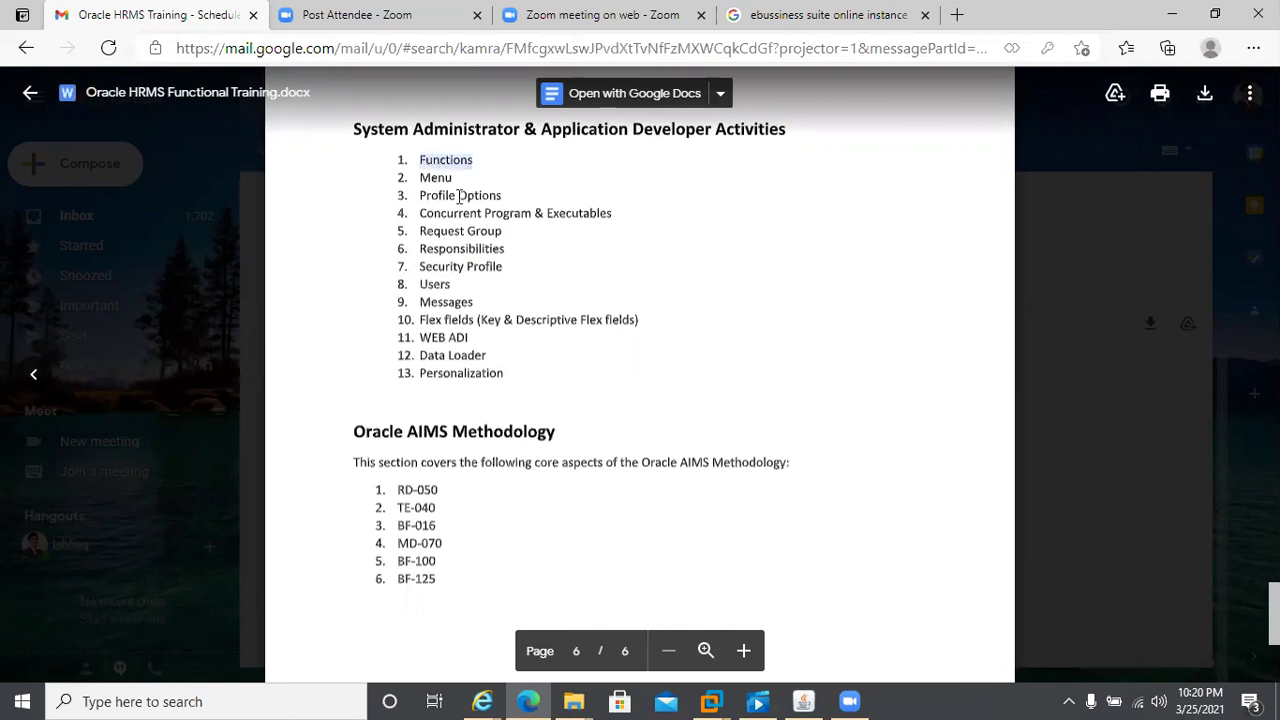
pyautogui.click(420, 178)
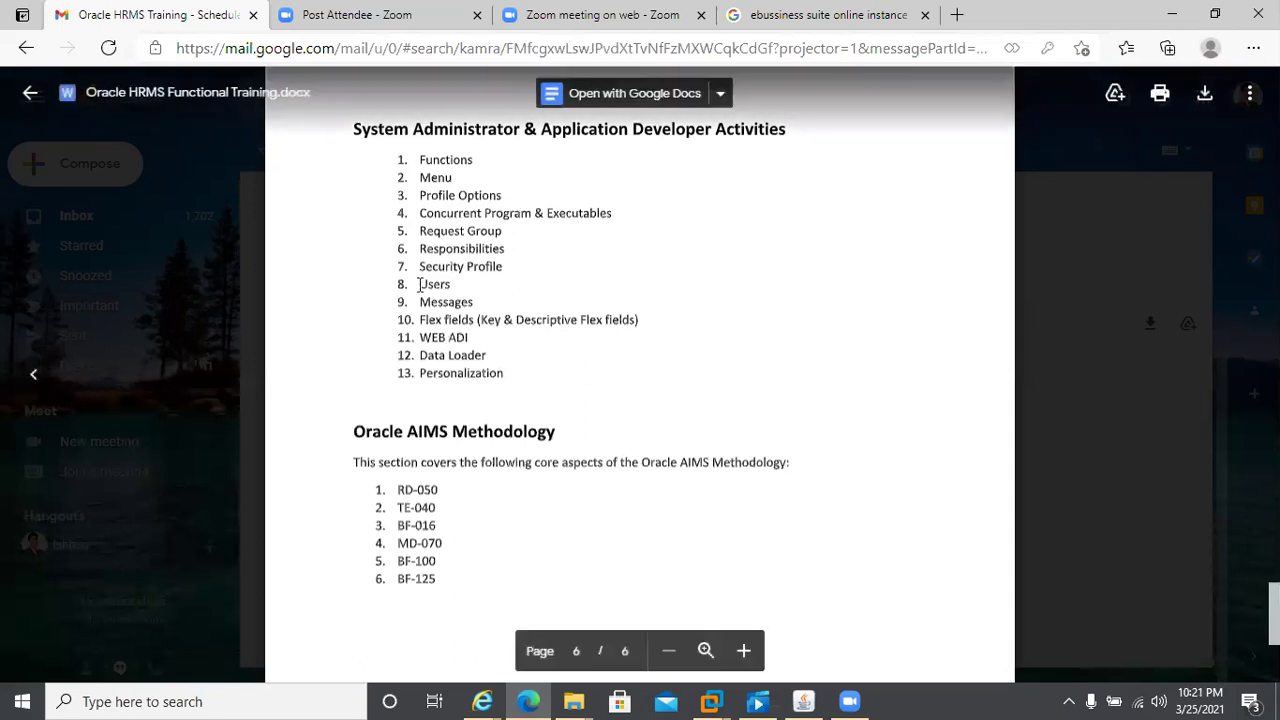
pyautogui.doubleClick(431, 319)
pyautogui.doubleClick(489, 320)
pyautogui.press('Escape')
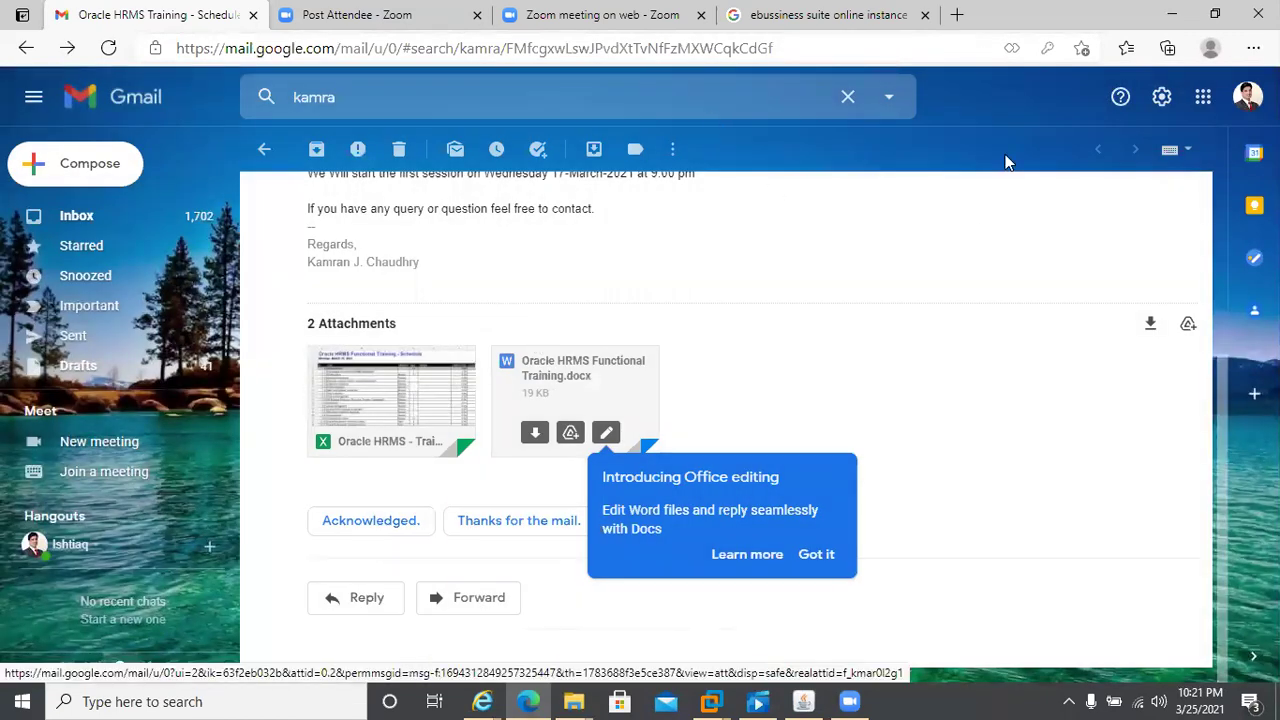
pyautogui.click(803, 700)
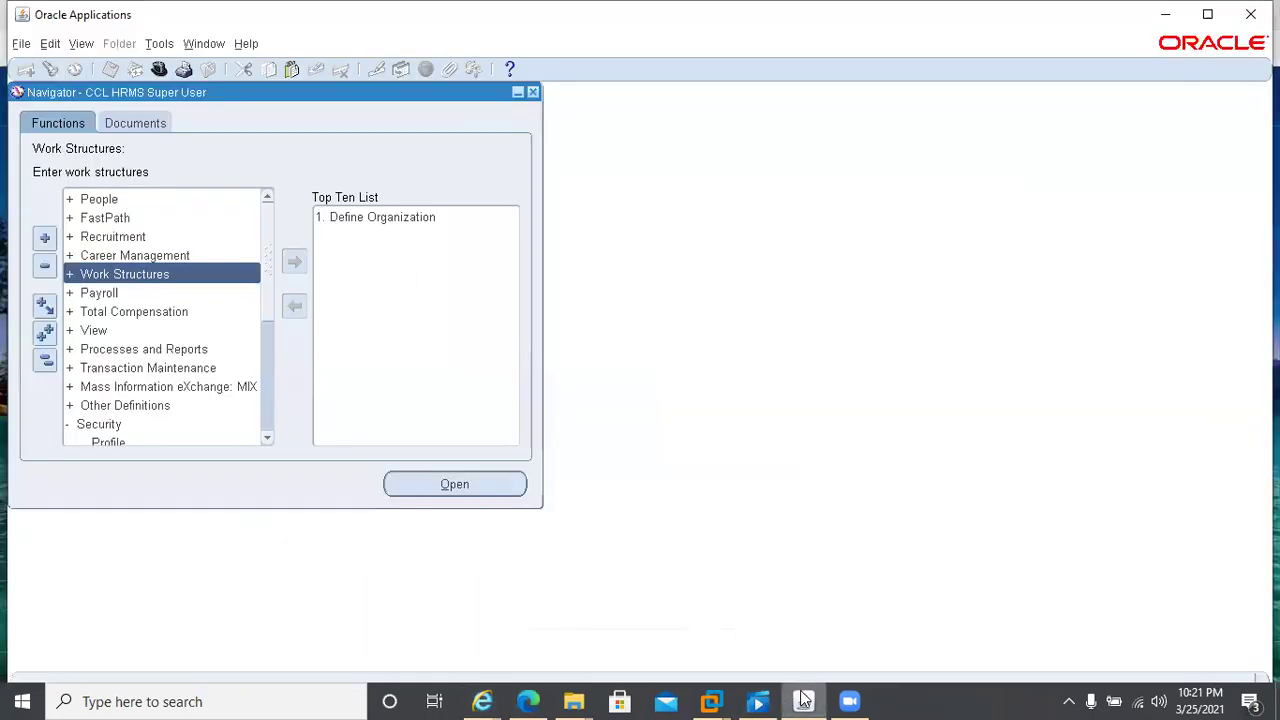